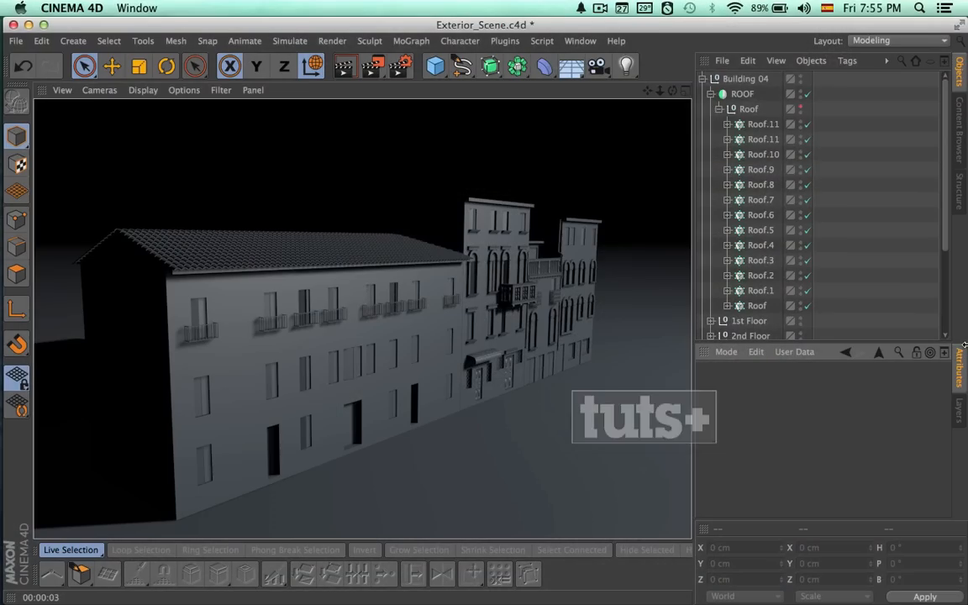
Copy the Valcony Set group from Building 04's 3rd Floor and paste the copy at the top level of the hierarchy.
left_click(711, 94)
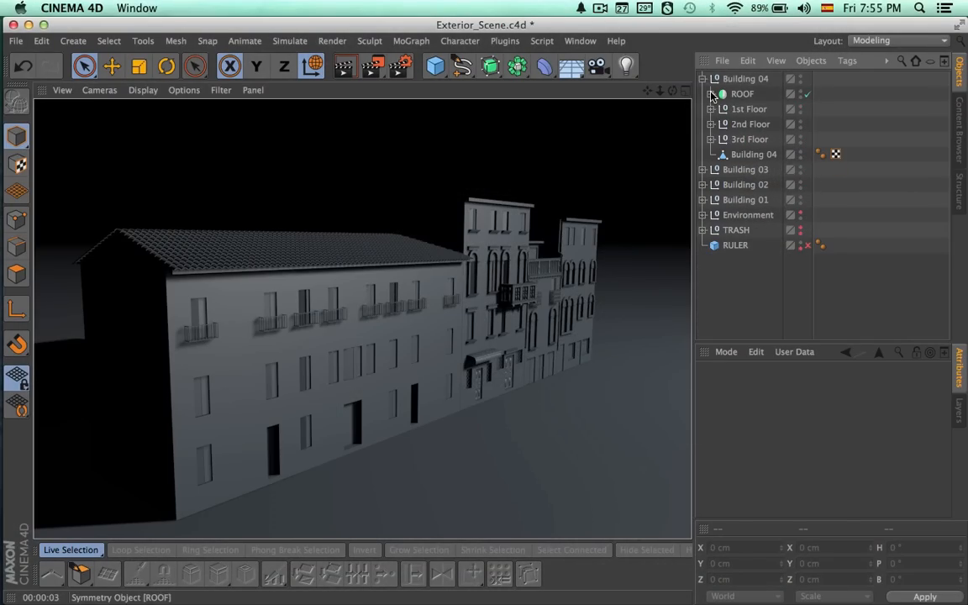
left_click(703, 78)
left_click(702, 78)
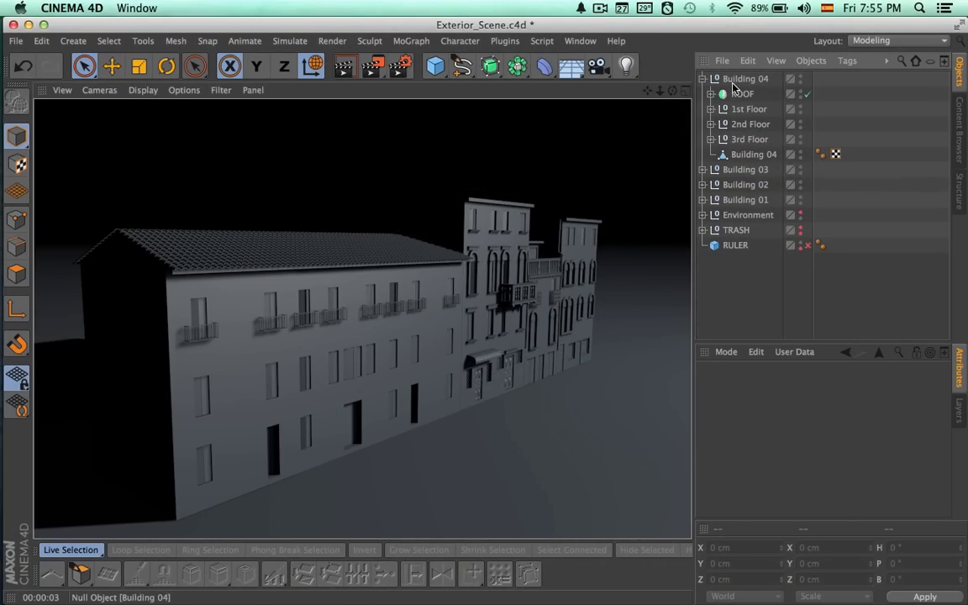
left_click(745, 140)
left_click(711, 138)
left_click(751, 155)
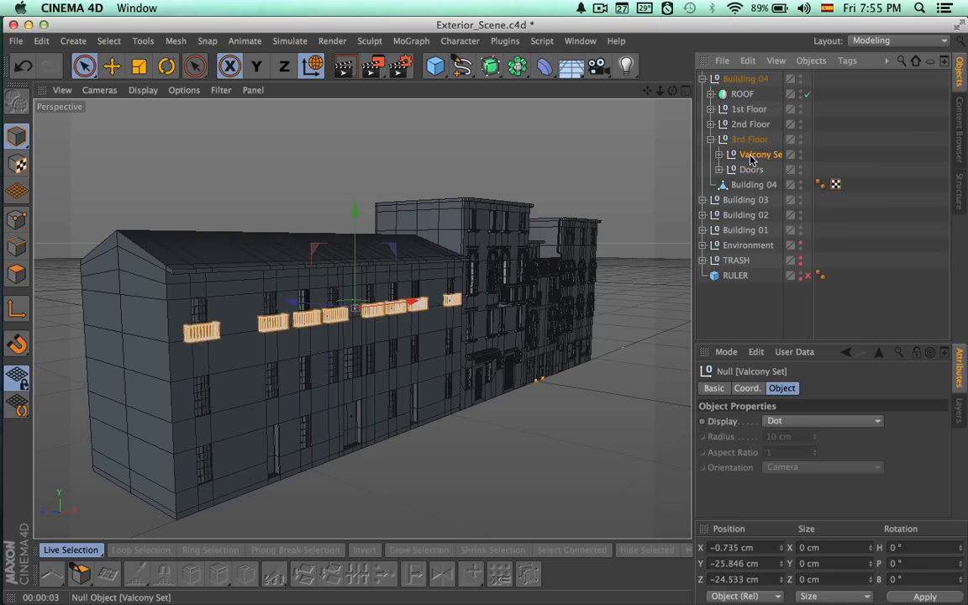
key("super+v")
Move the copied Valcony Set down in the front view to the windows one floor below, at about Y 363 cm.
middle_click(605, 243)
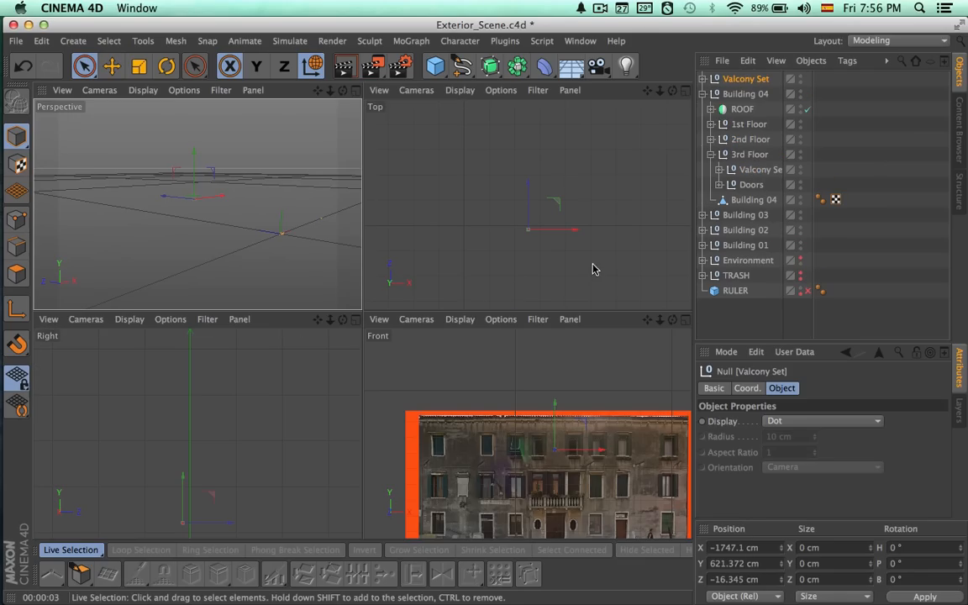
left_click(686, 320)
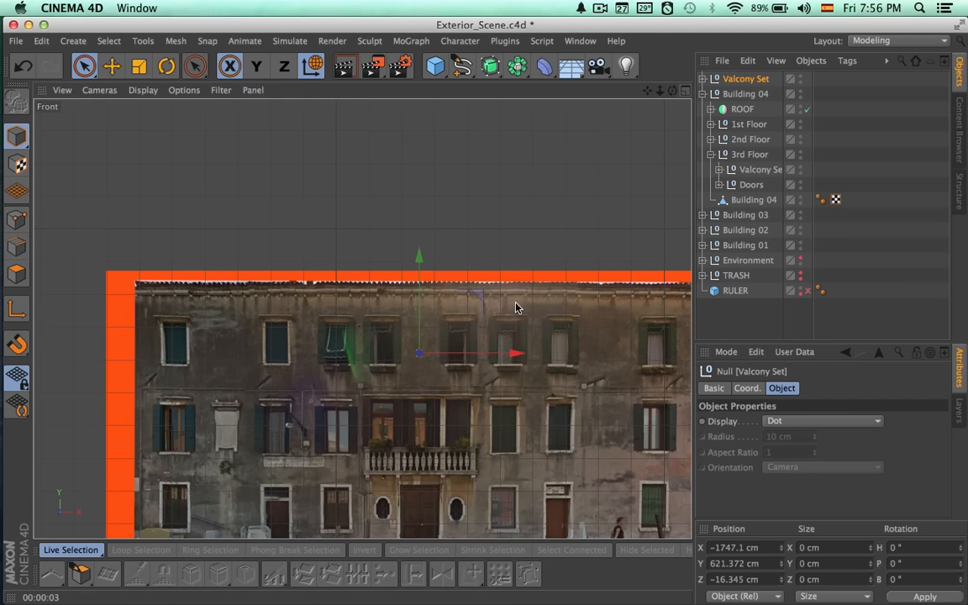
left_click_drag(424, 258, 416, 353)
scroll(552, 442, "up", 5)
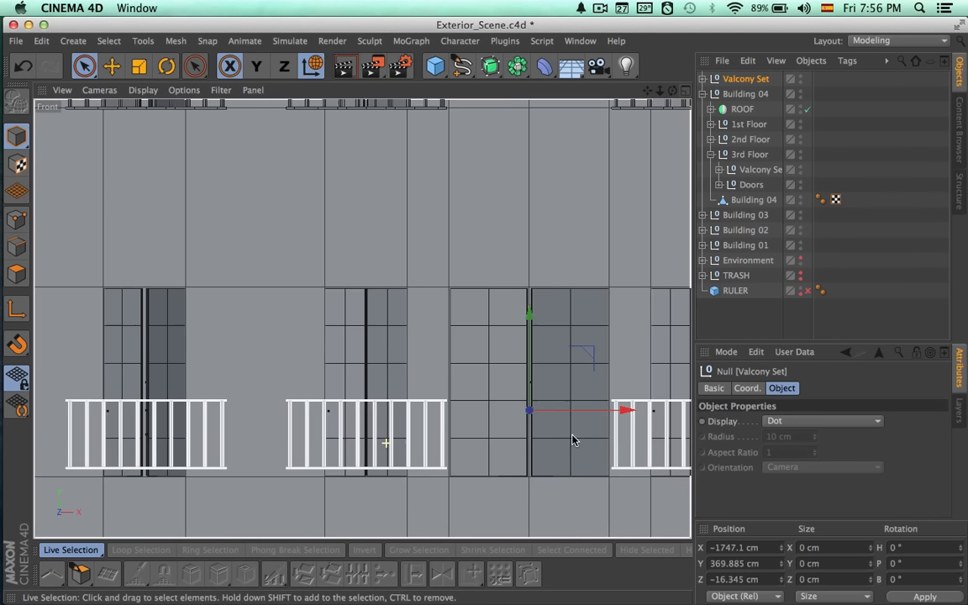
scroll(588, 428, "up", 2)
left_click_drag(565, 330, 564, 339)
mouse_move(478, 340)
right_mouse_down("alt")
mouse_move(448, 339)
mouse_move(449, 278)
right_mouse_up("alt")
mouse_move(450, 308)
middle_mouse_down("alt")
mouse_move(446, 326)
mouse_move(356, 324)
middle_mouse_up("alt")
mouse_move(445, 327)
right_mouse_down("alt")
mouse_move(348, 329)
mouse_move(446, 328)
right_mouse_up("alt")
Duplicate Valcony D inside the copied Valcony Set.
left_click(705, 79)
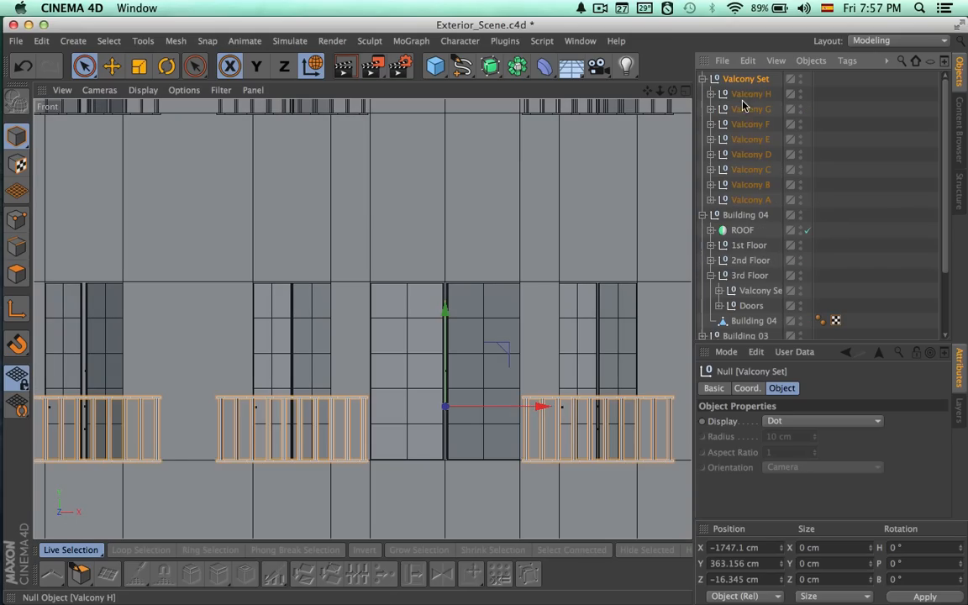
left_click(750, 124)
left_click(750, 154)
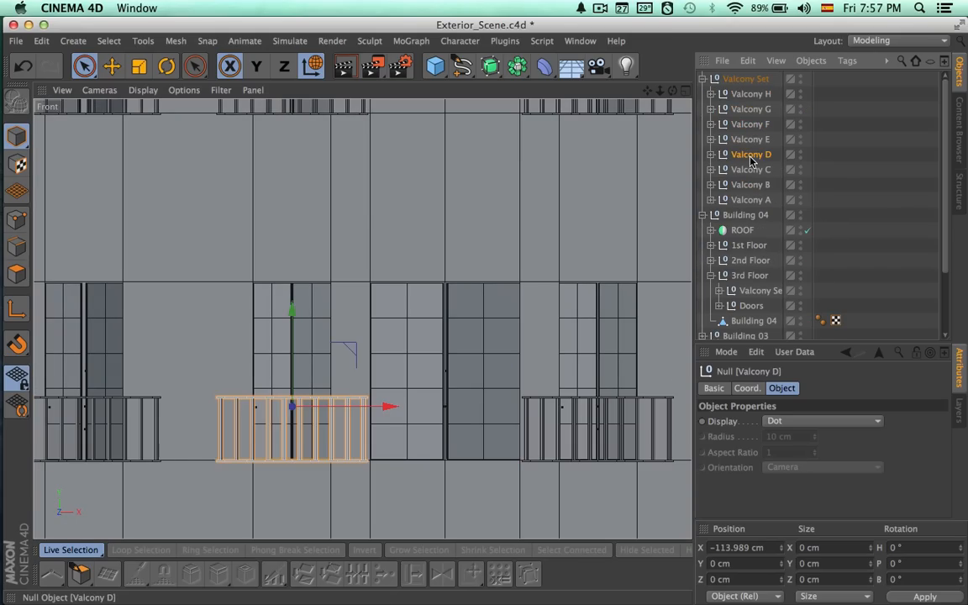
left_click_drag(750, 147, 752, 148, "ctrl")
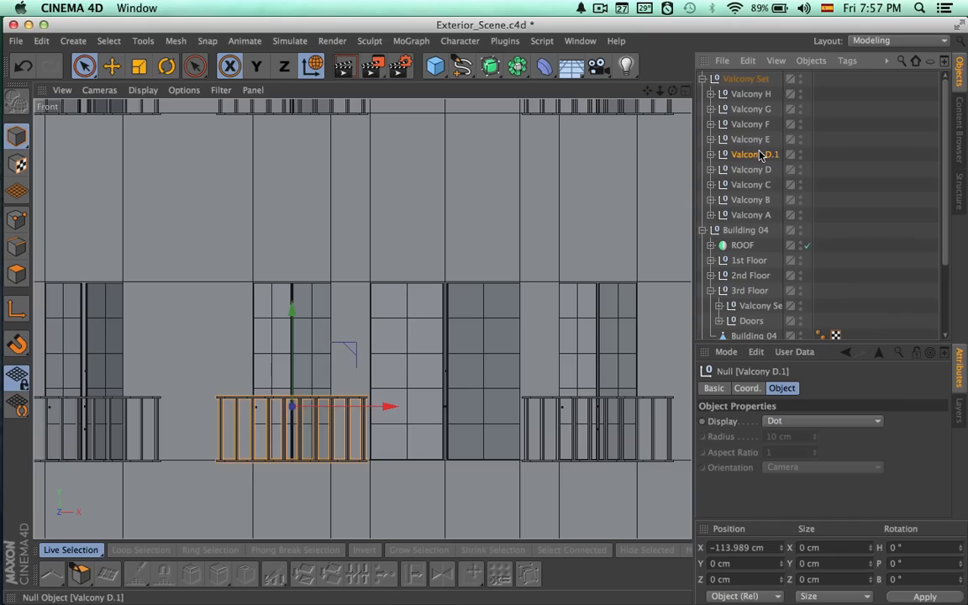
Move the duplicated balcony along X to about 0.05 cm, centring it on the wide window between Valcony D and Valcony E.
left_click_drag(391, 408, 538, 406)
scroll(563, 422, "up", 4)
scroll(389, 421, "up", 2)
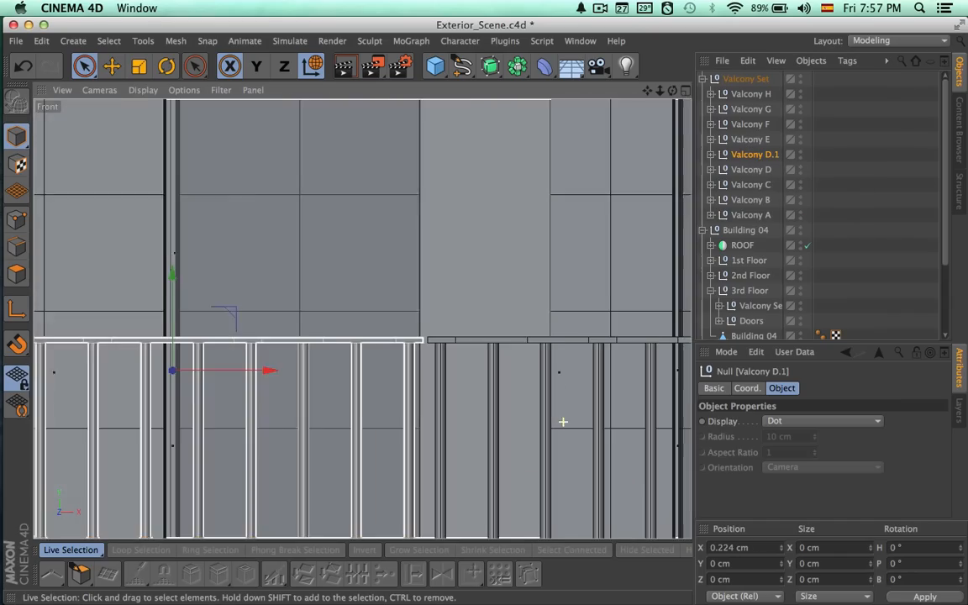
scroll(512, 406, "up", 3)
scroll(530, 378, "down", 2)
left_click_drag(421, 339, 421, 336)
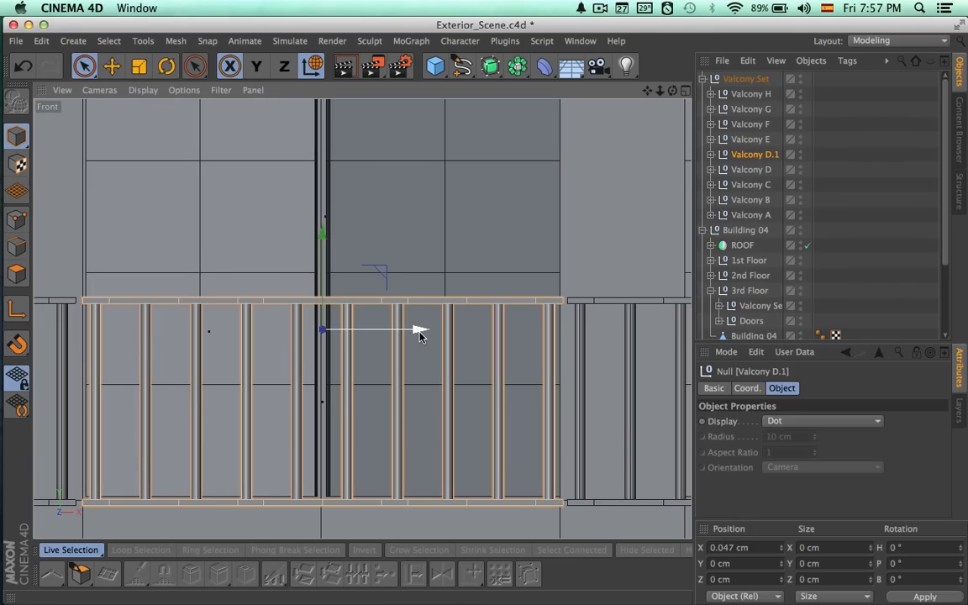
left_click_drag(484, 342, 480, 339)
scroll(397, 344, "down", 3)
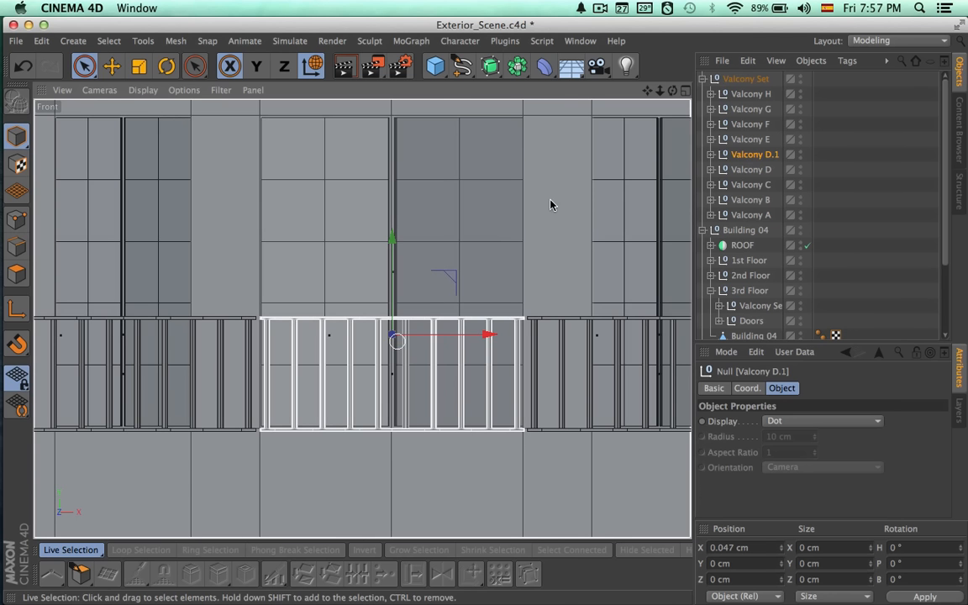
scroll(547, 179, "down", 5)
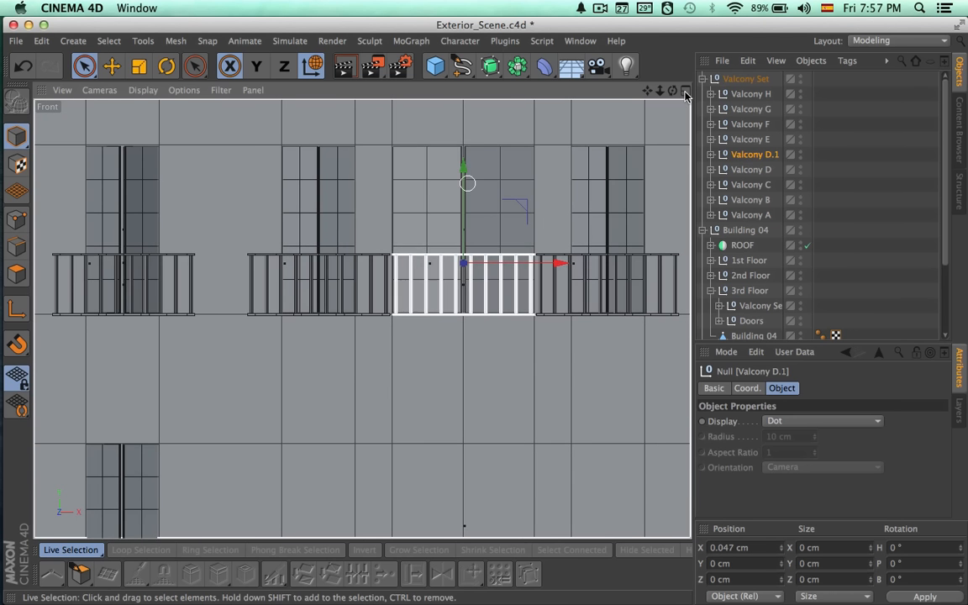
Select the Valcony Base object of the duplicated balcony Valcony D.1 in the perspective view.
left_click(683, 91)
left_click(352, 91)
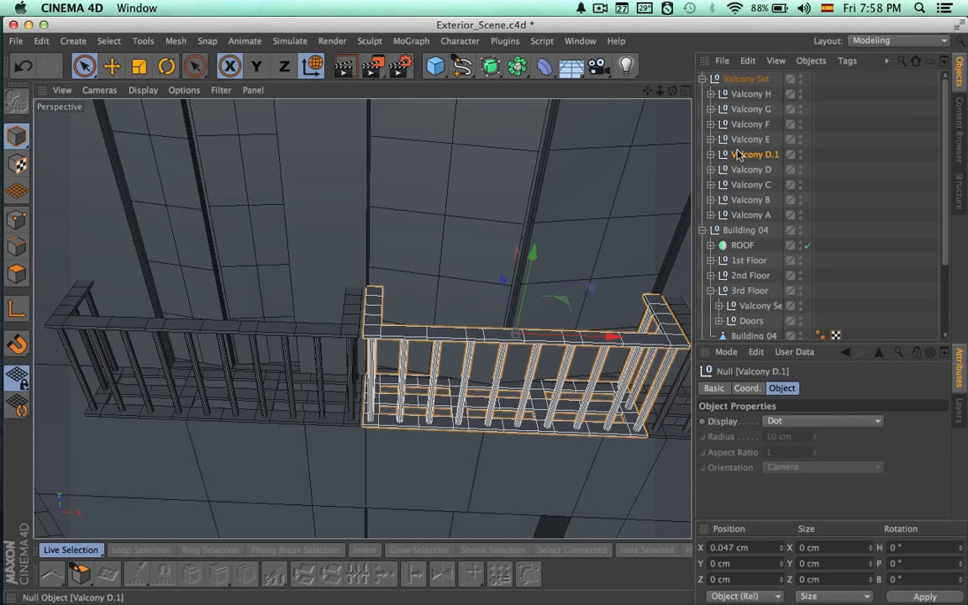
left_click(712, 154)
left_click(753, 248)
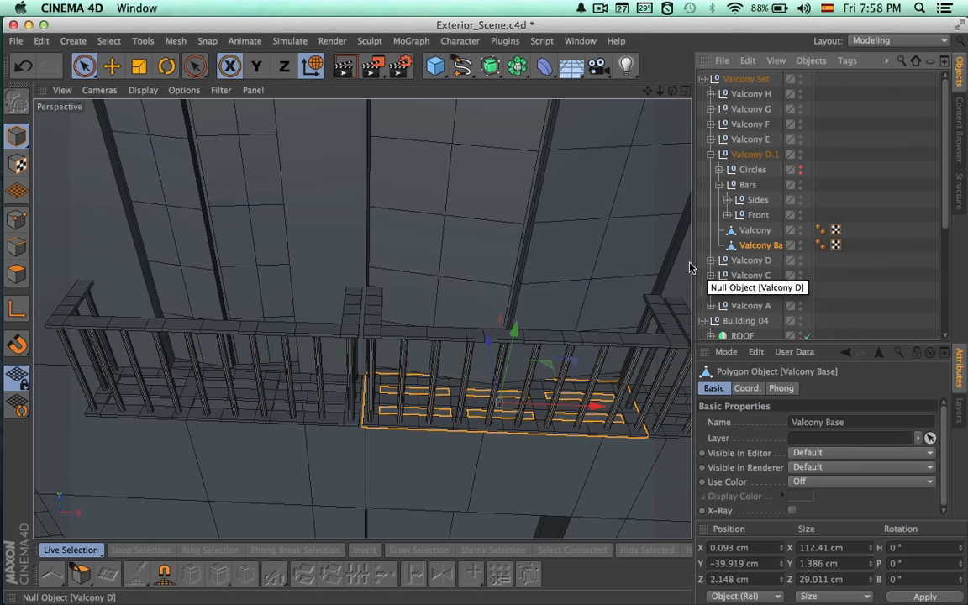
left_click_drag(588, 321, 605, 303, "alt")
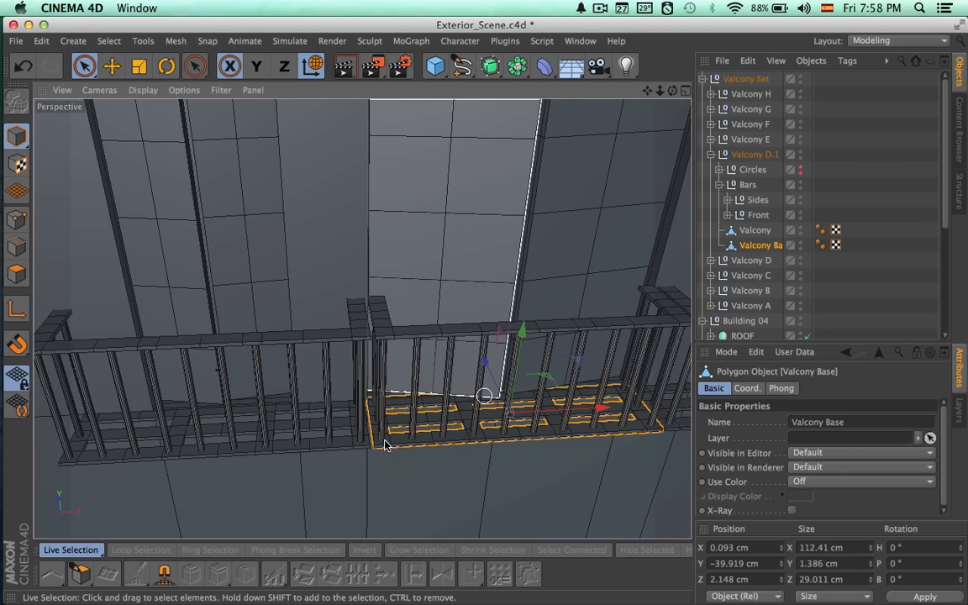
right_click_drag(498, 443, 580, 435, "alt")
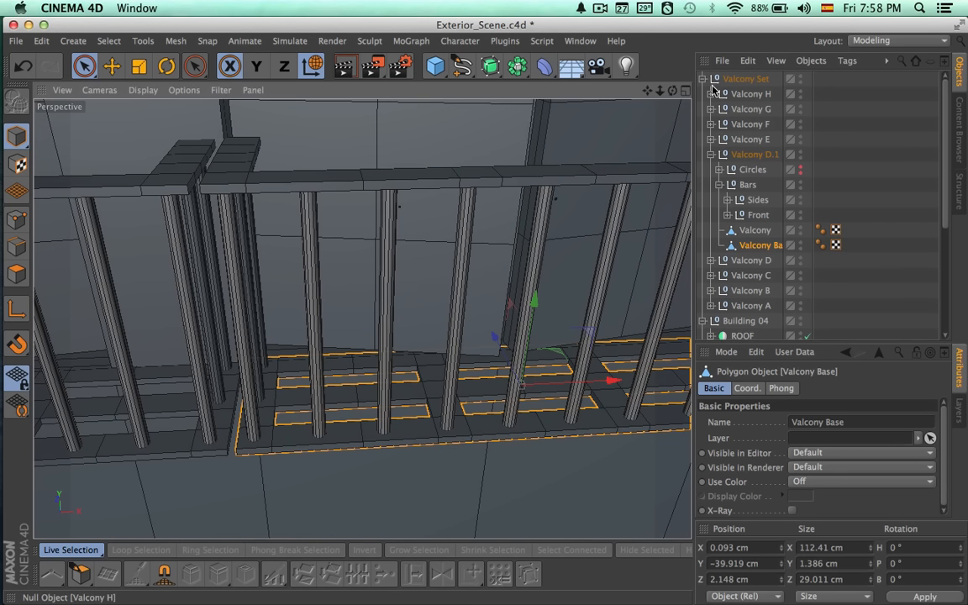
Hide Building 04, Building 03, Building 02 and Building 01 to isolate the copied balconies.
left_click(703, 80)
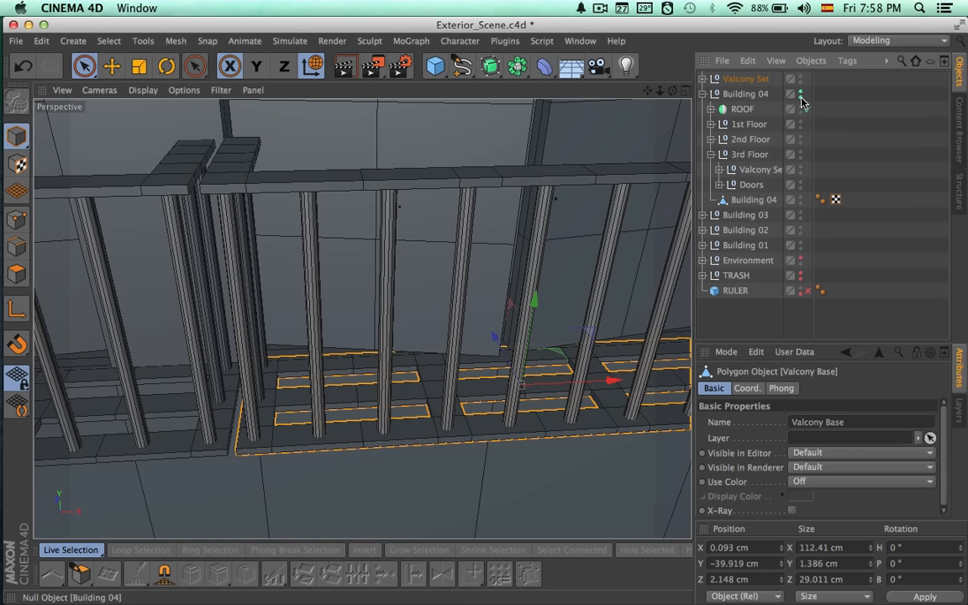
left_click(801, 98)
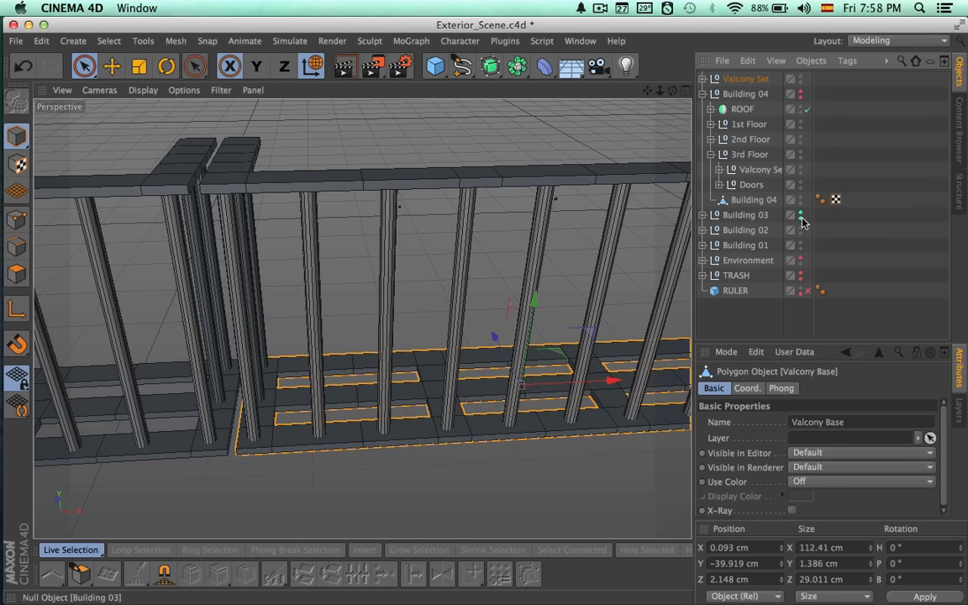
left_click_drag(801, 250, 801, 262, "alt")
left_click_drag(532, 323, 599, 282, "alt")
right_click_drag(415, 397, 511, 378, "alt")
middle_click_drag(457, 383, 610, 237, "alt")
Delete the end-face polygons of Valcony D.1's base on the side facing Valcony D.
left_click(702, 79)
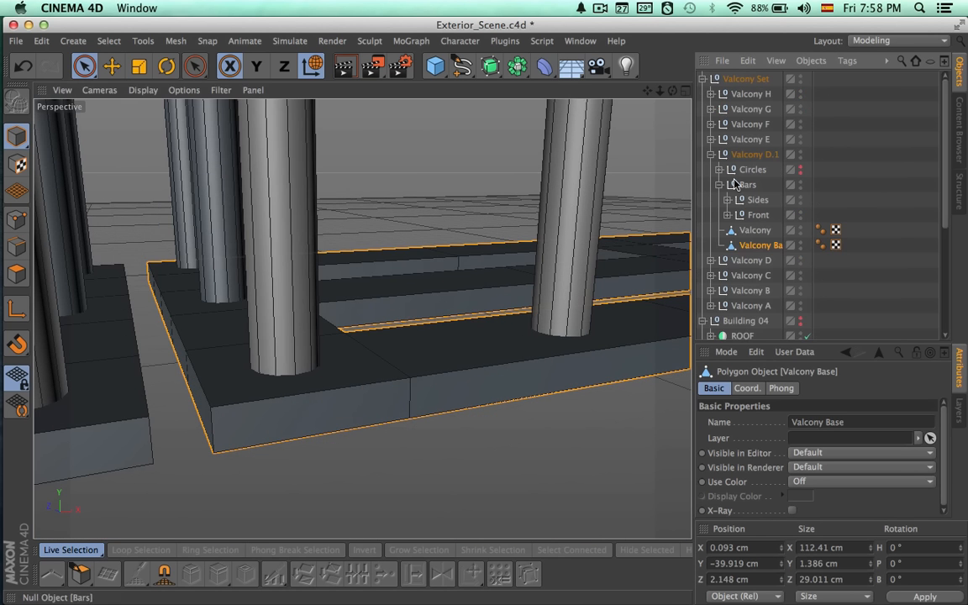
left_click(16, 274)
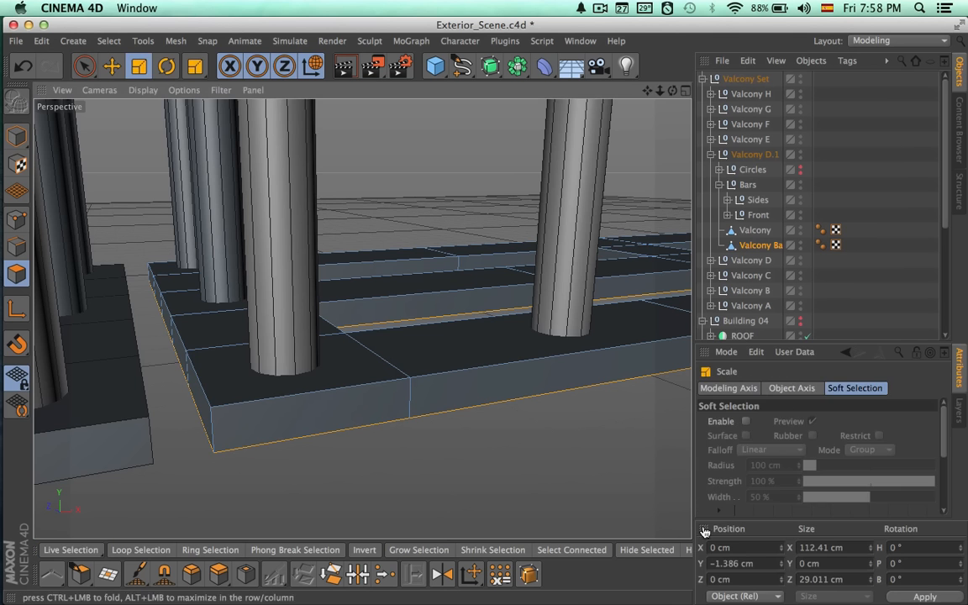
left_click_drag(246, 417, 164, 421, "alt")
left_click(178, 427)
left_click_drag(309, 405, 381, 389, "alt")
middle_click_drag(381, 385, 96, 386, "alt")
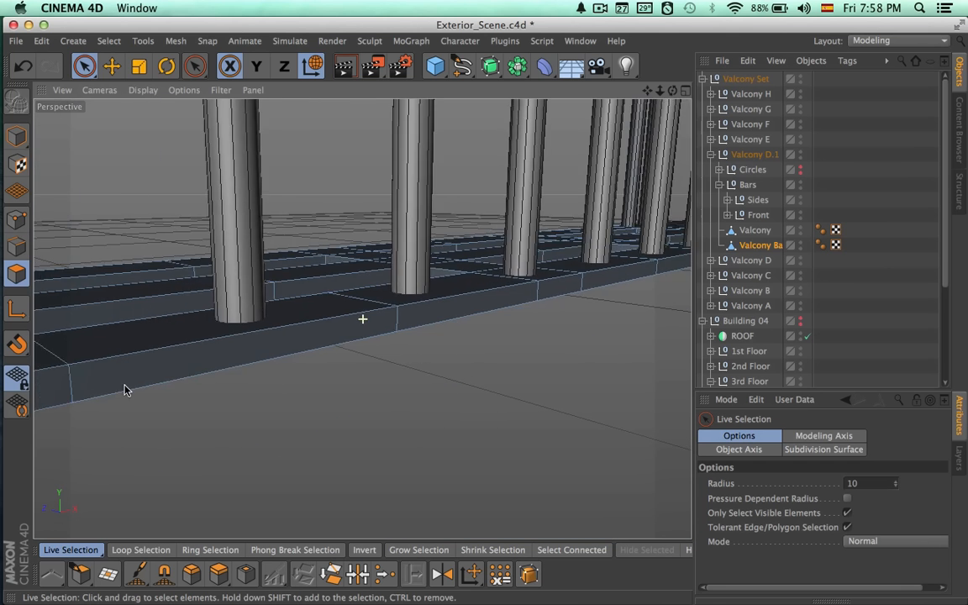
right_click_drag(312, 362, 154, 355, "alt")
middle_click_drag(538, 323, 276, 368, "alt")
left_click_drag(275, 372, 512, 324, "alt")
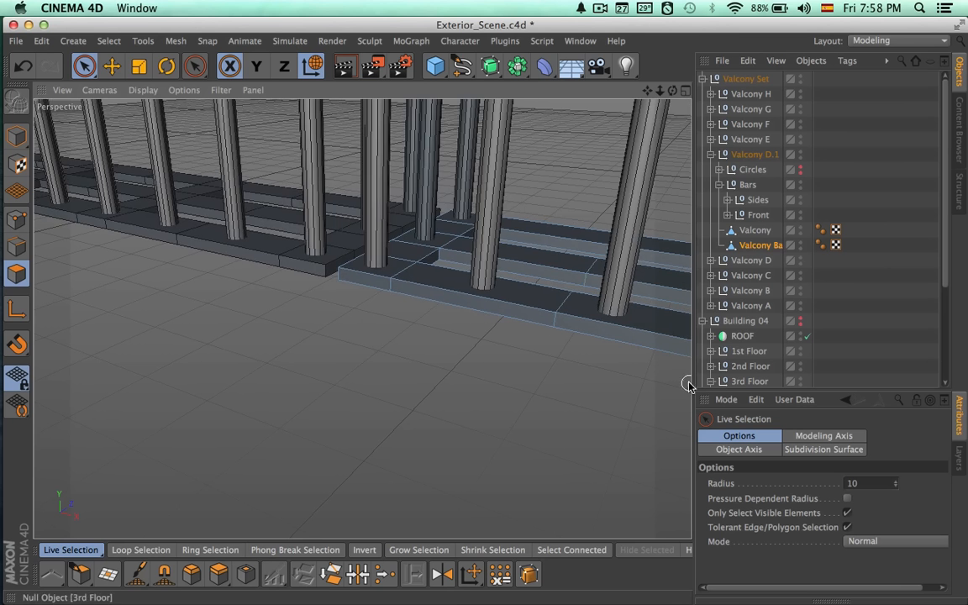
mouse_move(683, 386)
left_mouse_down("alt")
mouse_move(400, 355)
mouse_move(93, 262)
mouse_move(681, 391)
left_mouse_up("alt")
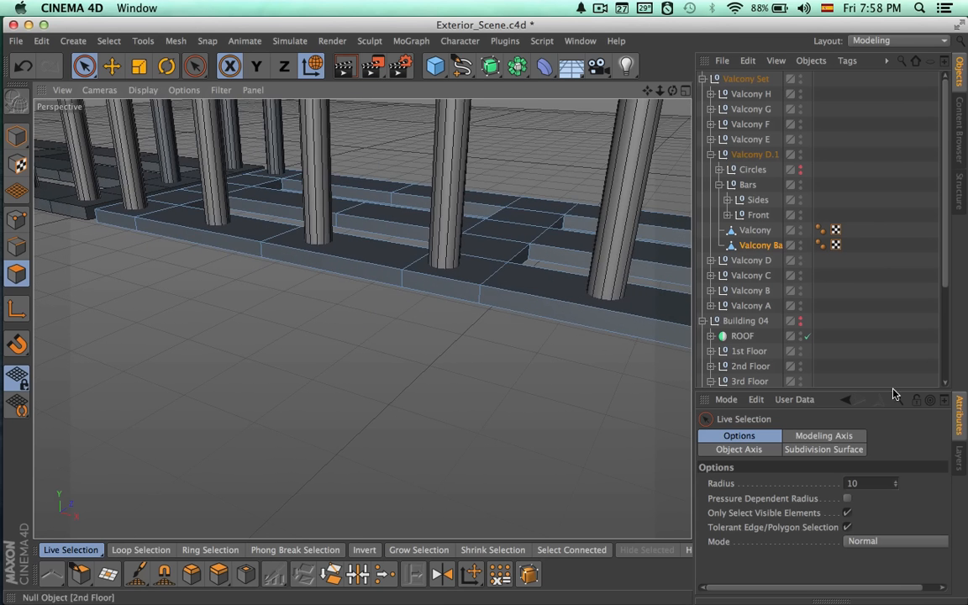
Delete the end-face polygons of Valcony D.1's base on the side facing Valcony E.
left_click_drag(664, 345, 277, 240, "alt")
middle_click_drag(455, 326, 363, 320, "alt")
left_click_drag(363, 319, 327, 277, "alt")
right_click_drag(345, 265, 450, 273, "alt")
left_click_drag(367, 340, 484, 324, "alt")
left_click_drag(240, 418, 273, 349)
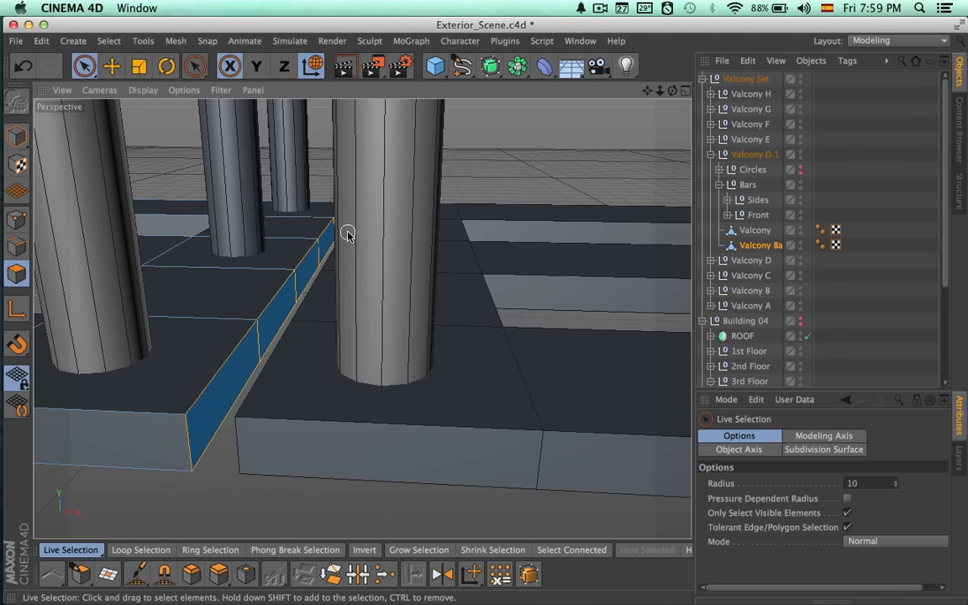
left_click_drag(353, 318, 401, 312, "alt")
left_click_drag(318, 409, 348, 274, "alt")
left_click_drag(183, 369, 189, 426, "alt")
right_click_drag(262, 427, 210, 427, "alt")
mouse_move(255, 441)
left_mouse_down("alt")
mouse_move(255, 481)
mouse_move(254, 396)
mouse_move(281, 406)
mouse_move(261, 459)
left_mouse_up("alt")
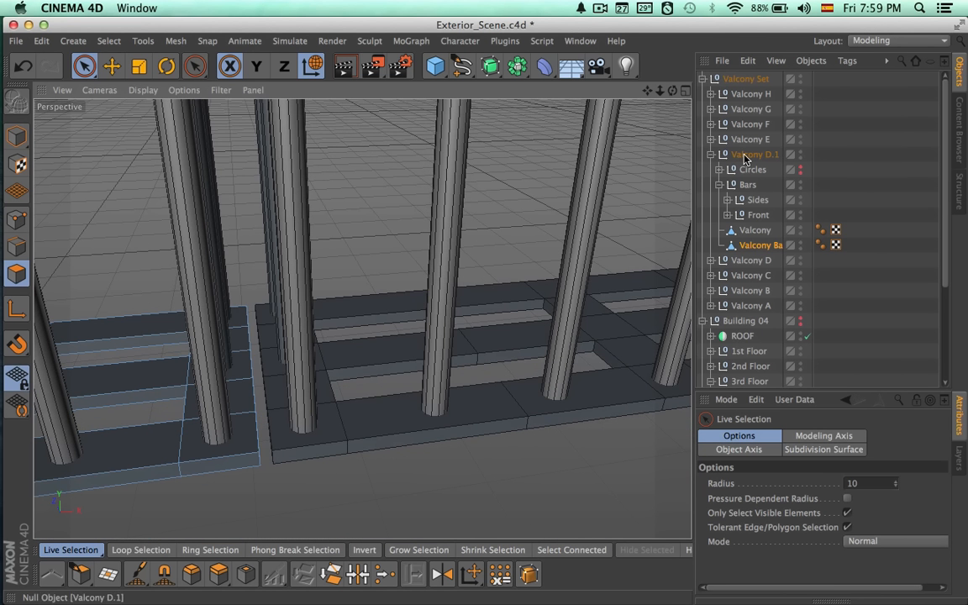
Move the Valcony Base objects of Valcony D.1 and Valcony E out of their groups to the top level of the hierarchy.
left_click_drag(755, 247, 752, 80)
left_click(711, 170)
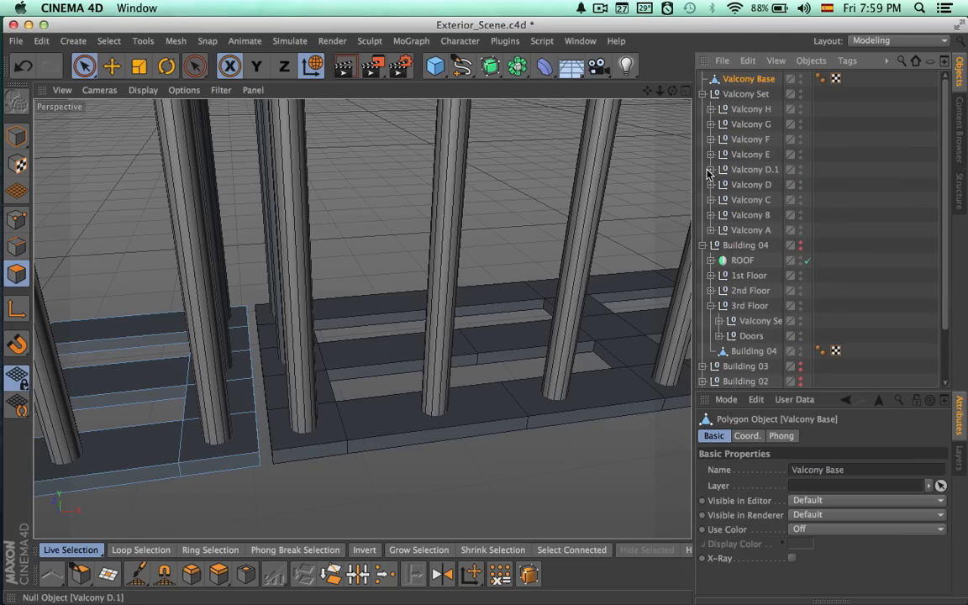
left_click(751, 169)
left_click(740, 158)
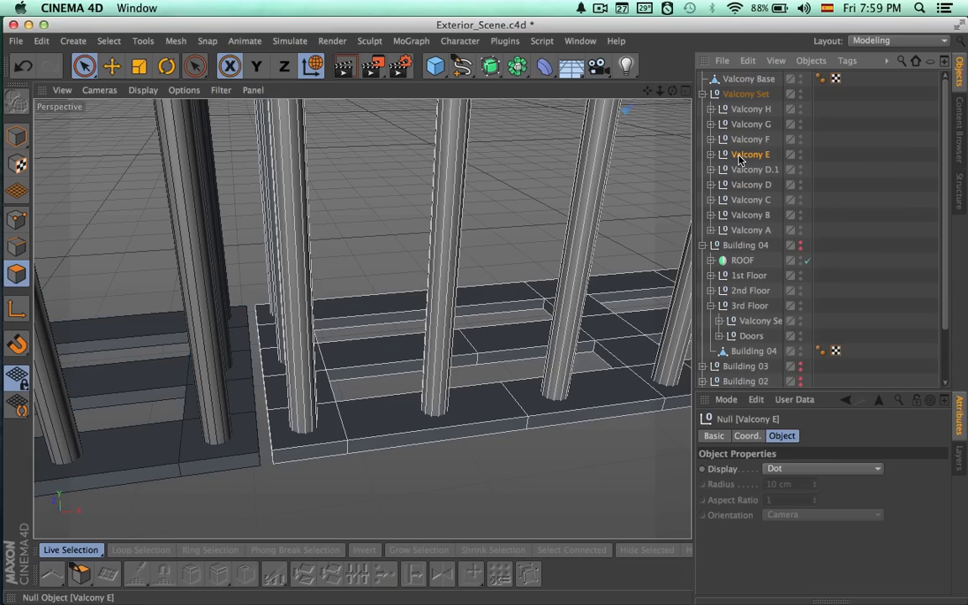
left_click(711, 155)
left_click(754, 229)
left_click(756, 246)
left_click_drag(750, 93, 751, 93)
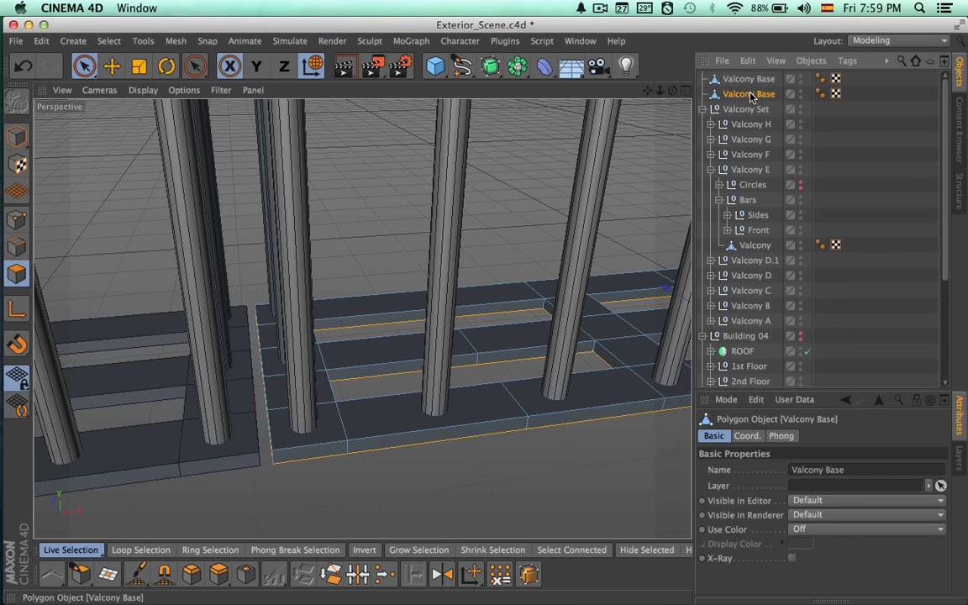
Delete the end-face polygons of Valcony E's base on the side facing the middle balcony.
mouse_move(423, 345)
left_mouse_down("alt")
mouse_move(490, 335)
mouse_move(408, 346)
left_mouse_up("alt")
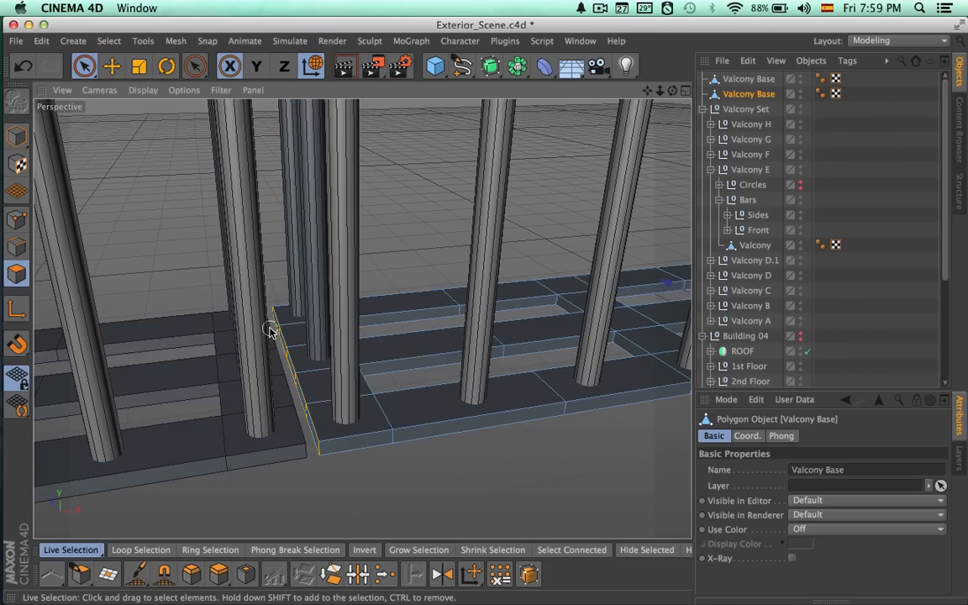
left_click_drag(324, 373, 555, 391, "alt")
left_click_drag(401, 412, 453, 402, "alt")
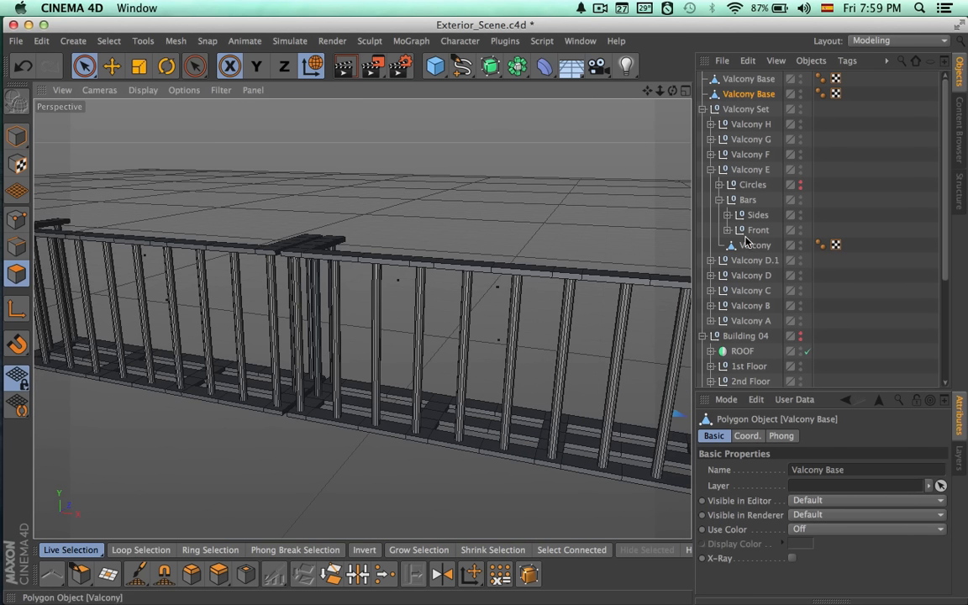
Delete the end-face polygons of Valcony D's base on the side facing the middle balcony.
left_click(743, 169)
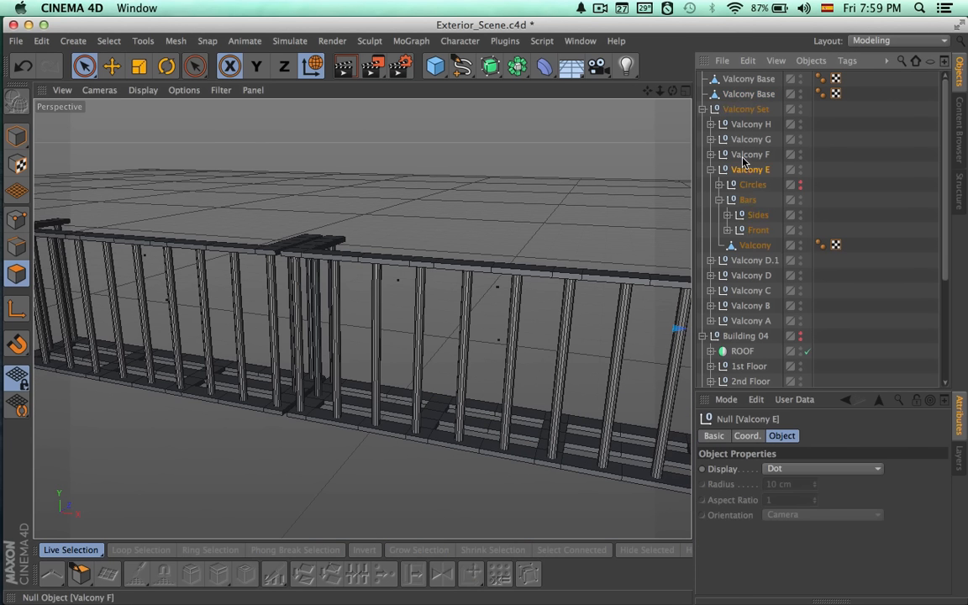
left_click(743, 261)
left_click(743, 278)
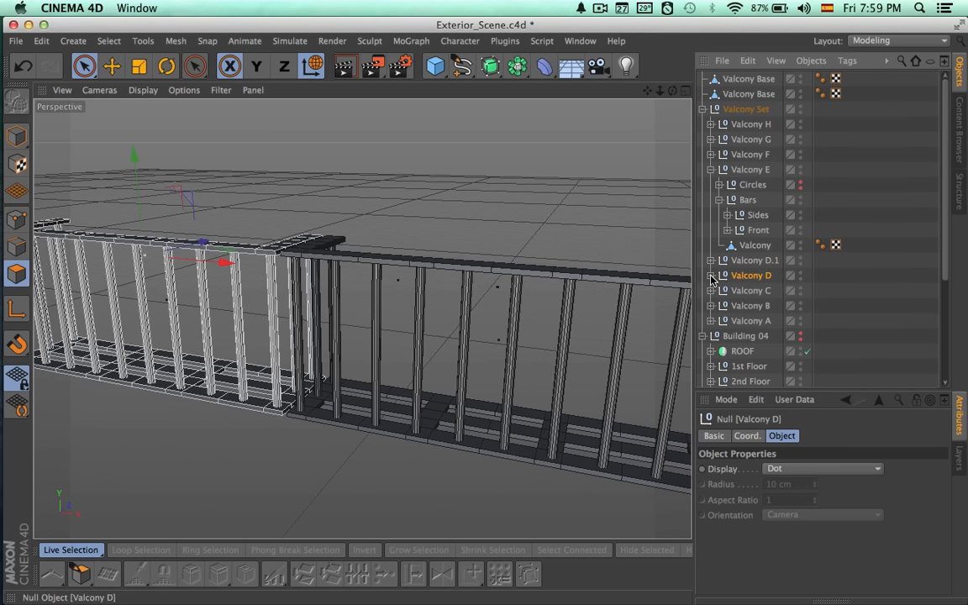
left_click(743, 365)
scroll(384, 432, "up", 5)
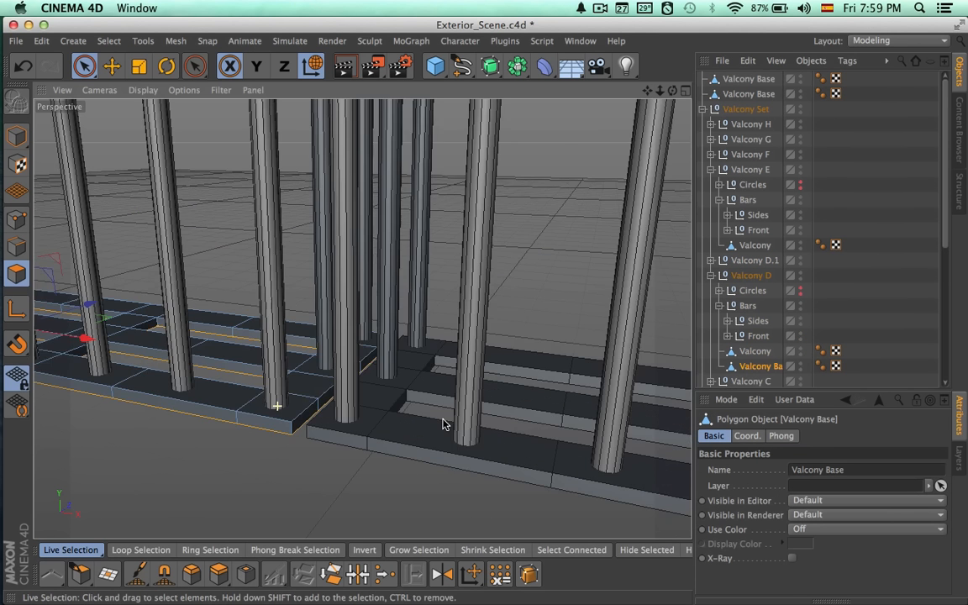
left_click_drag(384, 433, 342, 429, "alt")
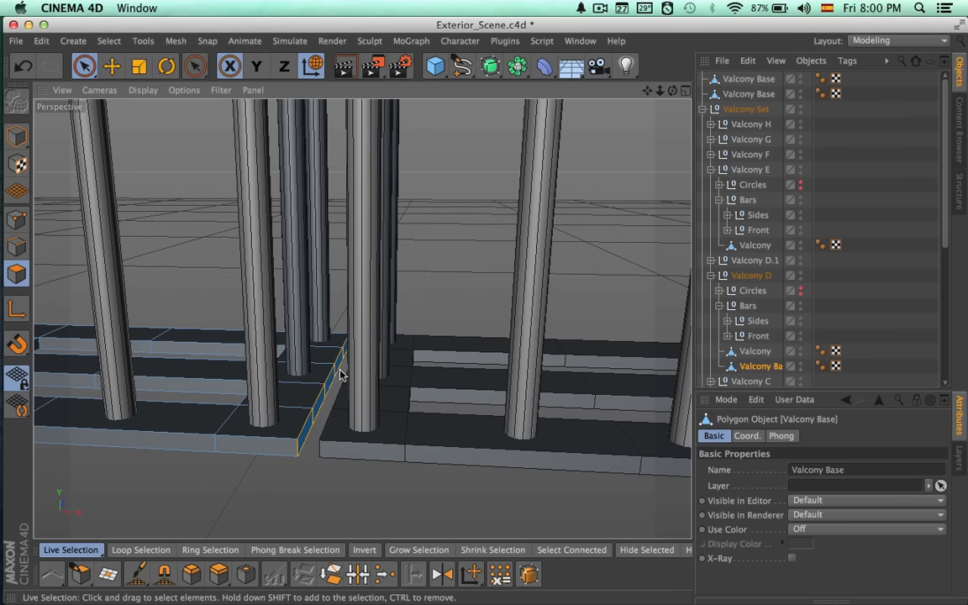
left_click_drag(288, 385, 385, 389, "alt")
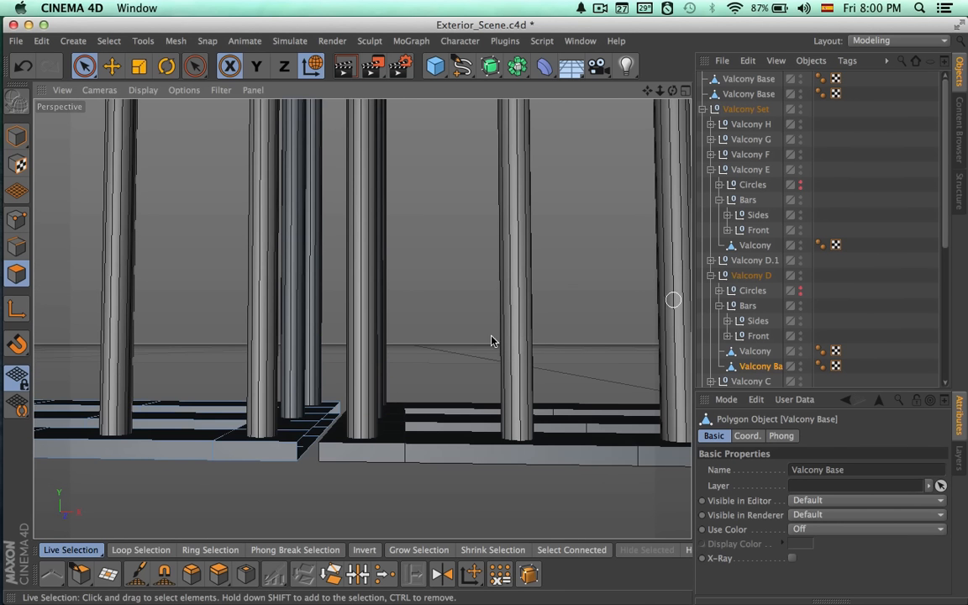
scroll(401, 337, "down", 6)
left_click_drag(374, 322, 382, 405, "alt")
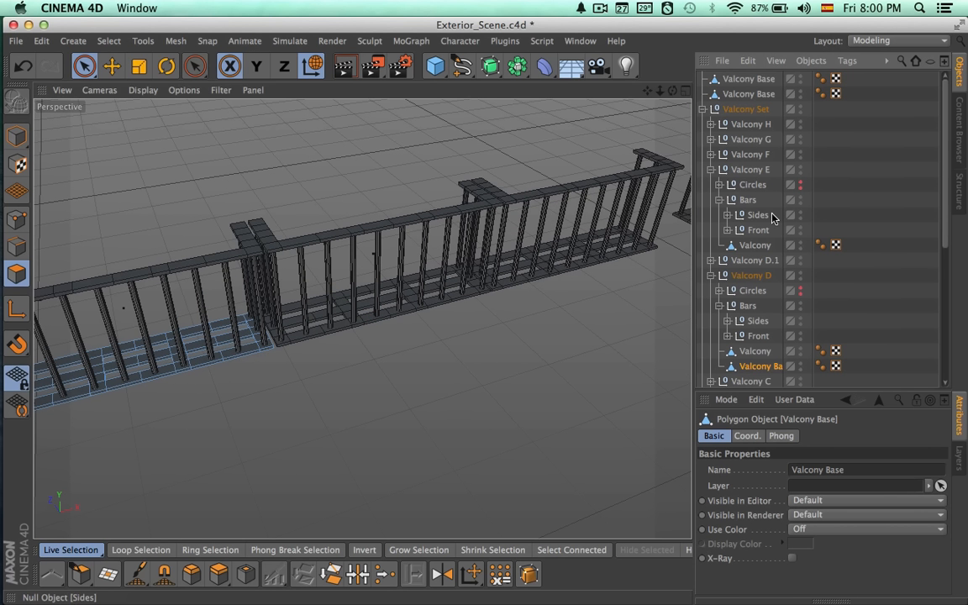
Move Valcony D's Valcony Base to the top level and merge the three bases with Connect Objects + Delete.
left_click_drag(750, 101, 748, 109)
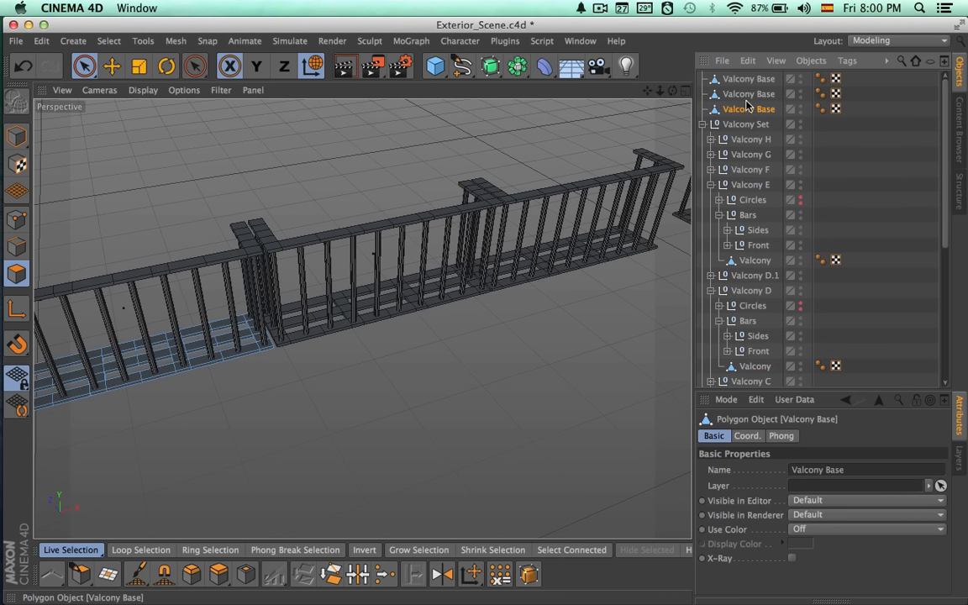
left_click(745, 80, "super")
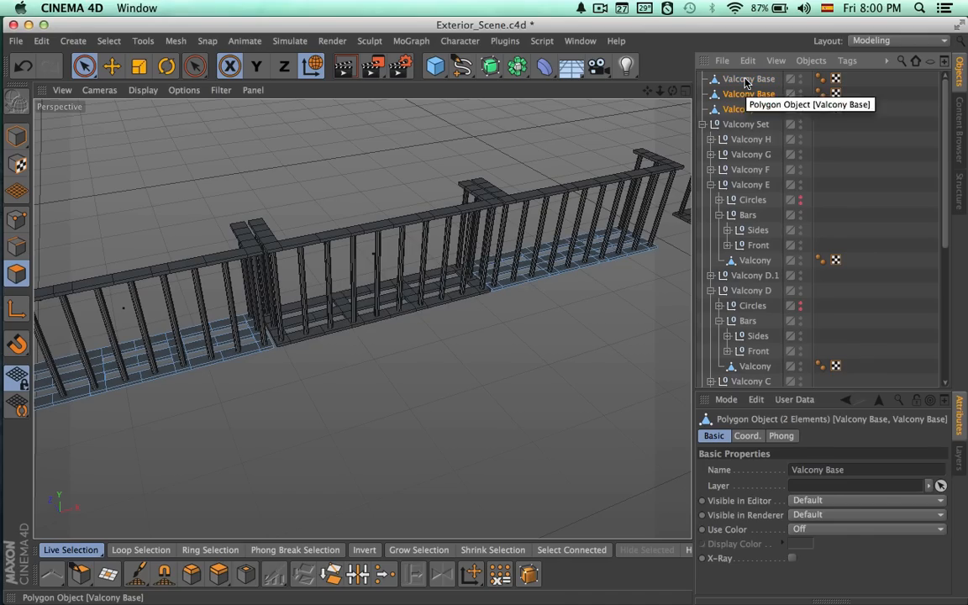
left_click(745, 80, "super")
right_click(748, 84)
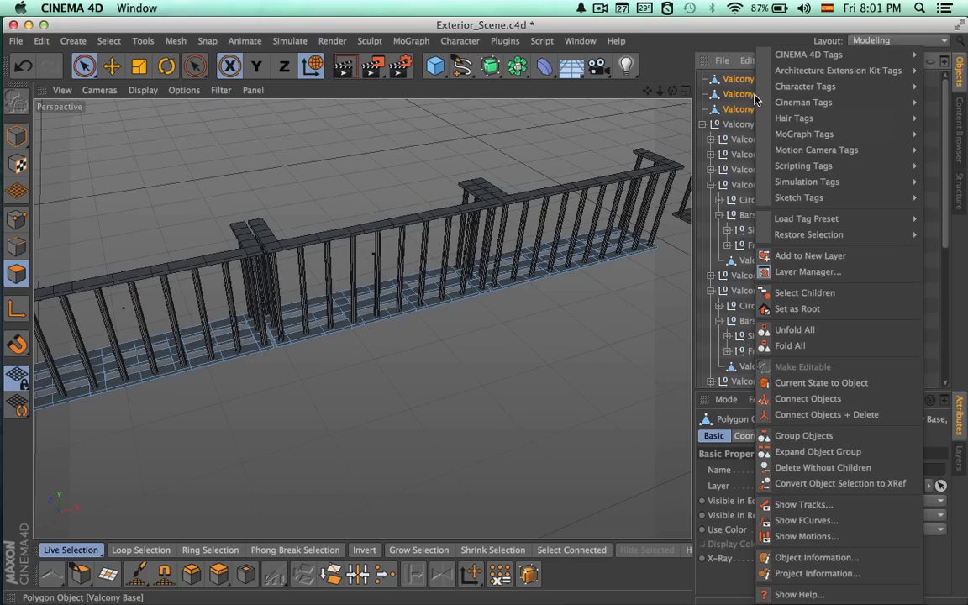
left_click(831, 416)
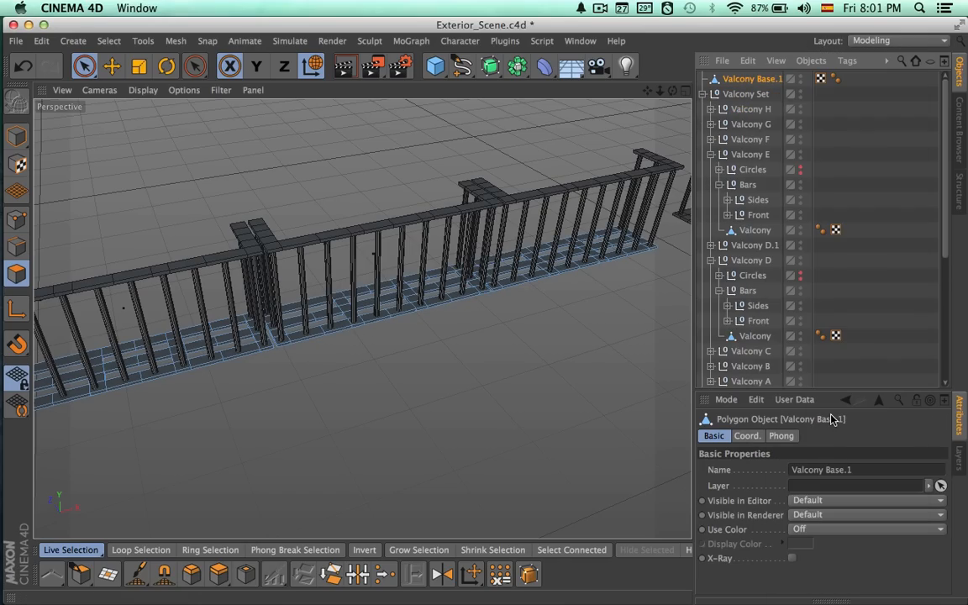
Collapse the Valcony Set group and hide it so only the merged Valcony Base.1 is shown.
left_click(737, 95)
left_click(743, 80)
left_click_drag(582, 250, 475, 264, "alt")
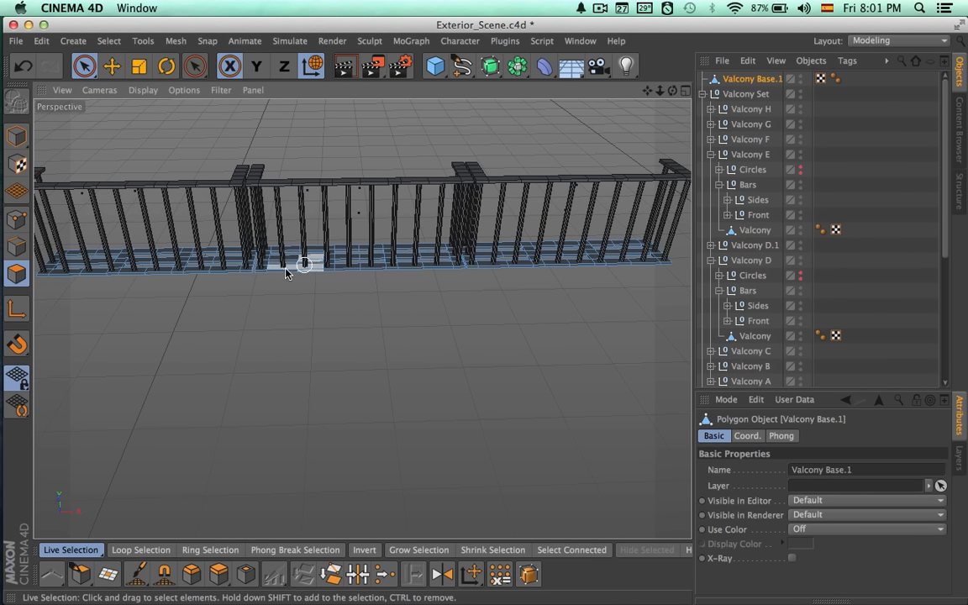
left_click(705, 94)
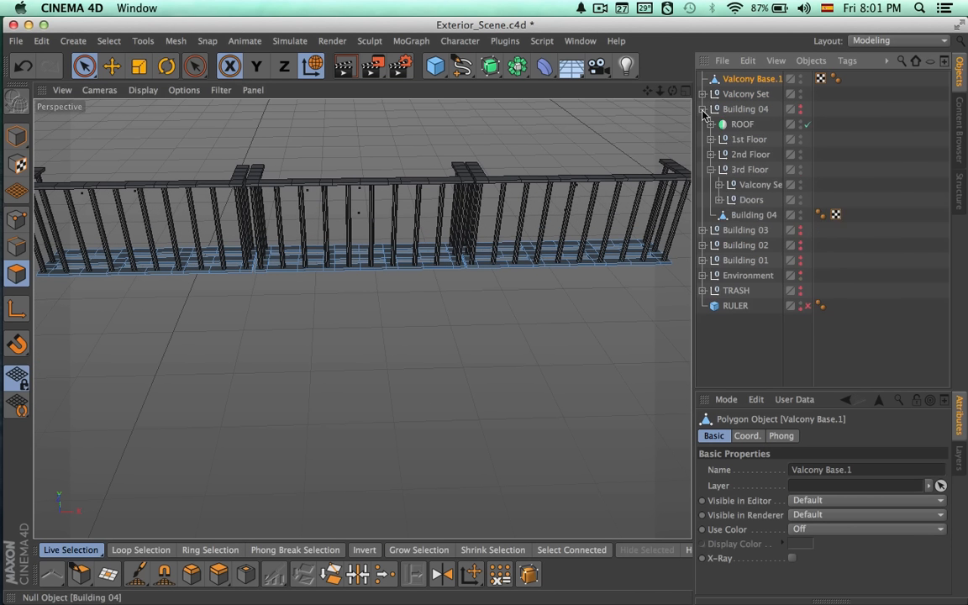
double_click(799, 98, "alt")
Weld the front-most lower point pairs of Valcony Base.1 at the seam between the Valcony D and Valcony D.1 sections.
left_click_drag(447, 244, 470, 298, "alt")
right_click_drag(199, 270, 384, 274, "alt")
left_click_drag(425, 290, 393, 223, "alt")
left_click(17, 220)
right_click_drag(426, 368, 538, 375, "alt")
left_click_drag(544, 335, 523, 338, "alt")
left_click(268, 427)
left_click(386, 574)
left_click(311, 429)
left_click_drag(390, 265, 451, 294, "alt")
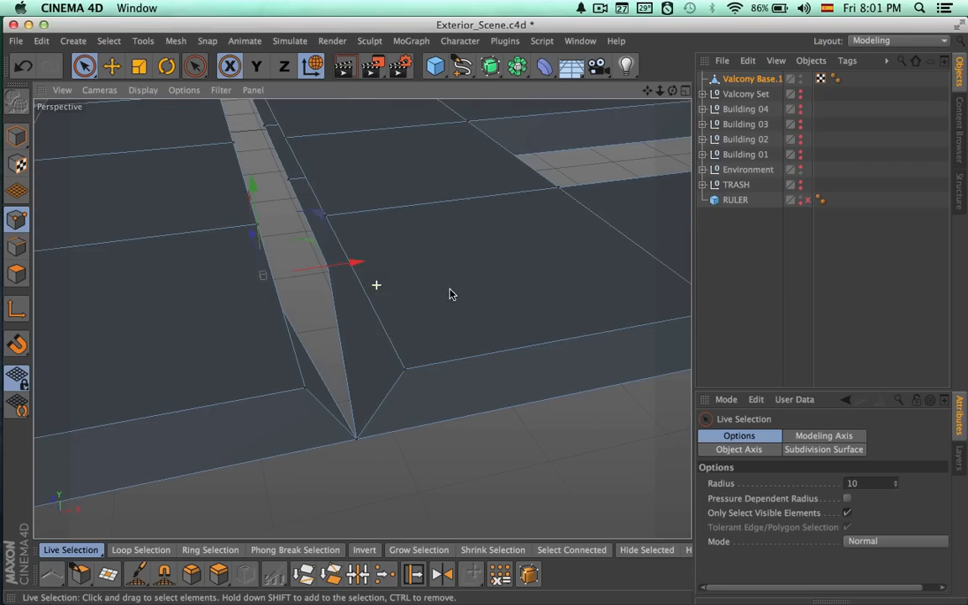
key("space")
left_click(304, 282)
left_click_drag(320, 304, 312, 306, "alt")
Weld the next lower point pairs along the middle of the seam between the Valcony D and D.1 sections.
key("space")
left_click_drag(276, 184, 323, 182)
key("space")
left_click(300, 182)
middle_click_drag(326, 191, 328, 283, "alt")
key("space")
left_click_drag(272, 204, 315, 203)
key("space")
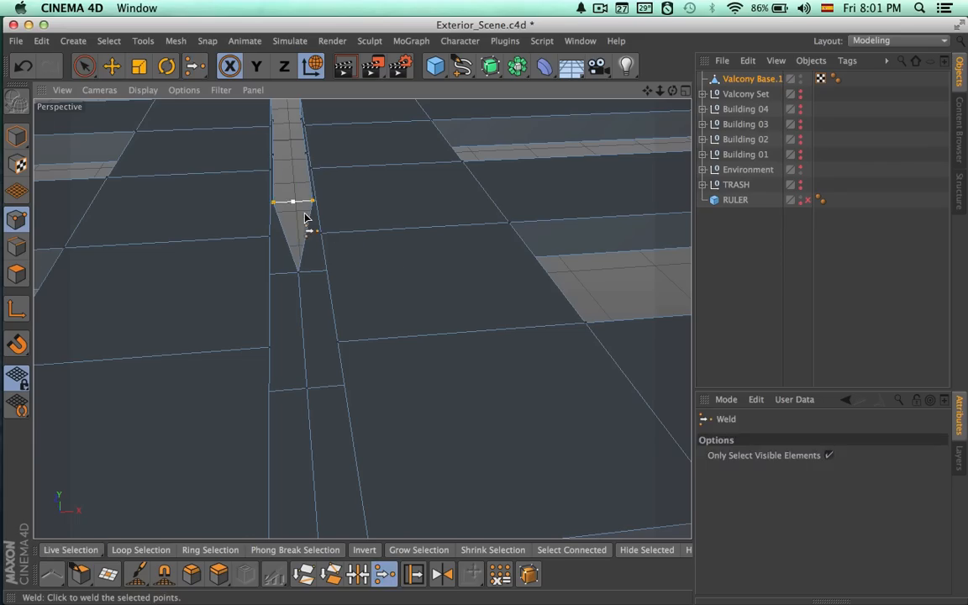
left_click(294, 201)
key("space")
left_click_drag(275, 155, 306, 155)
key("space")
left_click(291, 156)
Weld the lower and upper point pairs at the back end of the same base seam.
middle_click_drag(343, 175, 350, 307, "alt")
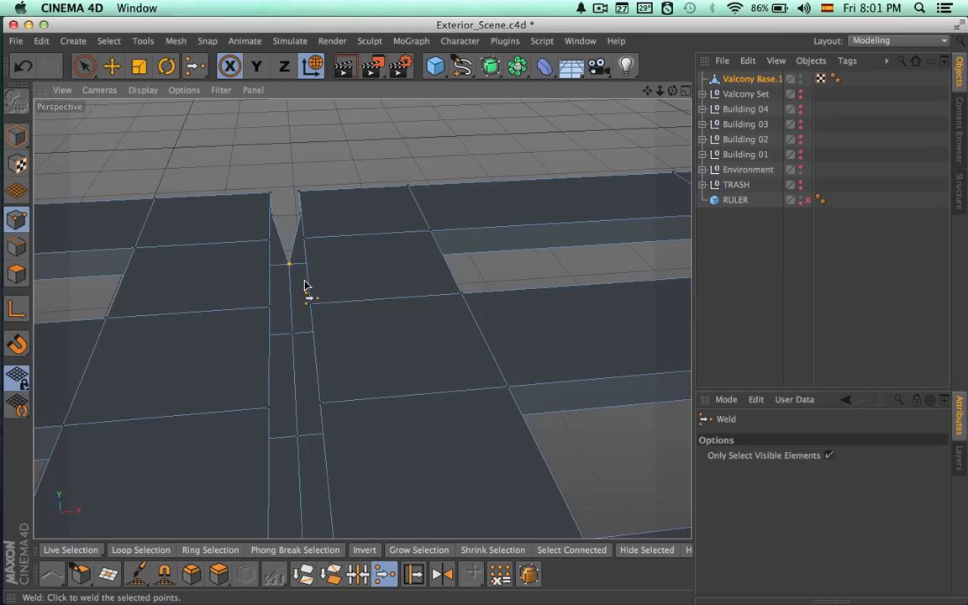
right_click_drag(299, 277, 375, 290, "alt")
key("space")
left_click_drag(256, 170, 307, 167)
key("space")
left_click(287, 167)
key("space")
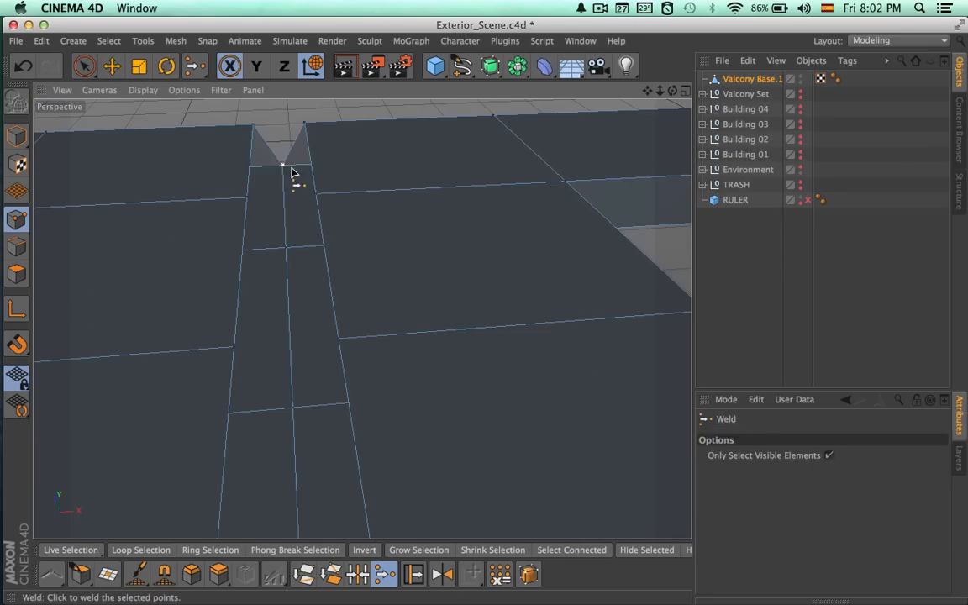
left_click_drag(252, 129, 305, 126)
key("space")
left_click(280, 128)
key("space")
Weld the remaining upper point pairs along the seam forward to its front corner.
key("space")
left_click(282, 196)
right_click_drag(378, 339, 277, 334, "alt")
key("space")
left_click_drag(317, 342, 366, 340)
key("space")
left_click(345, 343)
left_click(348, 328)
key("space")
left_click_drag(300, 322, 344, 284, "alt")
key("space")
left_click(320, 314)
key("space")
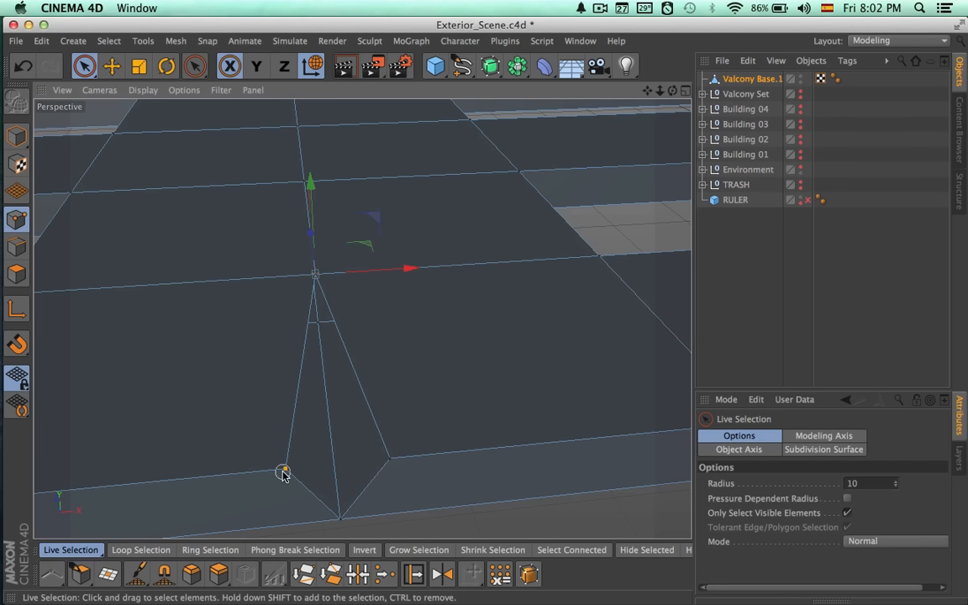
Rectangle-select all points, including hidden ones, at the seam between the Valcony D.1 and E sections and scale them together to close the gap.
key("space")
left_click(338, 480)
right_click_drag(466, 462, 106, 464, "alt")
mouse_move(404, 427)
middle_mouse_down("alt")
mouse_move(264, 426)
mouse_move(200, 410)
middle_mouse_up("alt")
middle_click_drag(389, 406, 212, 429, "alt")
key("space")
right_click_drag(342, 377, 518, 420, "alt")
left_click_drag(518, 420, 475, 357, "alt")
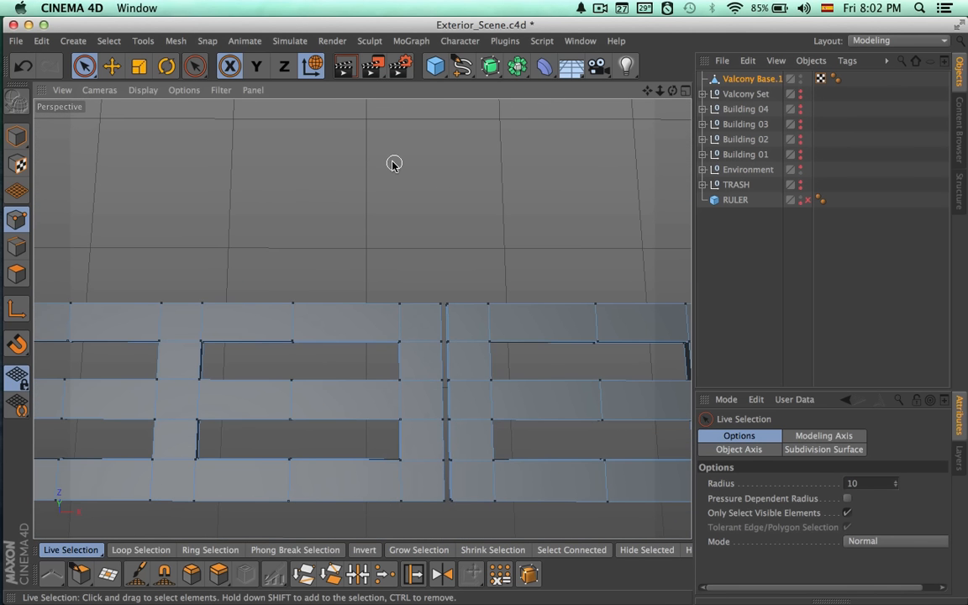
left_click(194, 65)
left_click_drag(84, 66, 145, 112)
left_click_drag(451, 391, 460, 525)
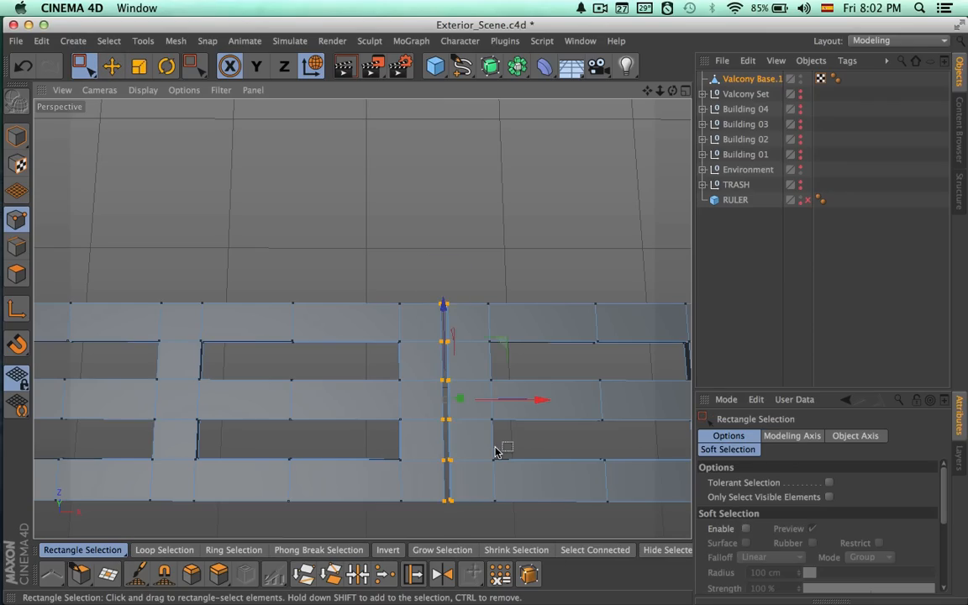
scroll(480, 456, "up", 4)
left_click_drag(560, 430, 422, 357, "alt")
key("t")
mouse_move(428, 425)
left_mouse_down("alt")
mouse_move(467, 326)
mouse_move(473, 408)
mouse_move(432, 411)
left_mouse_up("alt")
Merge the overlapping seam points with Optimize for polygons, unused points and points, using a 0.2 cm tolerance.
left_click(176, 43)
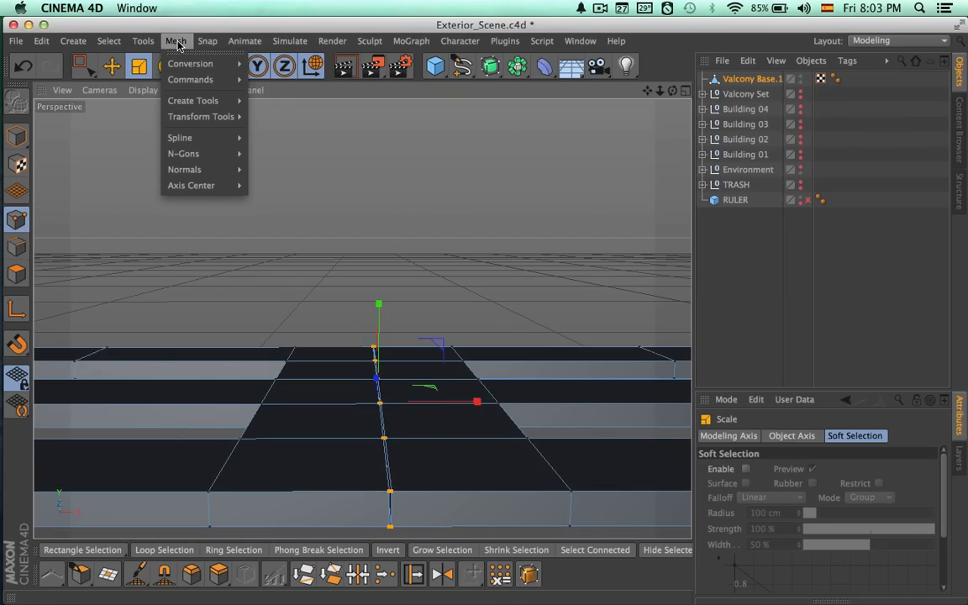
mouse_move(191, 81)
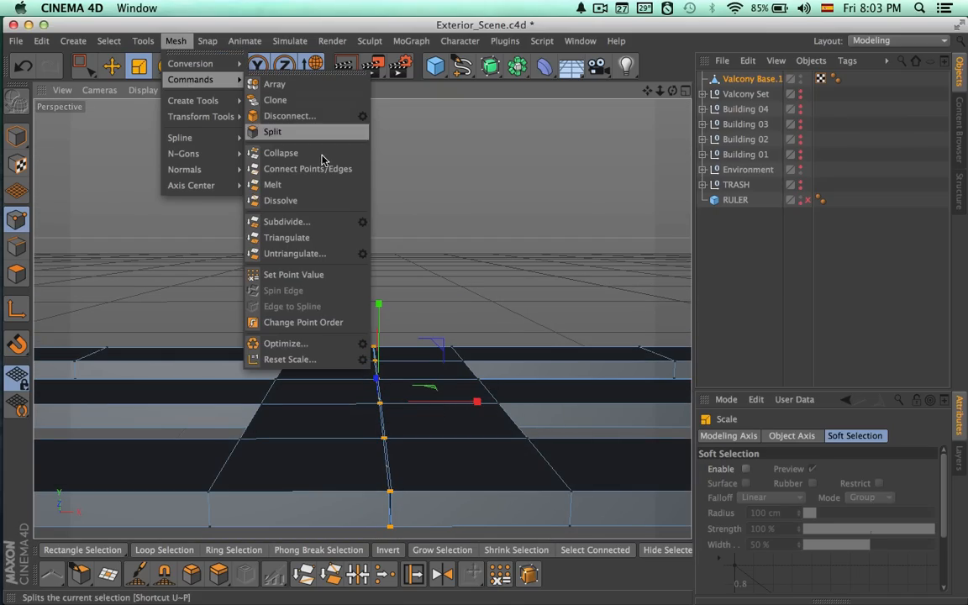
left_click(361, 344)
left_click_drag(406, 296, 594, 163)
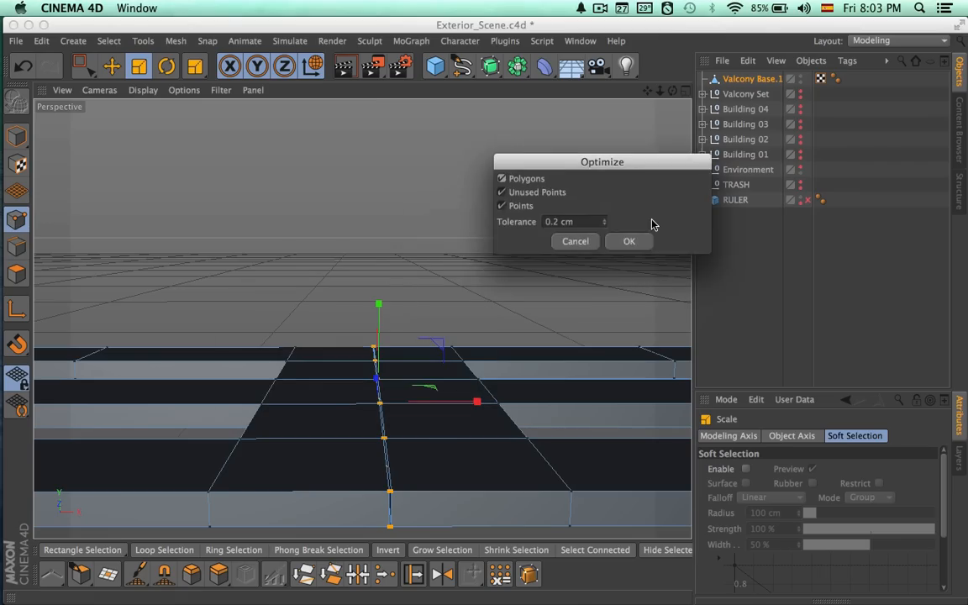
left_click(632, 245)
Test the optimized seam by moving individual points vertically with Live Selection, undoing each move.
left_click_drag(528, 391, 517, 460, "alt")
right_click_drag(541, 430, 468, 448, "alt")
key("space")
key("space")
left_click_drag(85, 68, 132, 89)
right_click_drag(458, 339, 651, 342, "alt")
middle_click_drag(575, 354, 482, 181, "alt")
mouse_move(424, 231)
left_mouse_down()
mouse_move(422, 181)
mouse_move(424, 241)
left_mouse_up()
key("super+z")
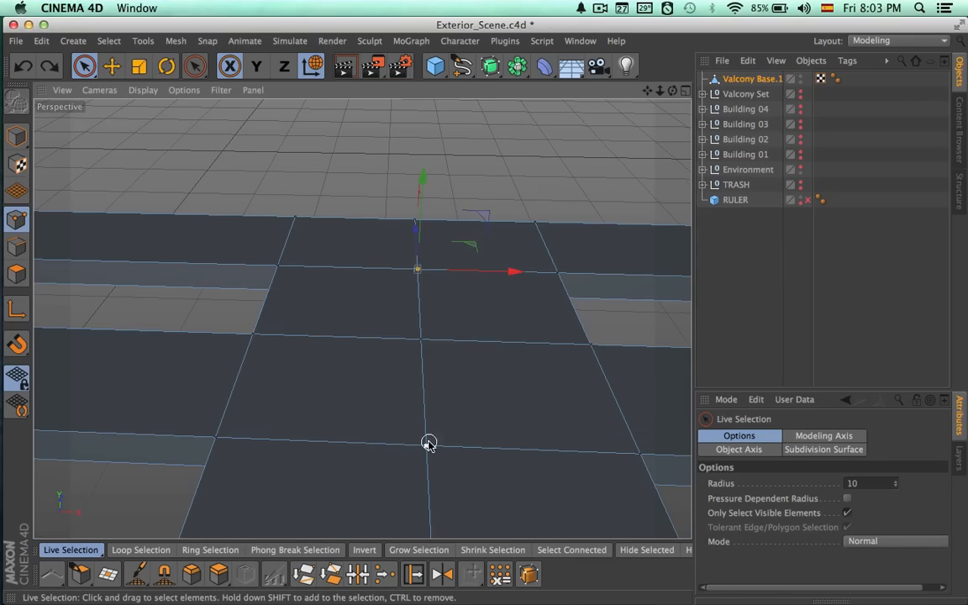
left_click_drag(435, 372, 435, 338)
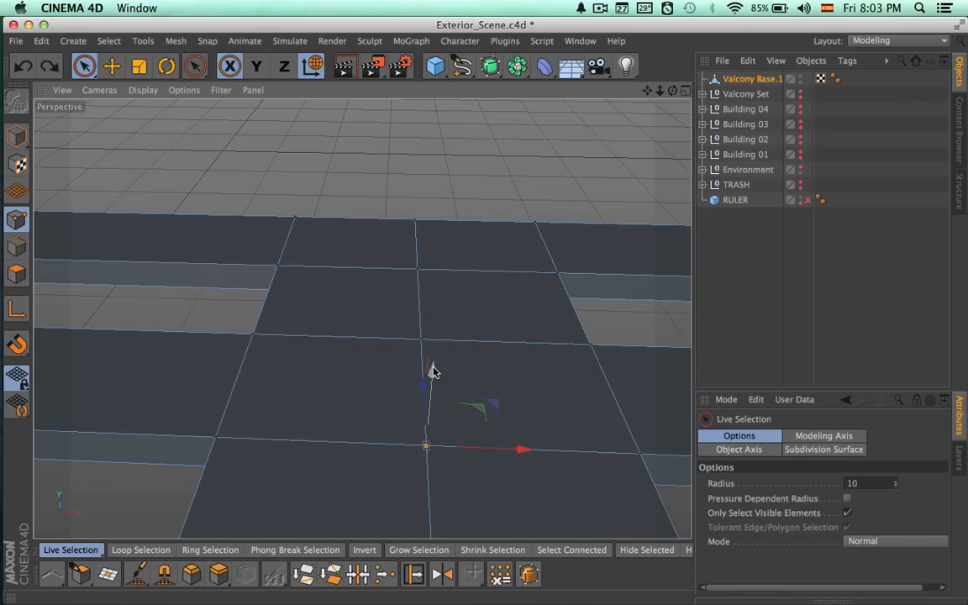
key("super+z")
Expand the Valcony Set group and make it visible again around the merged base.
right_click_drag(497, 367, 190, 410, "alt")
left_click_drag(361, 395, 431, 380, "alt")
left_click(704, 94)
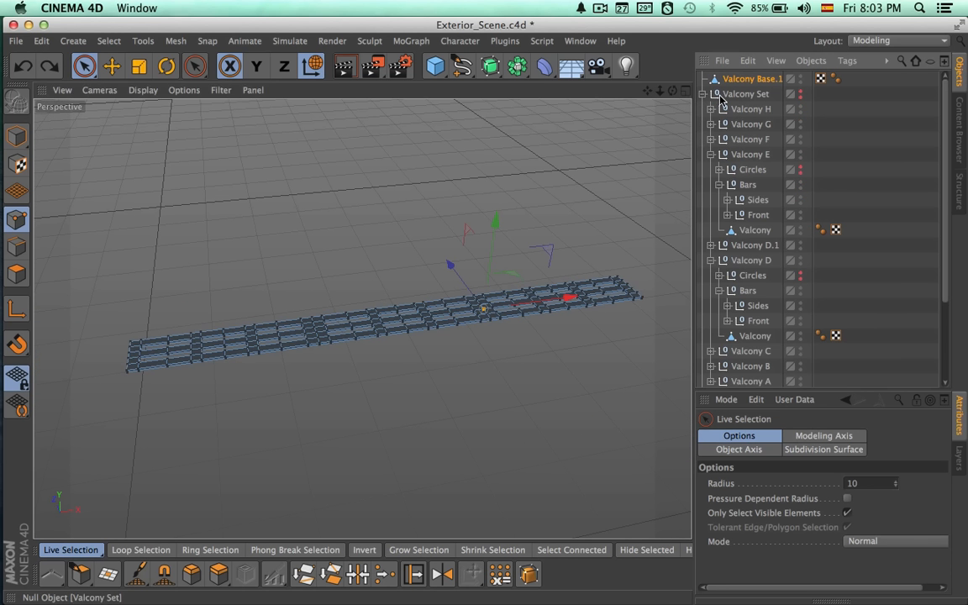
left_click(801, 95)
left_click_drag(618, 224, 561, 251, "alt")
right_click_drag(450, 276, 550, 276, "alt")
left_click_drag(553, 277, 623, 220, "alt")
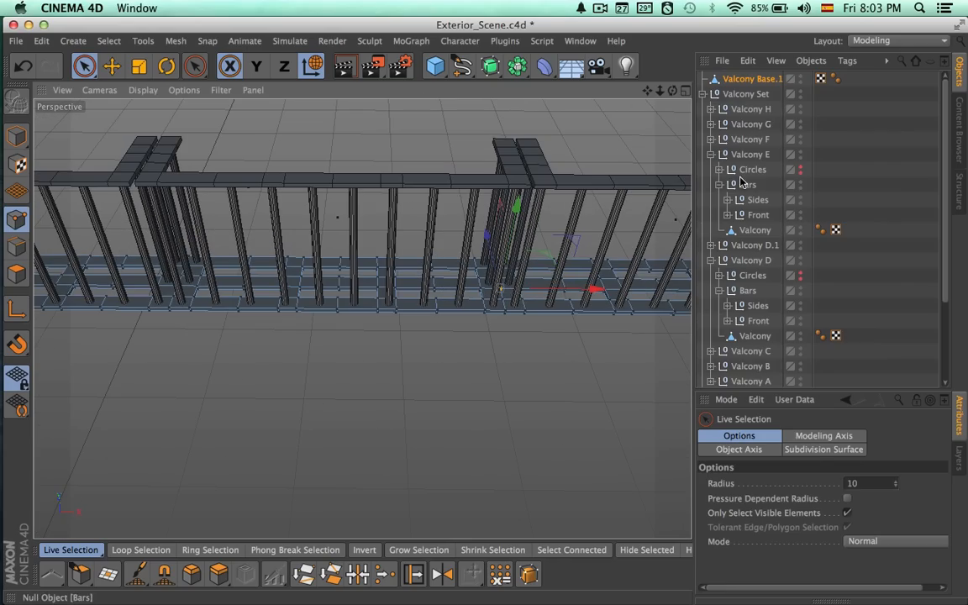
Move the Valcony handrail objects of Valcony E, Valcony D and Valcony D.1 to the top level of the hierarchy.
left_click(751, 231)
left_click_drag(751, 230, 740, 81)
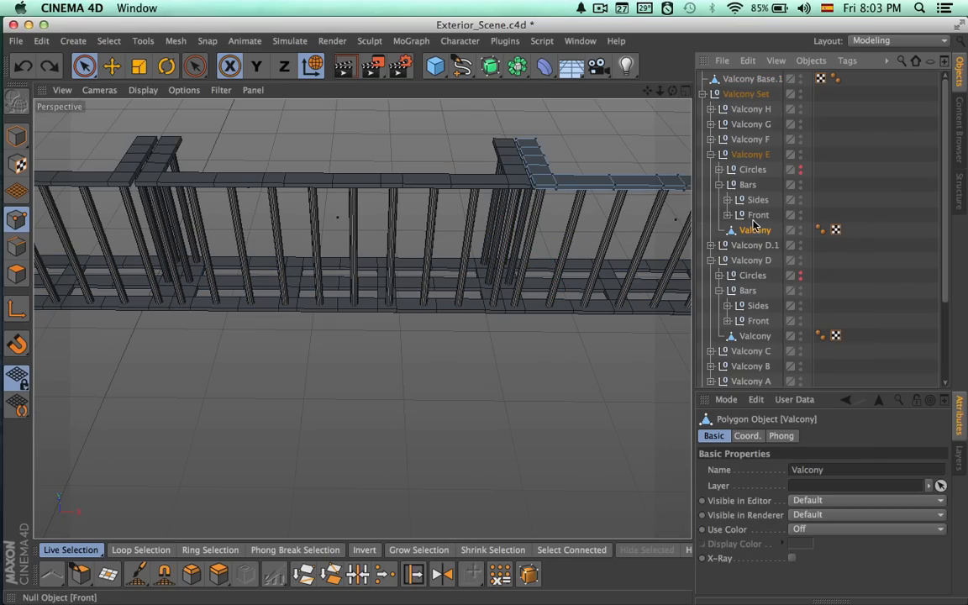
left_click_drag(756, 76, 746, 87)
left_click(753, 336)
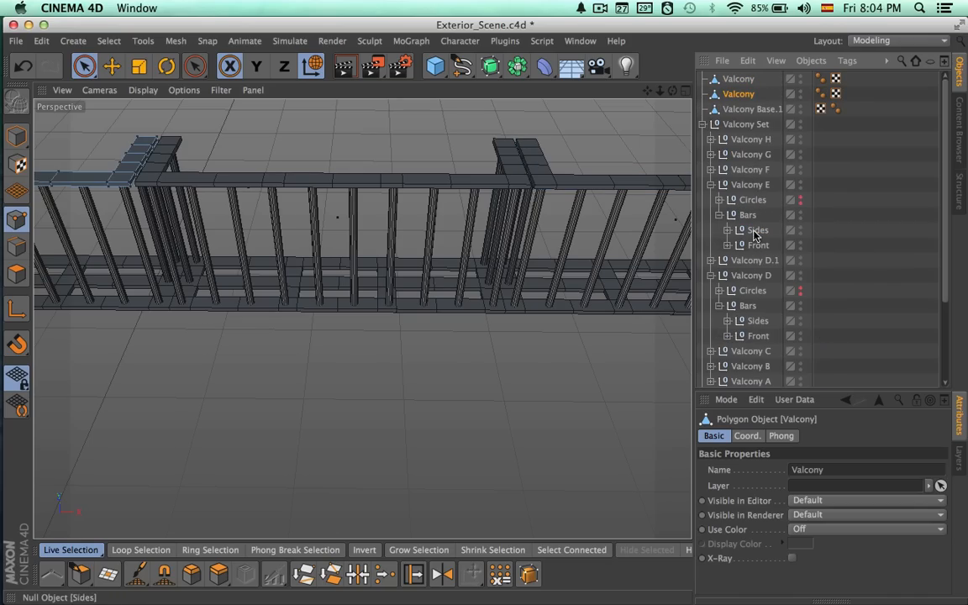
left_click(748, 184)
scroll(638, 254, "down", 3)
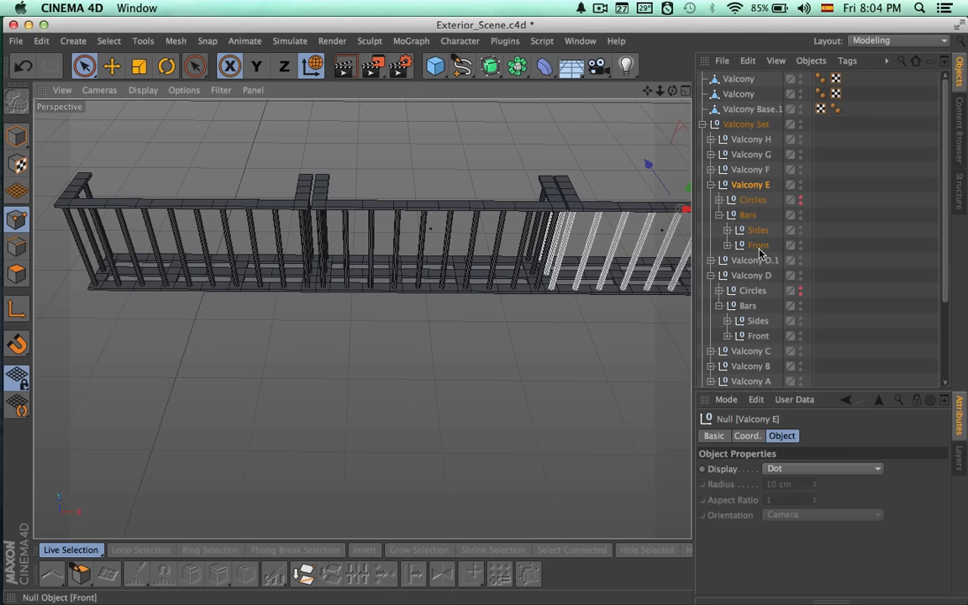
left_click(711, 262)
left_click_drag(740, 104, 738, 102)
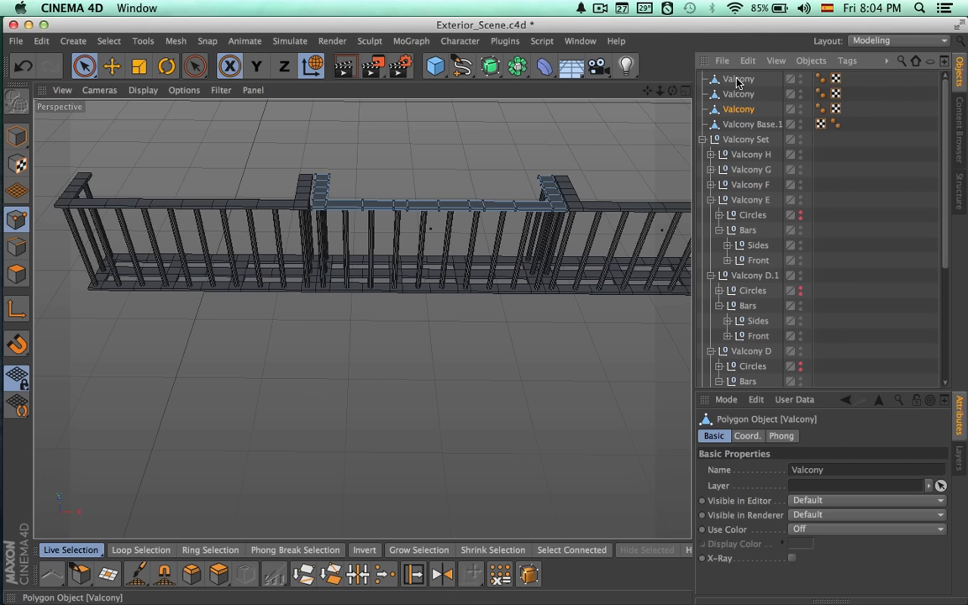
double_click(738, 80)
Hide the Valcony Set group and Valcony Base.1 to isolate the three handrail objects.
left_click(612, 221)
left_click_drag(612, 220, 632, 266, "alt")
left_click_drag(595, 222, 537, 219, "alt")
middle_click_drag(537, 218, 512, 260, "alt")
right_click_drag(512, 260, 509, 195, "alt")
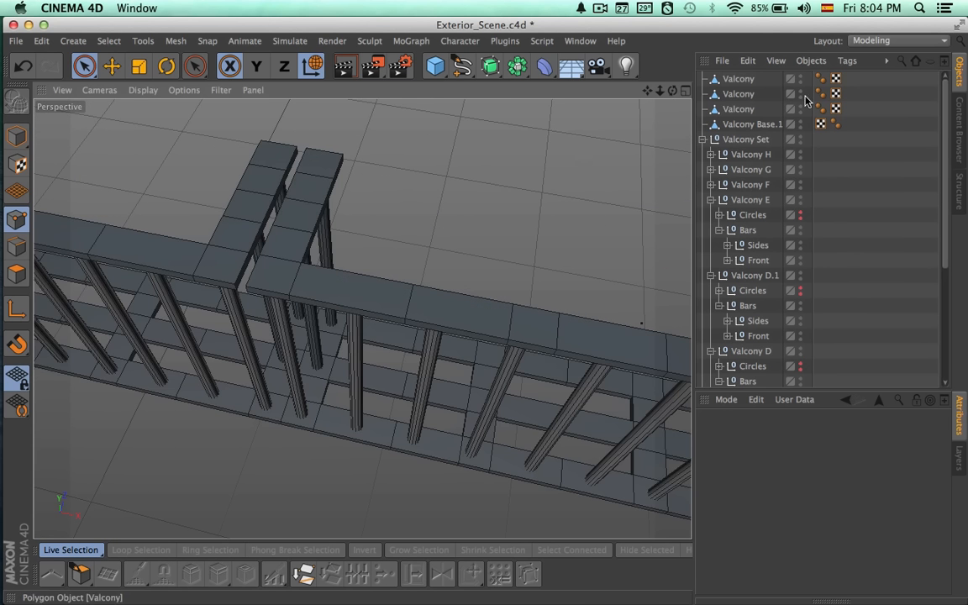
left_click(800, 143)
left_click(801, 122)
left_click_drag(571, 303, 597, 307, "alt")
Merge the three top-level Valcony handrail objects into a single object using Connect Objects + Delete.
left_click(738, 93)
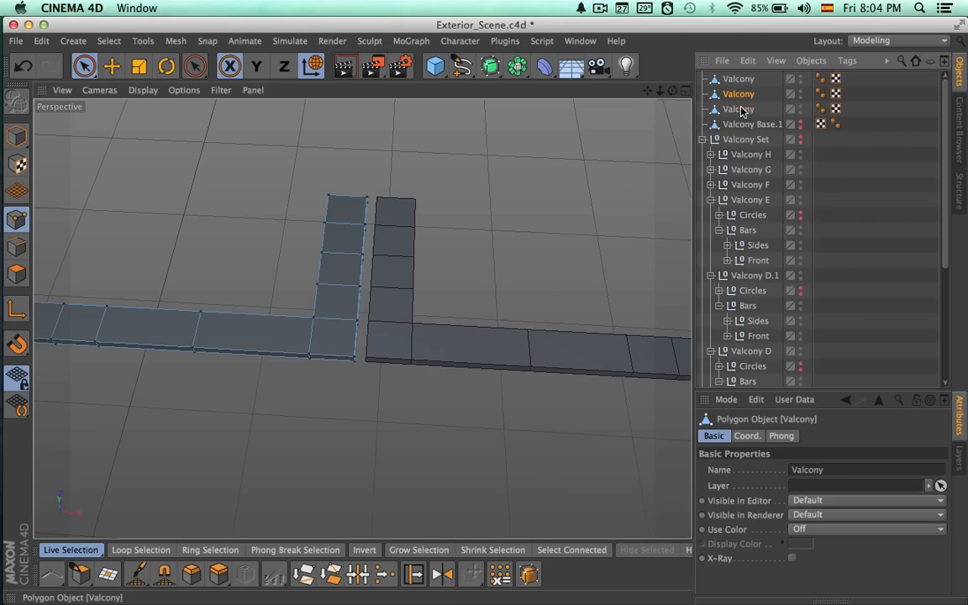
left_click(739, 80)
left_click(739, 110, "shift")
right_click_drag(581, 216, 499, 223, "alt")
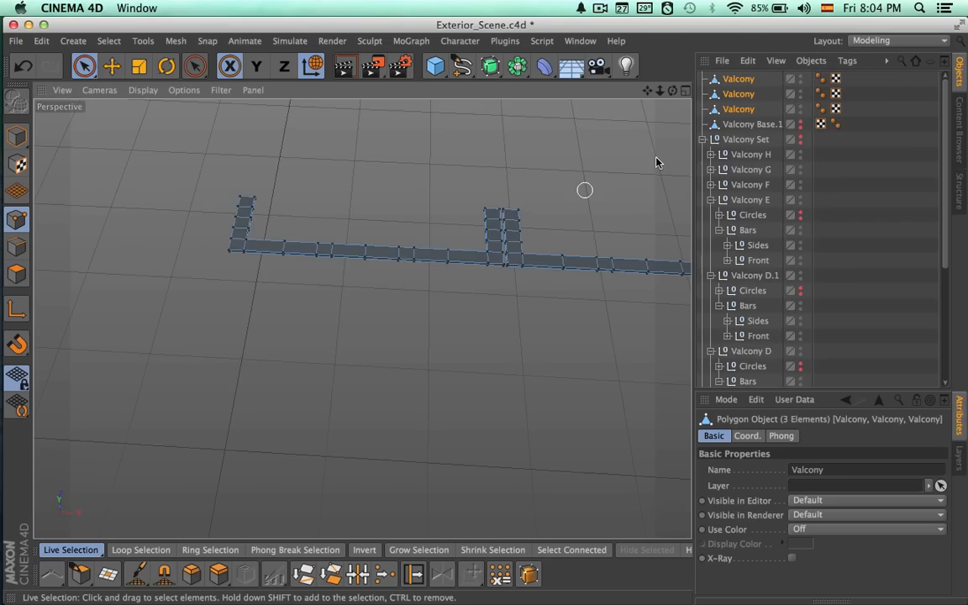
left_click_drag(626, 185, 484, 182, "alt")
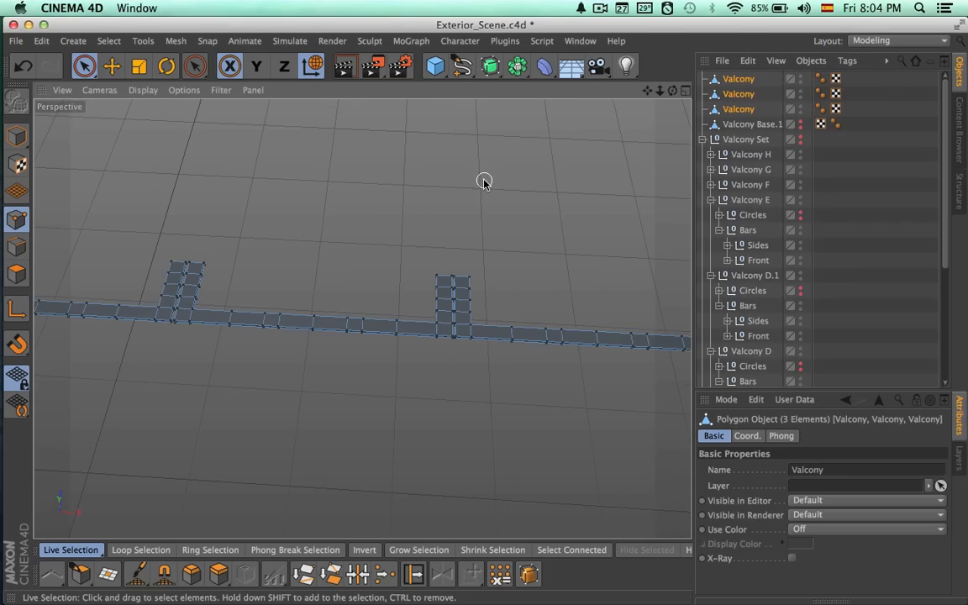
right_click(740, 109)
mouse_move(797, 134)
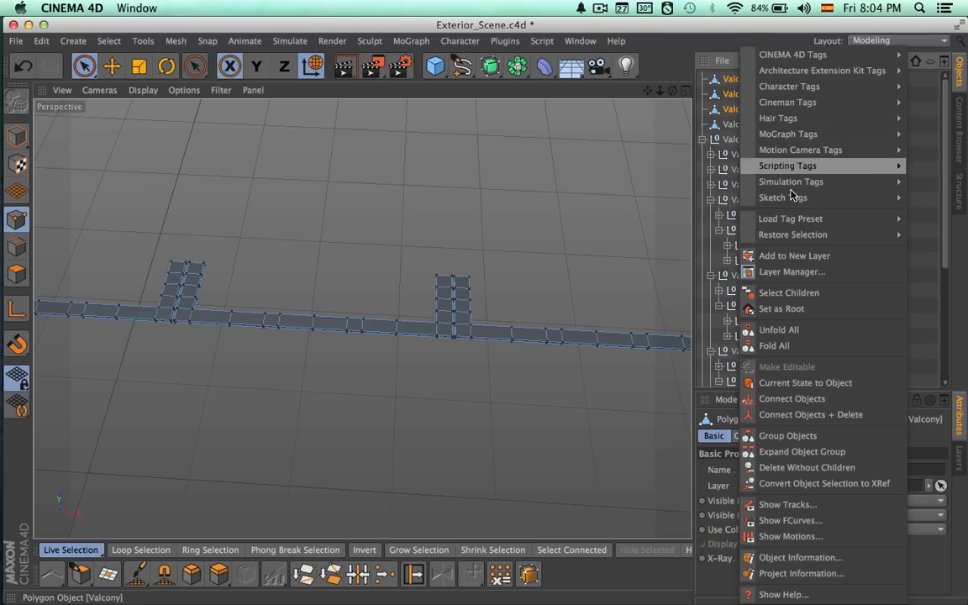
left_click(867, 415)
Rename the merged base as Valcony Base and the merged handrail as Valcony.
double_click(753, 95)
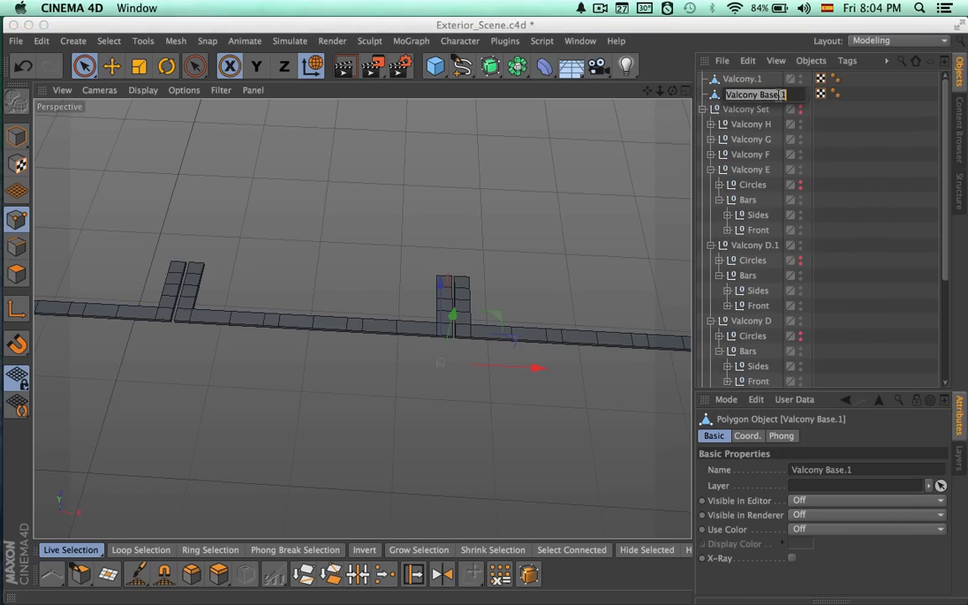
key("BackSpace")
key("Return")
double_click(749, 82)
key("BackSpace")
key("BackSpace")
key("Return")
Delete the points of the two inner side rails where the first pair of handrail sections meets.
left_click_drag(142, 365, 334, 322, "alt")
middle_click_drag(246, 202, 285, 298, "alt")
right_click_drag(285, 298, 449, 282, "alt")
left_click_drag(448, 282, 361, 337, "alt")
key("space")
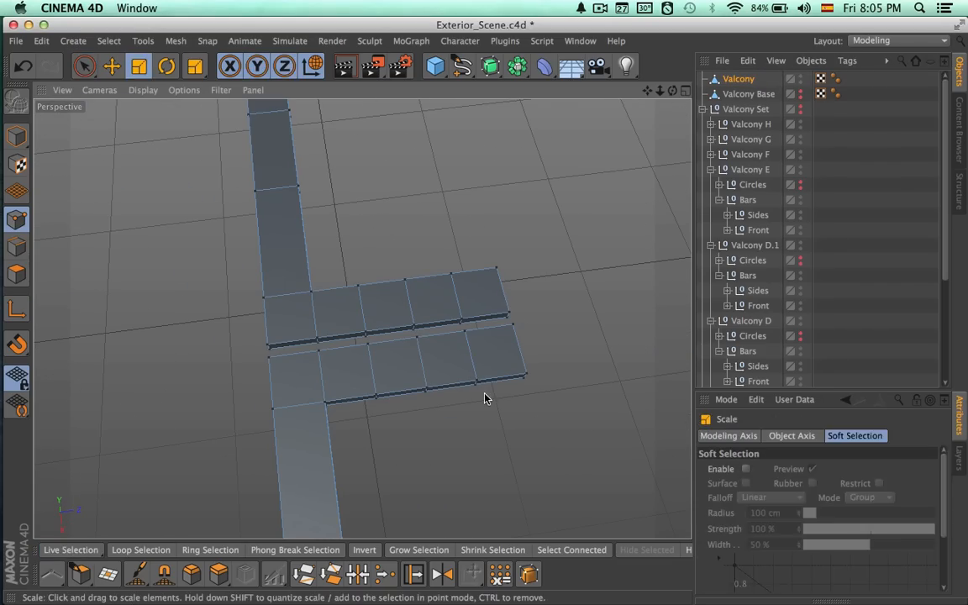
key("space")
left_click_drag(510, 368, 473, 375, "alt")
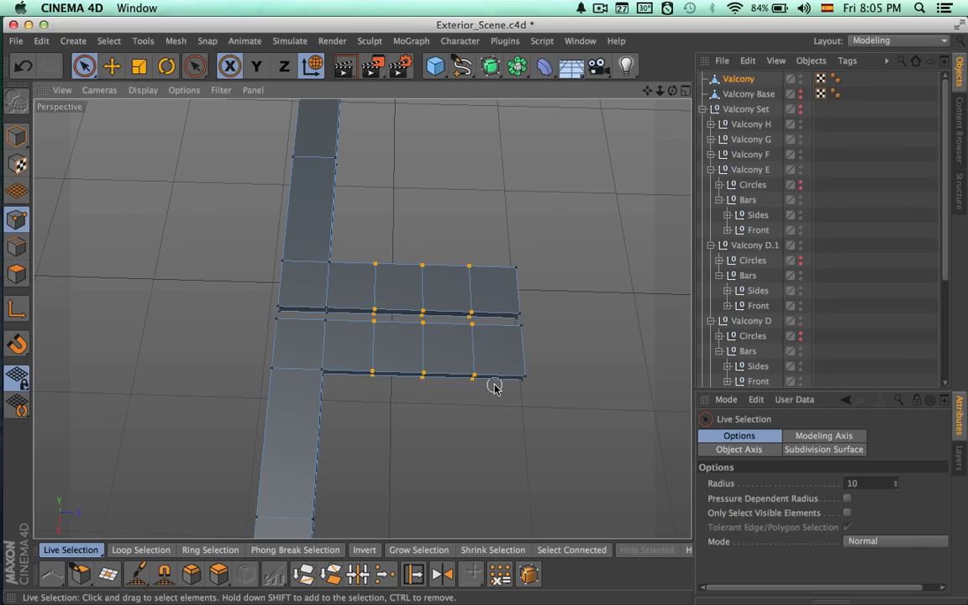
key("Delete")
Close the open side holes at the first handrail seam with Close Polygon Hole.
left_click_drag(441, 372, 270, 336, "alt")
middle_click_drag(269, 335, 480, 294, "alt")
right_click_drag(480, 294, 528, 252, "alt")
middle_click_drag(528, 253, 269, 306, "alt")
left_click(114, 566)
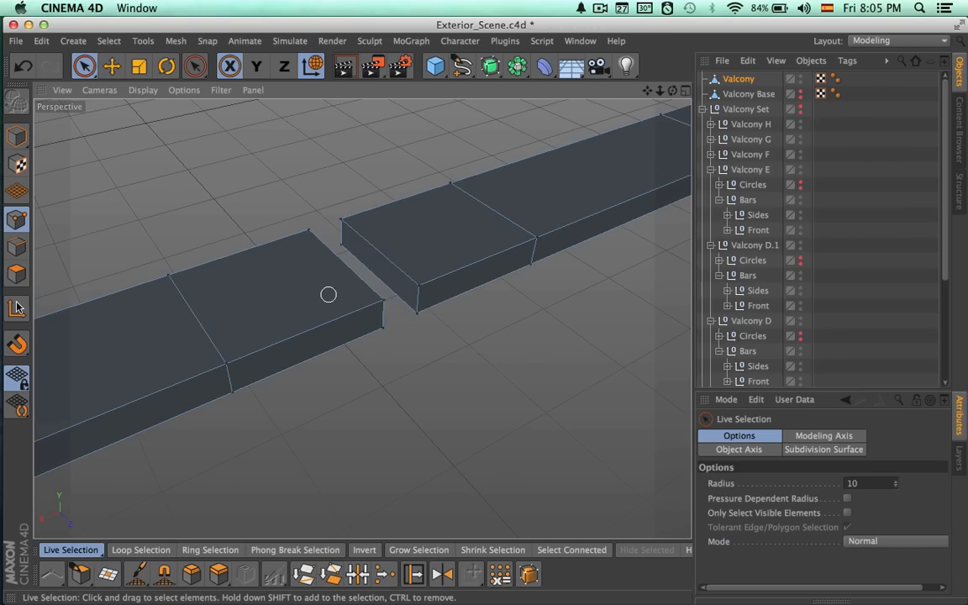
Delete the end polygons facing each other across the first handrail gap.
left_click(17, 274)
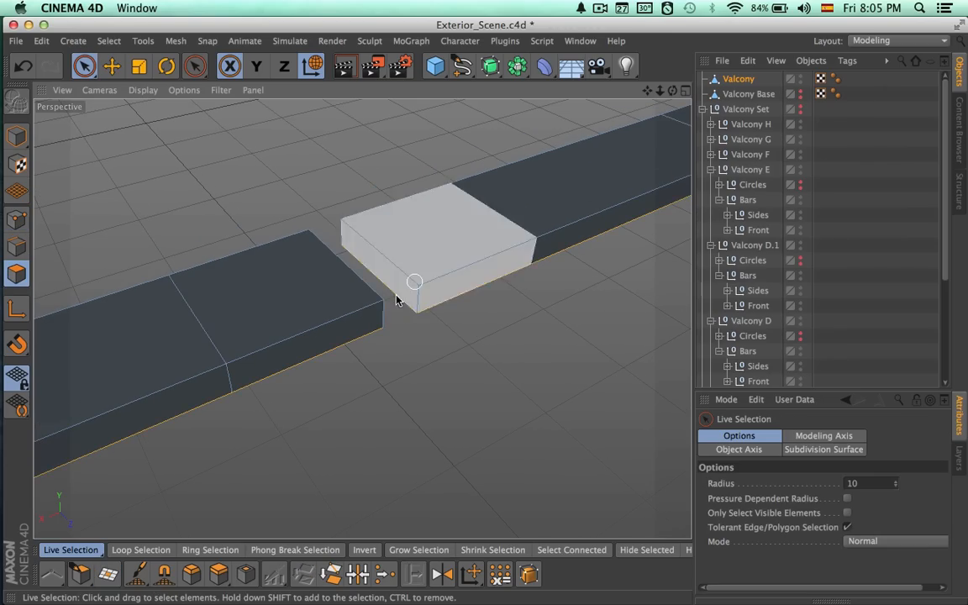
left_click(401, 297)
left_click_drag(401, 297, 344, 314, "alt")
left_click(421, 319)
left_click(387, 316, "ctrl")
key("Delete")
Weld the lower and upper point pairs on the far side of the first handrail gap.
mouse_move(451, 328)
left_mouse_down("alt")
mouse_move(493, 330)
mouse_move(449, 329)
left_mouse_up("alt")
right_click_drag(376, 299, 480, 294, "alt")
left_click_drag(480, 294, 441, 295, "alt")
left_click(24, 218)
key("space")
key("space")
left_click(493, 211)
left_click(385, 574)
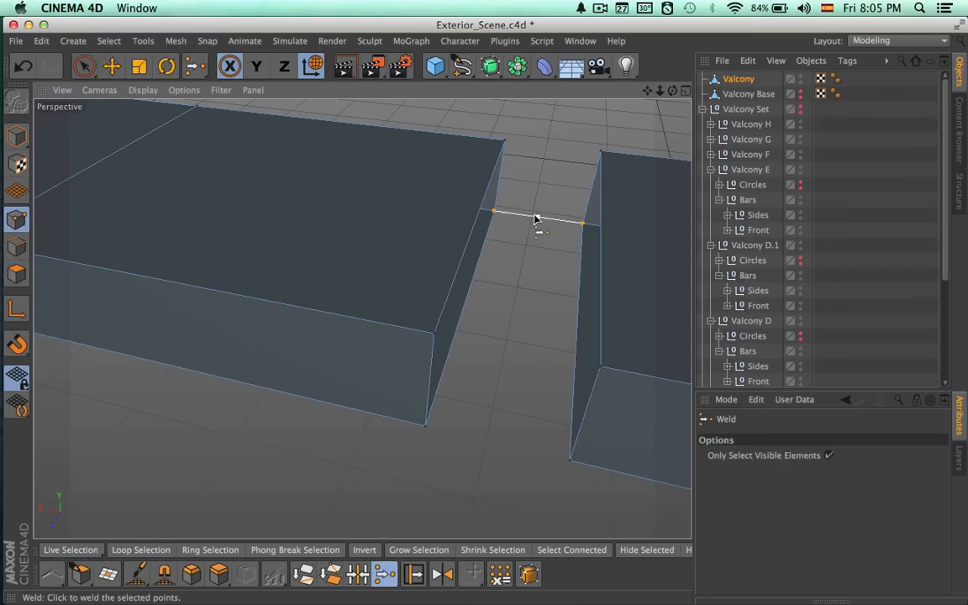
left_click(542, 204)
key("space")
left_click_drag(506, 141, 602, 149)
key("space")
left_click(563, 171)
Weld the upper and lower point pairs on the near side of the first gap to finish that seam.
key("space")
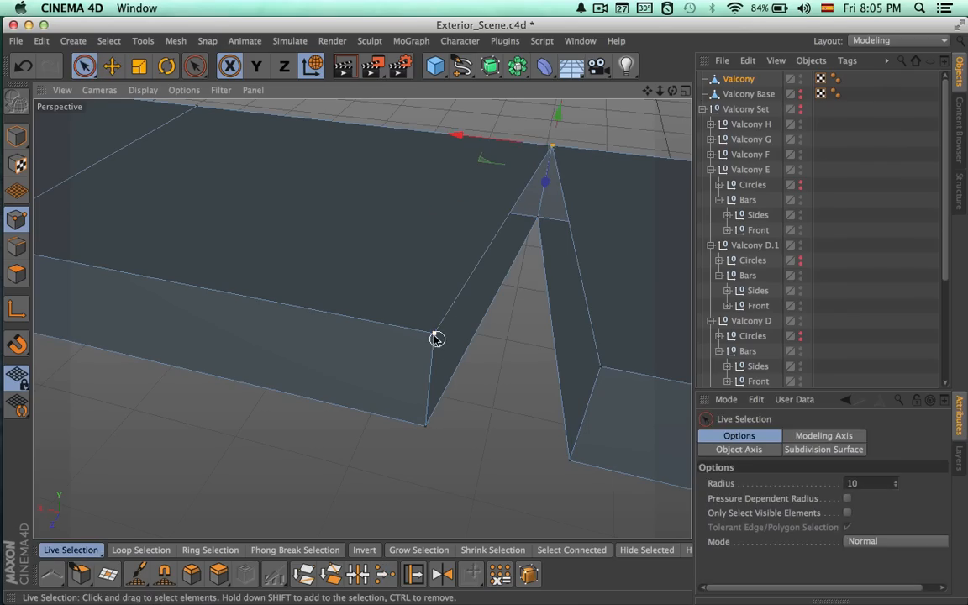
key("space")
left_click(528, 364)
key("space")
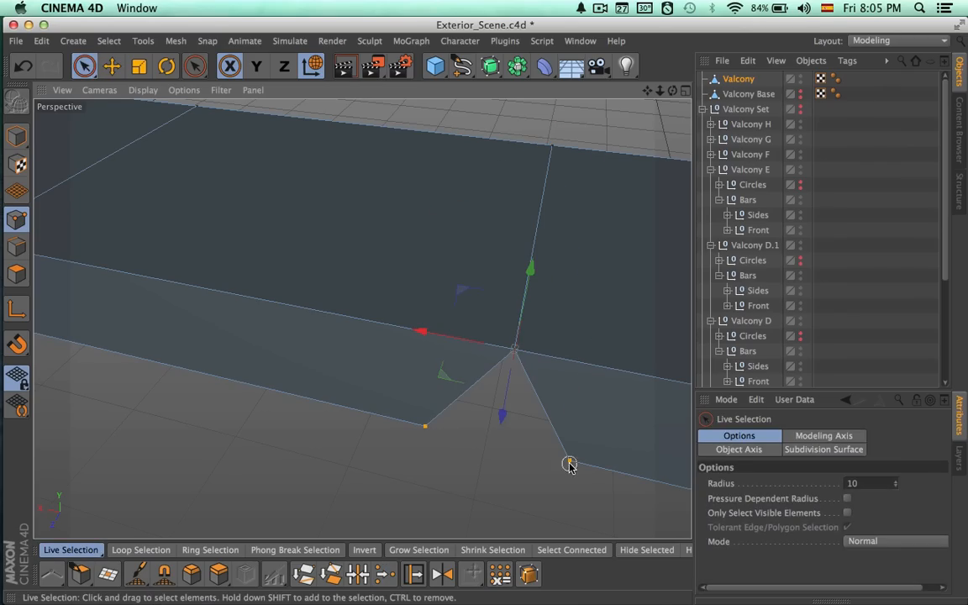
left_click(570, 455, "shift")
key("space")
left_click(538, 470)
Delete the points of the two inner side rails at the second handrail junction.
left_click_drag(545, 471, 571, 416, "alt")
right_click_drag(571, 417, 275, 416, "alt")
middle_click_drag(275, 416, 647, 409, "alt")
left_click_drag(654, 409, 598, 447, "alt")
key("space")
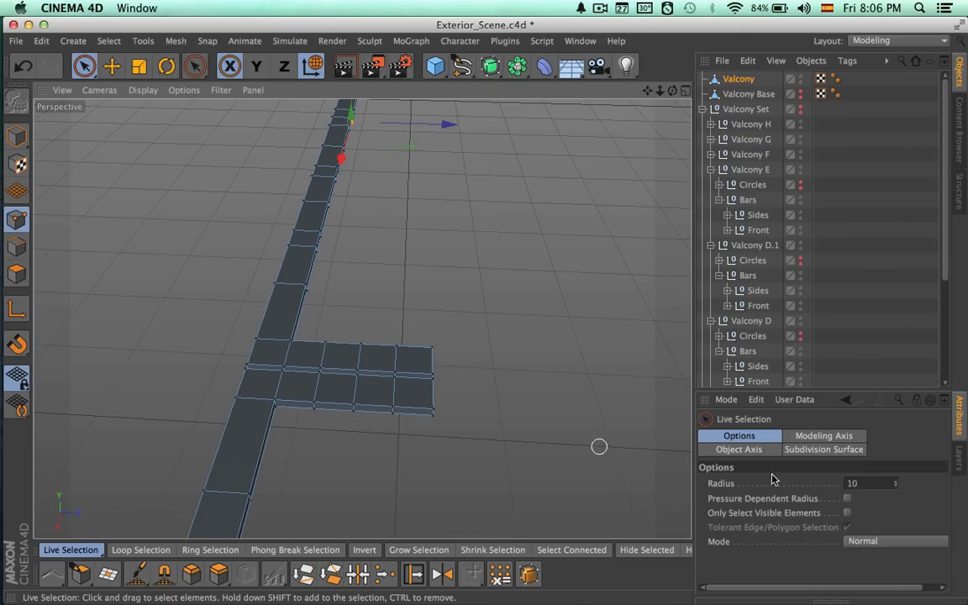
key("Delete")
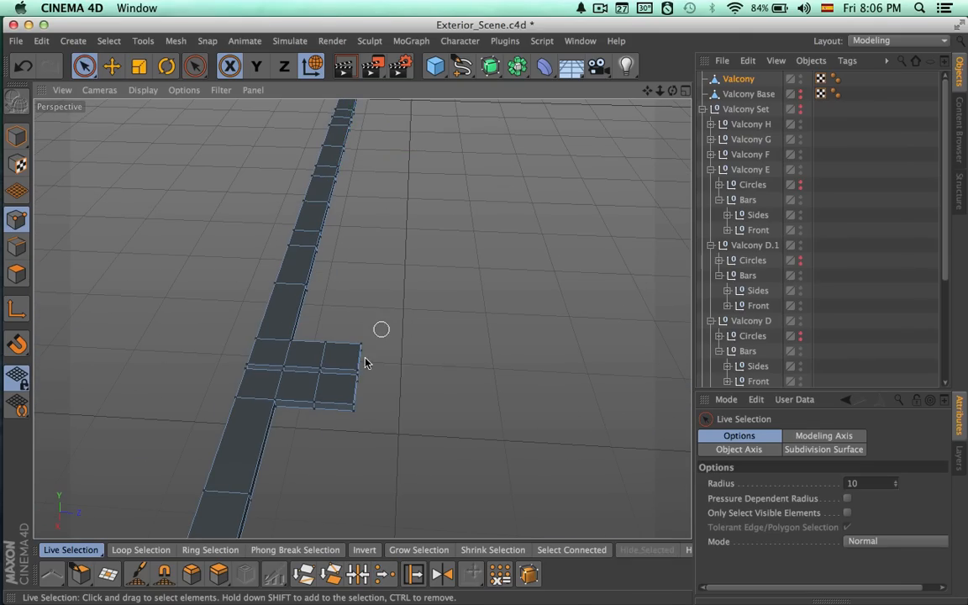
key("Delete")
Close the open side holes at the second handrail seam with Close Polygon Hole.
left_click_drag(313, 436, 339, 336, "alt")
right_click_drag(339, 335, 414, 359, "alt")
left_click_drag(414, 359, 404, 345, "alt")
right_click_drag(404, 345, 411, 339, "alt")
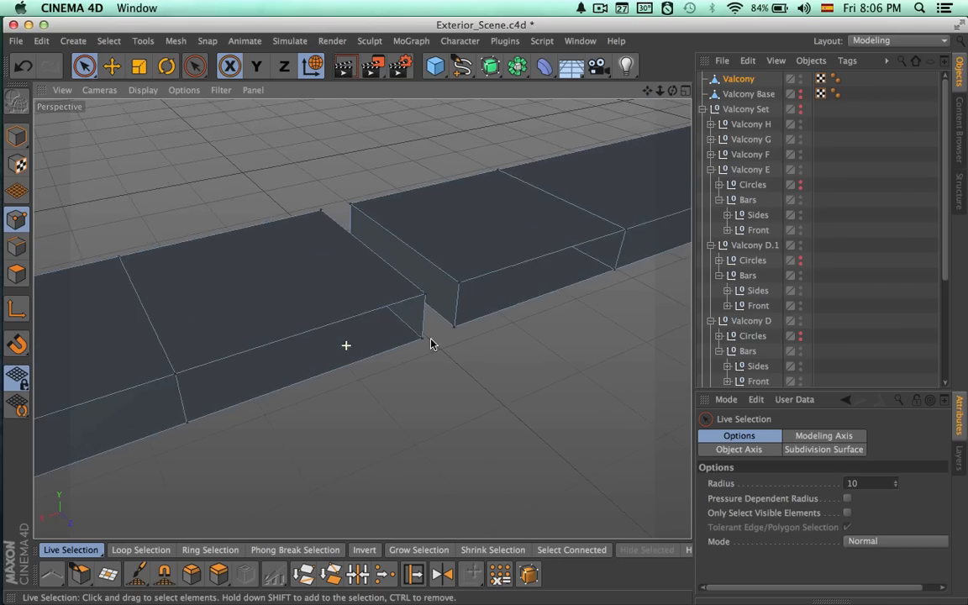
left_click_drag(411, 339, 389, 290, "alt")
left_click(114, 575)
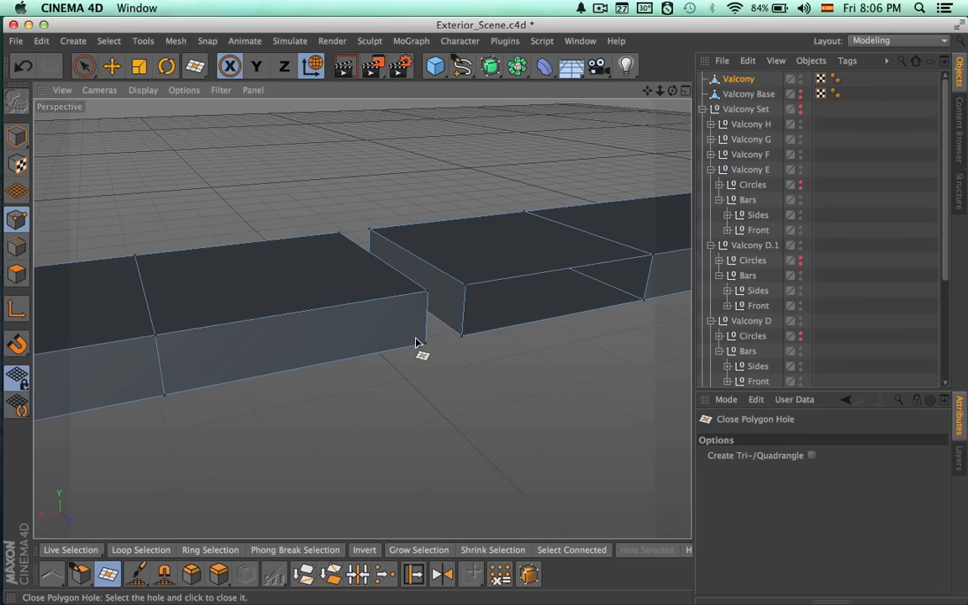
left_click_drag(492, 331, 403, 366, "alt")
Limit Live Selection to visible elements and remove the end polygons facing the second handrail gap.
key("space")
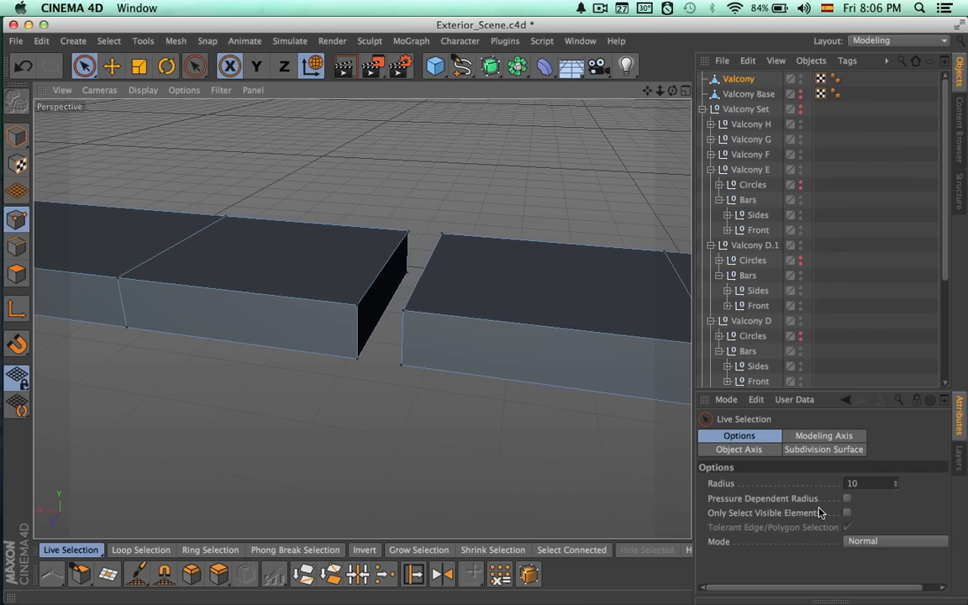
left_click(847, 515)
left_click(17, 274)
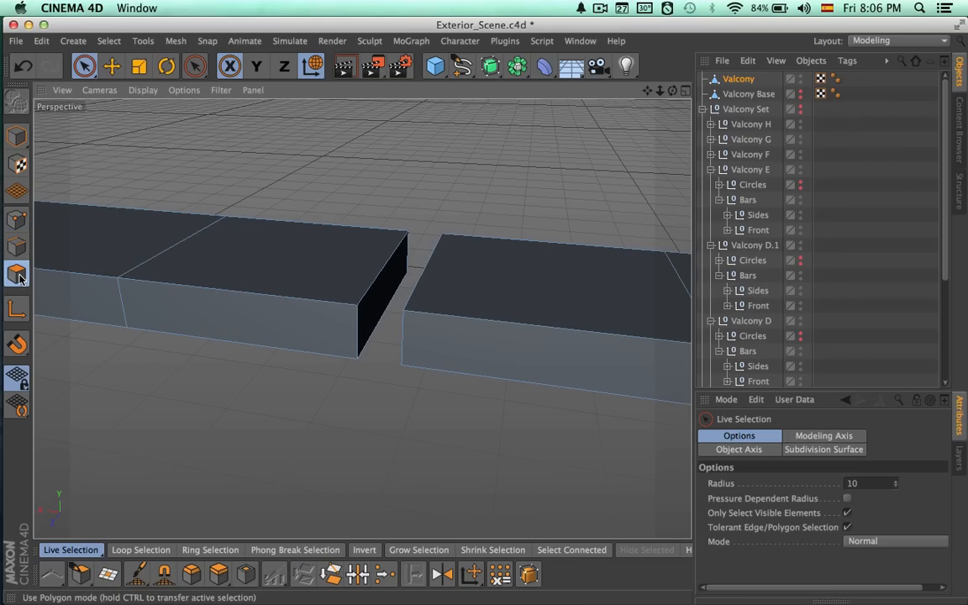
left_click(383, 316)
left_click_drag(421, 342, 346, 329, "alt")
Weld the lower and upper point pairs on the far side of the second handrail gap.
left_click(17, 219)
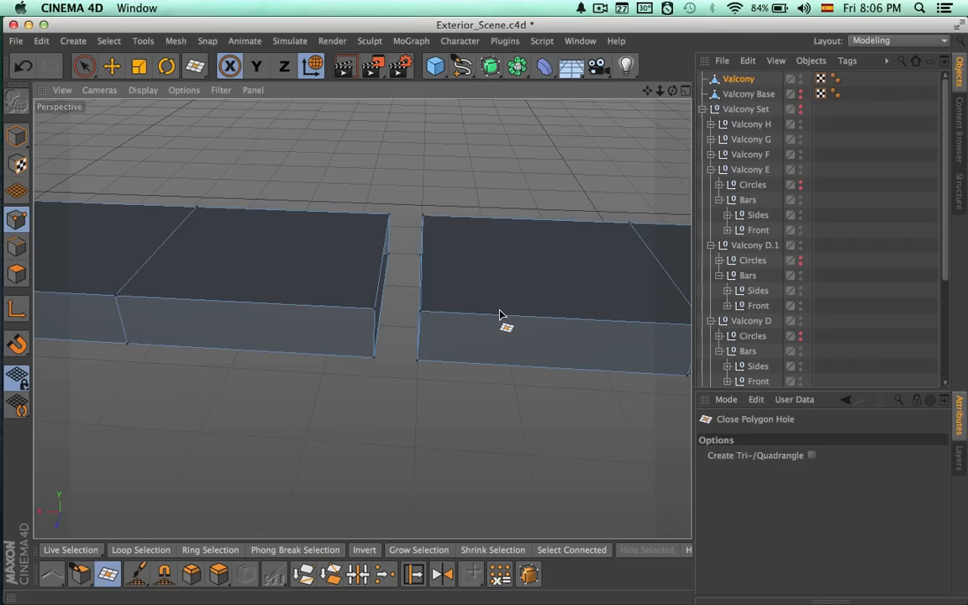
mouse_move(427, 267)
left_mouse_down("alt")
mouse_move(464, 275)
mouse_move(436, 284)
left_mouse_up("alt")
left_click(384, 577)
left_click(384, 280)
left_click_drag(383, 212, 429, 212)
key("space")
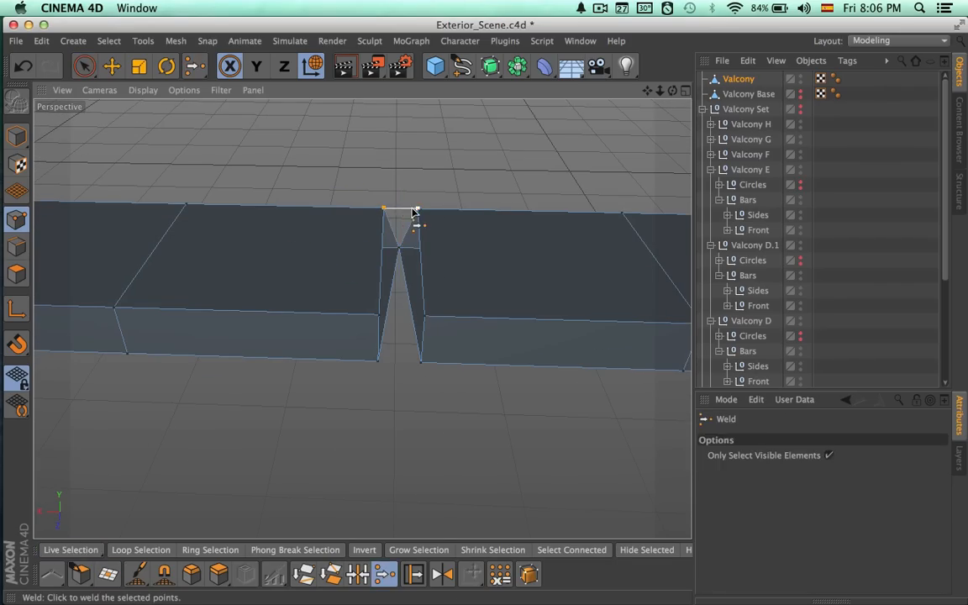
key("space")
Weld the lower and upper point pairs on the near side of the second gap to finish the handrail.
left_click_drag(389, 357, 432, 360)
key("space")
left_click(401, 363)
key("space")
left_click_drag(368, 311, 441, 315)
key("space")
left_click(401, 319)
key("space")
Make Valcony Base visible again and inspect it together with the merged handrail.
right_click_drag(501, 415, 33, 414, "alt")
left_click_drag(582, 323, 207, 337, "alt")
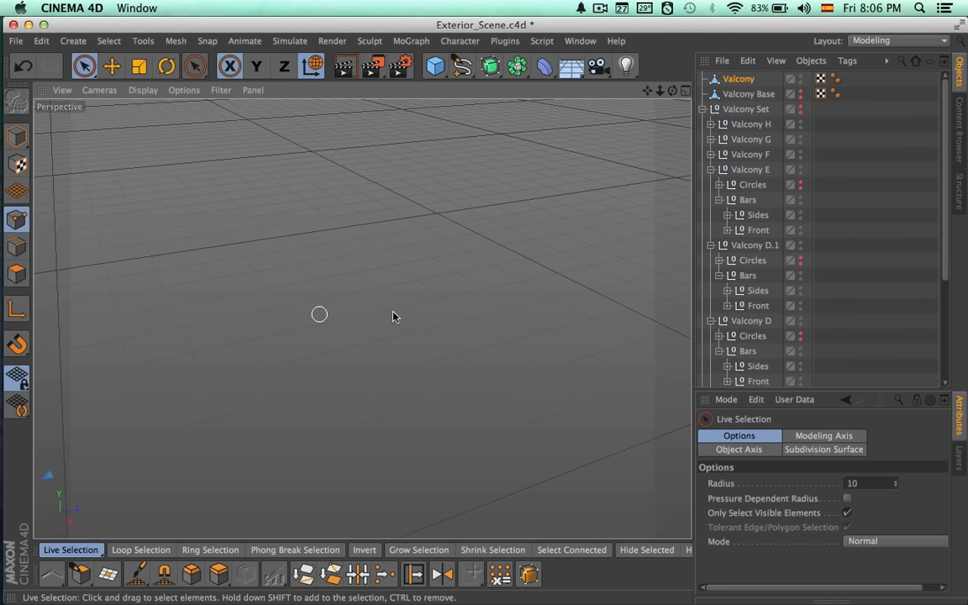
left_click(749, 94)
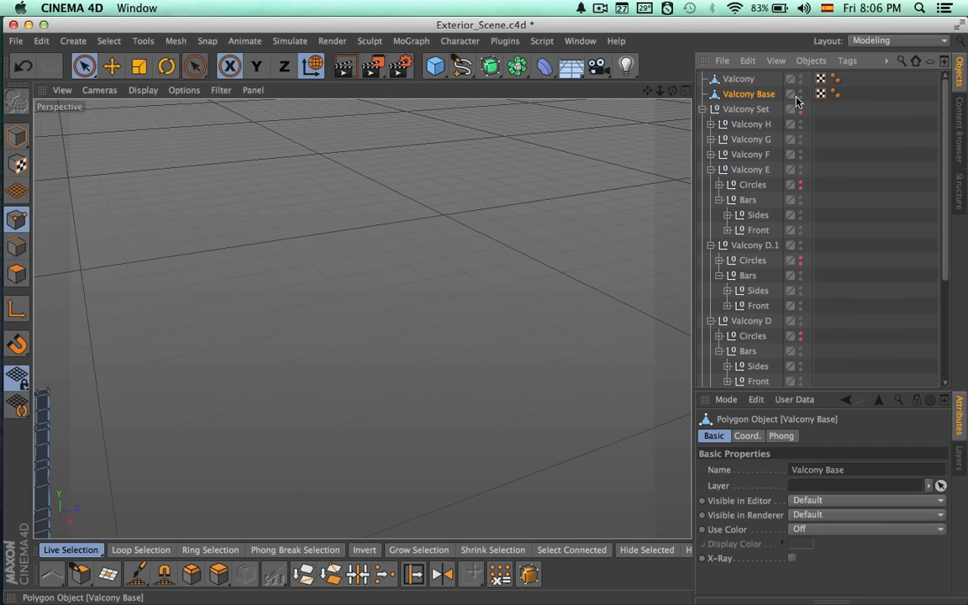
left_click_drag(491, 259, 374, 422, "alt")
middle_click_drag(374, 422, 575, 199, "alt")
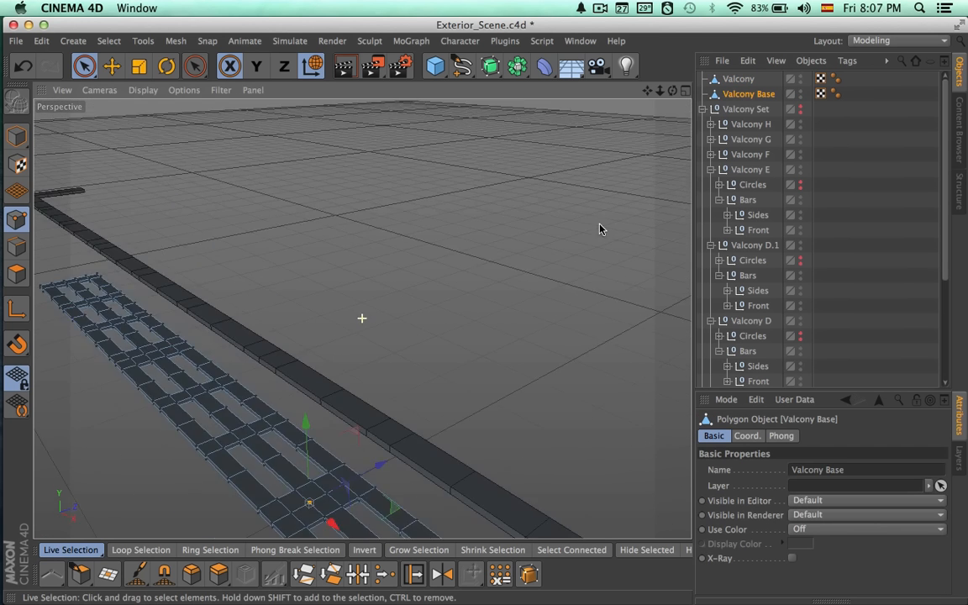
left_click_drag(479, 316, 556, 225, "alt")
right_click_drag(556, 227, 436, 247, "alt")
left_click_drag(541, 256, 496, 244, "alt")
left_click_drag(349, 384, 330, 395, "alt")
right_click_drag(330, 395, 238, 405, "alt")
left_click_drag(238, 406, 306, 422, "alt")
Unhide the Valcony Set group and the Circles groups of Valcony E, Valcony D.1 and Valcony D.
left_click(731, 81)
left_click(730, 94, "shift")
scroll(563, 269, "down", 5)
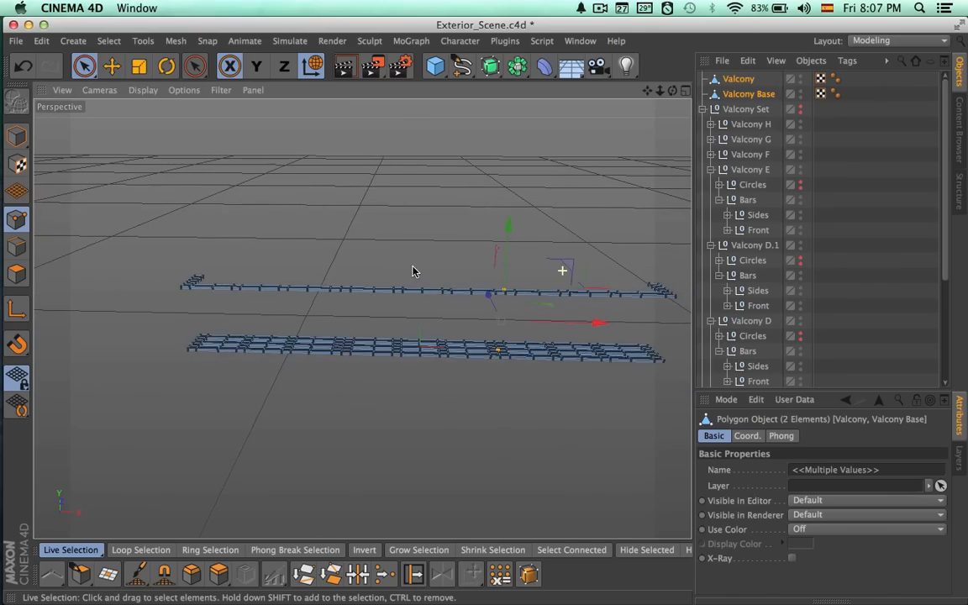
left_click(751, 171)
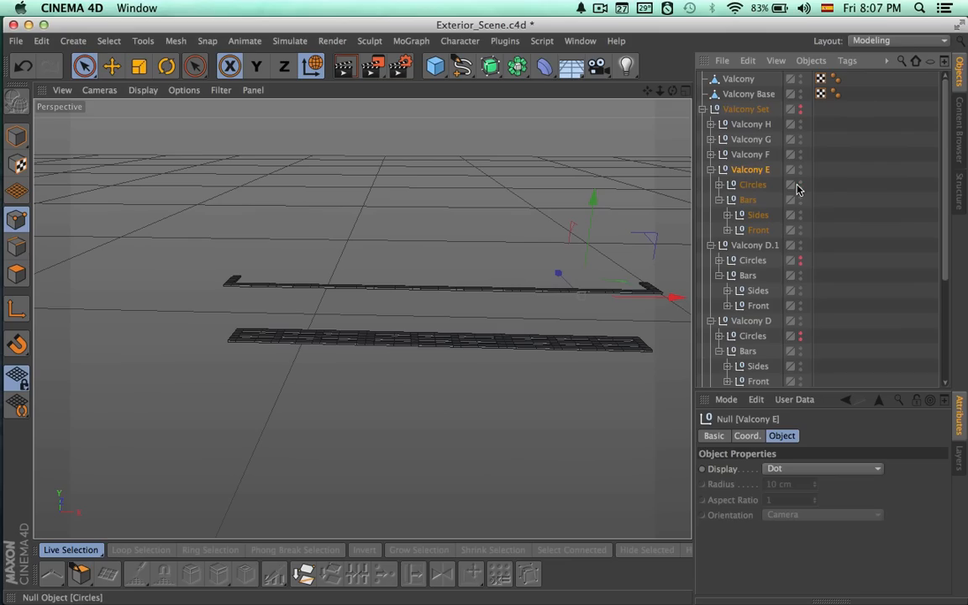
left_click(800, 114)
left_click(801, 259)
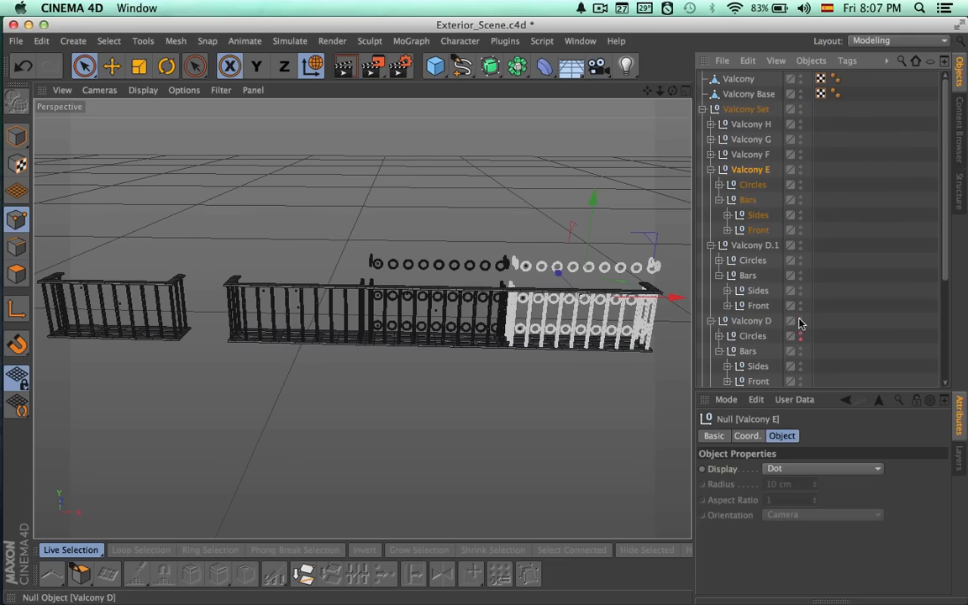
mouse_move(550, 366)
left_mouse_down("alt")
mouse_move(557, 394)
mouse_move(557, 371)
left_mouse_up("alt")
Delete the Circles groups from Valcony B and Valcony A.
left_click(710, 245)
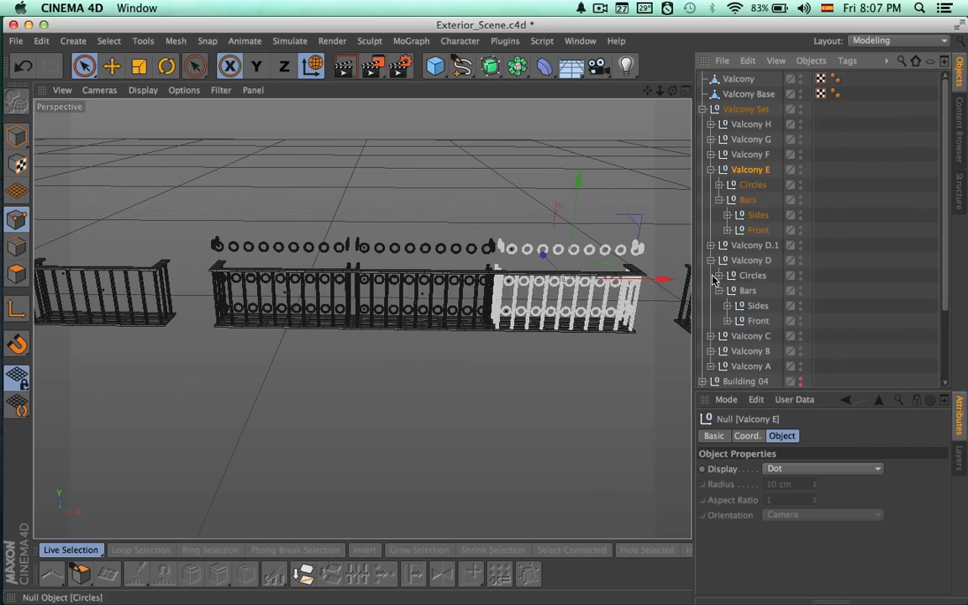
left_click(711, 352)
scroll(712, 355, "down", 3)
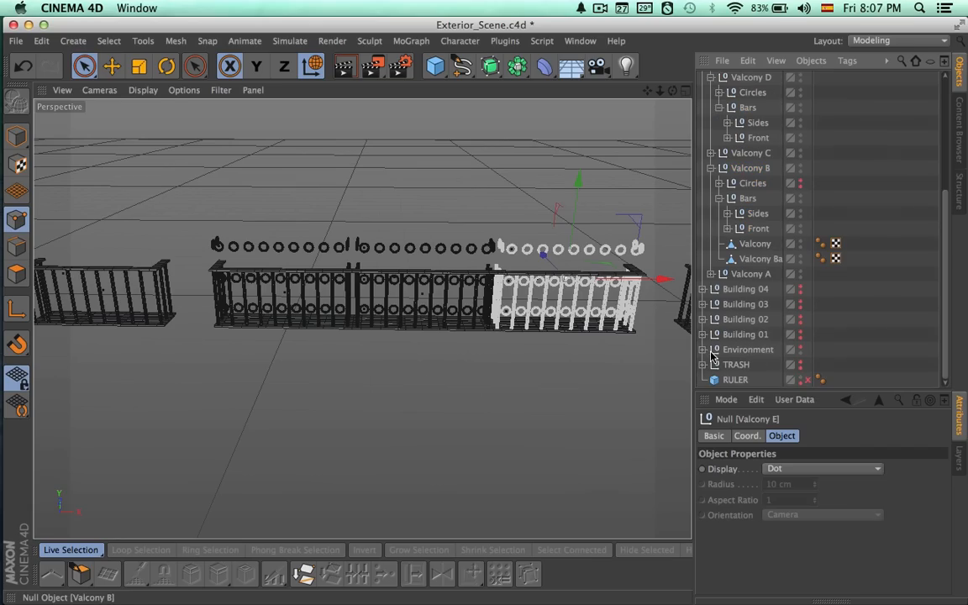
left_click(753, 186)
key("Delete")
left_click(711, 184)
left_click(711, 274)
left_click(752, 289)
key("Delete")
left_click(710, 274)
Delete the Circles groups from Valcony C and Valcony D.
left_click(737, 275)
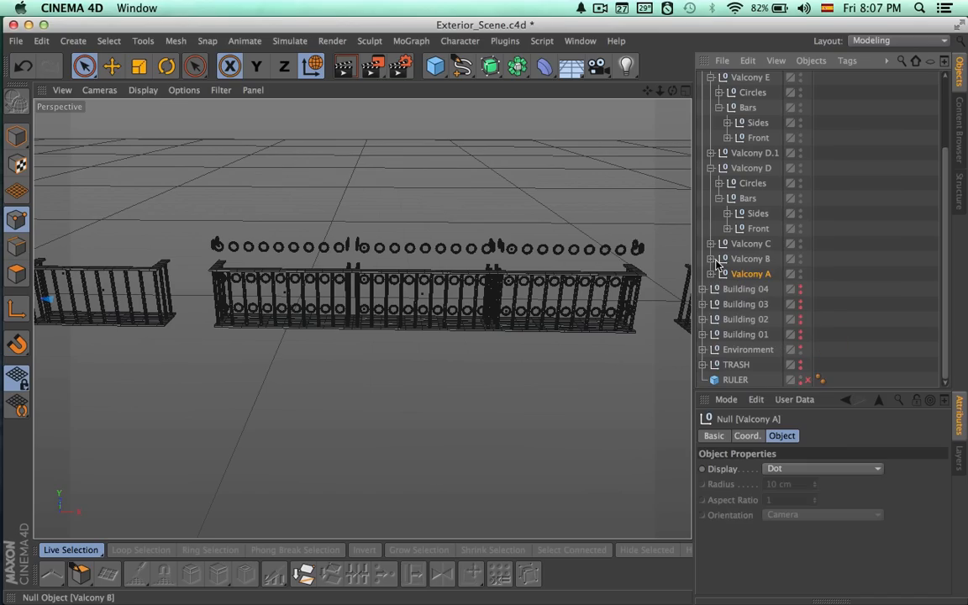
left_click(711, 244)
key("Delete")
left_click(711, 243)
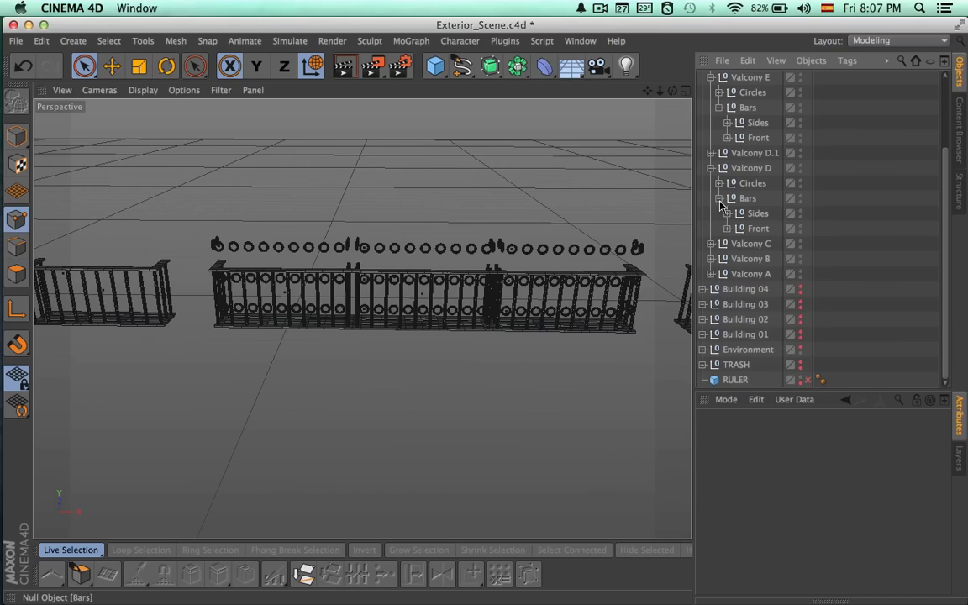
left_click(743, 182)
key("Delete")
left_click(711, 168)
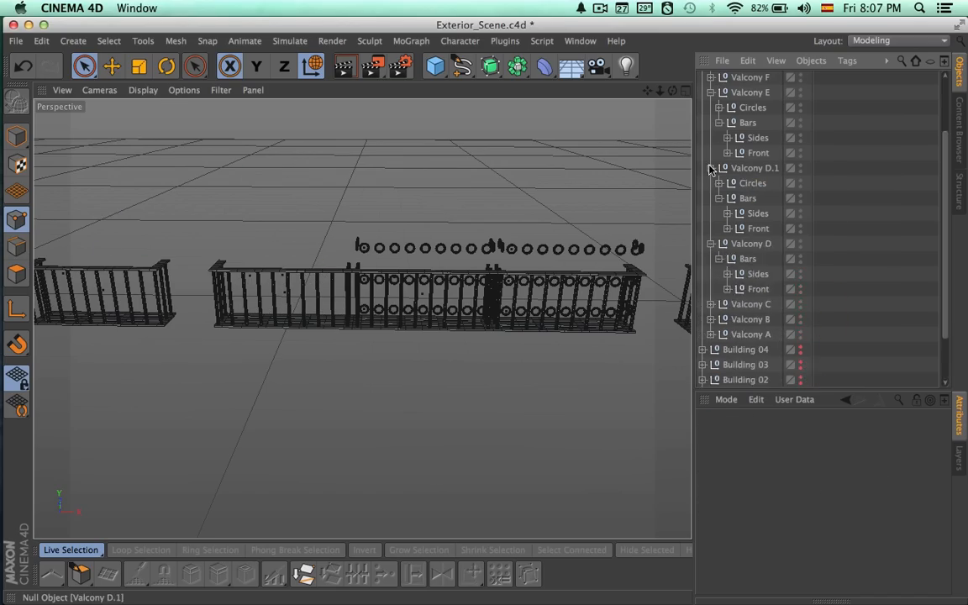
Delete the Circles groups from Valcony D.1 and Valcony E.
left_click(751, 184)
key("Delete")
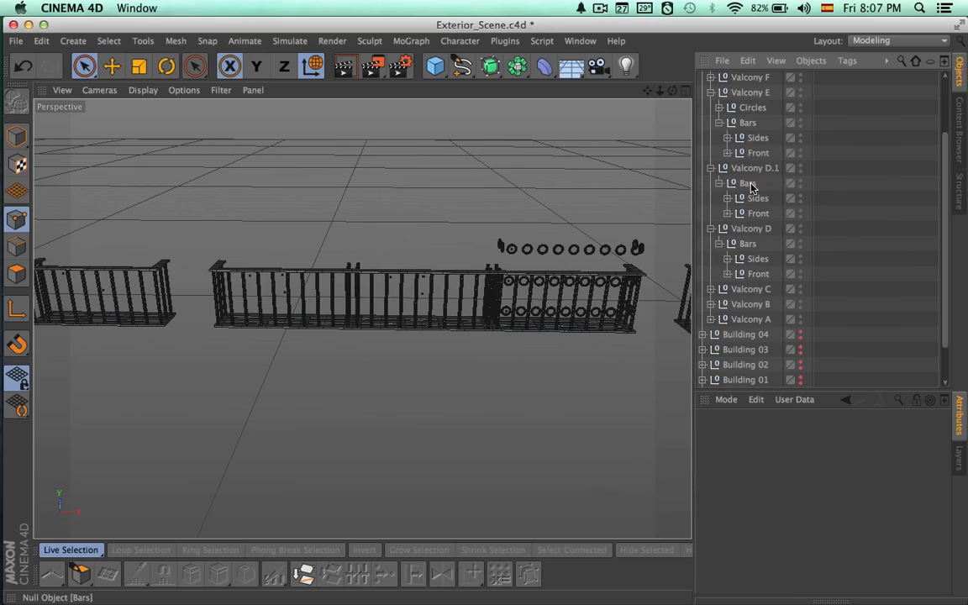
left_click(747, 123)
left_click(746, 108)
key("Delete")
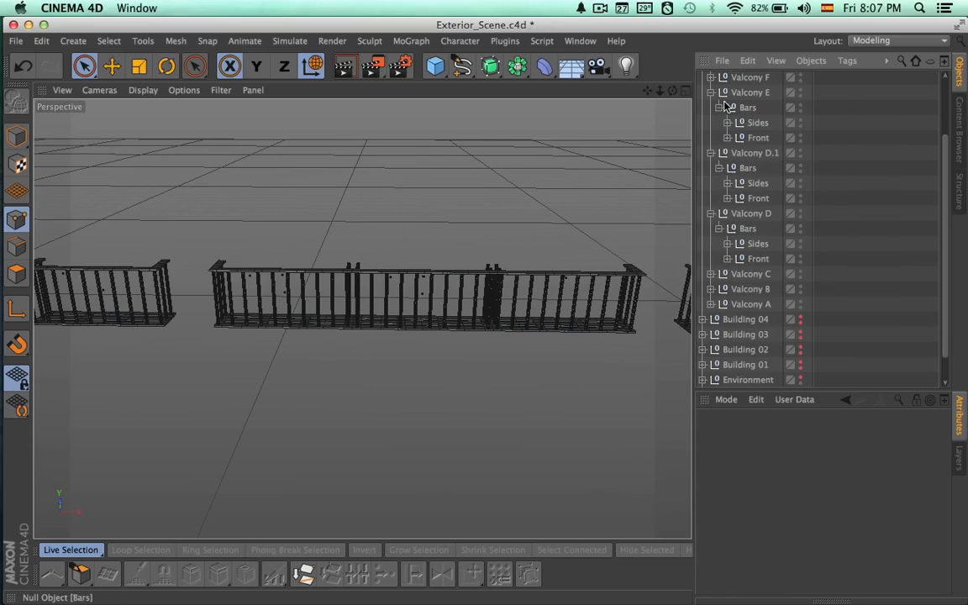
Delete the Circles group from Valcony F and collapse that balcony's hierarchy.
left_click(711, 92)
left_click(711, 107)
left_click(711, 92)
left_click(746, 107)
key("Delete")
left_click(711, 92)
Delete the Circles groups from Valcony G and Valcony H, and collapse both hierarchies.
left_click(711, 78)
scroll(748, 151, "up", 2)
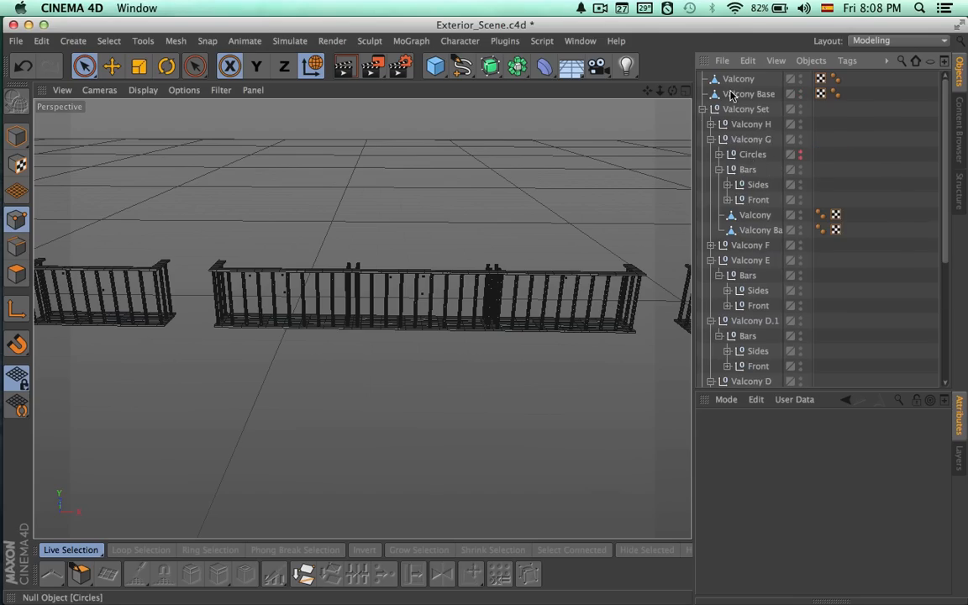
left_click(751, 154)
key("Delete")
left_click(711, 123)
left_click(750, 139)
key("Delete")
left_click(711, 124)
left_click(711, 139)
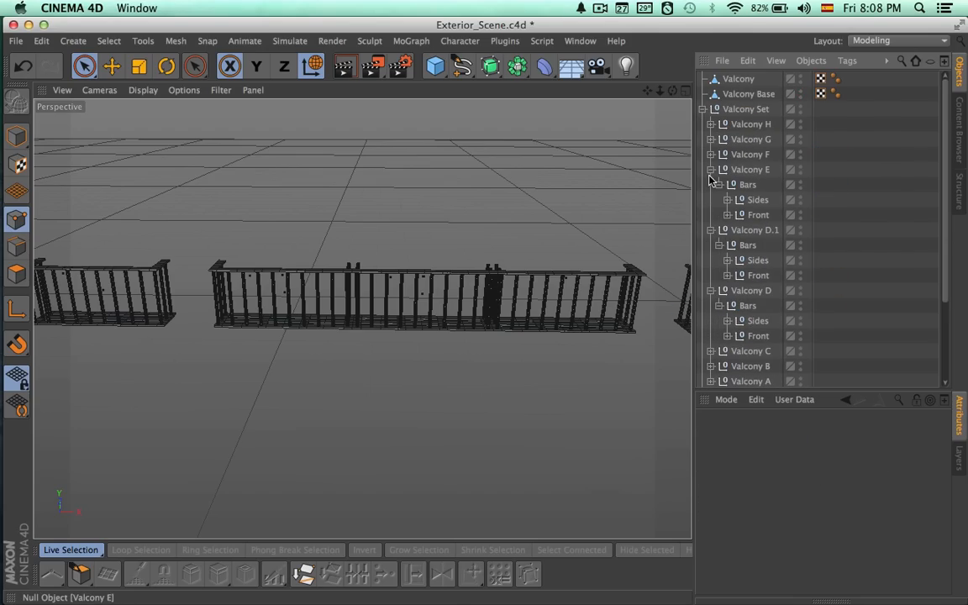
Try deleting the entire Sides groups from Valcony E and Valcony D.1, and undo the deletions.
left_click(750, 169)
left_click_drag(521, 269, 504, 316, "alt")
left_click(756, 201)
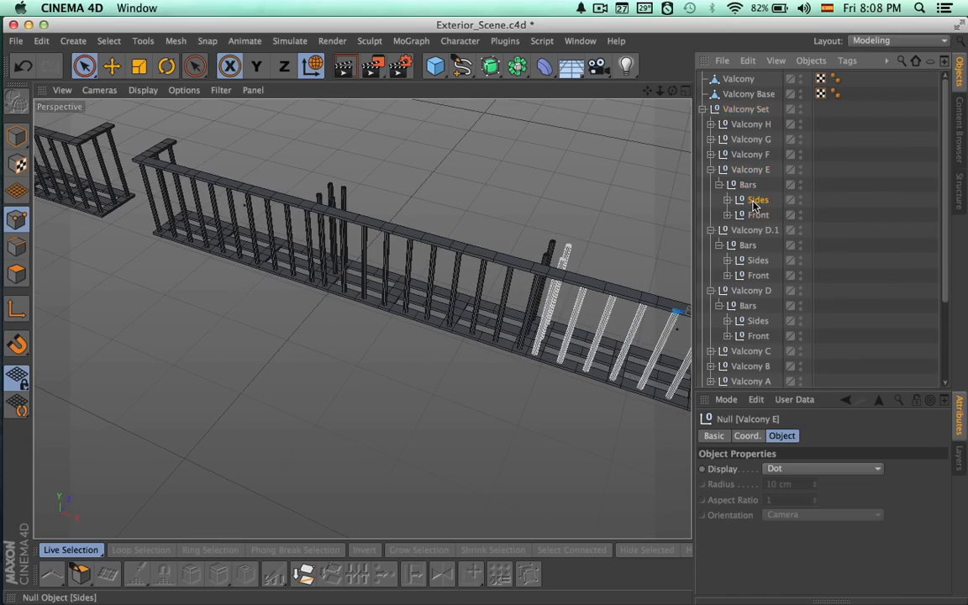
key("Delete")
left_click(754, 245)
key("Delete")
right_click_drag(598, 290, 322, 298, "alt")
middle_click_drag(425, 300, 287, 290, "alt")
key("super+z")
key("super+z")
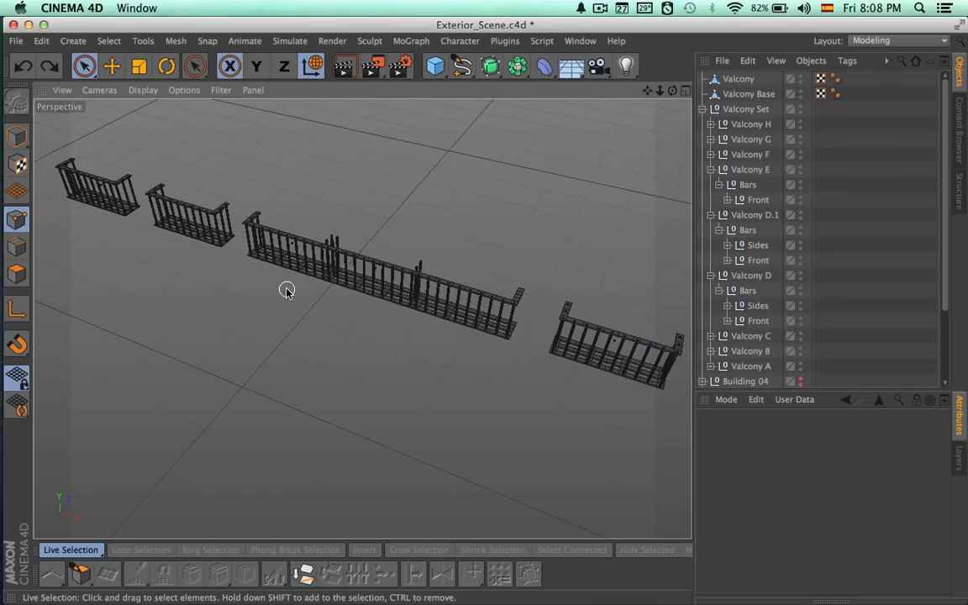
key("super+z")
Delete the two inner side bars, Cylinder.2 and Cylinder.1, from Valcony E's Sides group and collapse the group.
left_click(729, 200)
left_click(765, 216)
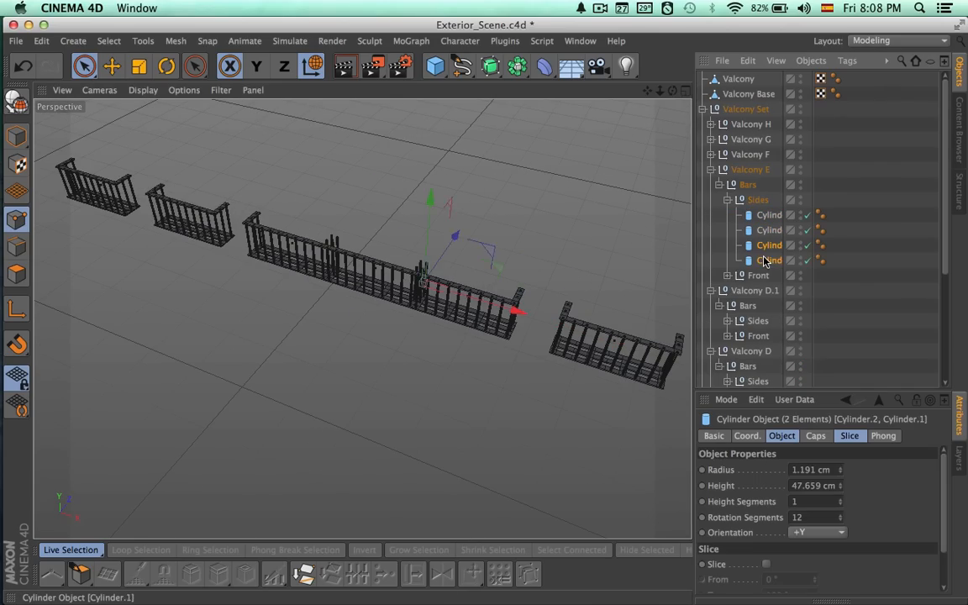
key("Delete")
left_click(728, 200)
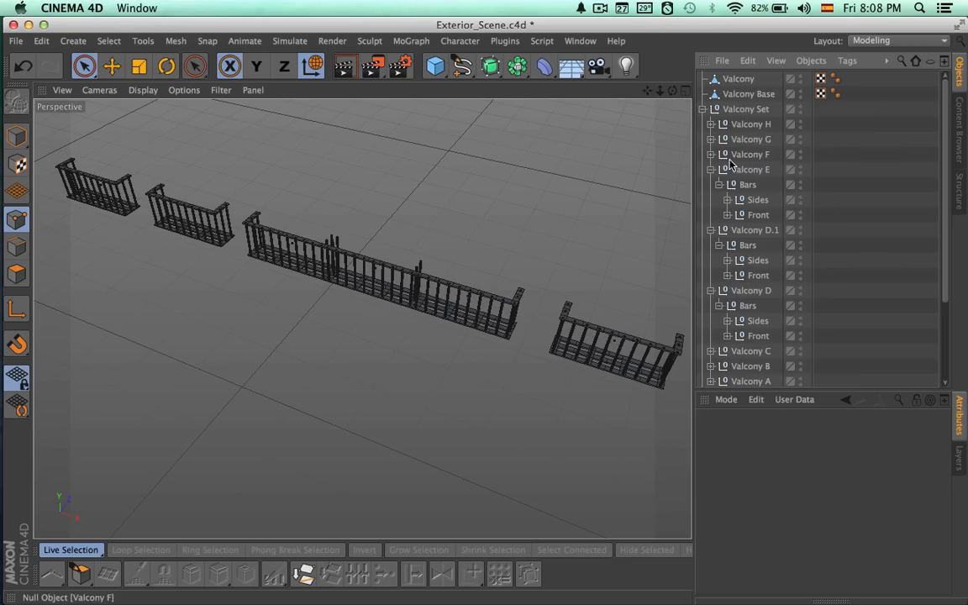
Delete the whole Sides group from the middle balcony, Valcony D.1.
key("Delete")
left_click(727, 261)
left_click(728, 260)
Delete the two inner side bars from Valcony D's Sides group and check the merged balcony from the front.
left_click(728, 306)
left_click(763, 323)
left_click(765, 337, "shift")
key("Delete")
left_click_drag(481, 358, 549, 279, "alt")
right_click_drag(411, 330, 485, 309, "alt")
left_click_drag(507, 262, 503, 255, "alt")
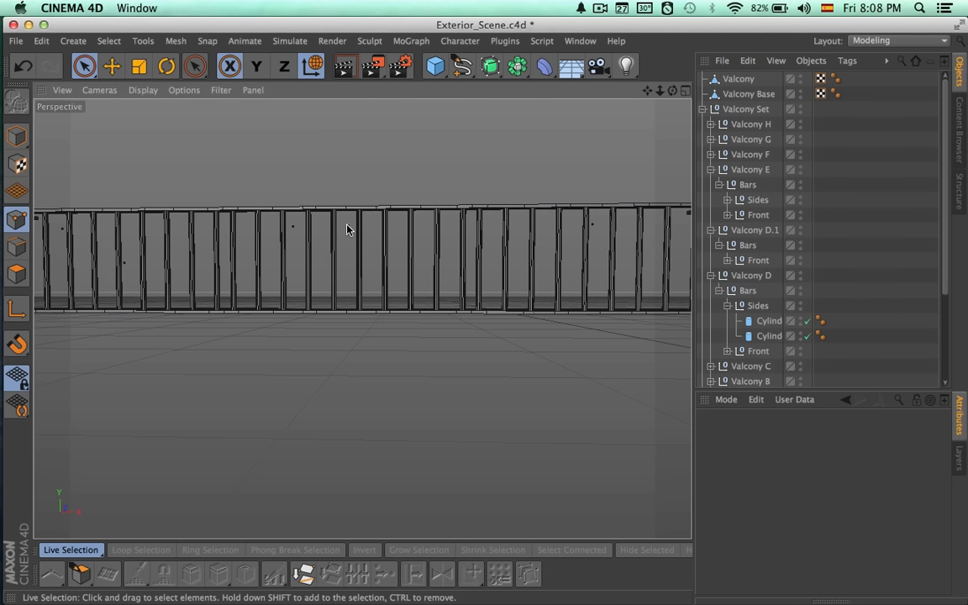
left_click_drag(383, 288, 299, 353, "alt")
Move the ten front bars of Valcony D.1 into Valcony D's Front group and delete the emptied Valcony D.1.
left_click(730, 95)
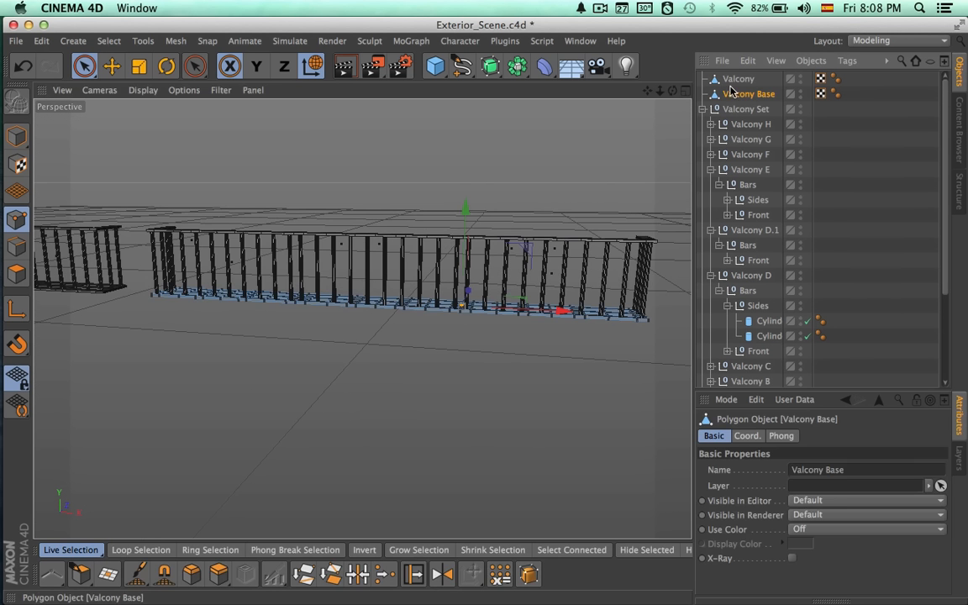
left_click(729, 261)
scroll(754, 269, "down", 6)
scroll(745, 271, "up", 3)
left_click(769, 109)
left_click(765, 242, "shift")
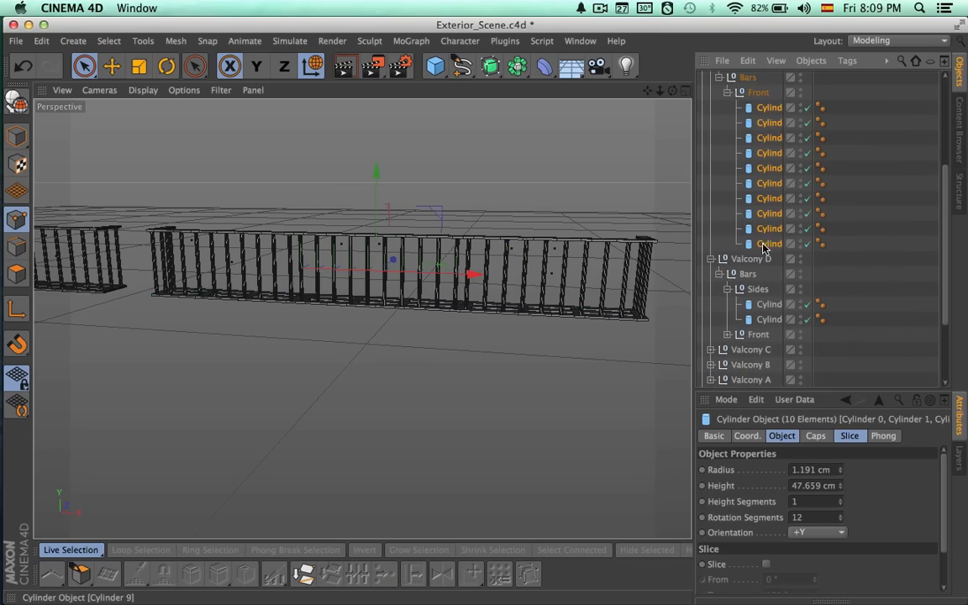
left_click(728, 335)
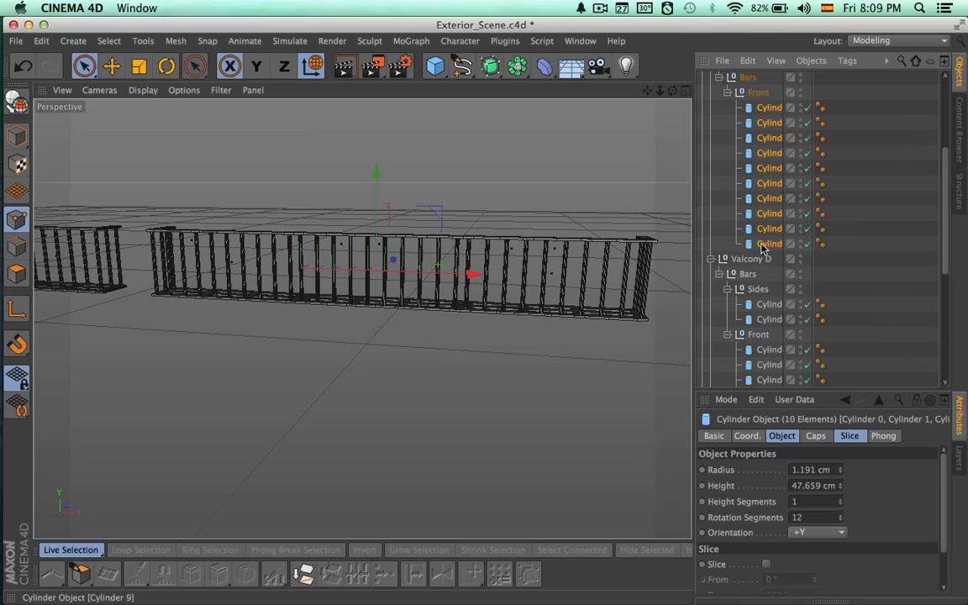
scroll(761, 346, "down", 3)
left_click(758, 183)
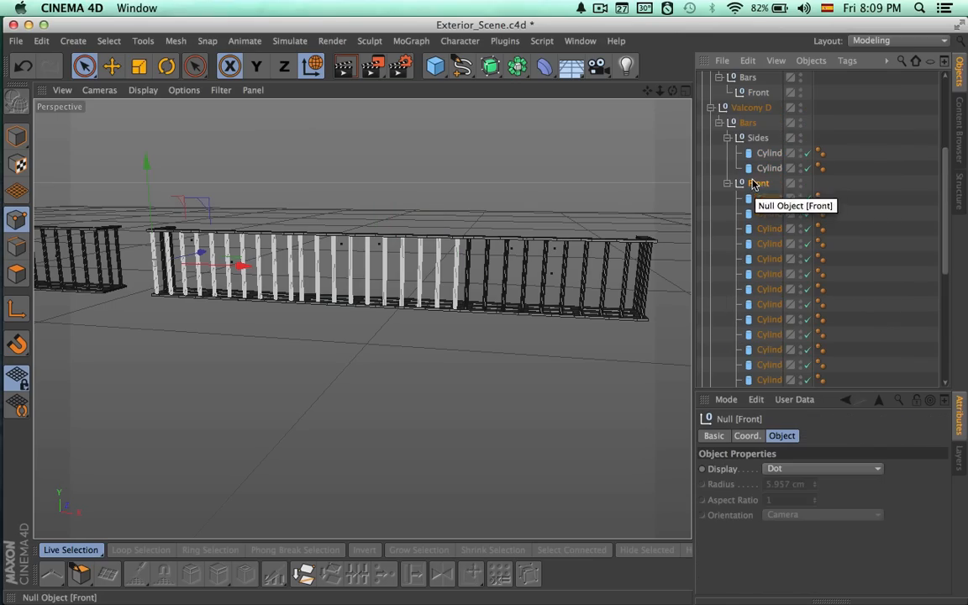
left_click(728, 183)
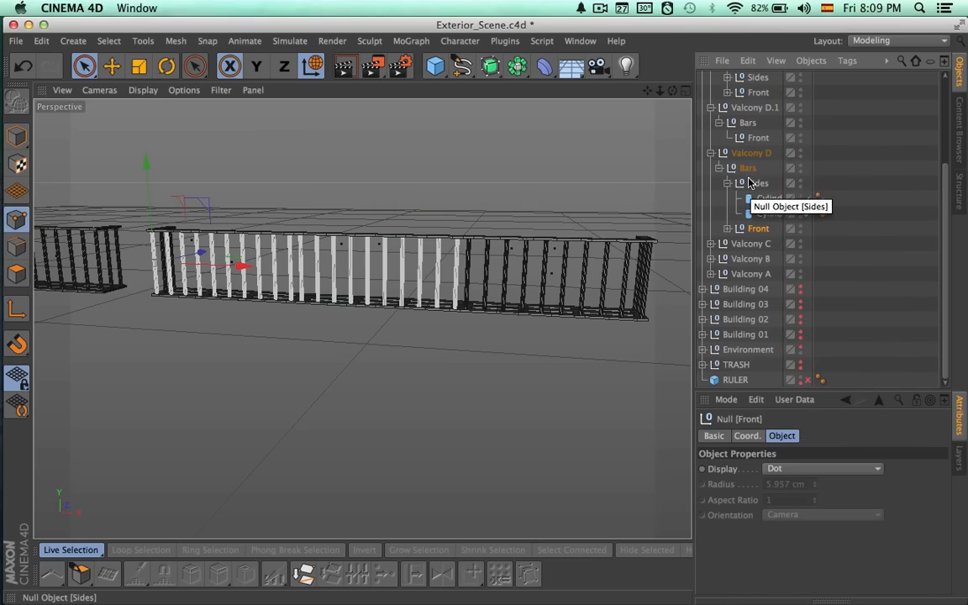
left_click(755, 138)
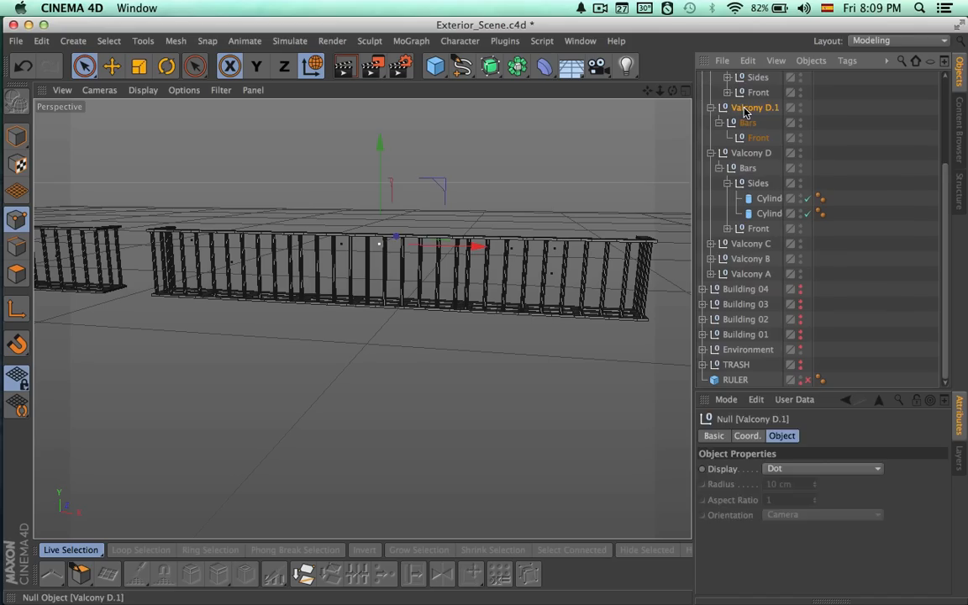
key("Delete")
Move Valcony E's two side bars into Valcony D's Sides group and delete the emptied Sides group.
left_click(755, 124)
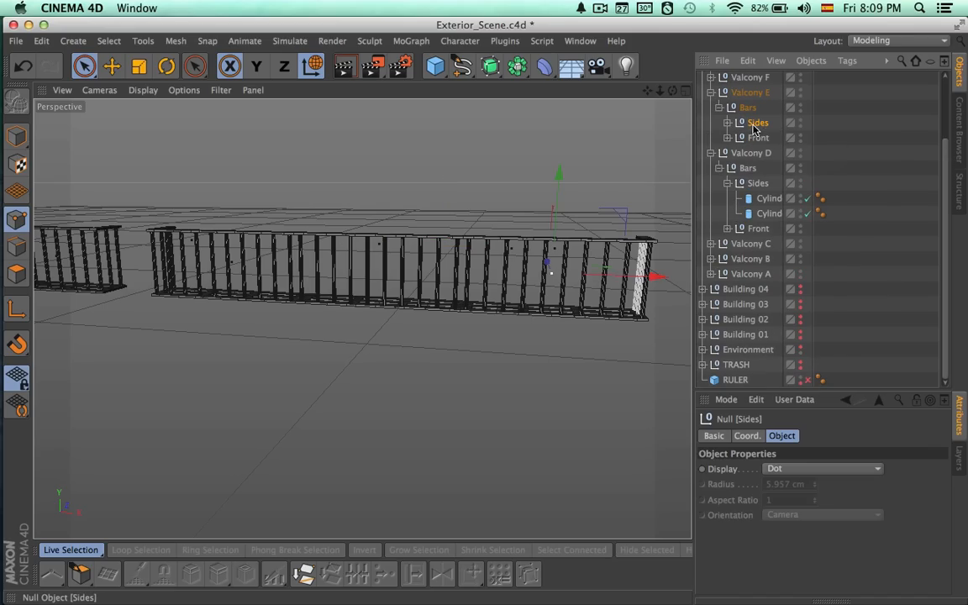
left_click(728, 123)
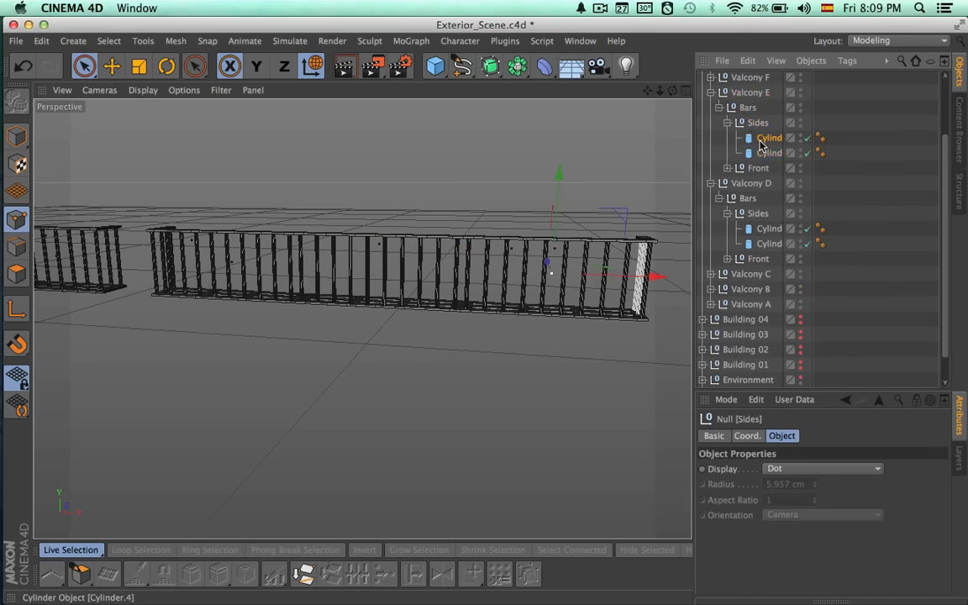
left_click(760, 141)
left_click(760, 155, "shift")
left_click_drag(761, 216, 760, 217)
left_click(757, 123)
key("Delete")
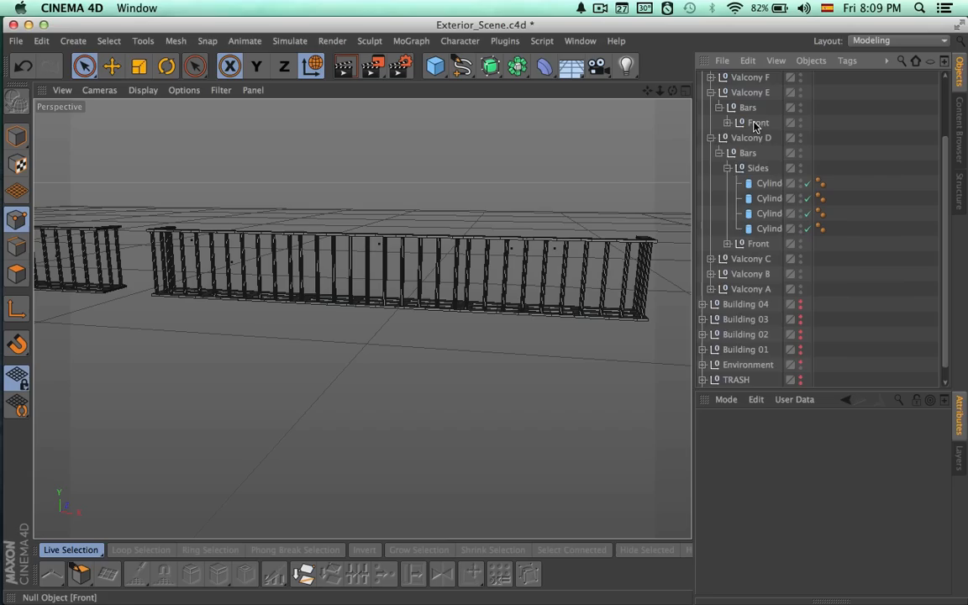
Move Valcony E's ten front bars into Valcony D's Front group and collapse Valcony D's bar groups.
left_click(728, 123)
left_click(761, 141)
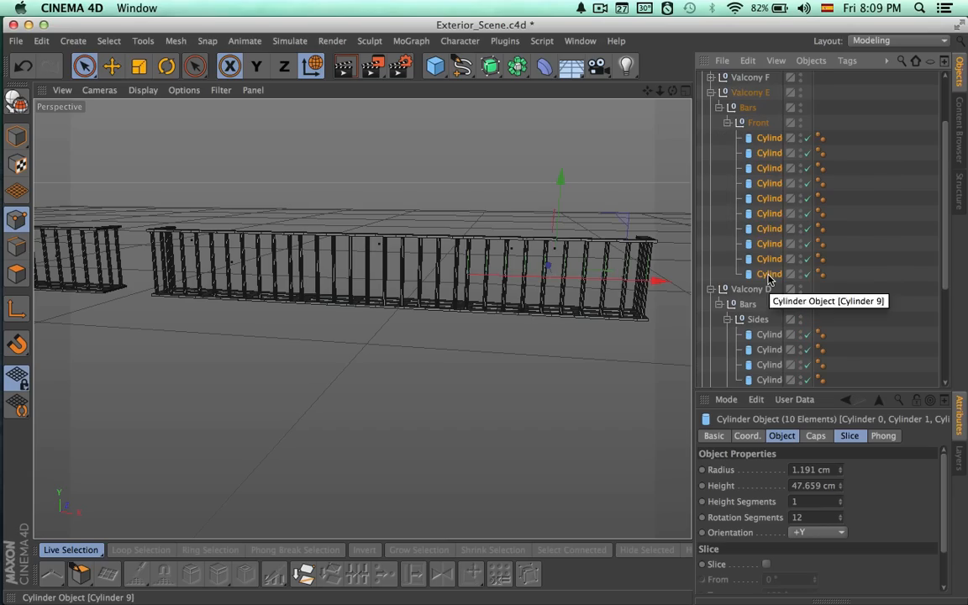
scroll(768, 269, "down", 3)
left_click_drag(758, 316, 758, 317)
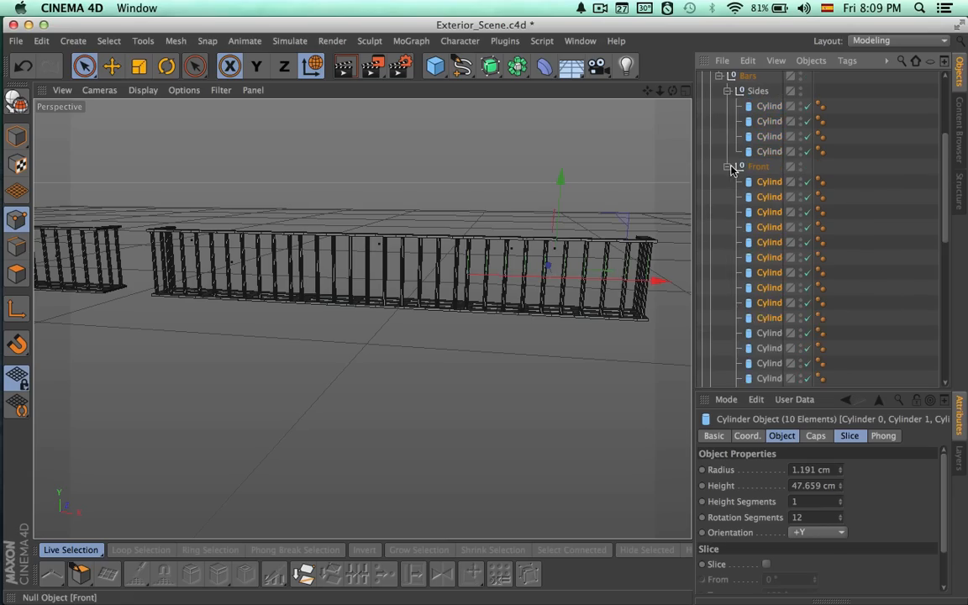
left_click(728, 166)
left_click(762, 227)
left_click_drag(638, 300, 601, 341, "alt")
left_click(728, 153)
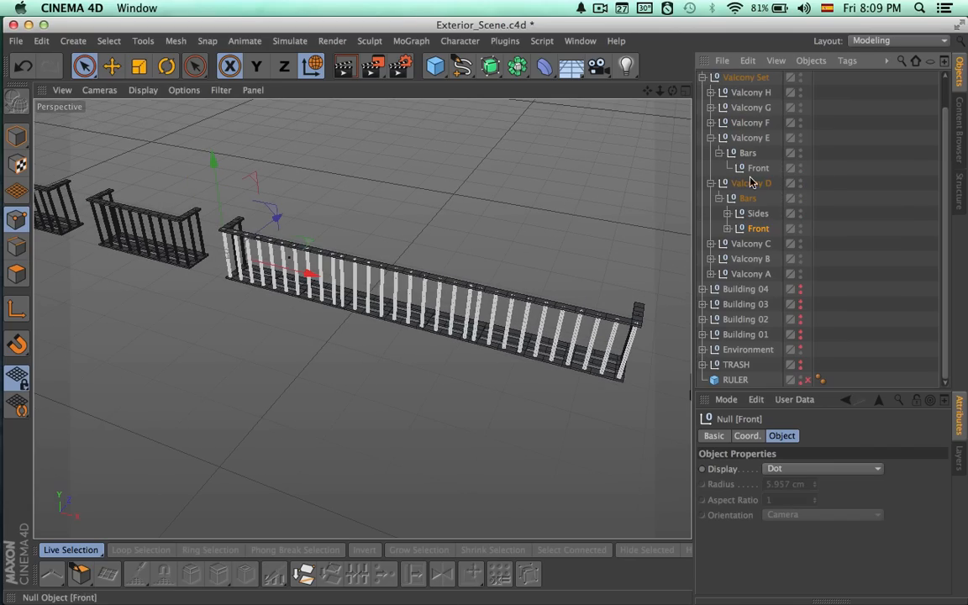
Check the combined bar groups under Valcony D, collapse its Bars group and delete the emptied Valcony E.
left_click(754, 215)
left_click(748, 188)
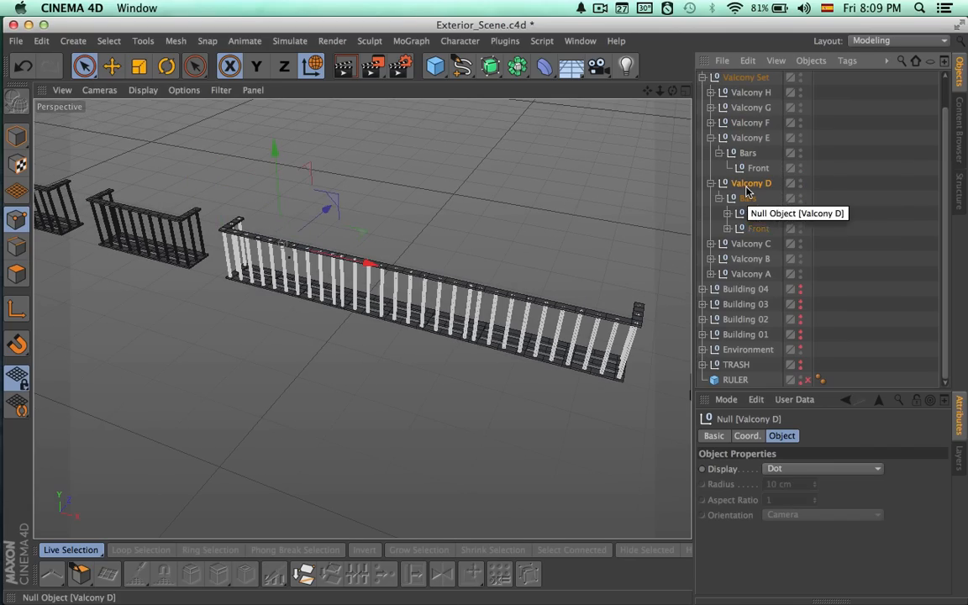
left_click(748, 200)
left_click(720, 198)
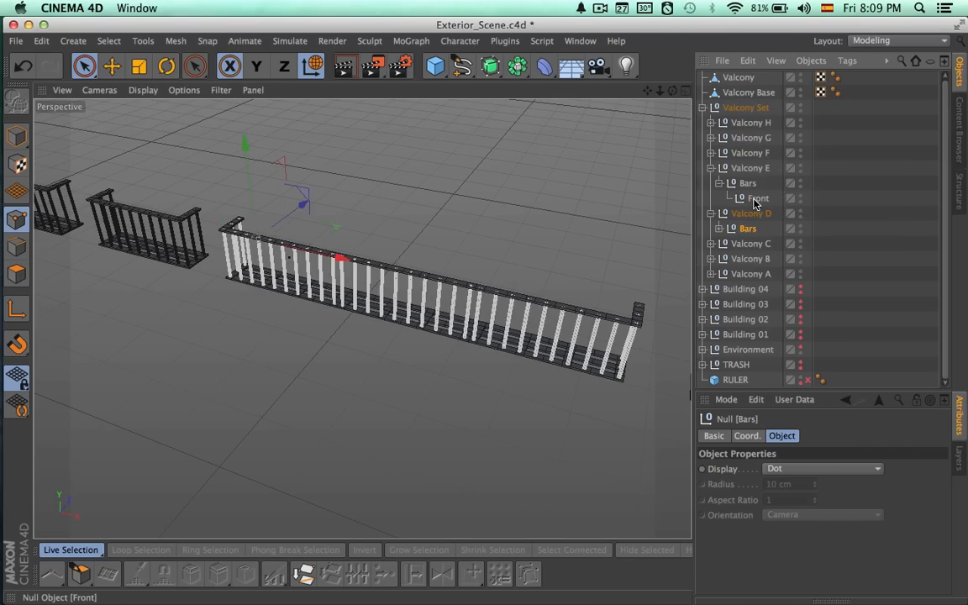
left_click(756, 200)
key("Delete")
Move the Valcony and Valcony Base meshes into Valcony D and compare its structure with Valcony F.
left_click(744, 96)
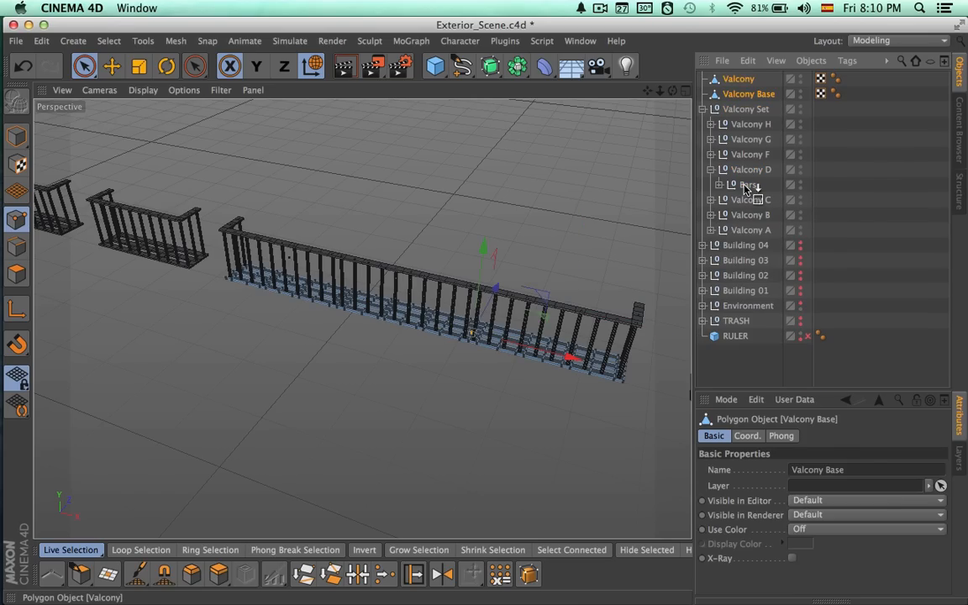
left_click_drag(744, 176, 742, 192)
left_click(711, 124)
left_click(711, 184)
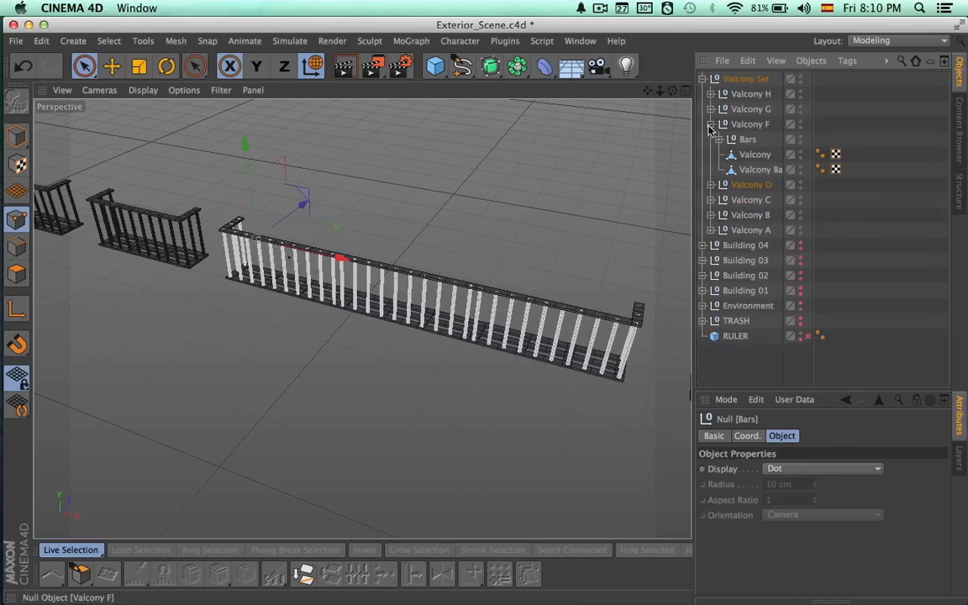
left_click(711, 126)
Check the balconies in order from Valcony A and rename Valcony F as Valcony E.
left_click(748, 186)
right_click_drag(590, 247, 498, 260, "alt")
middle_click_drag(482, 287, 541, 331, "alt")
left_click(748, 169)
left_click(748, 153)
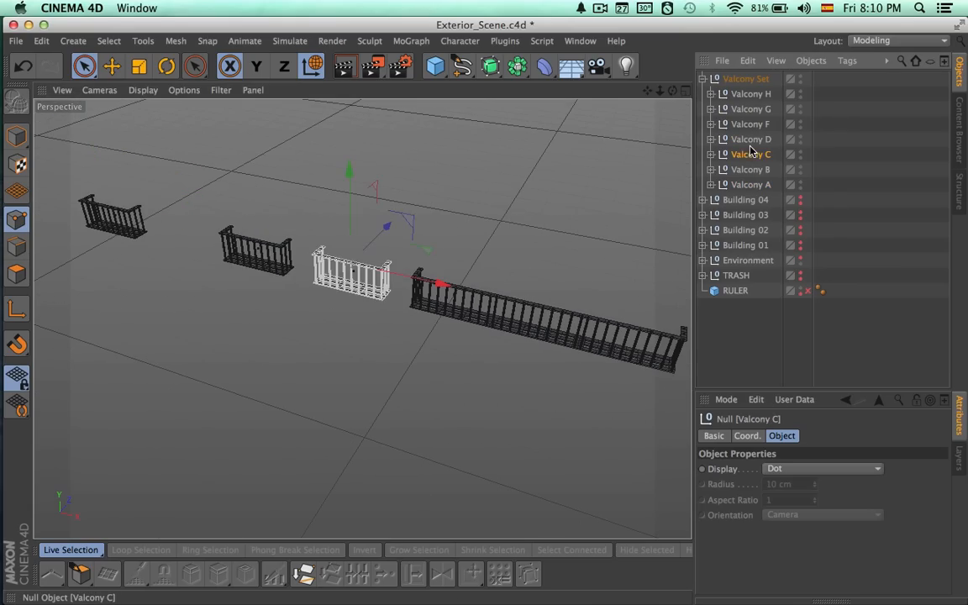
left_click(748, 139)
middle_click_drag(653, 242, 382, 273, "alt")
double_click(746, 124)
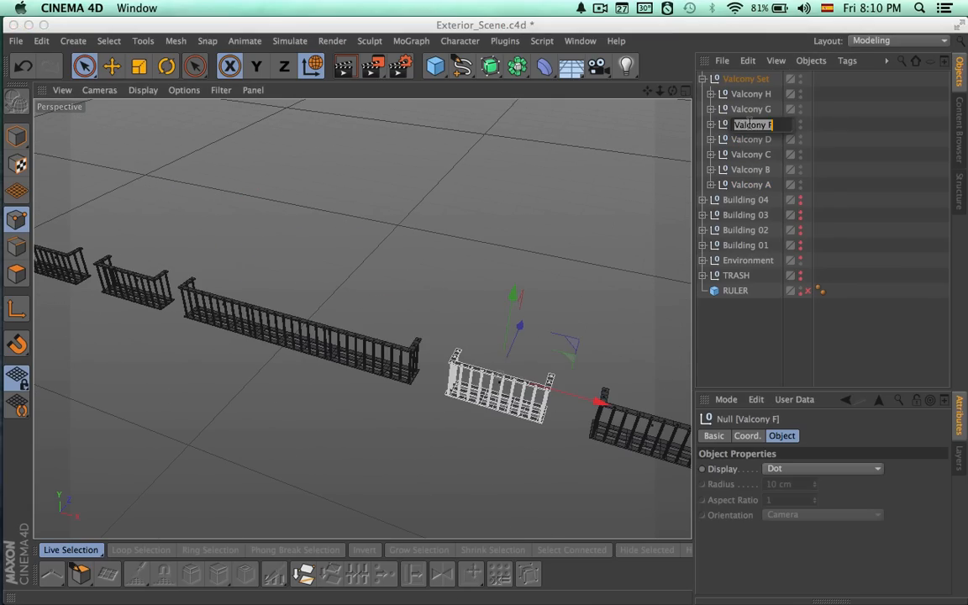
type("E")
key("Return")
Rename Valcony G as Valcony F and Valcony H as Valcony G, and collapse the Valcony Set.
middle_click_drag(597, 310, 387, 264, "alt")
double_click(767, 109)
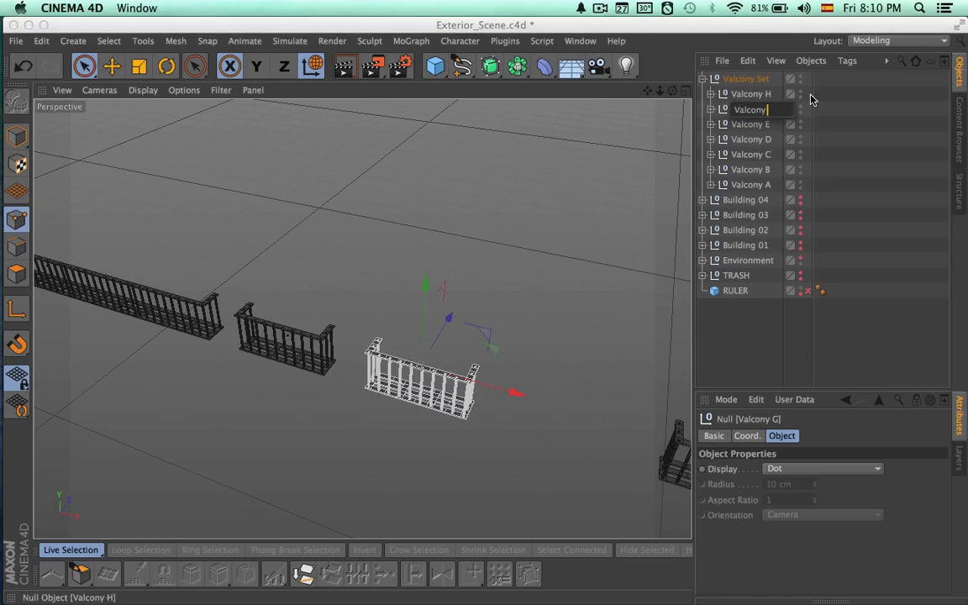
type("F")
key("Return")
double_click(765, 95)
type("G")
key("Return")
mouse_move(583, 239)
left_mouse_down("alt")
mouse_move(367, 229)
mouse_move(544, 271)
mouse_move(556, 249)
mouse_move(580, 244)
left_mouse_up("alt")
left_click(703, 79)
left_click(773, 227)
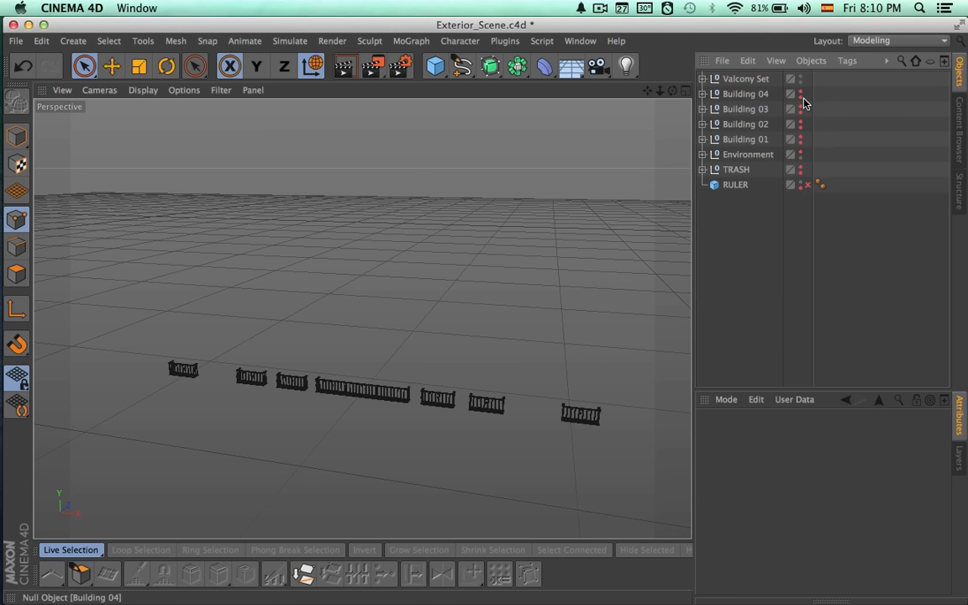
Show Building 04 again and render the view of its facade with the new balconies.
left_click(801, 97)
left_click_drag(639, 251, 527, 280, "alt")
key("ctrl+r")
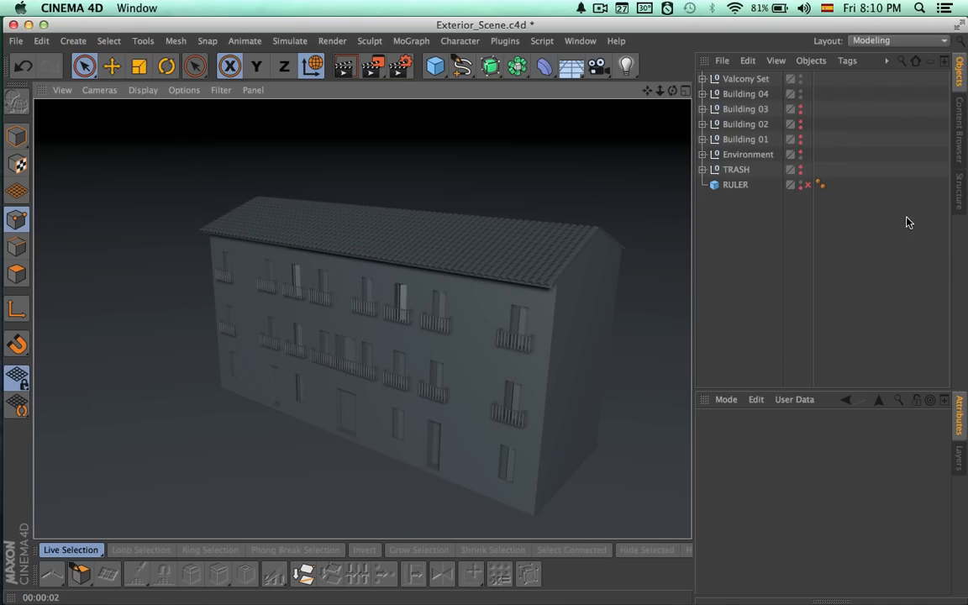
Show Buildings 03, 02 and 01 as well and render the street from the opposite end to Building 04.
left_click_drag(801, 106, 801, 142)
left_click_drag(638, 249, 606, 246, "alt")
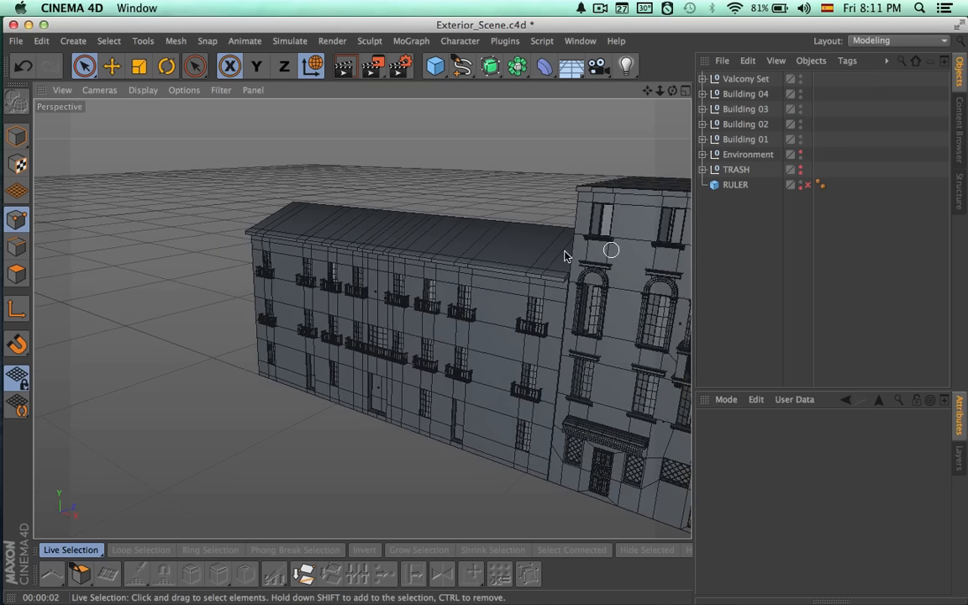
middle_click_drag(606, 246, 384, 307, "alt")
left_click_drag(391, 343, 515, 290, "alt")
right_click_drag(514, 318, 481, 331, "alt")
middle_click_drag(521, 330, 450, 336, "alt")
right_click_drag(489, 338, 447, 328, "alt")
left_click_drag(448, 334, 505, 295, "alt")
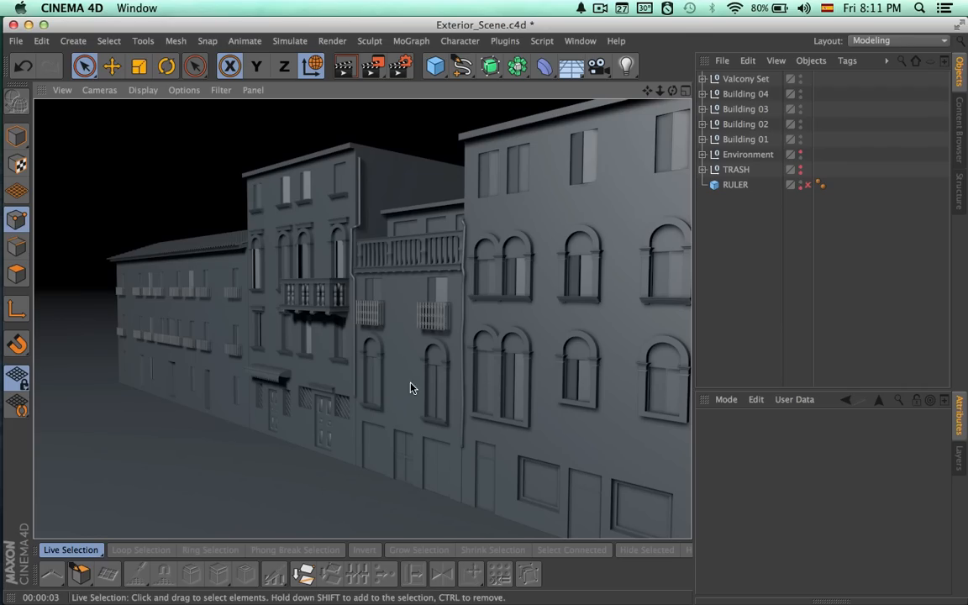
Render the row of buildings from Building 04's side, first from a distance and again at a steeper close angle.
mouse_move(333, 382)
left_mouse_down("alt")
mouse_move(651, 346)
mouse_move(585, 367)
left_mouse_up("alt")
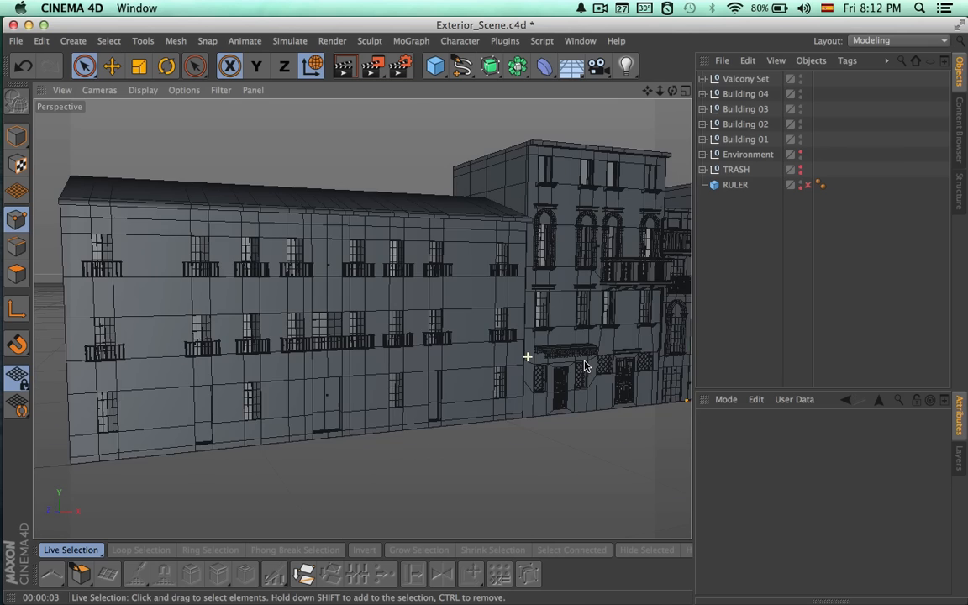
key("ctrl+r")
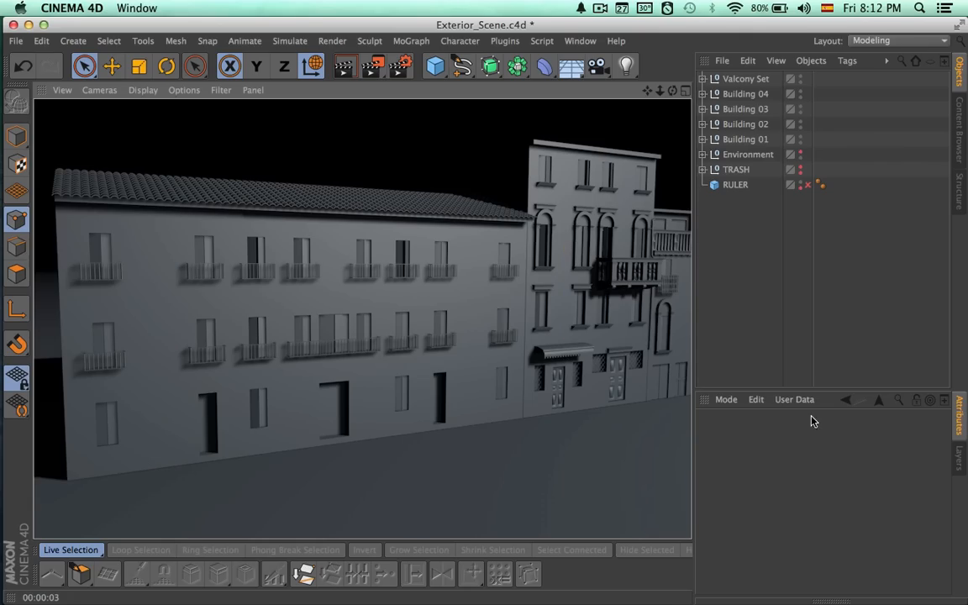
mouse_move(616, 400)
left_mouse_down("alt")
mouse_move(568, 385)
mouse_move(644, 378)
mouse_move(567, 380)
mouse_move(605, 382)
left_mouse_up("alt")
key("ctrl+r")
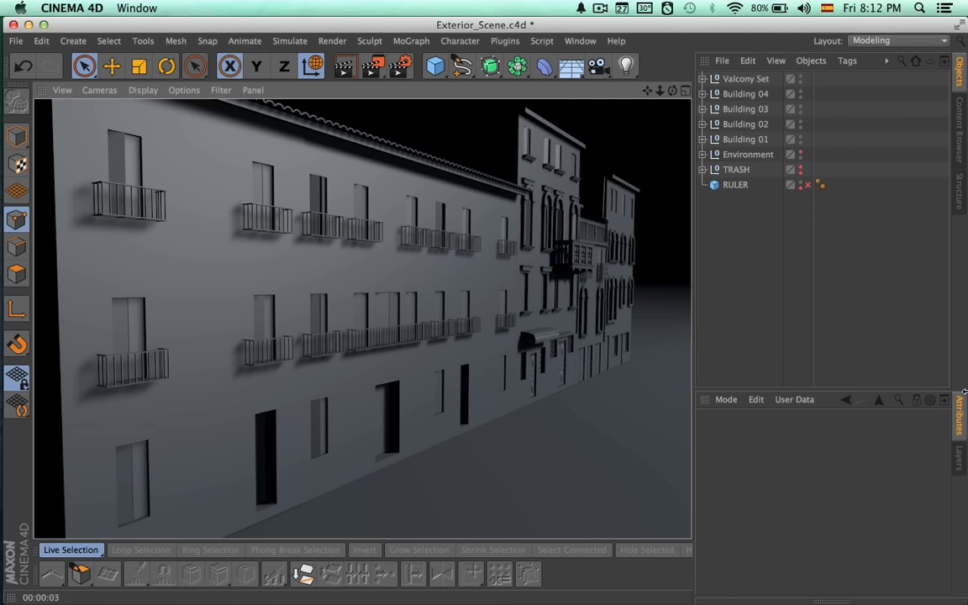
Examine the complete row of four buildings in a frontal view and render it.
left_click(751, 80)
left_click_drag(448, 270, 448, 371, "alt")
scroll(387, 339, "down", 5)
left_click(733, 282)
left_click_drag(645, 323, 546, 327, "alt")
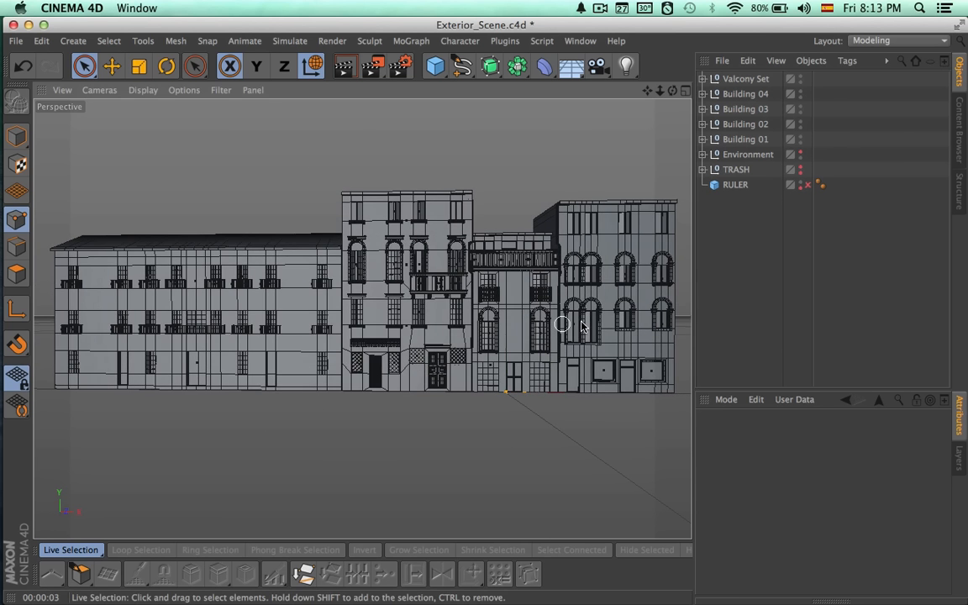
key("super+r")
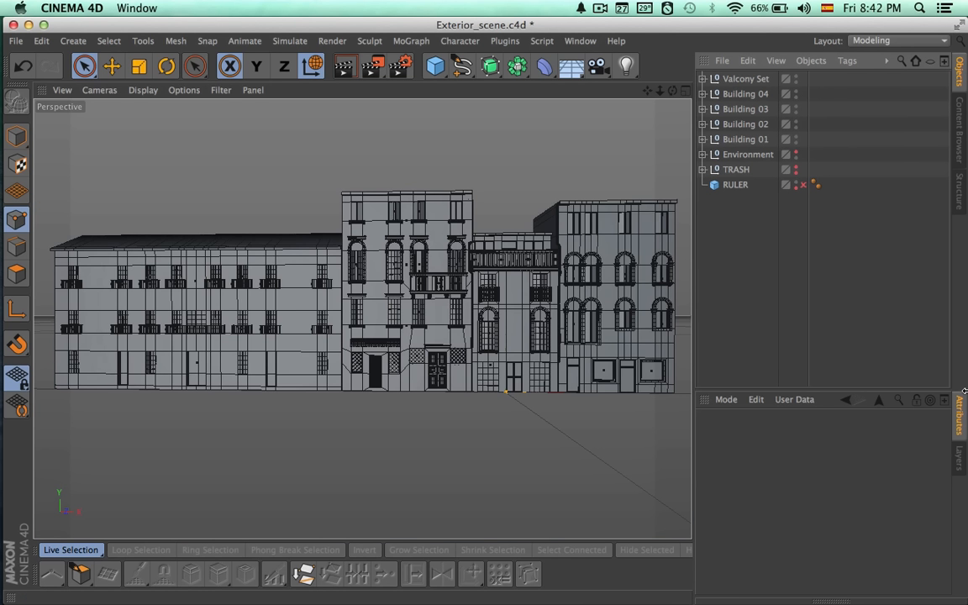
Expand Building 04's hierarchy and hide Buildings 03, 02 and 01 from the viewport.
left_click(702, 93)
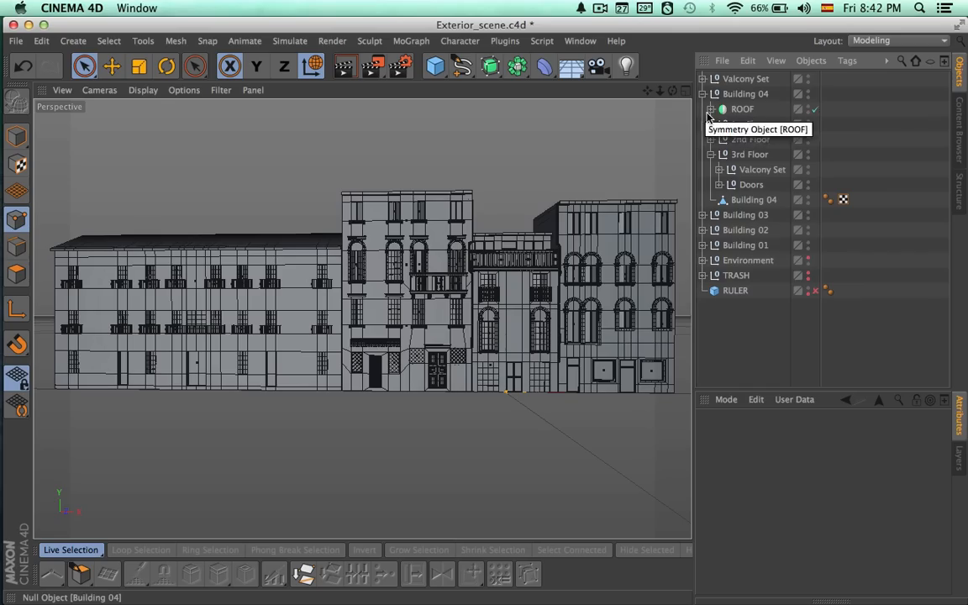
left_click(746, 215)
left_click(808, 213)
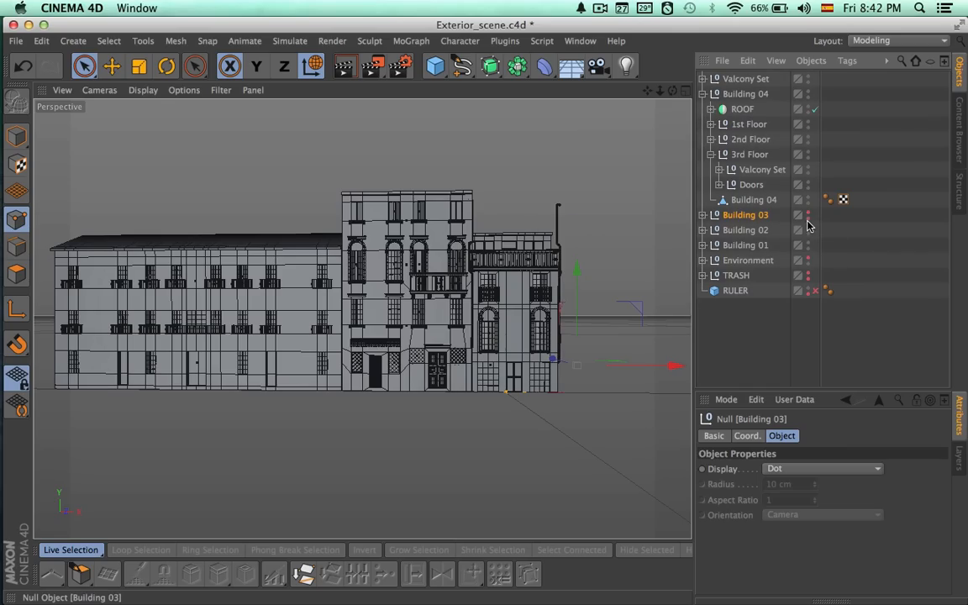
left_click(808, 229)
left_click(808, 244)
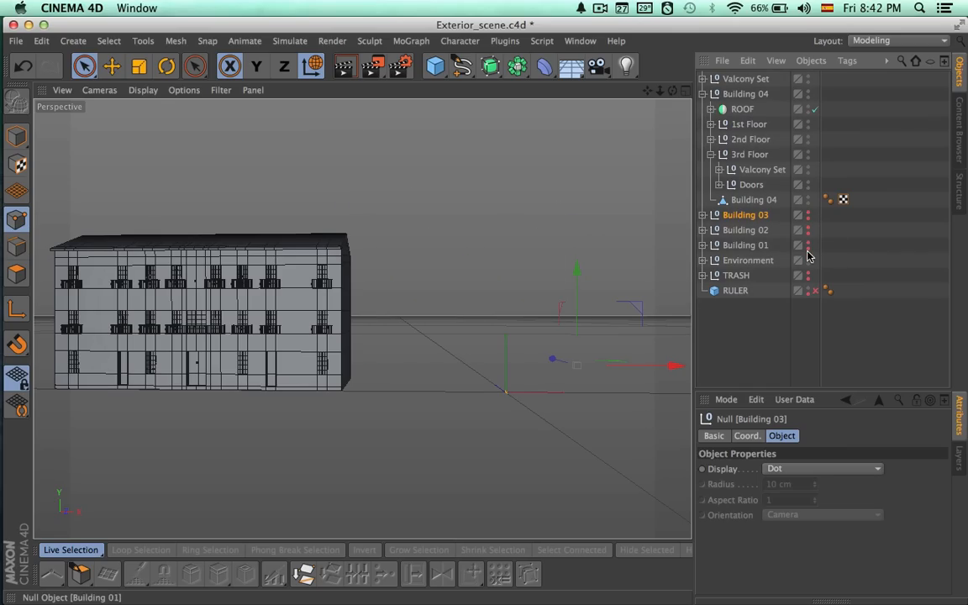
Copy Building 04's ROOF symmetry object to the top level, take its Roof null out and delete the copied symmetry object.
left_click(732, 110)
left_click_drag(720, 117, 724, 76)
left_click(702, 109)
left_click(703, 79)
left_click(738, 94)
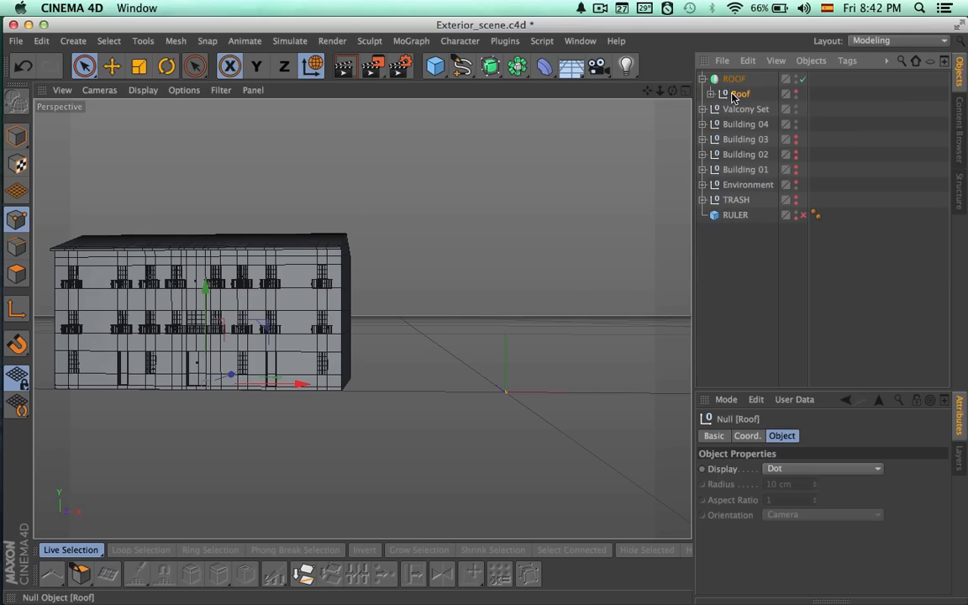
key("Delete")
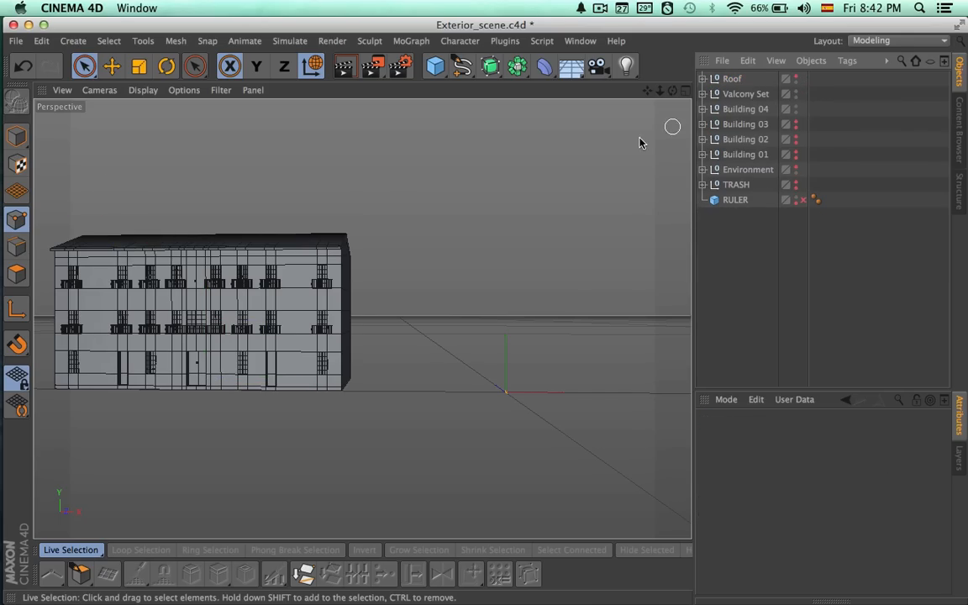
Make the extracted Roof null visible and delete all its tile cloners except Roof.1 and Roof.
middle_click_drag(240, 251, 494, 266, "alt")
left_click_drag(400, 266, 531, 297, "alt")
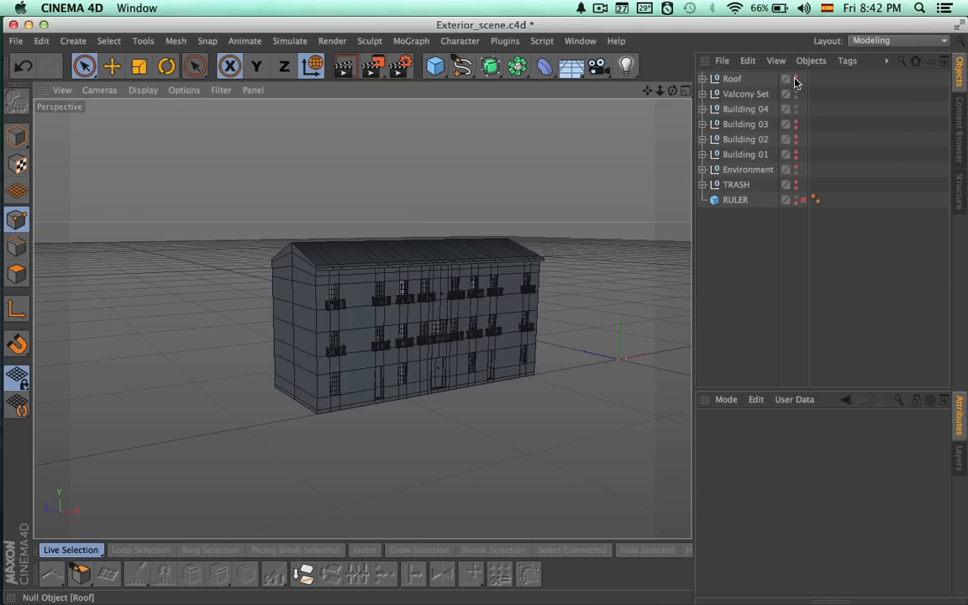
left_click(733, 79)
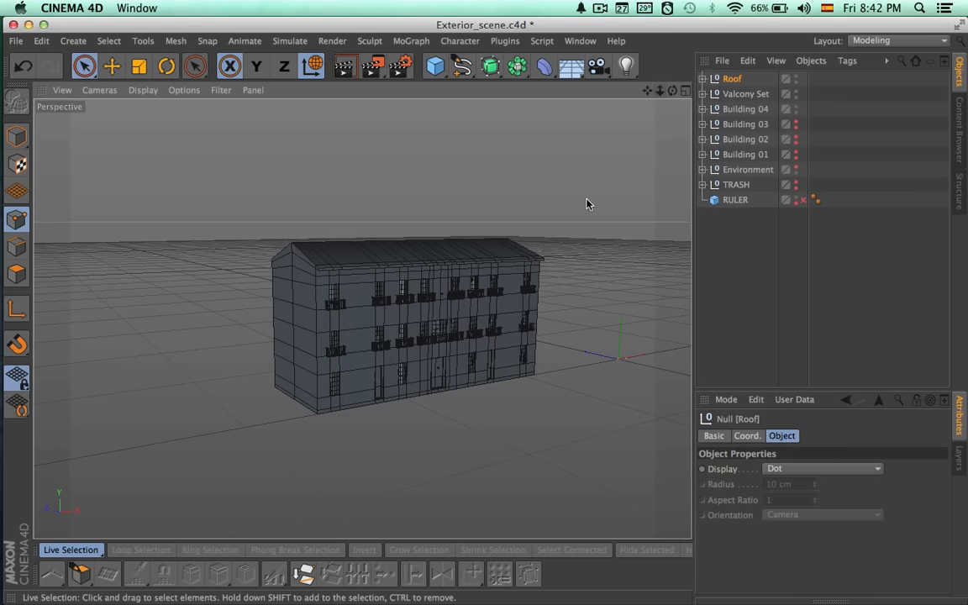
left_click(703, 79)
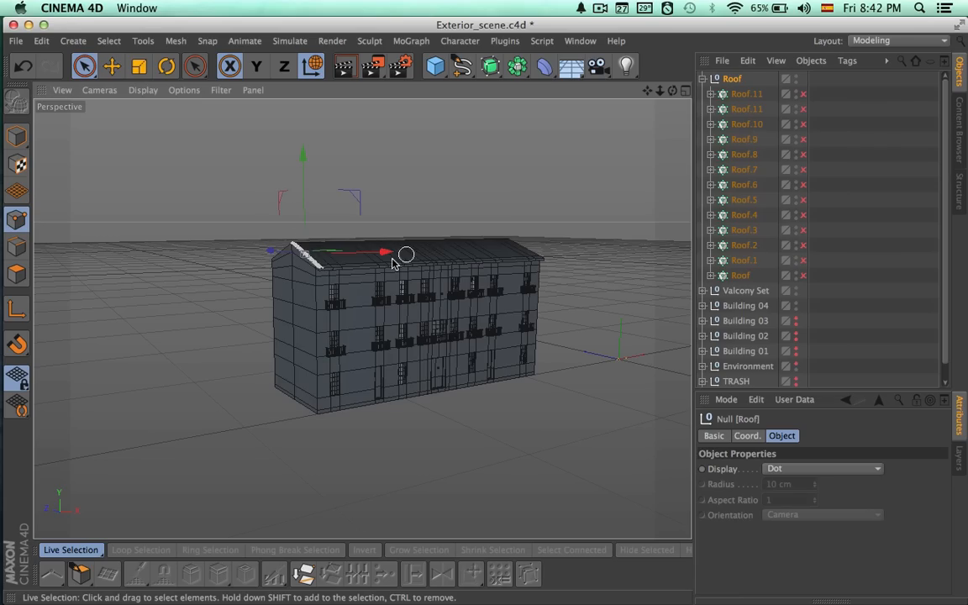
right_click_drag(286, 265, 523, 271, "alt")
middle_click_drag(488, 277, 464, 314, "alt")
left_click_drag(432, 325, 542, 339, "alt")
left_click(754, 93)
left_click(743, 229, "shift")
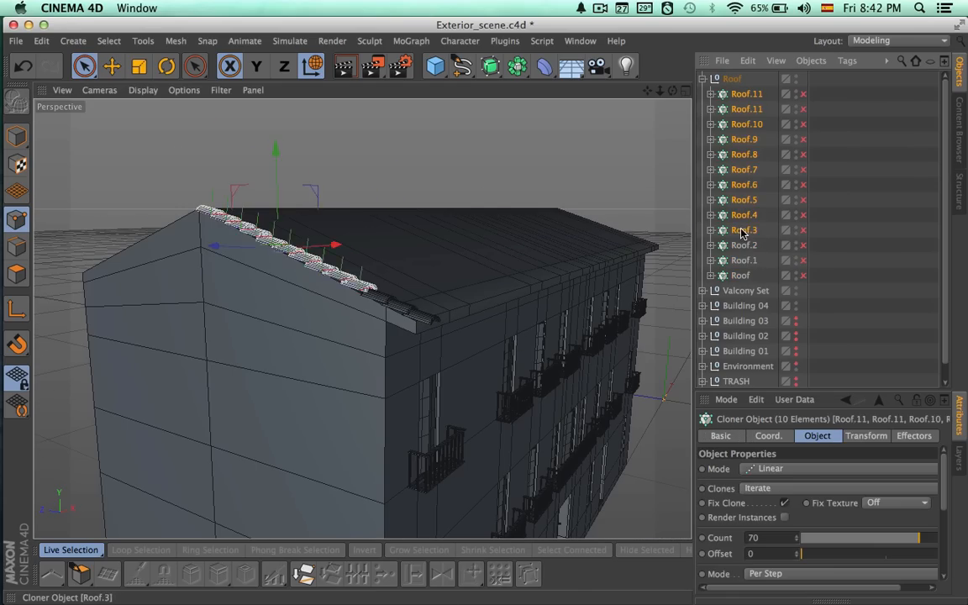
key("Delete")
left_click(739, 94)
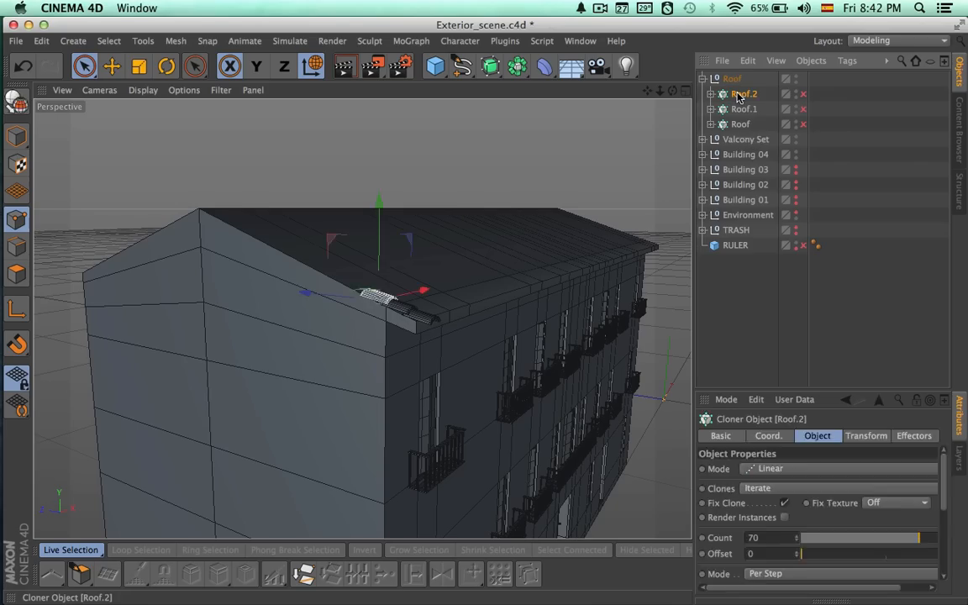
key("Delete")
Enable axis editing for the Roof null and shift its axis horizontally to the upper end of the remaining tiles.
left_click(730, 79)
left_click_drag(509, 268, 251, 234, "alt")
left_click(17, 310)
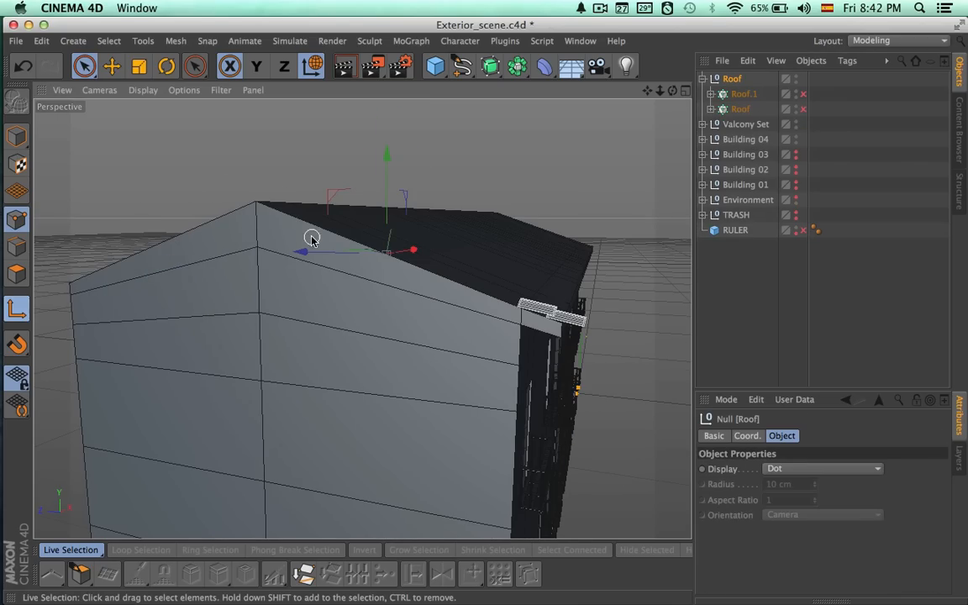
left_click_drag(385, 247, 514, 250, "alt")
left_click_drag(469, 330, 569, 290, "alt")
right_click_drag(538, 281, 448, 291, "alt")
left_click_drag(448, 291, 441, 217, "alt")
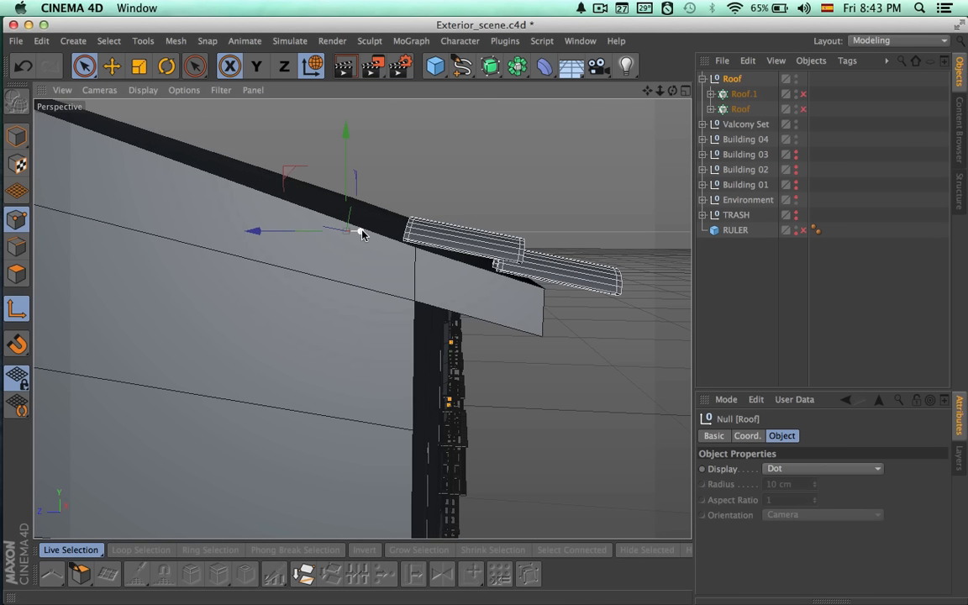
left_click_drag(338, 240, 338, 240)
left_click_drag(432, 246, 418, 211, "alt")
right_click_drag(418, 211, 537, 243, "alt")
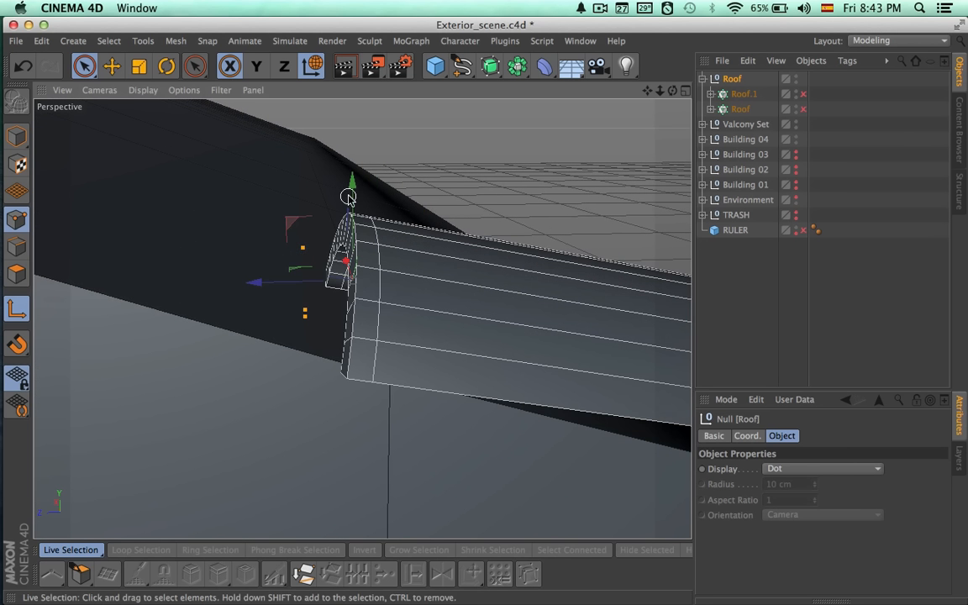
Fine-tune the height of the Roof null's axis at the tiles' upper edge and return to Model mode.
left_click_drag(351, 189, 350, 186)
left_click_drag(366, 144, 366, 145)
mouse_move(404, 179)
left_mouse_down("alt")
mouse_move(386, 178)
mouse_move(419, 177)
left_mouse_up("alt")
left_click_drag(174, 205, 185, 243, "alt")
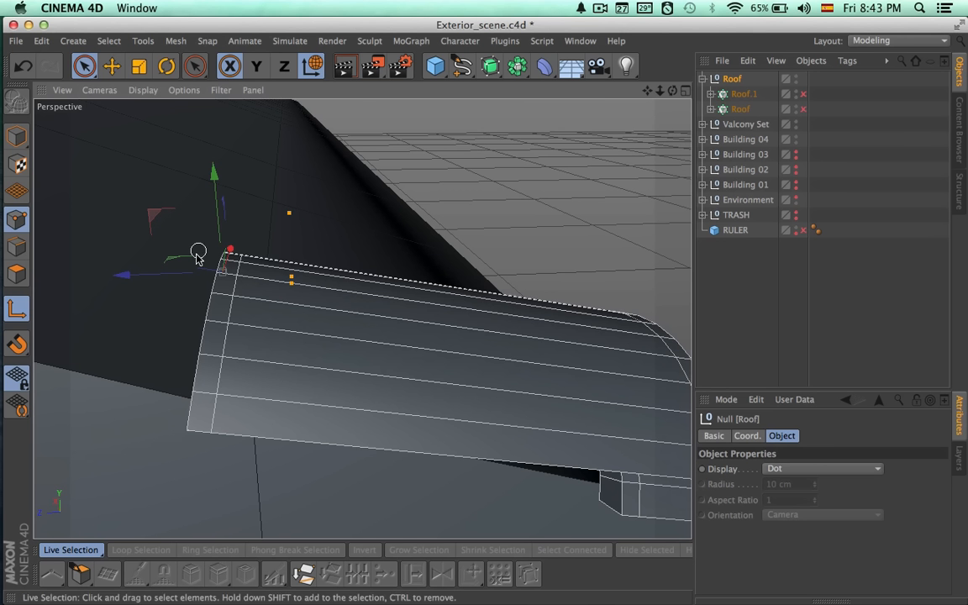
left_click_drag(269, 292, 322, 262, "alt")
right_click_drag(408, 282, 281, 285, "alt")
left_click_drag(282, 285, 366, 355, "alt")
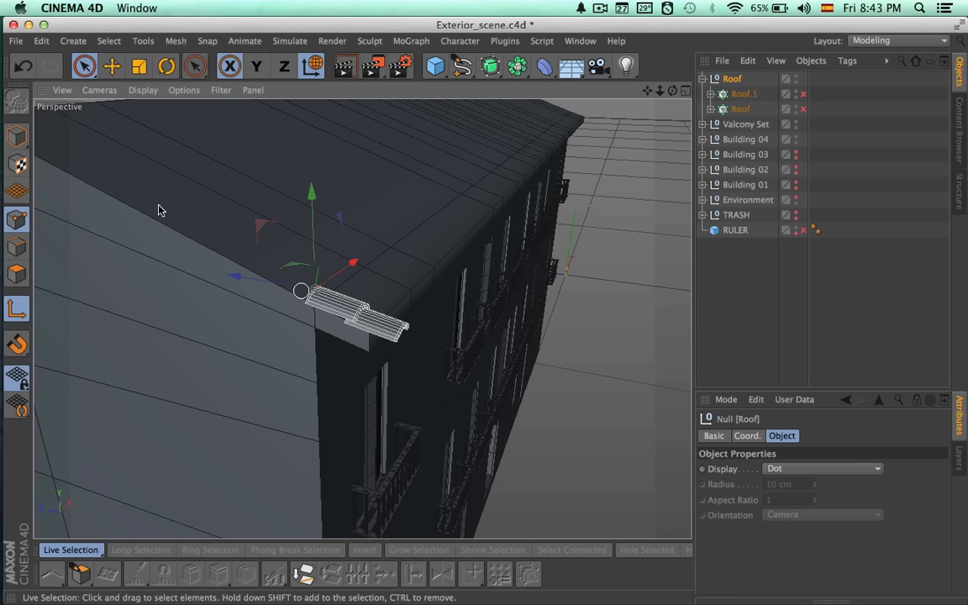
left_click(16, 309)
left_click(16, 137)
Enable the Roof.1 and Roof cloners and set the clone count of both to 14.
left_click_drag(437, 261, 351, 288, "alt")
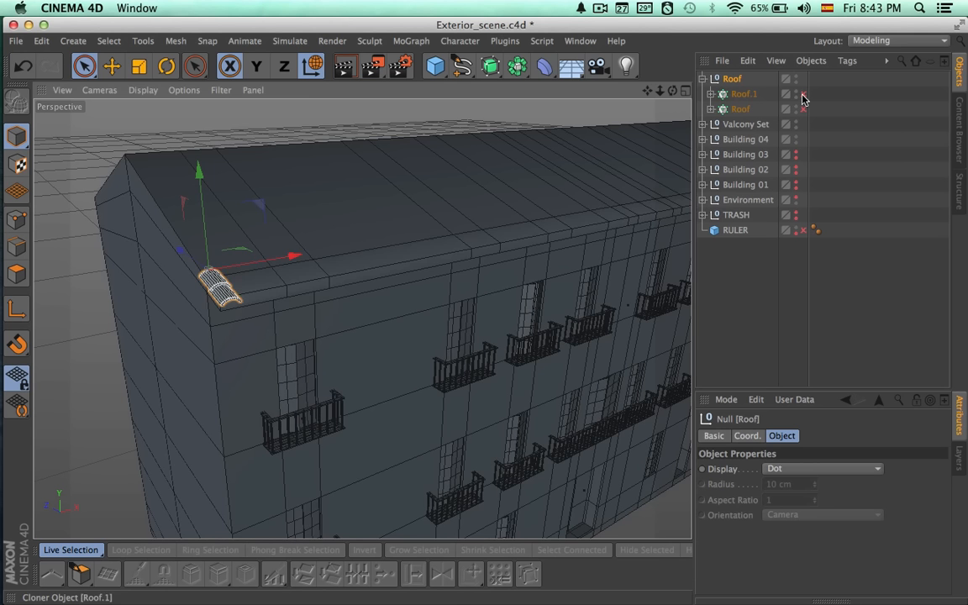
left_click(802, 93)
left_click(802, 108)
scroll(580, 238, "down", 3)
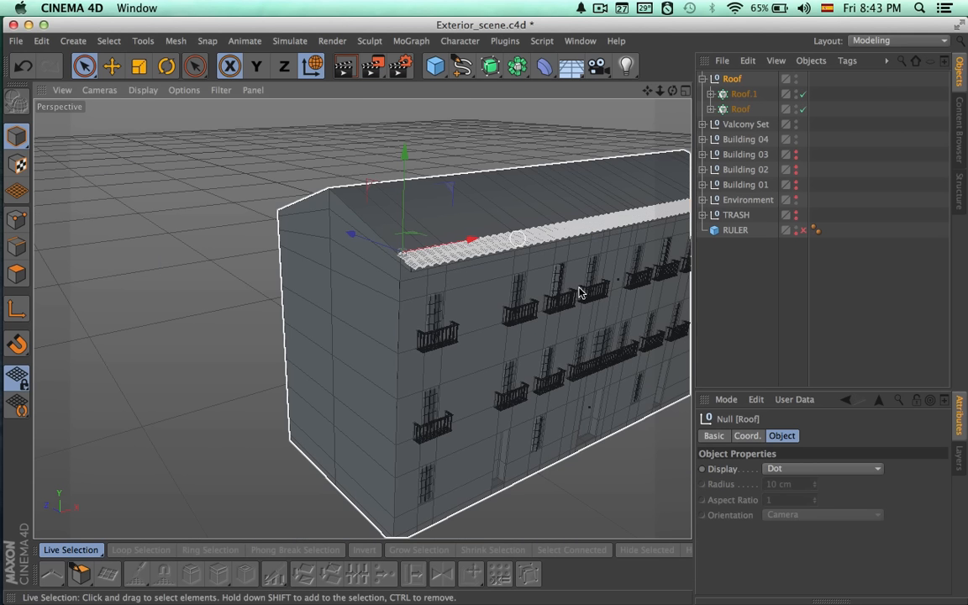
left_click_drag(427, 292, 333, 292, "alt")
left_click(742, 97)
left_click(741, 111, "shift")
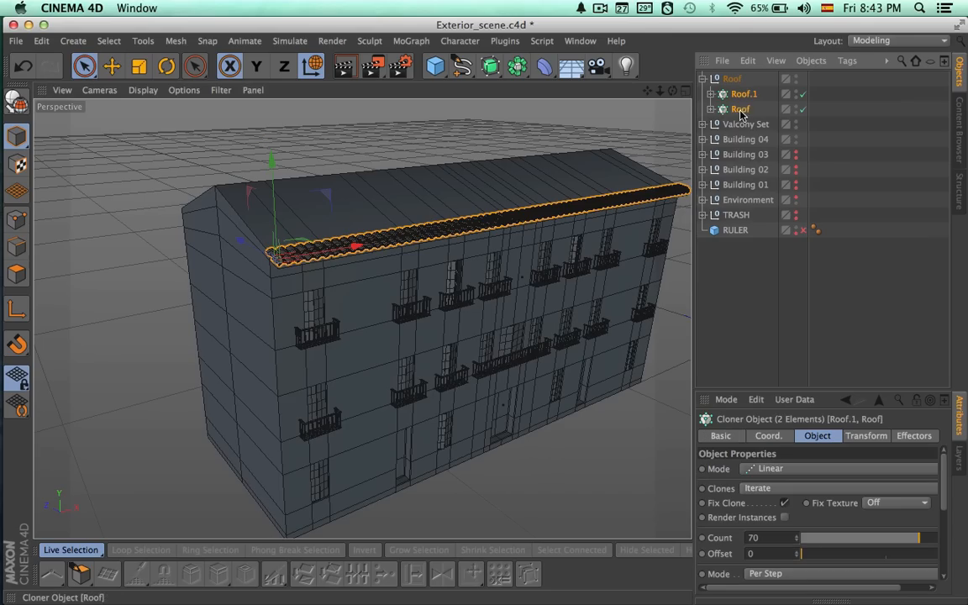
left_click_drag(821, 547, 827, 543)
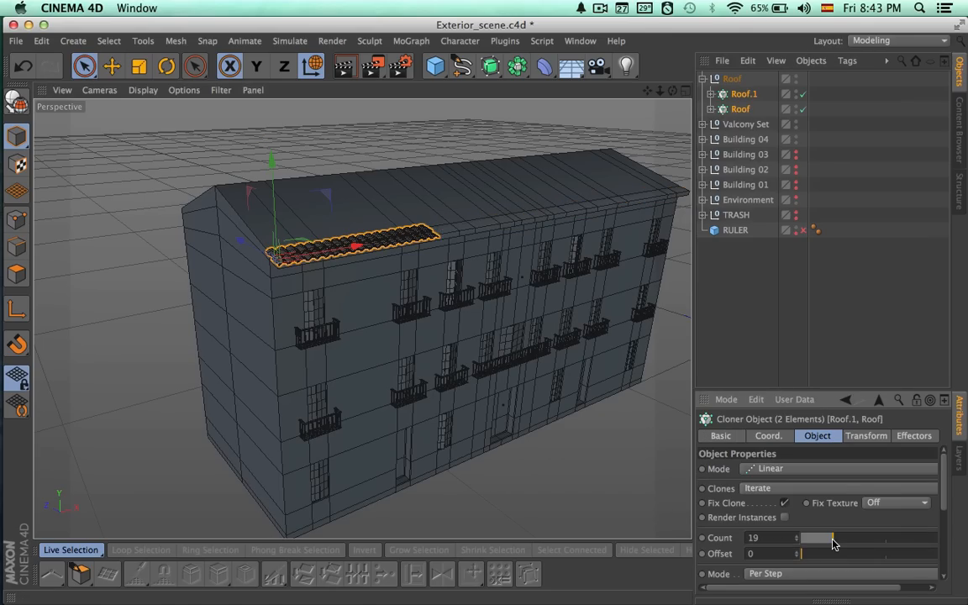
In the Front view, move the Roof null about 347 cm from the roof corner onto the facade near the second window column.
left_click(733, 79)
left_click(686, 91)
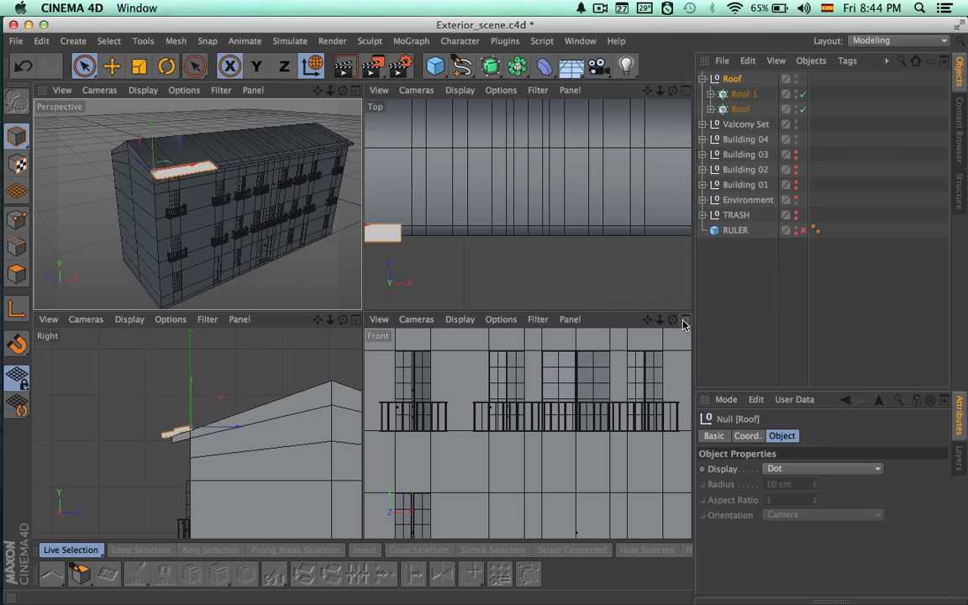
left_click(685, 321)
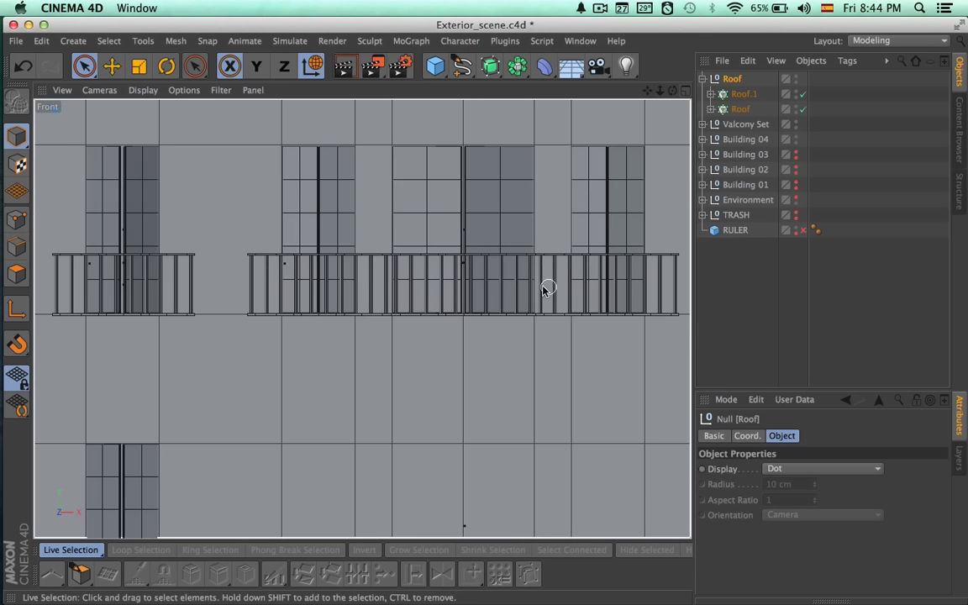
scroll(385, 294, "down", 3)
scroll(387, 295, "down", 3)
scroll(392, 293, "up", 3)
middle_click_drag(391, 314, 373, 374, "alt")
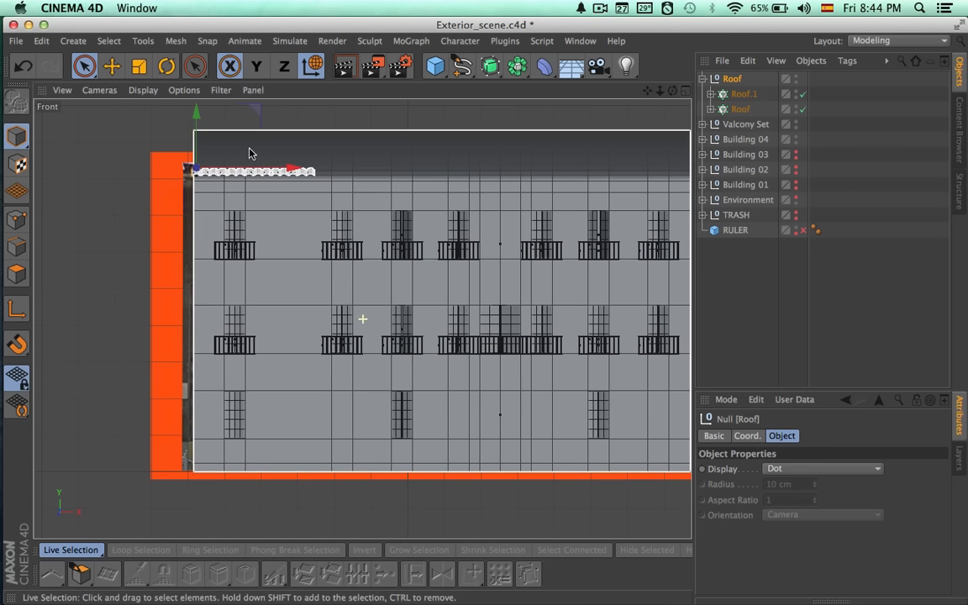
left_click_drag(257, 114, 382, 136)
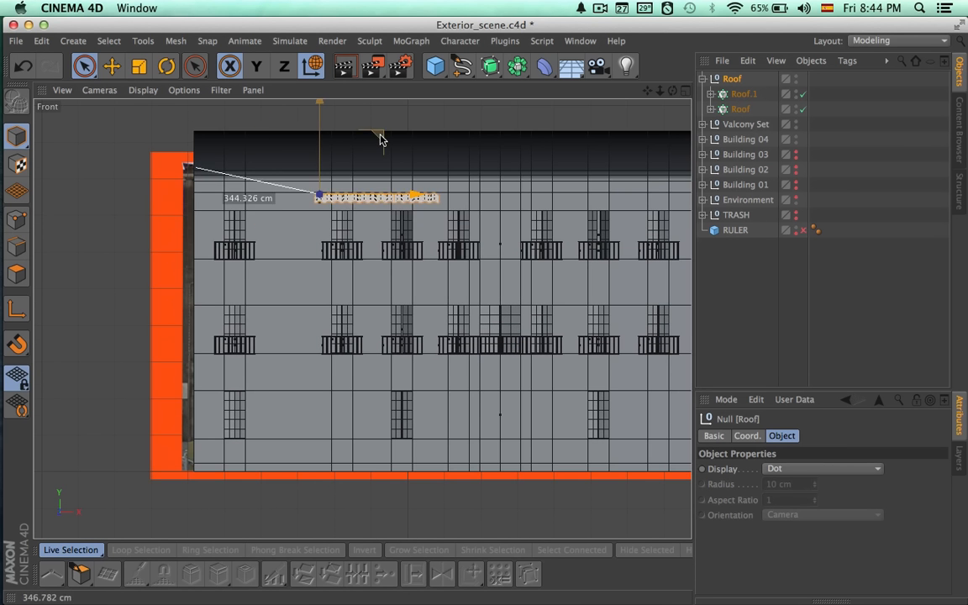
Align the tile strip's start with the outer edge of the second column's upper balcony and lower it to just above the railing.
scroll(391, 200, "up", 5)
middle_click_drag(551, 300, 620, 358, "alt")
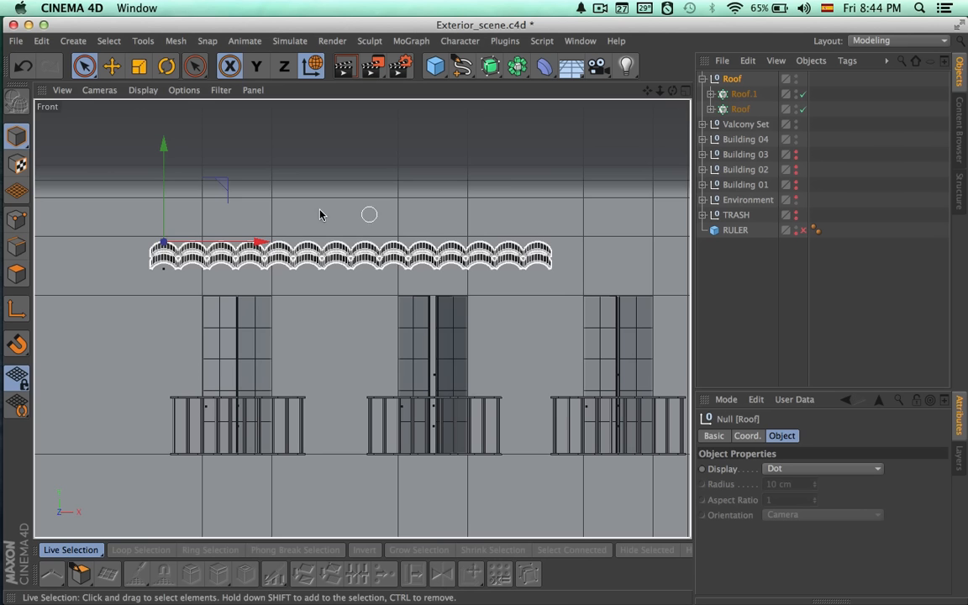
left_click_drag(248, 241, 271, 242)
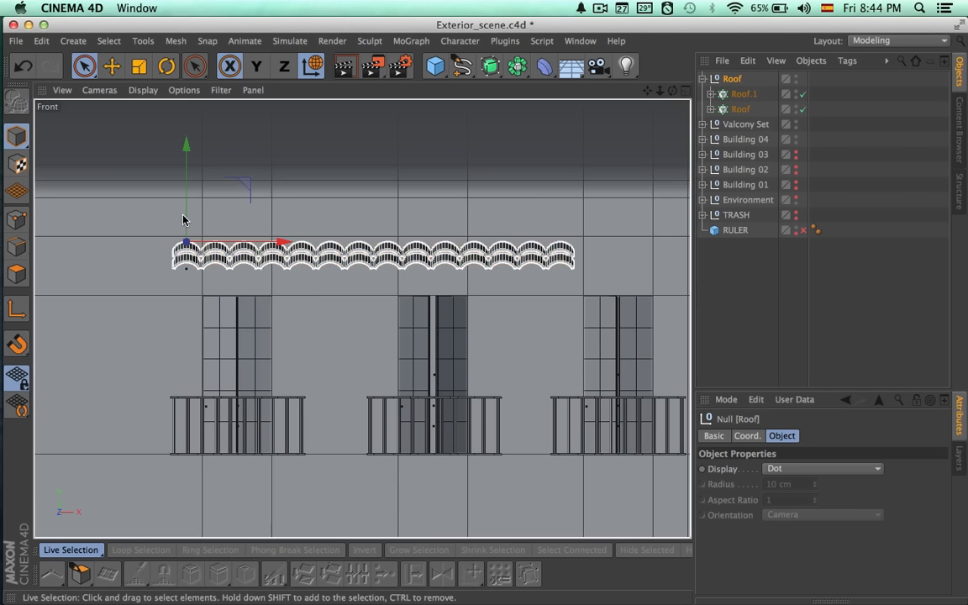
left_click_drag(190, 224, 180, 345)
middle_click_drag(342, 330, 281, 313, "alt")
Set the clone count of both tile cloners to 19 so the strip spans three balconies.
left_click(741, 95)
left_click(741, 111, "shift")
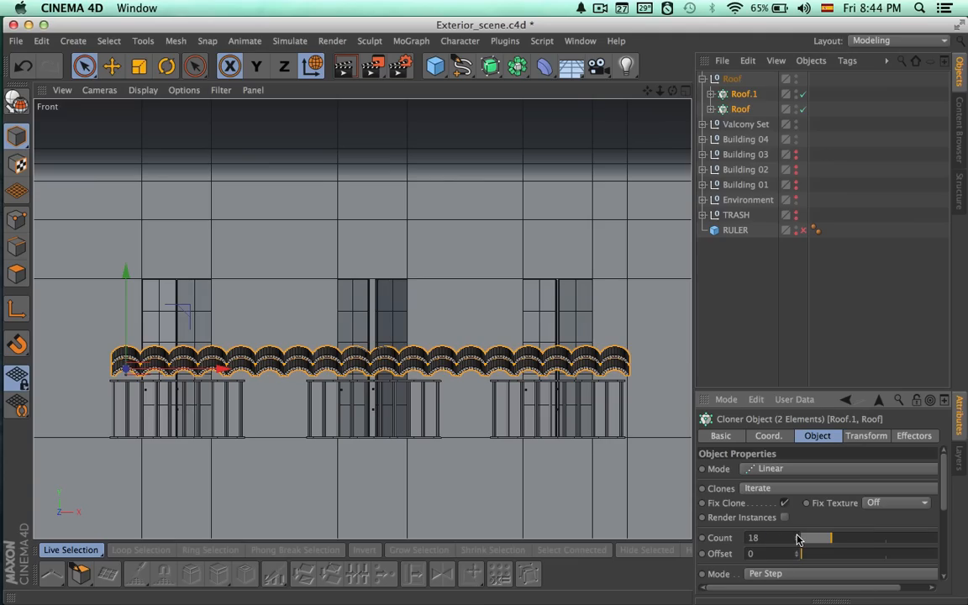
middle_click_drag(561, 436, 560, 380, "alt")
scroll(558, 385, "down", 3)
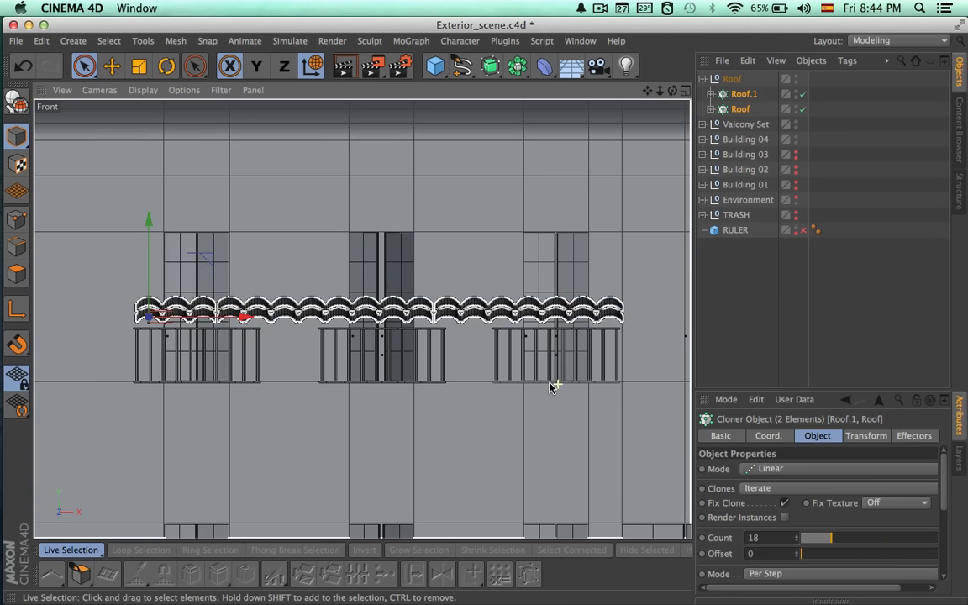
left_click(796, 536)
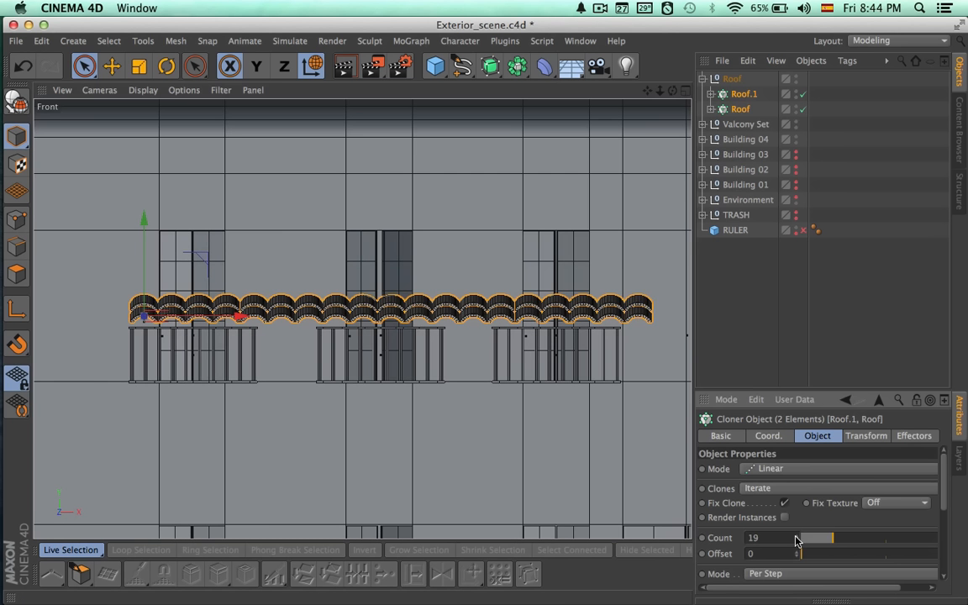
Shift the Roof null about 14 cm to centre the strip over the three balconies, and raise it above the top-floor windows.
left_click(731, 79)
left_click_drag(249, 295, 225, 301)
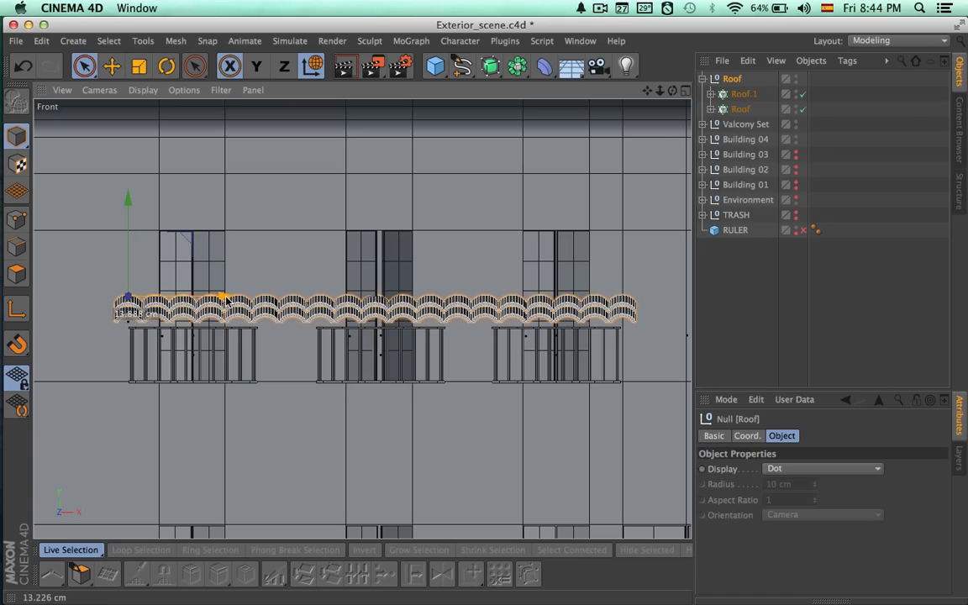
scroll(181, 246, "down", 3)
left_click_drag(167, 232, 183, 155)
In the Perspective view, move the tile strip in depth until it meets the facade wall, and switch to the Rotate tool.
left_click(686, 92)
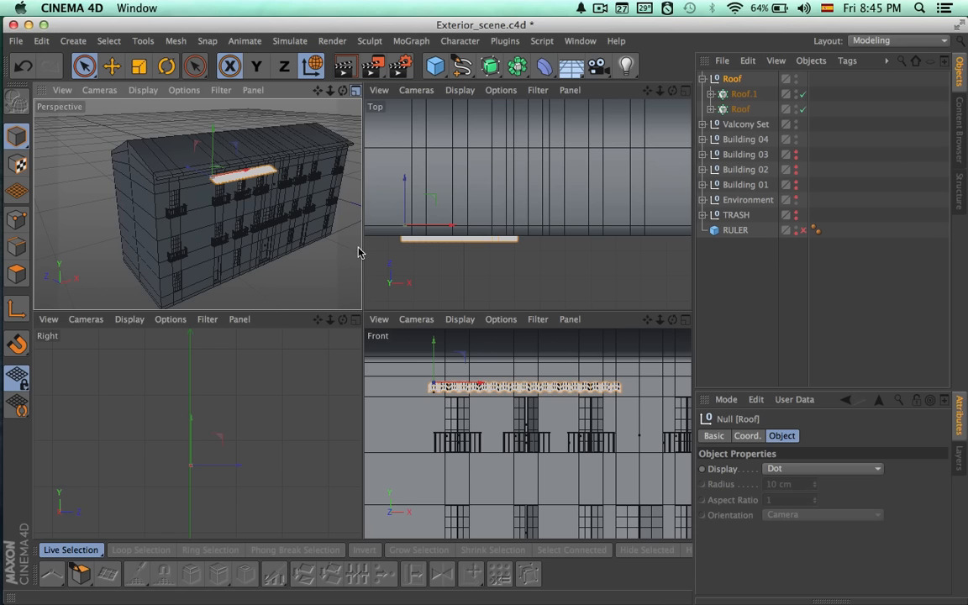
middle_click(358, 252)
scroll(433, 255, "up", 3)
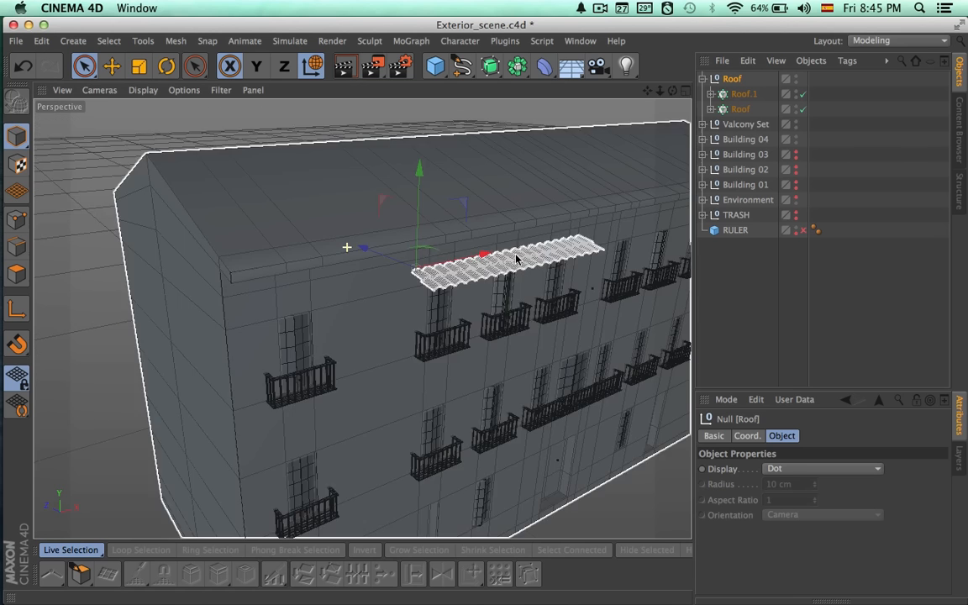
right_click_drag(433, 255, 628, 283, "alt")
left_click_drag(551, 350, 580, 334, "alt")
right_click_drag(540, 341, 628, 359, "alt")
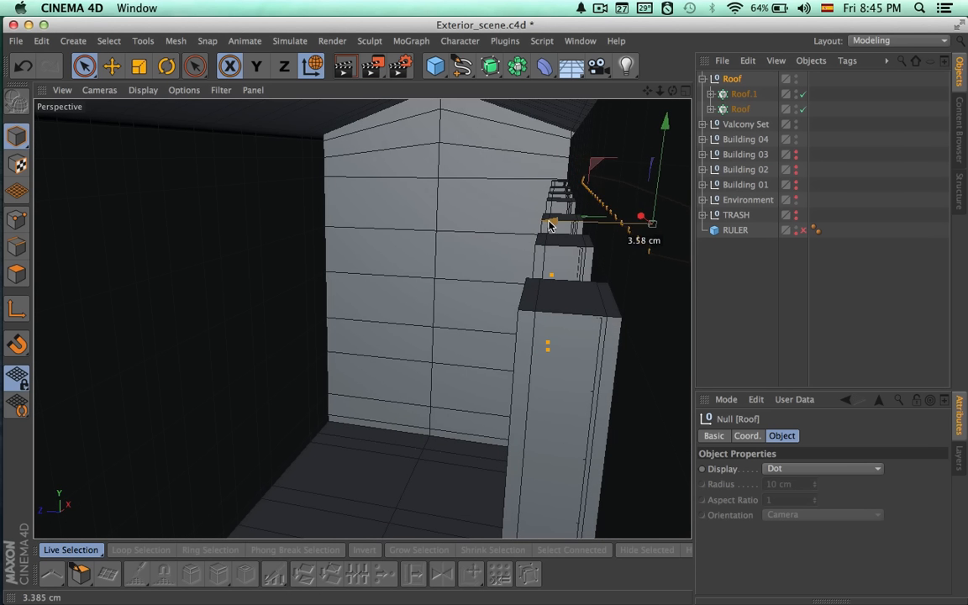
left_click_drag(549, 225, 548, 225)
middle_click_drag(542, 318, 387, 305, "alt")
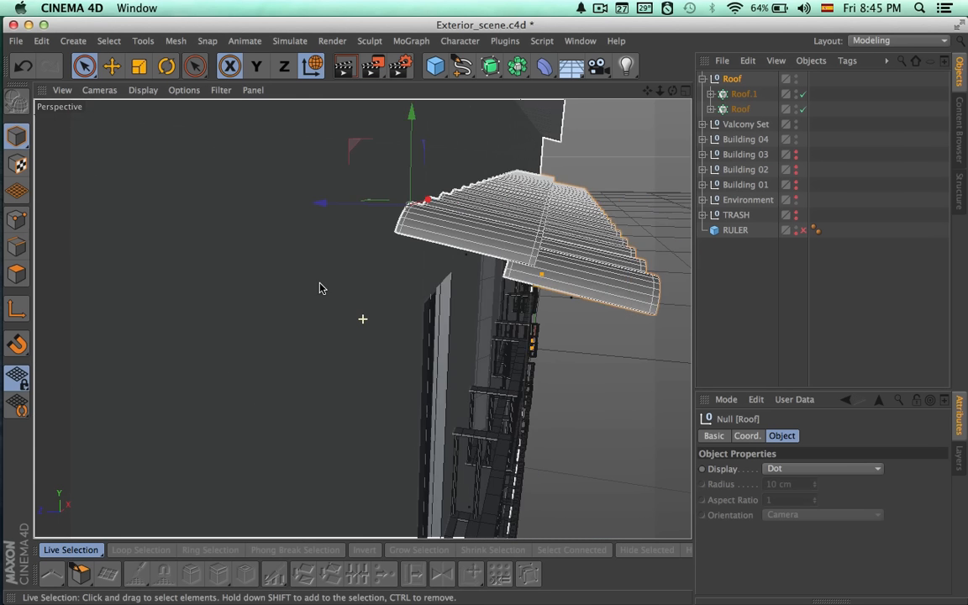
middle_click_drag(479, 318, 398, 293, "alt")
left_click_drag(397, 291, 228, 173, "alt")
key("r")
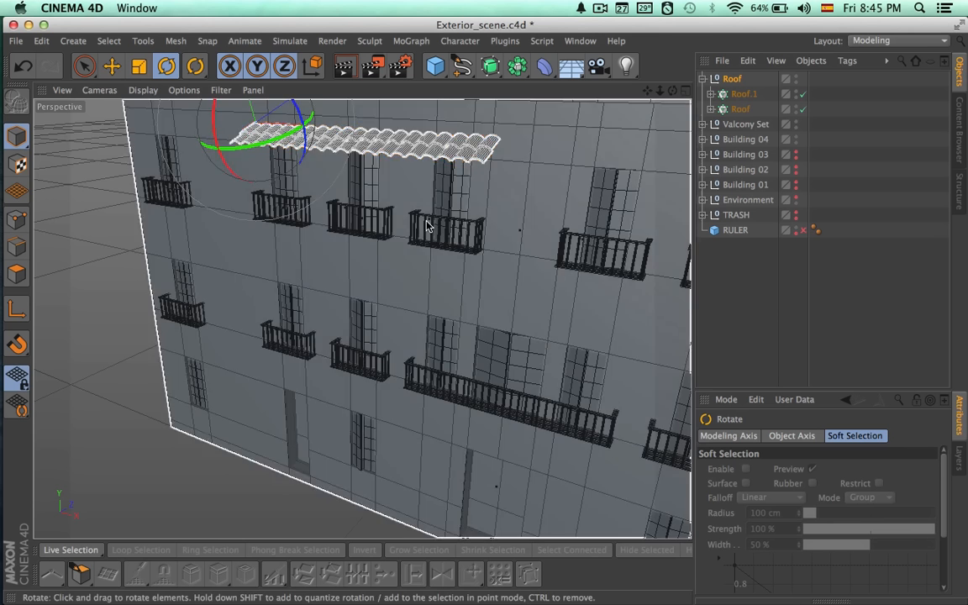
left_click_drag(426, 223, 364, 201, "alt")
Deselect the tile strip and add a Tube primitive to the scene.
left_click(779, 292)
left_click_drag(629, 296, 506, 111, "alt")
left_click_drag(436, 74, 785, 141)
left_click_drag(675, 184, 651, 183, "alt")
left_click_drag(547, 321, 605, 394, "alt")
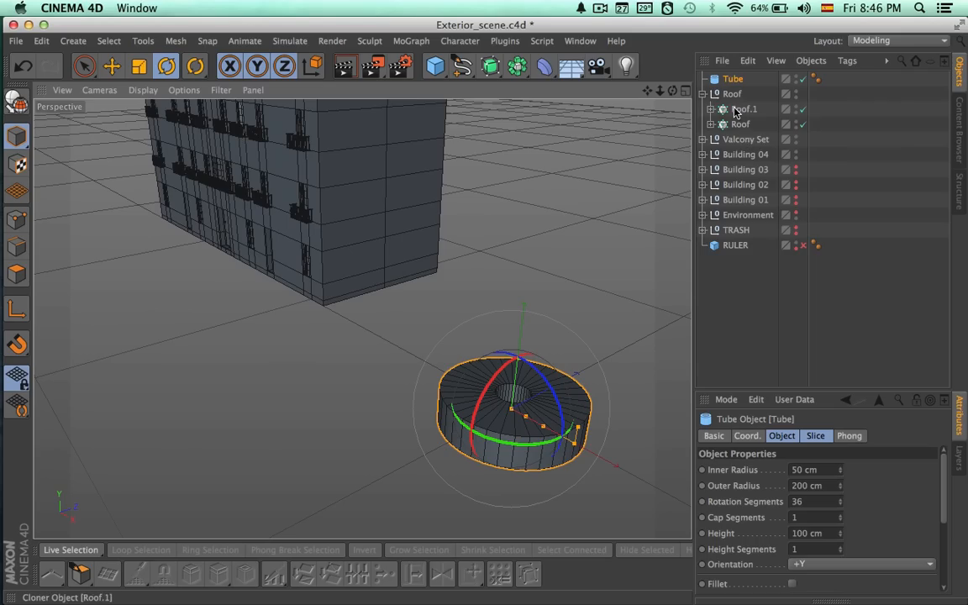
Collapse the Roof group and hide Building 04, Valcony Set and Roof so the Tube stands alone.
left_click(705, 95)
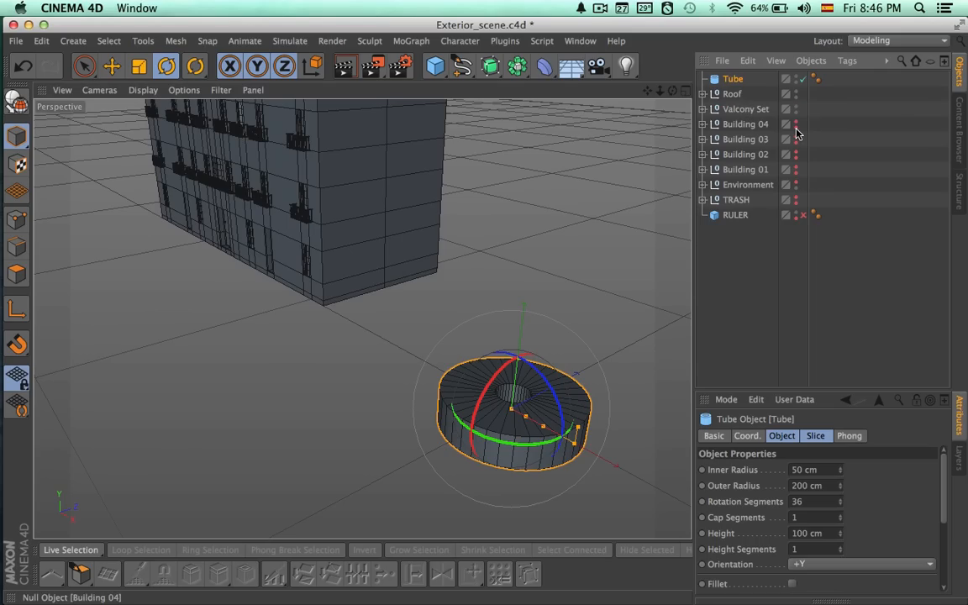
left_click(796, 127)
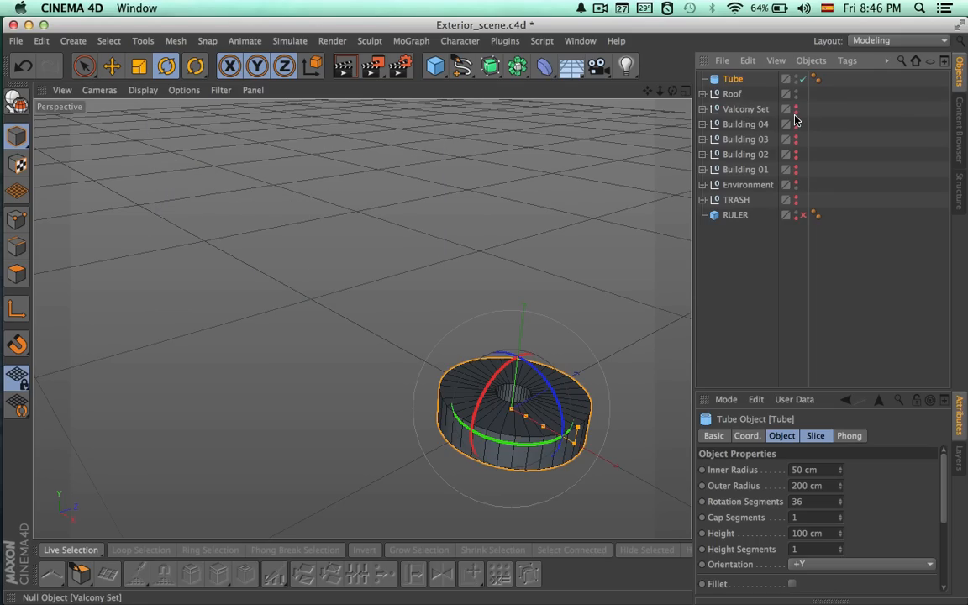
right_click_drag(546, 409, 641, 405, "alt")
middle_click_drag(641, 404, 606, 334, "alt")
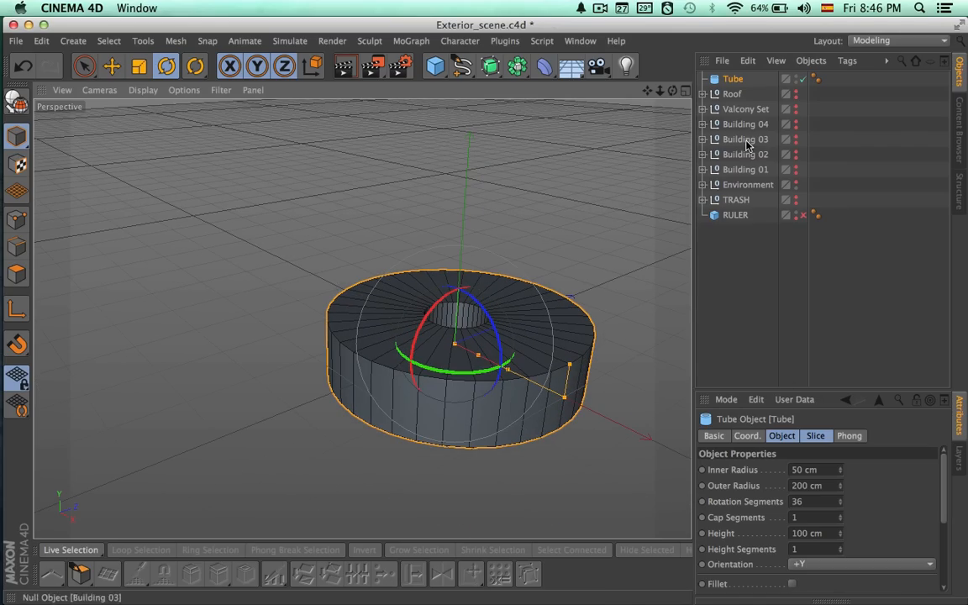
Set the Tube's rotation segments to 3.
double_click(820, 501)
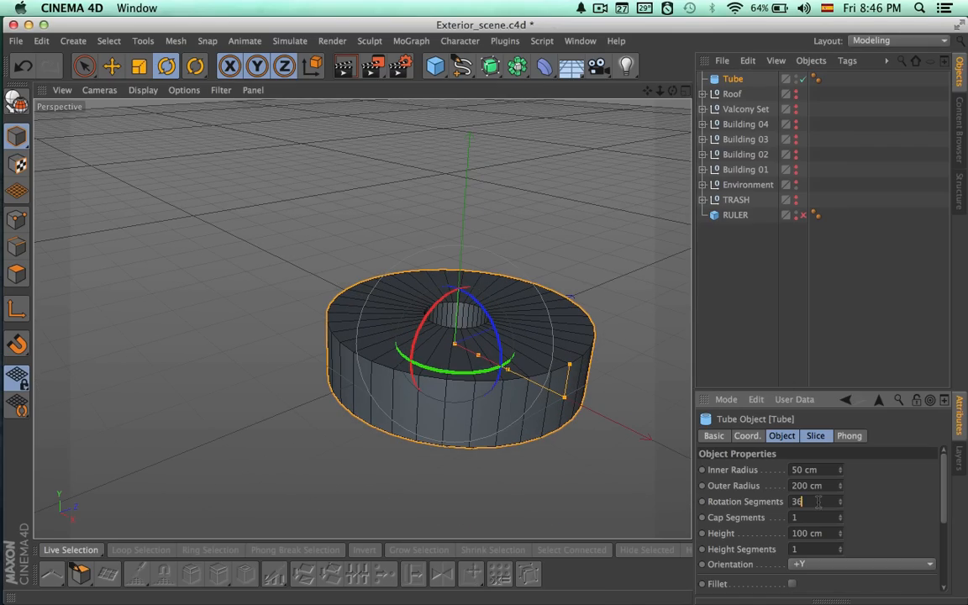
type("3")
key("Return")
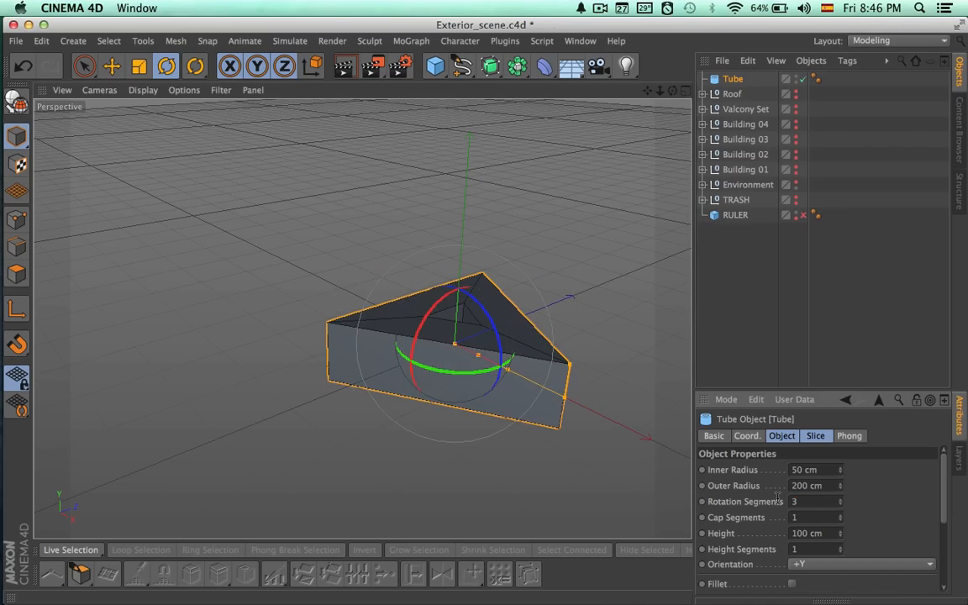
Shape the Tube into a thin triangular frame with an inner radius of about 156 cm and a height of about 22 cm.
left_click_drag(661, 432, 518, 380, "alt")
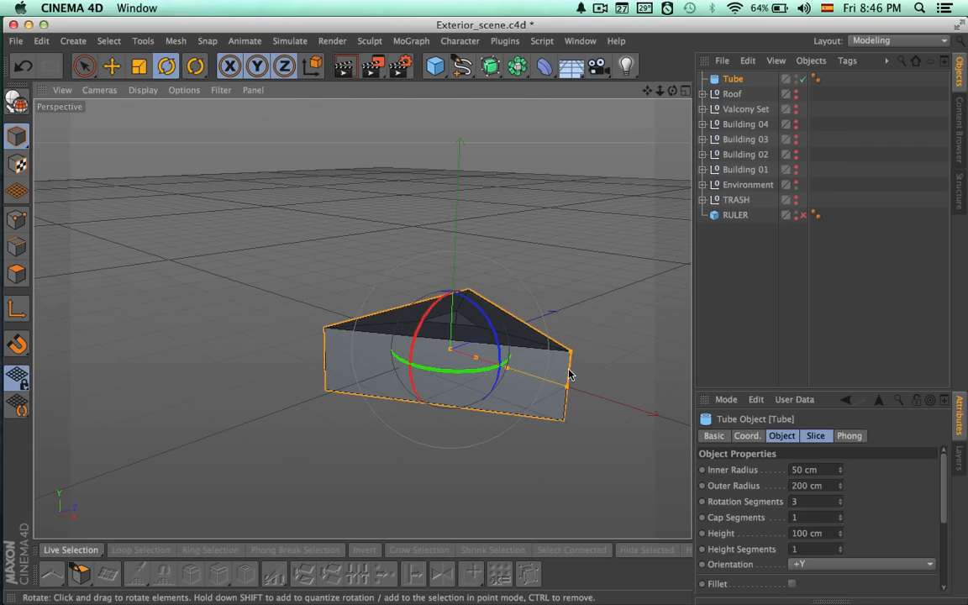
left_click_drag(572, 352, 560, 460)
left_click_drag(467, 343, 553, 447)
right_click_drag(417, 406, 516, 411, "alt")
middle_click_drag(520, 402, 462, 460, "alt")
left_click_drag(483, 449, 627, 249, "alt")
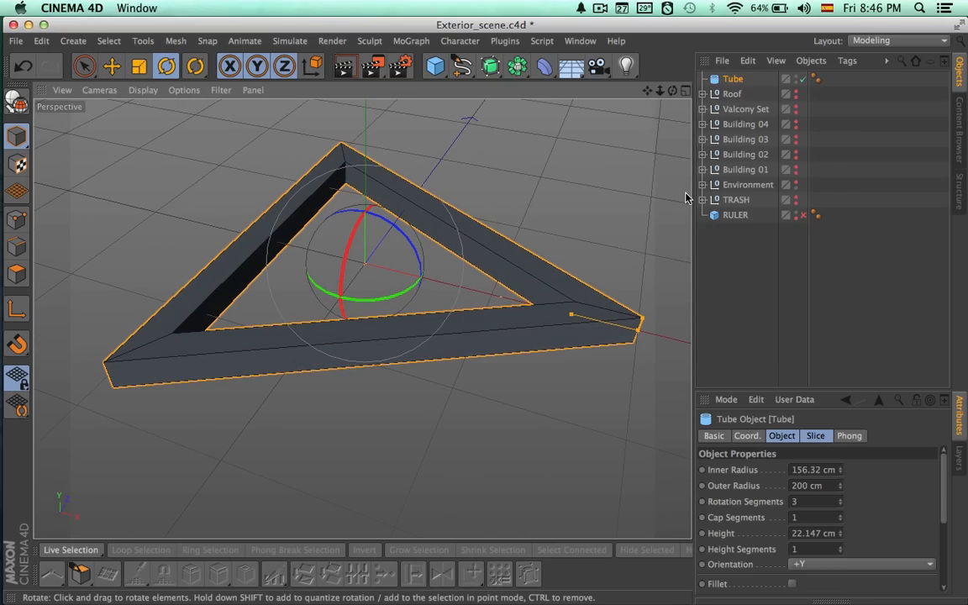
Try smoothing the triangular Tube with a Subdivision Surface, and remove that generator again.
left_click(493, 67, "alt")
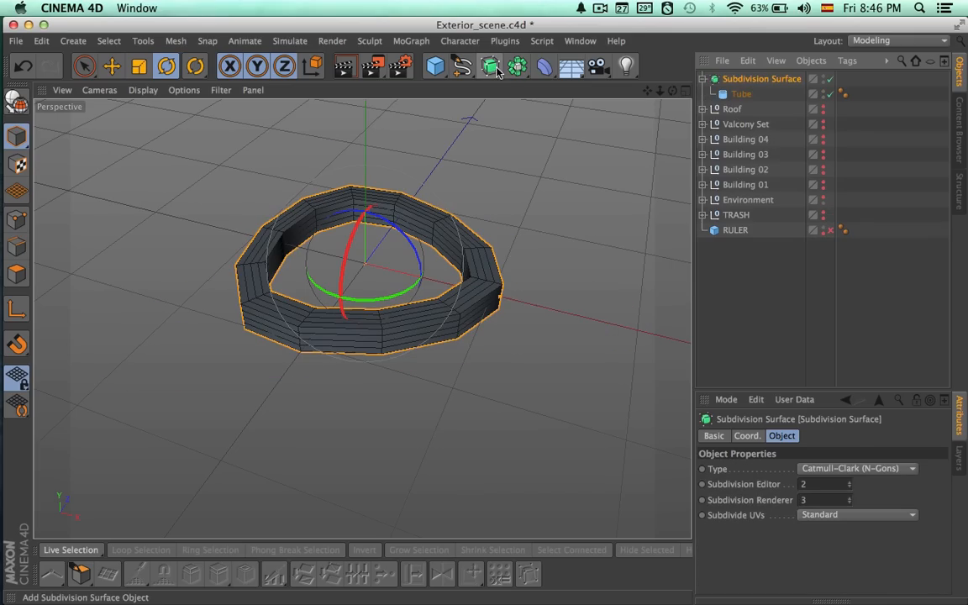
left_click(733, 96)
left_click_drag(667, 177, 625, 177, "alt")
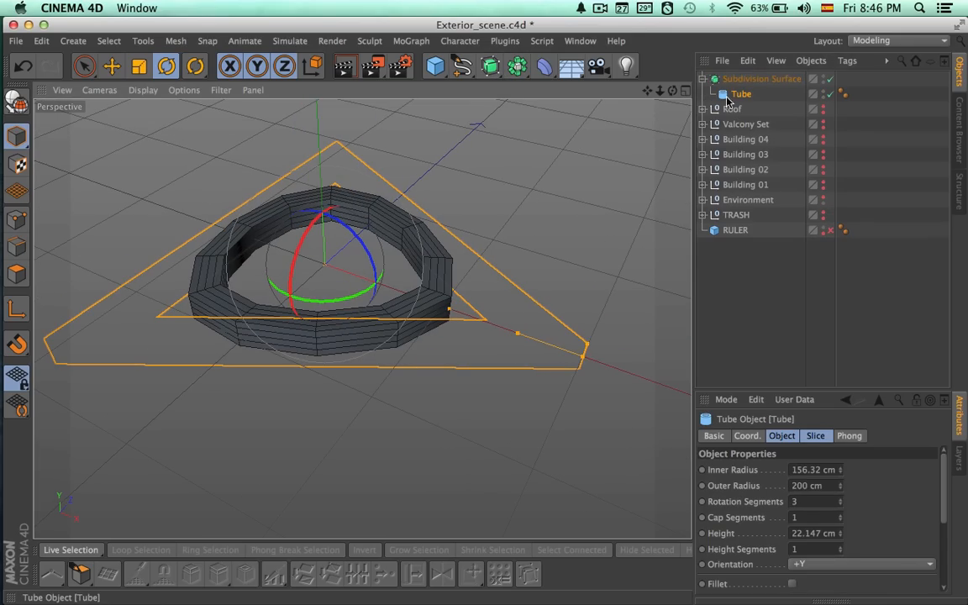
left_click_drag(740, 78, 738, 76)
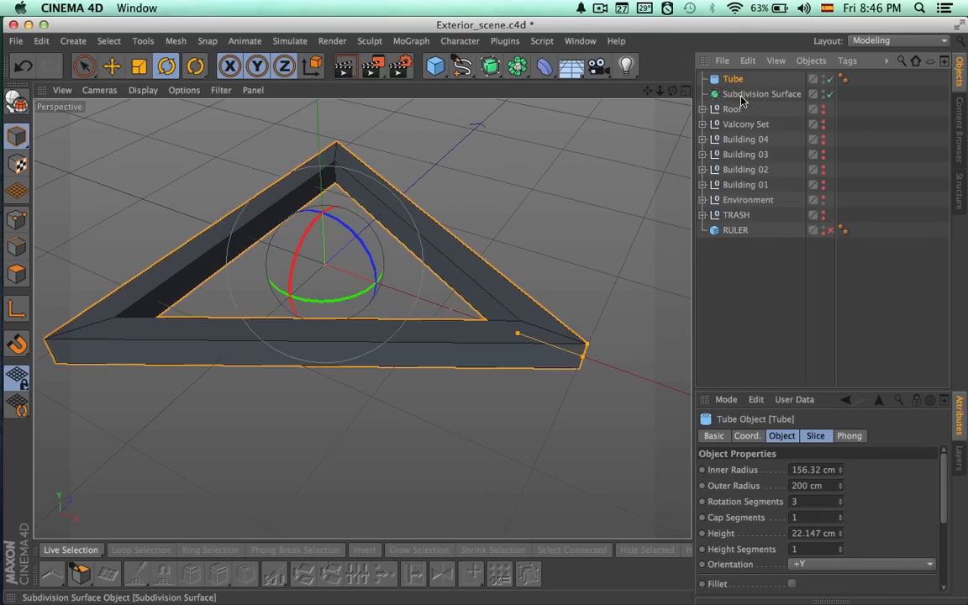
left_click(752, 94)
key("Delete")
Fine-tune the triangular Tube's height and thickness, and convert it to an editable polygon object.
left_click(733, 80)
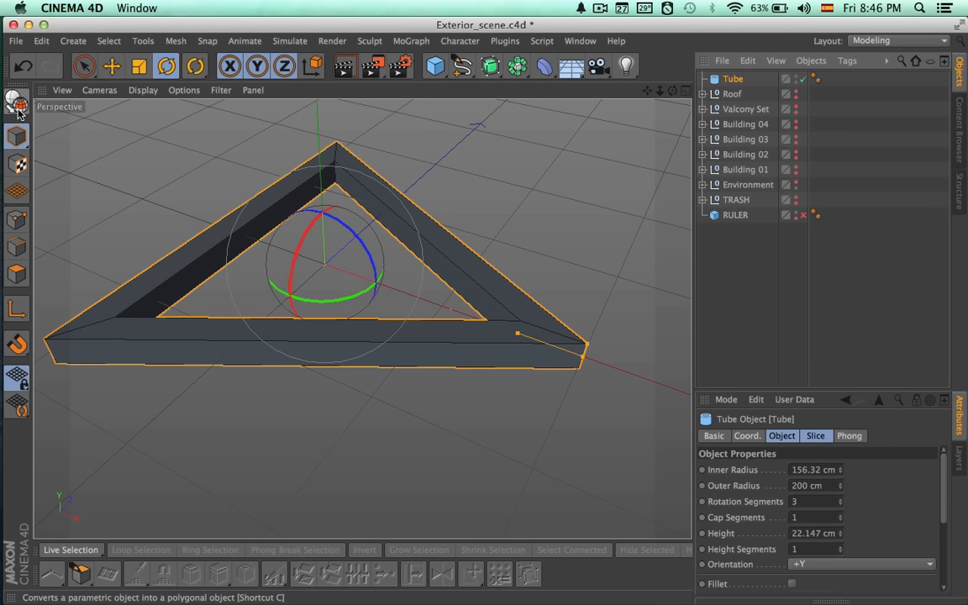
left_click_drag(370, 260, 479, 262, "alt")
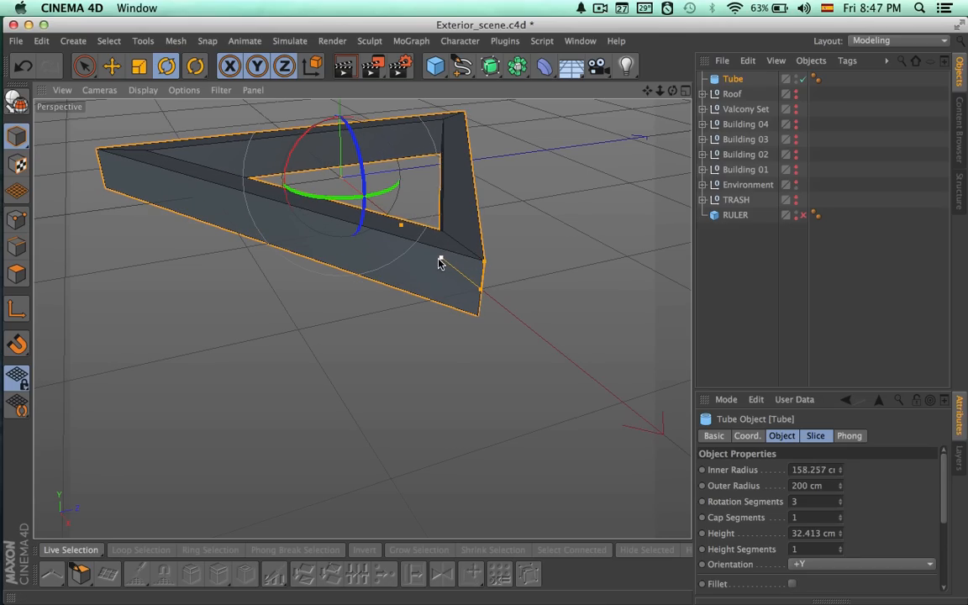
left_click_drag(450, 283, 434, 306, "alt")
left_click_drag(482, 265, 461, 270)
left_click_drag(520, 280, 660, 268, "alt")
left_click(17, 101)
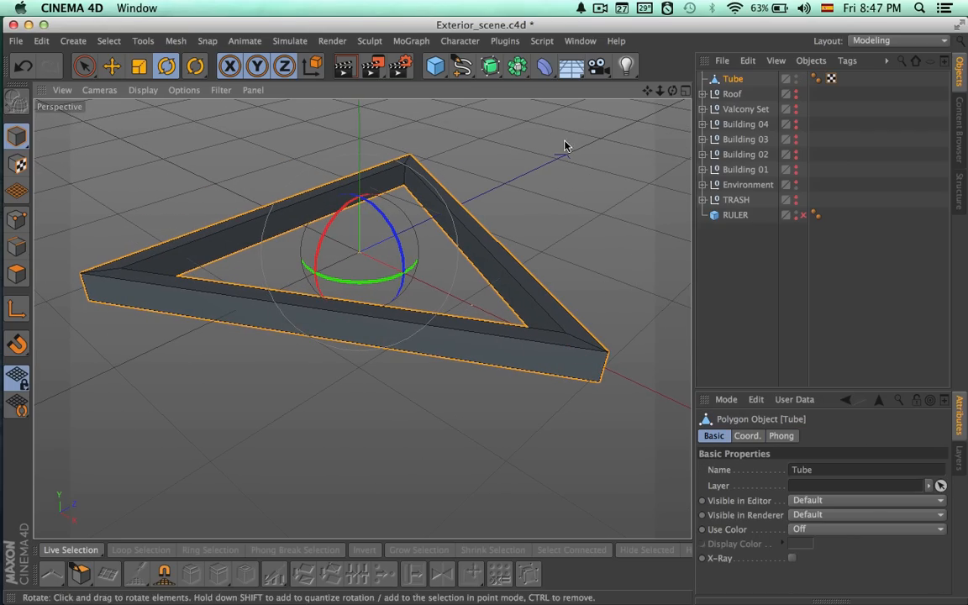
Select all points of the triangular frame and weld the coincident ones with the Optimize command.
left_click(17, 218)
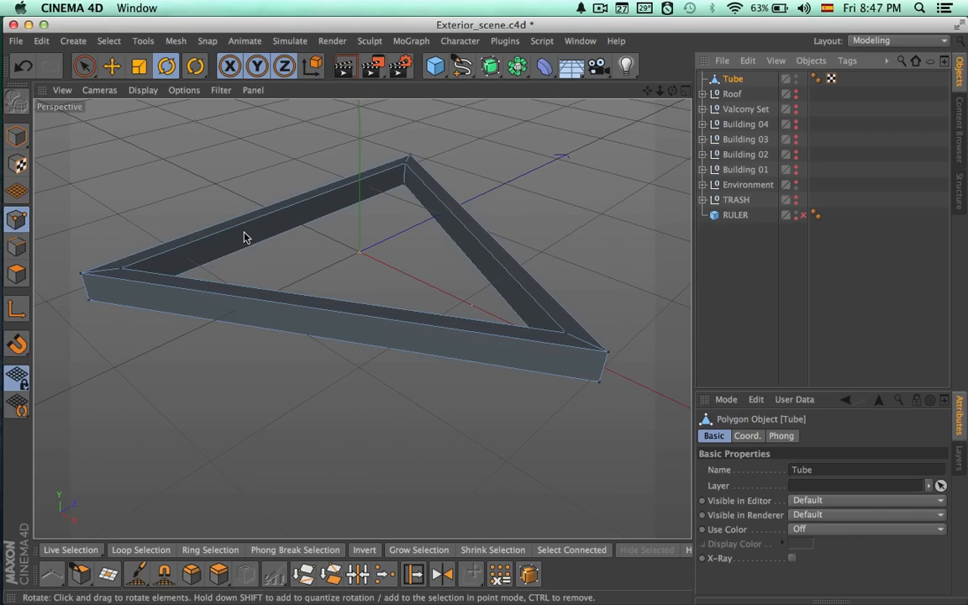
left_click(175, 41)
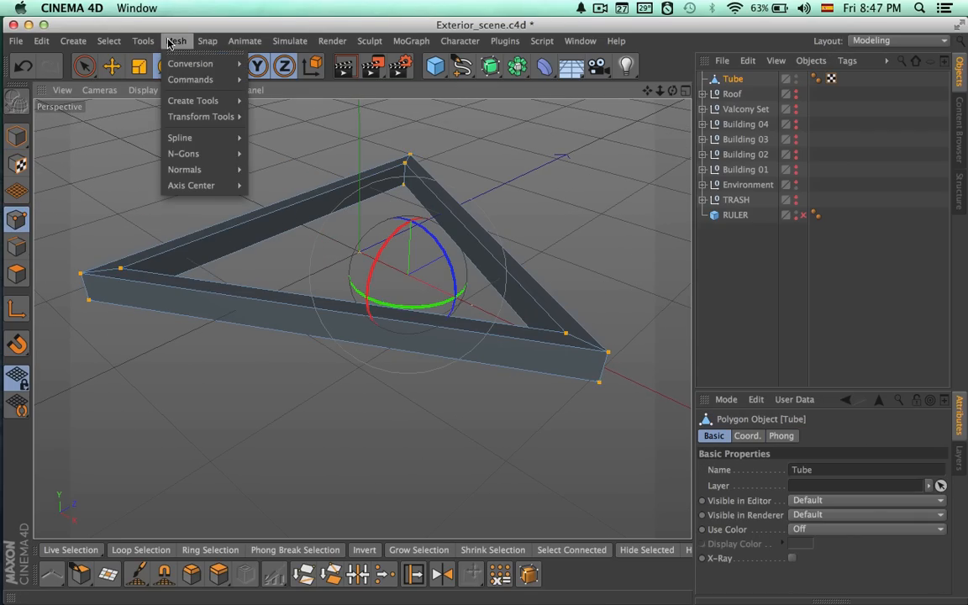
mouse_move(200, 80)
left_click(363, 346)
left_click_drag(387, 304, 624, 301)
left_click(627, 380)
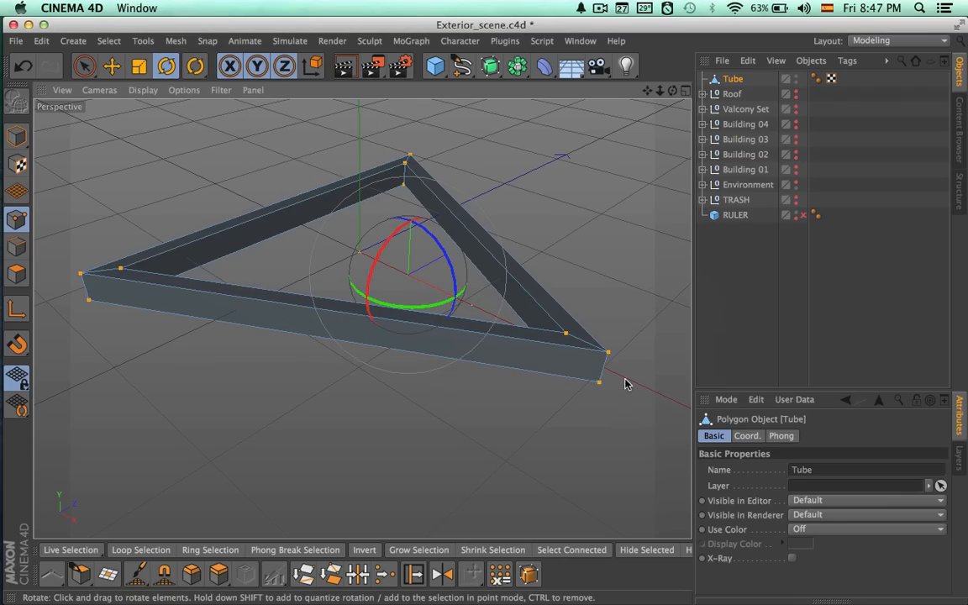
Try a single Subdivision Surface on the welded Tube, undoing the extra nested one, and disable the smoothing.
left_click(490, 65, "alt")
left_click(490, 65, "alt")
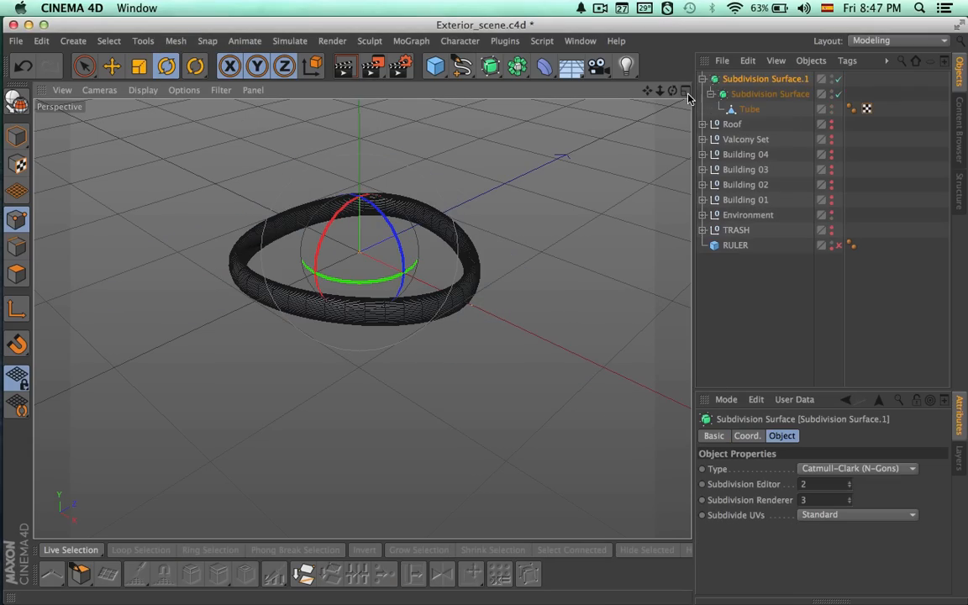
key("ctrl+z")
left_click(740, 95)
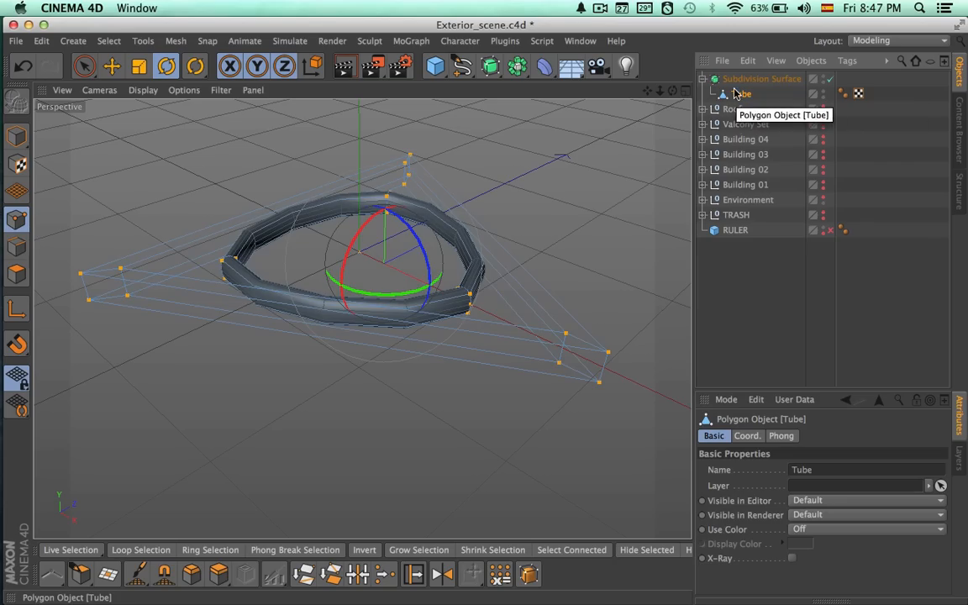
key("q")
left_click_drag(495, 283, 539, 308, "alt")
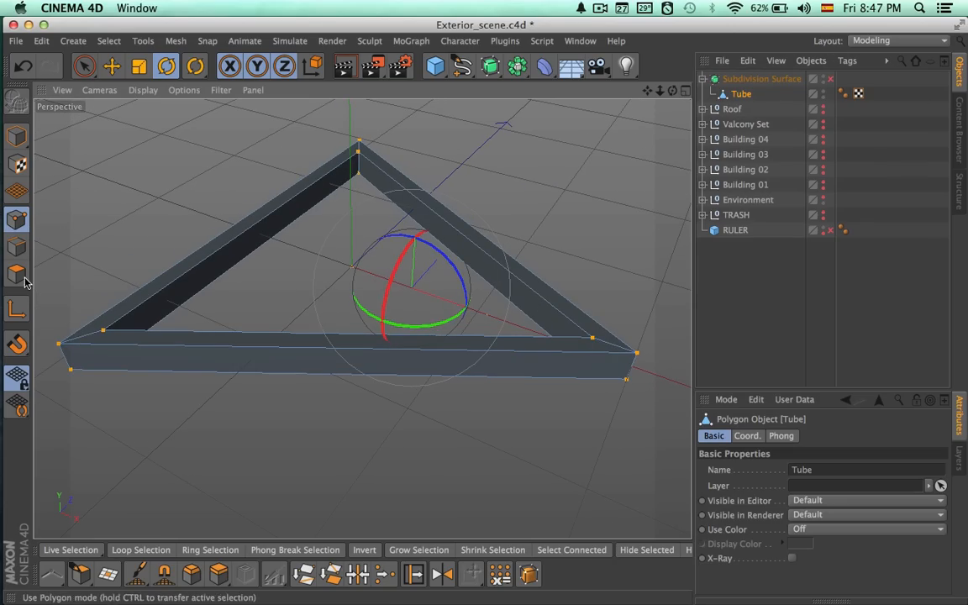
Select the long edges of all three sides of the frame, including hidden ones, with Only Select Visible Elements disabled.
left_click(17, 246)
key("9")
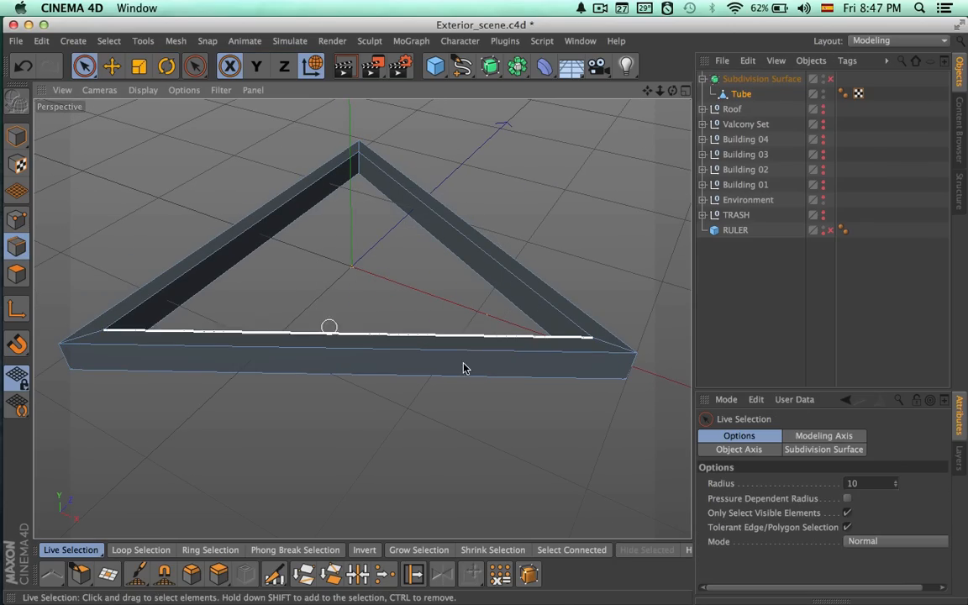
left_click(849, 515)
left_click_drag(419, 400, 410, 330)
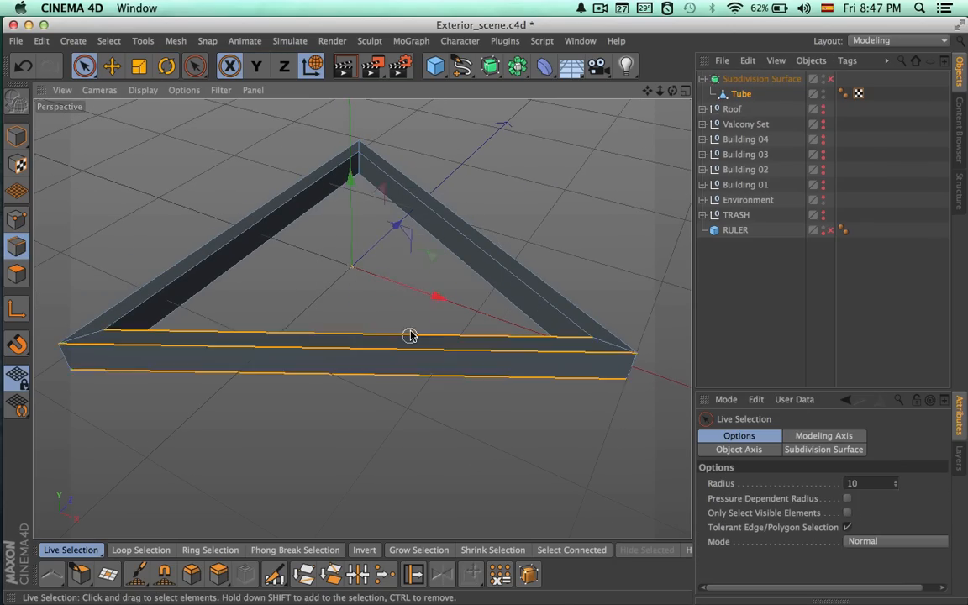
left_click_drag(328, 268, 244, 228, "shift")
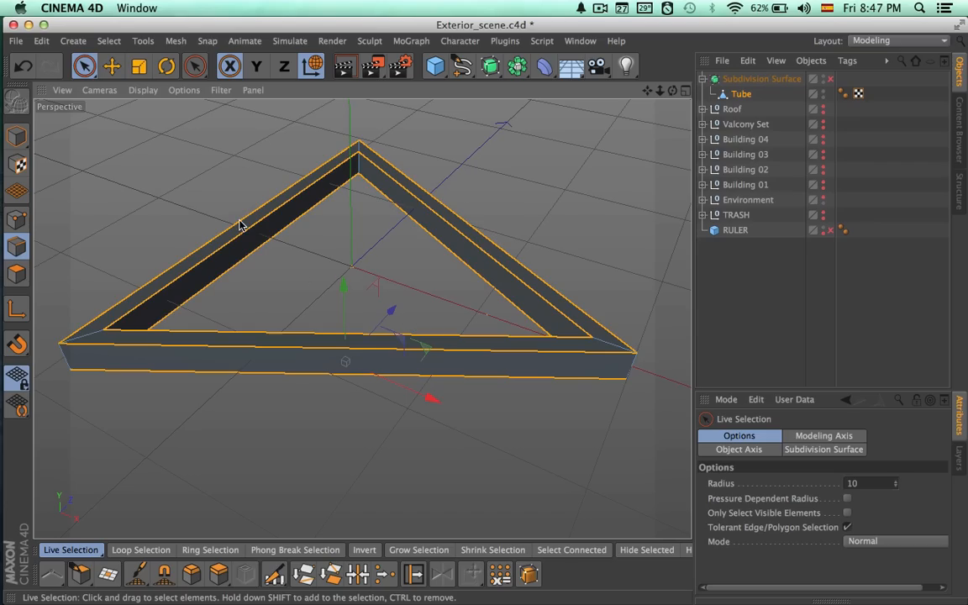
Try an Edge Cut with 3 subdivisions on the selected edges, and check it with the Subdivision Surface toggled.
left_click(275, 575)
left_click_drag(775, 500, 737, 496)
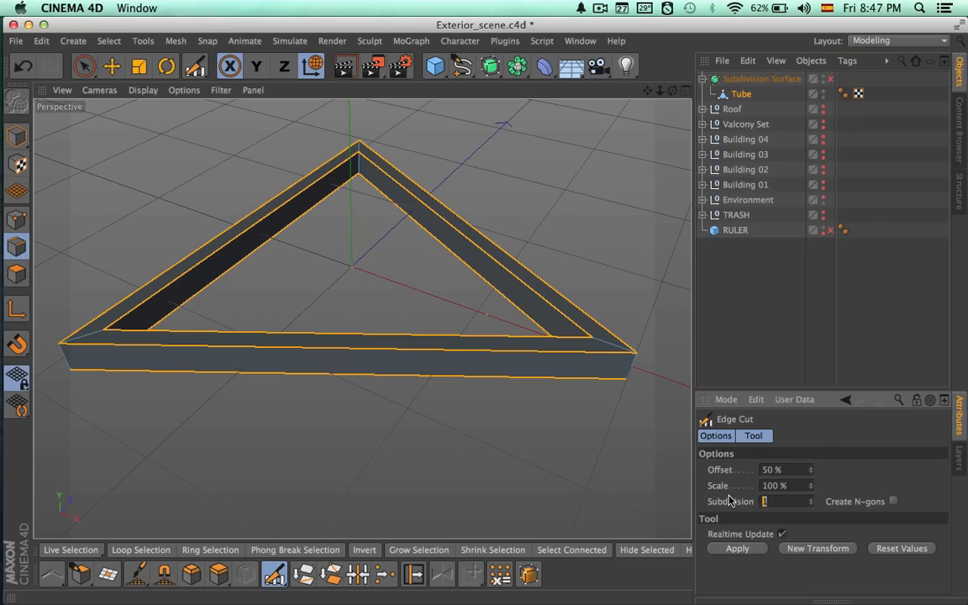
key("q")
left_click_drag(628, 417, 563, 391, "alt")
key("q")
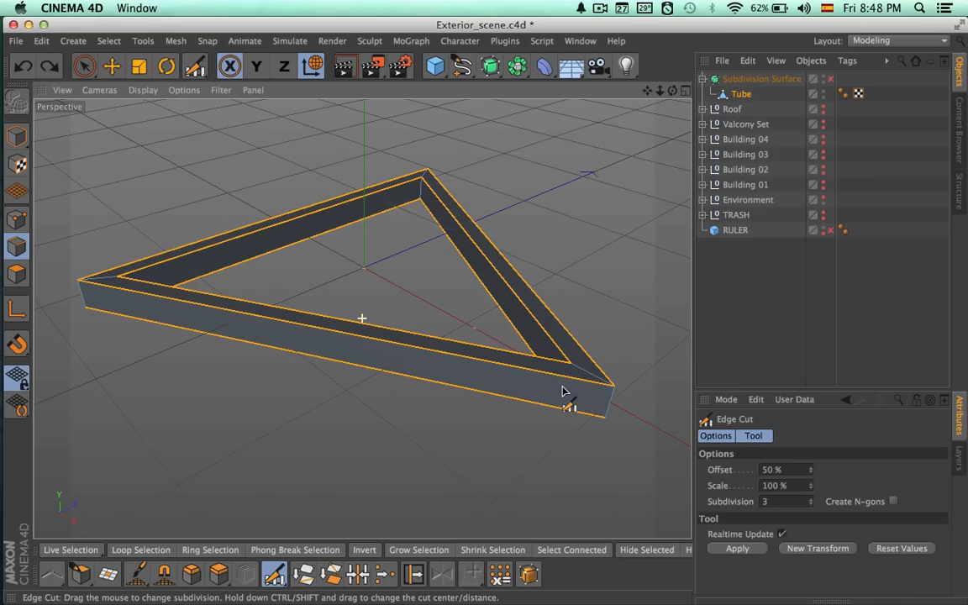
Deselect the edges, take the Tube out of the Subdivision Surface and delete that generator.
key("space")
left_click(627, 347)
right_click_drag(627, 346, 367, 360, "alt")
right_click_drag(580, 227, 232, 239, "alt")
left_click_drag(249, 242, 633, 132, "alt")
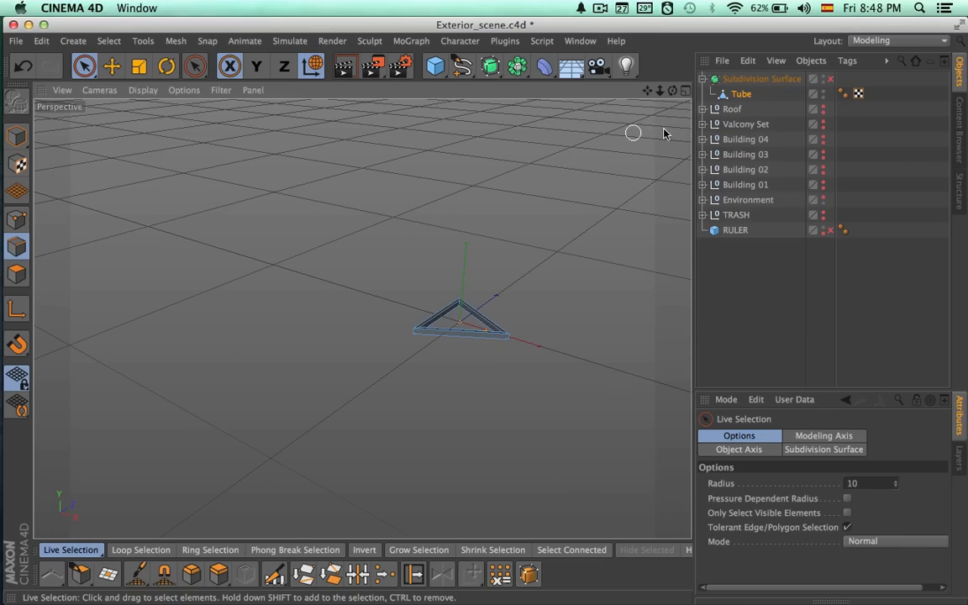
left_click_drag(741, 93, 738, 79)
left_click(744, 94)
key("Delete")
Rename the Tube object as Base.
left_click(736, 81)
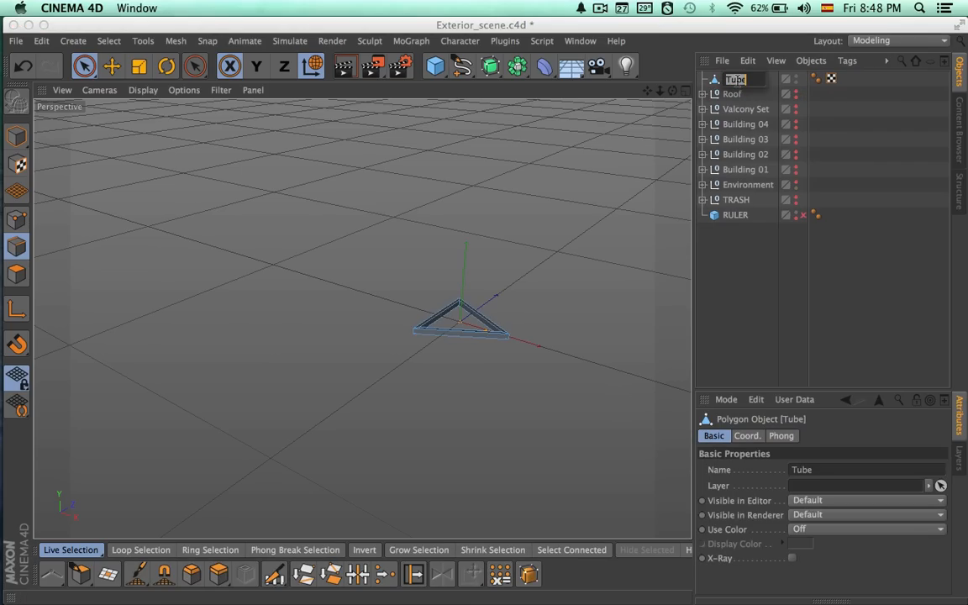
type("Base")
key("Return")
Show Roof and Building 04 again, and switch to Model mode with Base selected.
left_click_drag(605, 208, 442, 235, "alt")
right_click_drag(443, 236, 405, 239, "alt")
right_click_drag(544, 243, 340, 251, "alt")
left_click(795, 96, "alt")
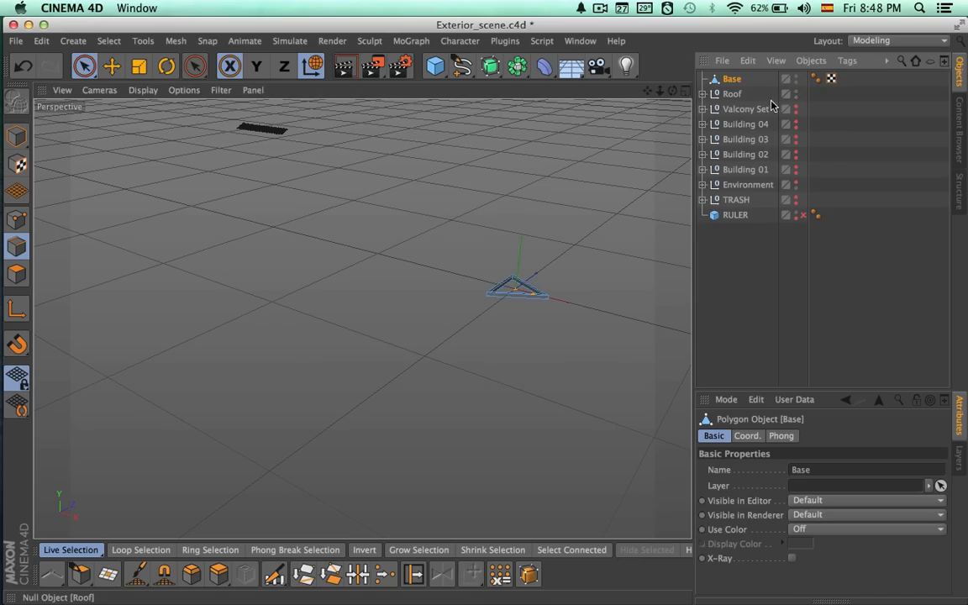
middle_click_drag(497, 208, 519, 220, "alt")
left_click(731, 78)
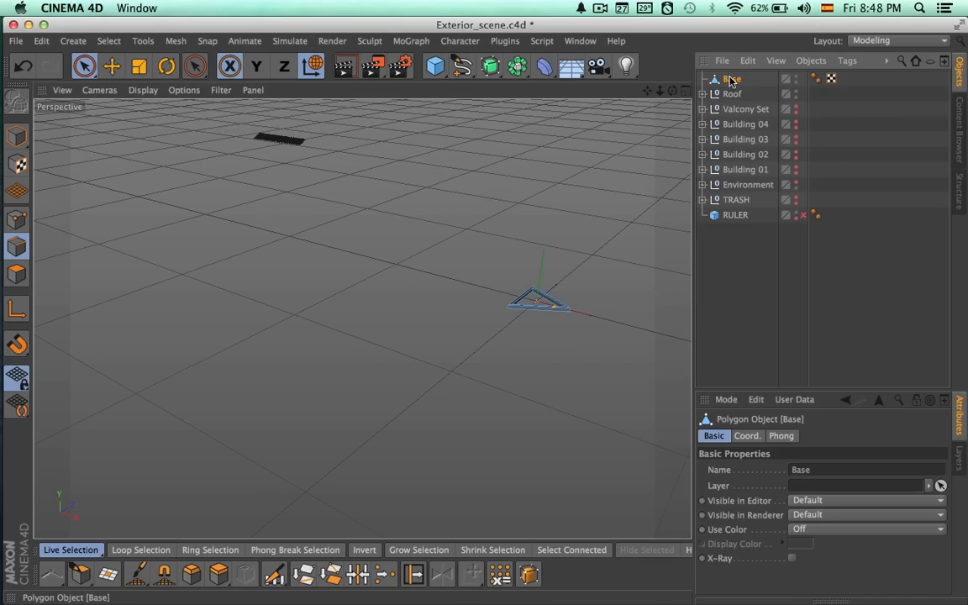
left_click(17, 137)
left_click_drag(601, 318, 240, 225)
left_click(795, 127, "alt")
Raise Base up the facade of Building 04 and place it just below the tile strip over the balconies.
right_click_drag(390, 165, 571, 175, "alt")
middle_click_drag(384, 196, 553, 260, "alt")
right_click_drag(330, 258, 508, 247, "alt")
middle_click_drag(432, 269, 501, 273, "alt")
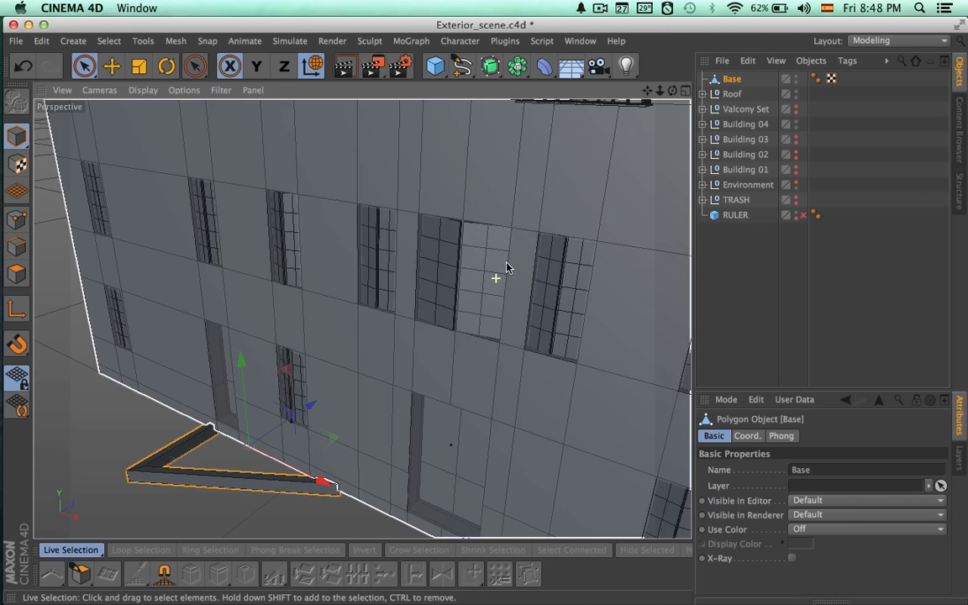
left_click_drag(501, 273, 510, 251, "alt")
left_click_drag(234, 400, 209, 116)
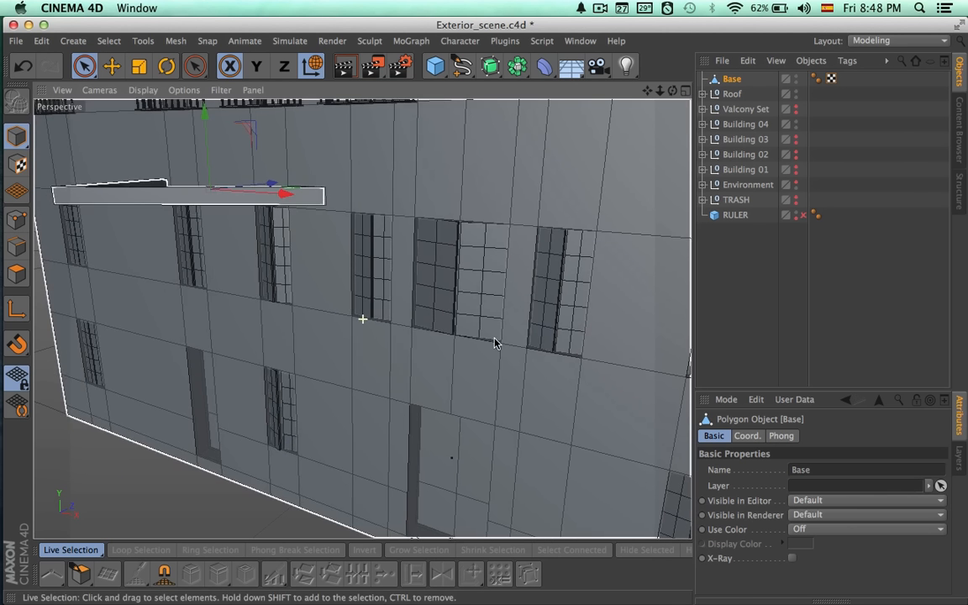
middle_click_drag(495, 343, 573, 425, "alt")
left_click_drag(285, 266, 295, 157)
left_click_drag(292, 233, 514, 219, "alt")
middle_click_drag(294, 276, 363, 320, "alt")
left_click_drag(363, 320, 385, 311, "alt")
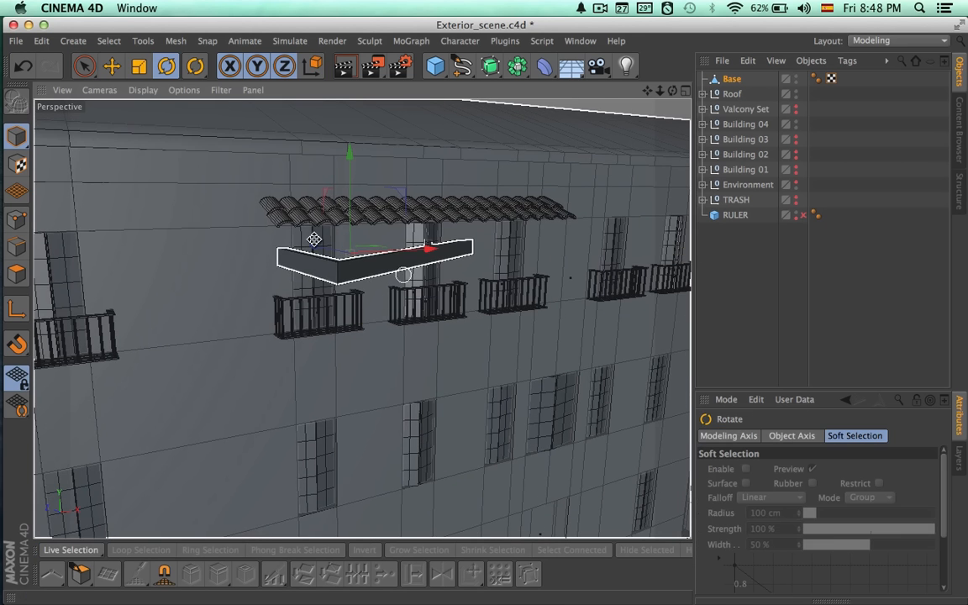
Rotate Base to stand upright and perpendicular to the facade, and scale it down uniformly to a small bracket.
key("r")
left_click_drag(301, 239, 517, 271)
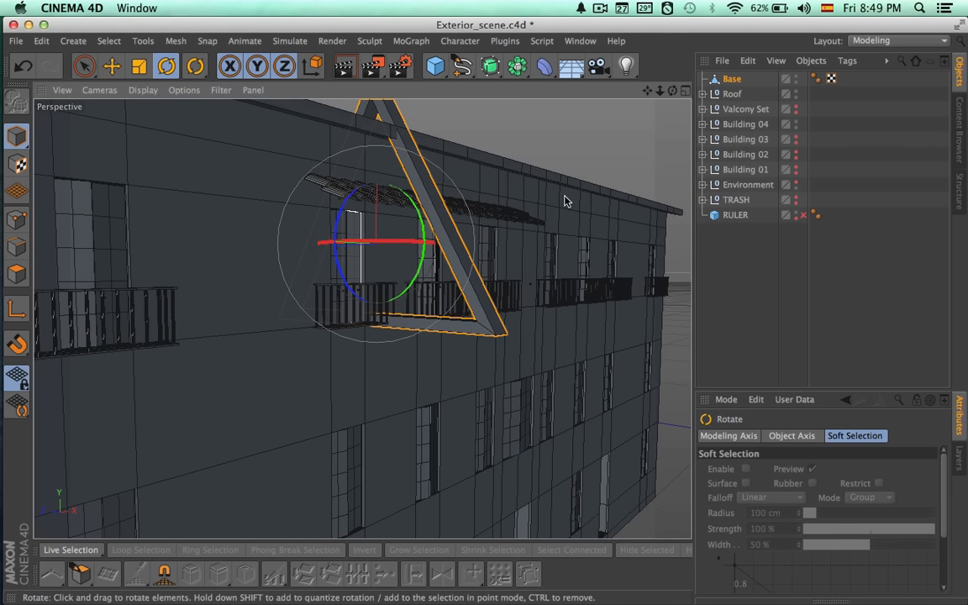
key("t")
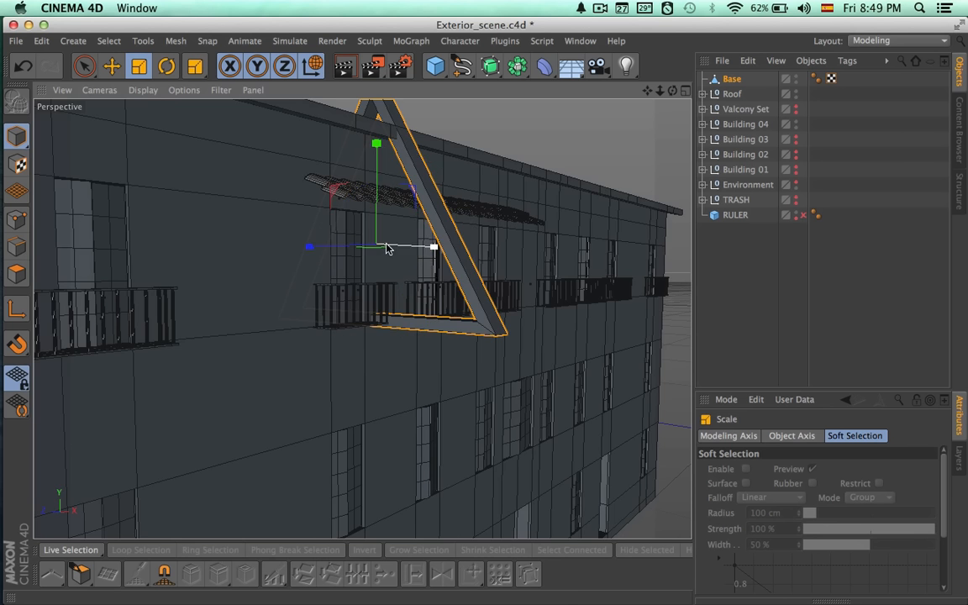
left_click_drag(377, 249, 62, 412)
left_click_drag(275, 448, 308, 437, "alt")
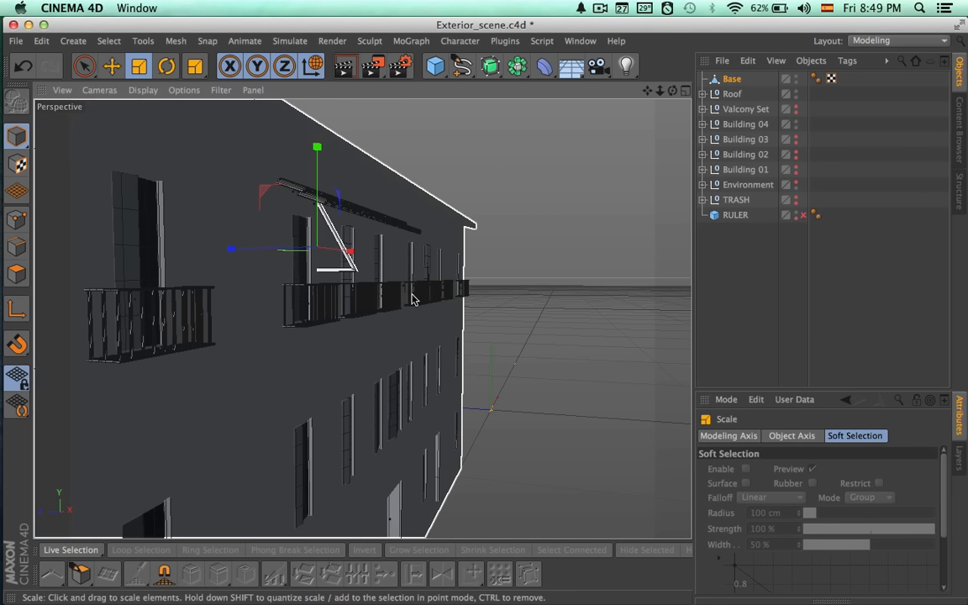
Rotate Base so its straight side runs parallel to the facade and its point faces outward.
key("r")
left_click_drag(444, 270, 406, 162, "alt")
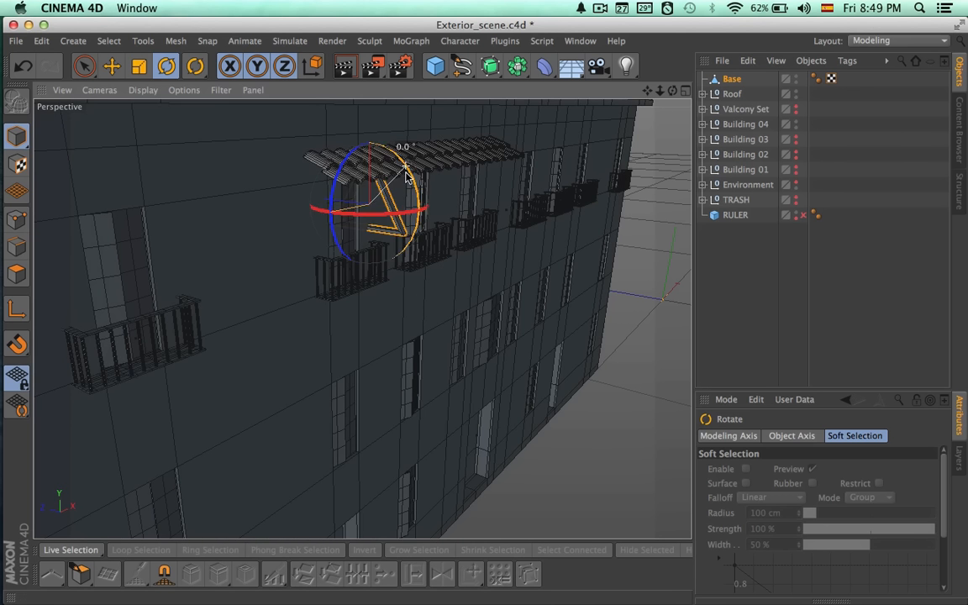
left_click_drag(404, 265, 406, 260, "shift")
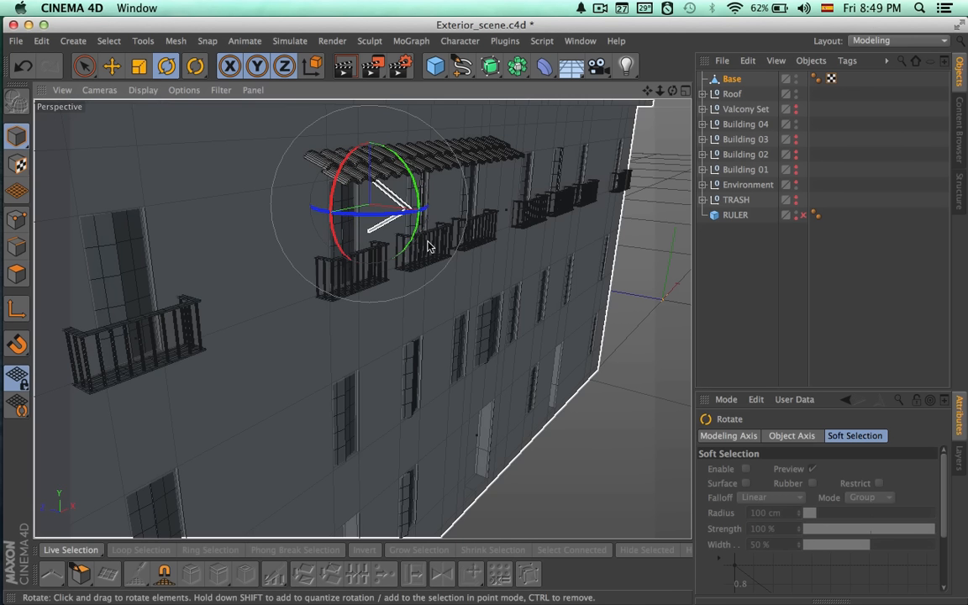
Move Base along the facade to just below the near end of the tile strip.
key("space")
left_click_drag(425, 204, 374, 210)
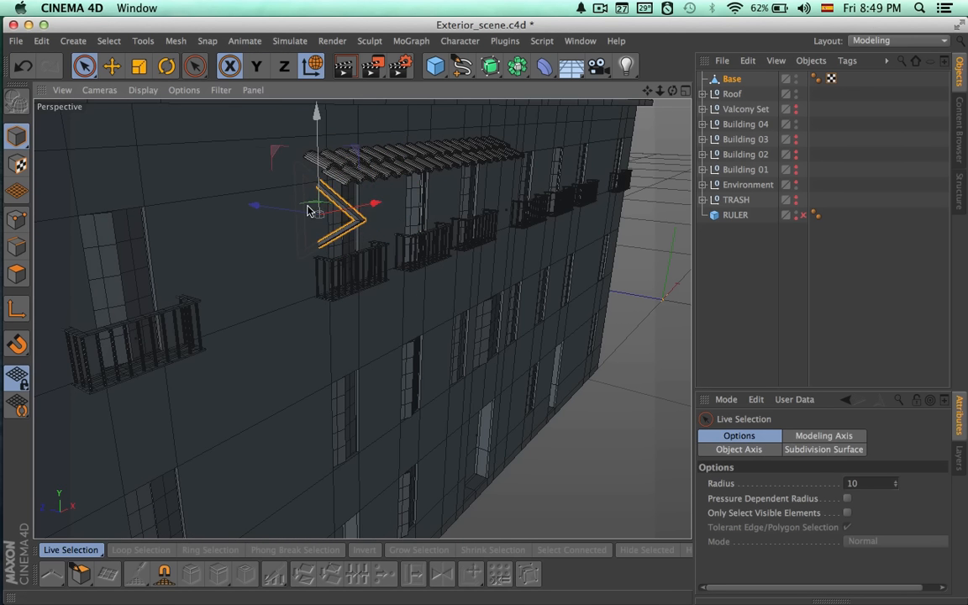
left_click_drag(268, 211, 468, 293)
left_click_drag(525, 269, 385, 281, "alt")
middle_click_drag(385, 264, 447, 250, "alt")
left_click_drag(256, 232, 377, 224)
left_click_drag(214, 165, 212, 149)
left_click_drag(245, 202, 2, 353, "alt")
Adjust the scale of Base and move it inward until its upright side sits against the facade.
key("t")
right_click_drag(271, 213, 383, 221, "alt")
middle_click_drag(382, 221, 570, 283, "alt")
right_click_drag(570, 282, 582, 330, "alt")
middle_click_drag(581, 330, 521, 316, "alt")
key("space")
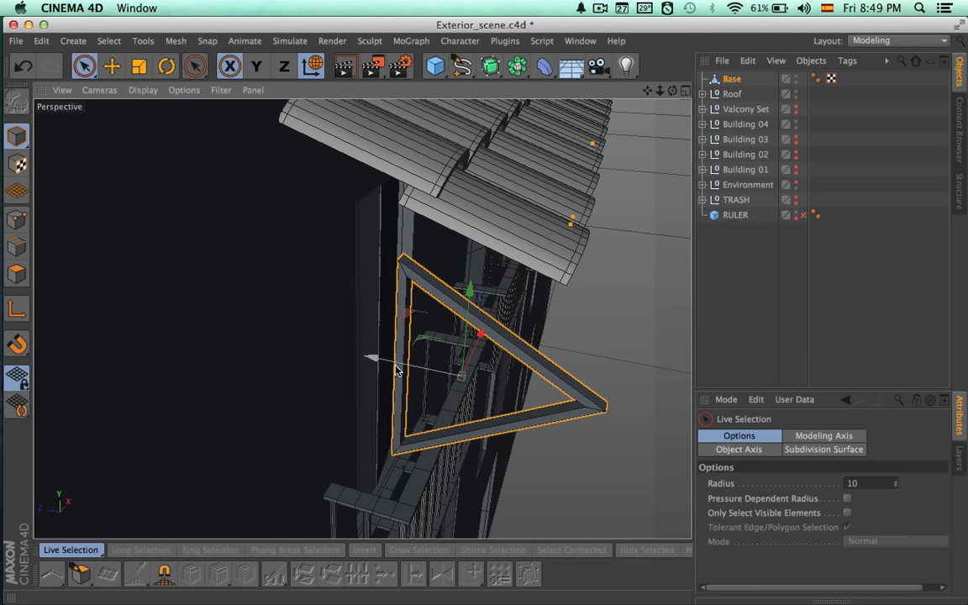
left_click_drag(383, 362, 281, 335)
left_click_drag(458, 317, 441, 296, "alt")
left_click_drag(381, 218, 250, 214, "alt")
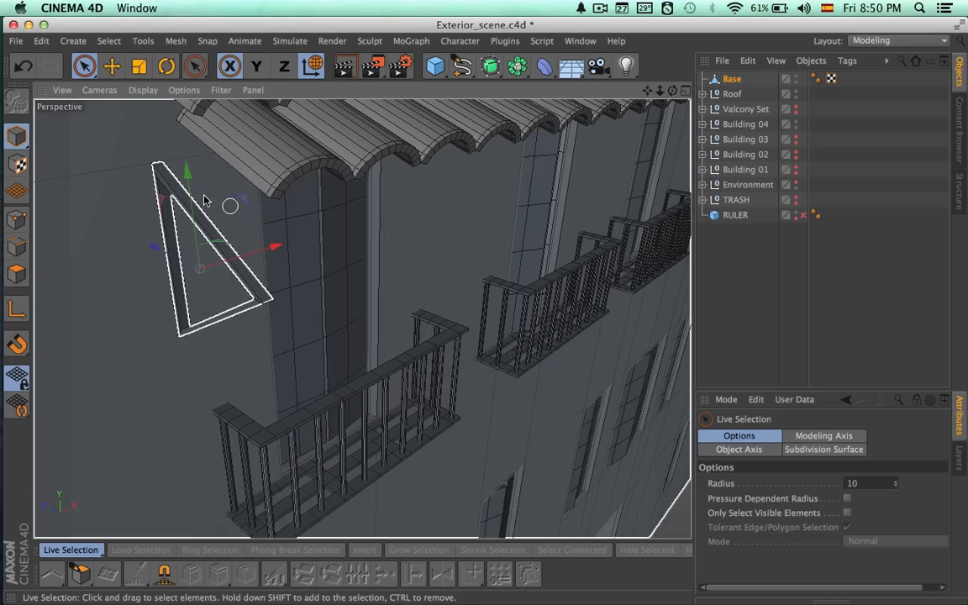
Raise Base until its upper corner reaches the top of the tile strip under the end tile.
left_click_drag(190, 197, 186, 118)
left_click_drag(296, 193, 542, 302, "alt")
middle_click_drag(542, 302, 640, 339, "alt")
left_click_drag(601, 365, 665, 372, "alt")
middle_click_drag(531, 314, 490, 307, "alt")
right_click_drag(487, 302, 430, 286, "alt")
left_click_drag(524, 220, 151, 258)
Move the outer corner points of Base up and outward so its sloping bar follows the underside of the tiles.
left_click(17, 219)
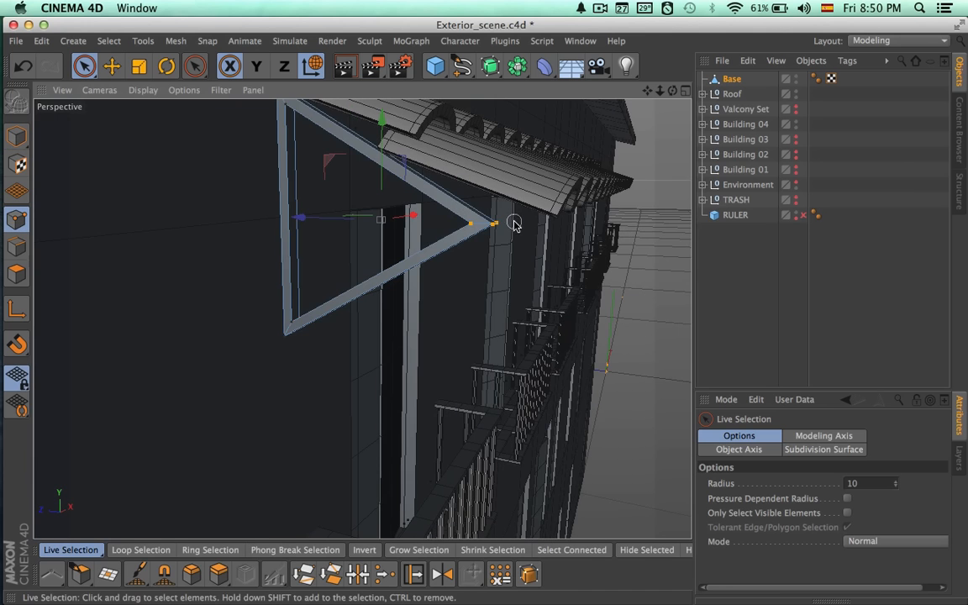
left_click_drag(539, 234, 449, 206, "alt")
left_click_drag(395, 137, 450, 110)
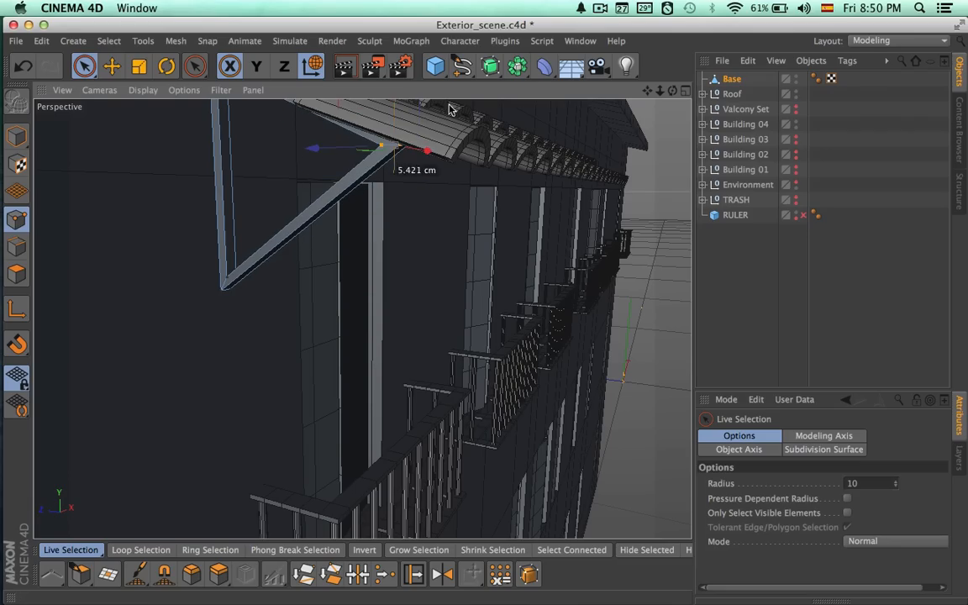
left_click(687, 91)
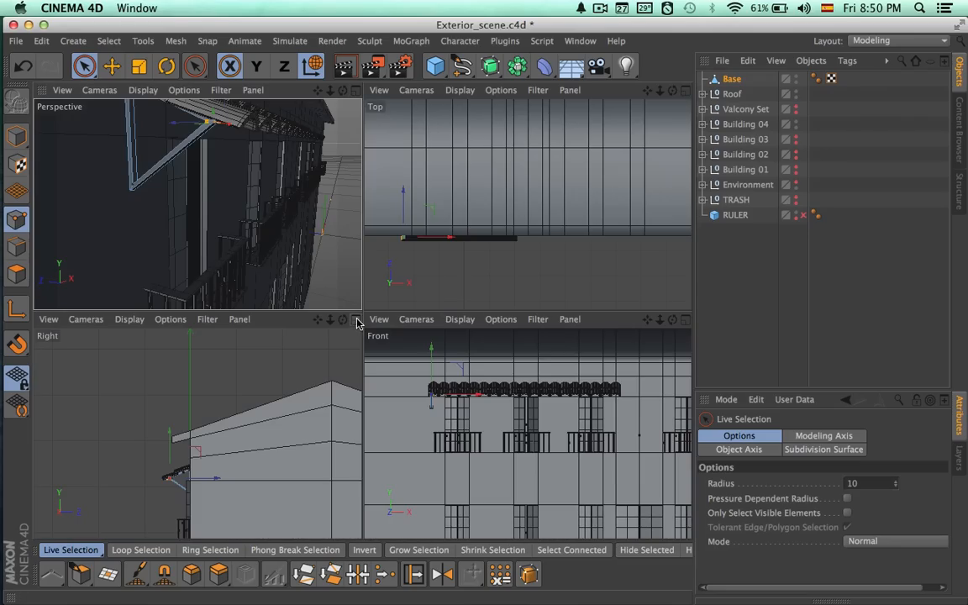
left_click(357, 323)
scroll(367, 331, "up", 6)
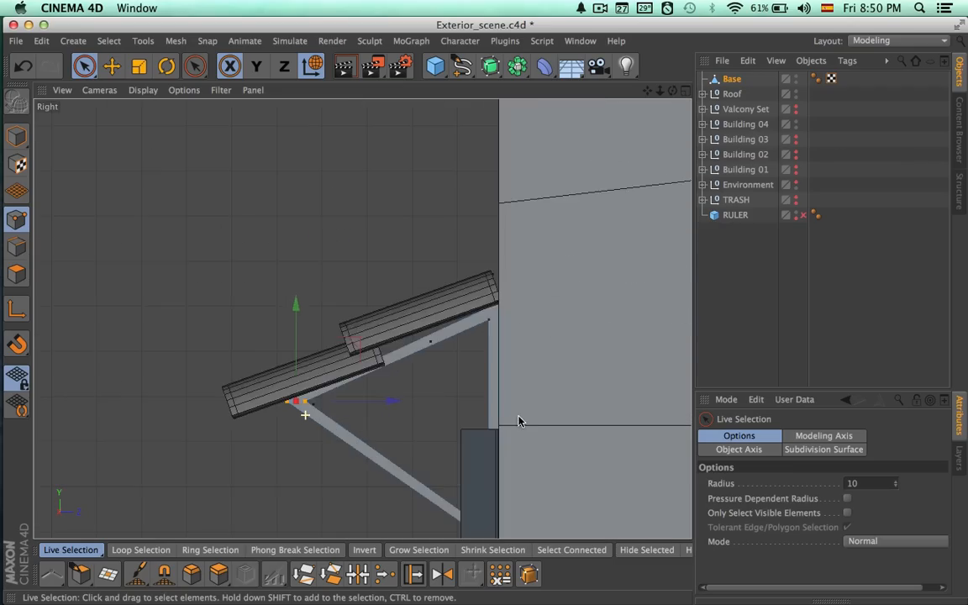
scroll(340, 327, "up", 2)
left_click_drag(336, 336, 242, 335)
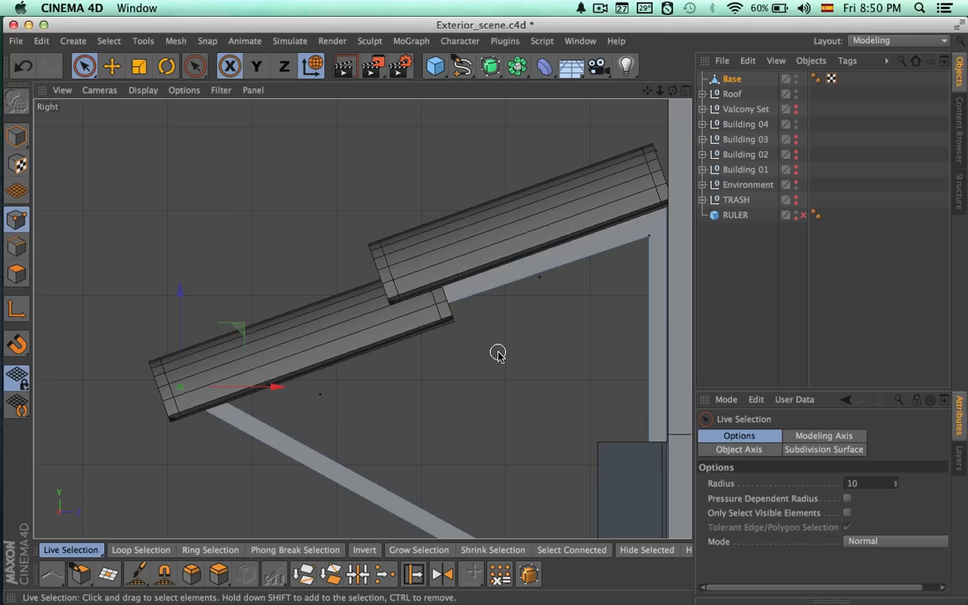
Return to Model mode and nudge the whole Base bracket into place beneath the tiles.
scroll(500, 356, "down", 4)
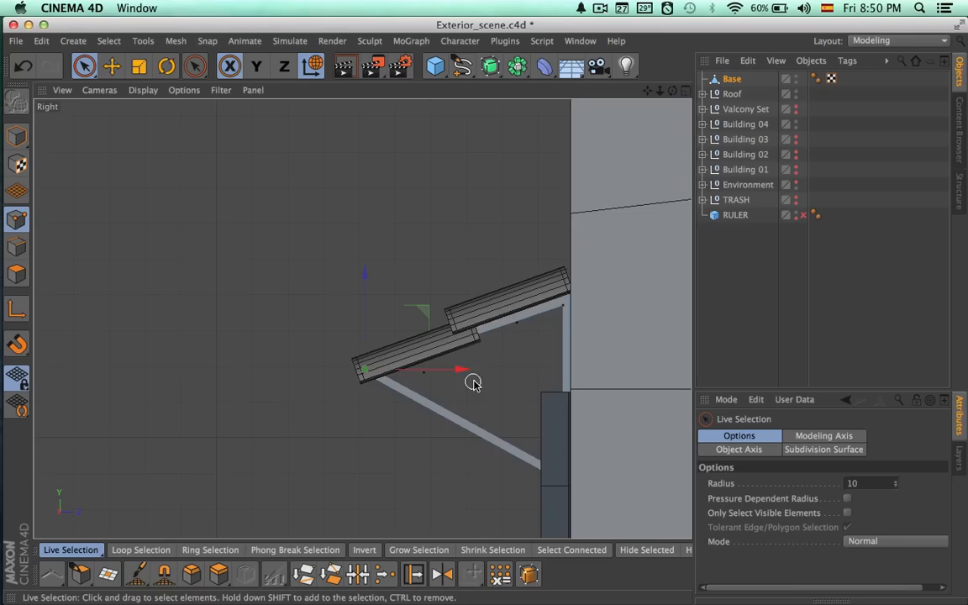
scroll(462, 382, "down", 2)
left_click(21, 147)
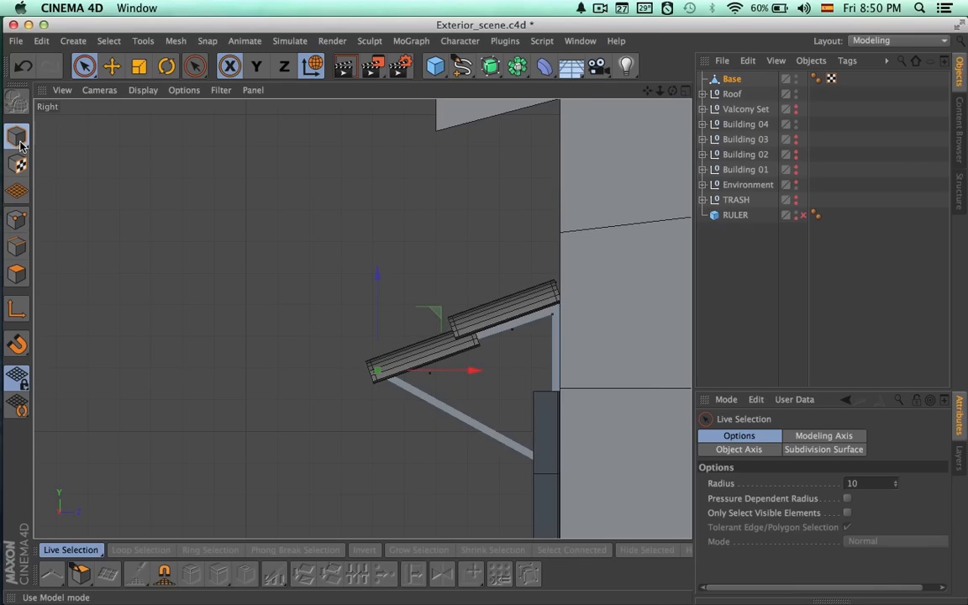
left_click_drag(519, 345, 512, 337)
Duplicate Base and move the copy about 430 cm along X to the other end of the tile strip.
left_click(686, 91)
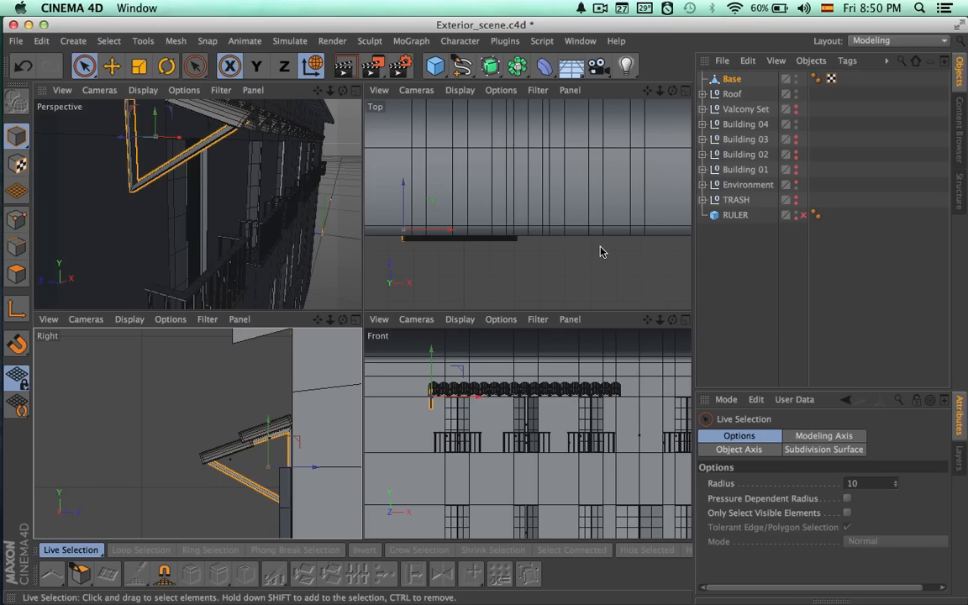
left_click(685, 320)
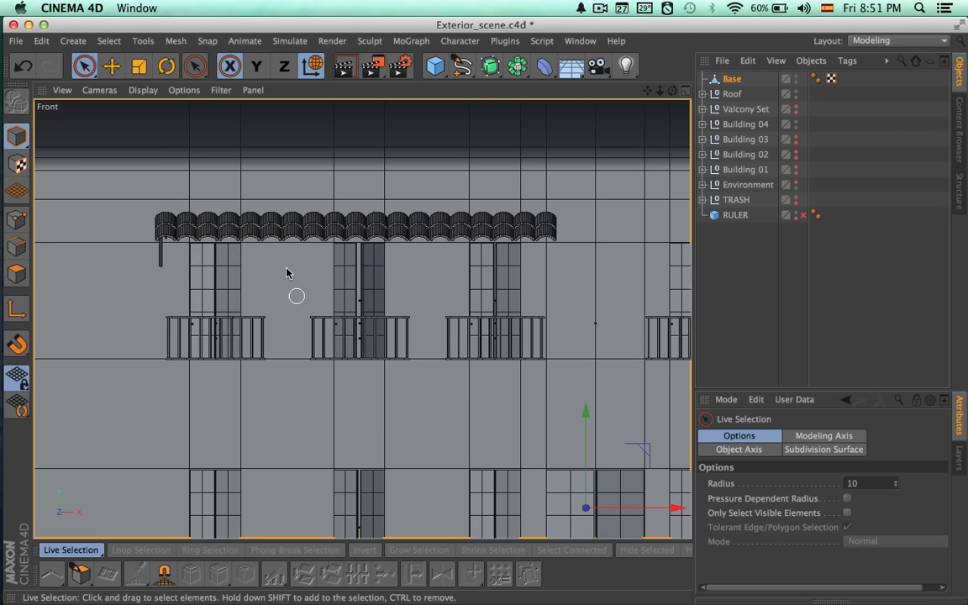
left_click(338, 265)
scroll(208, 262, "up", 5)
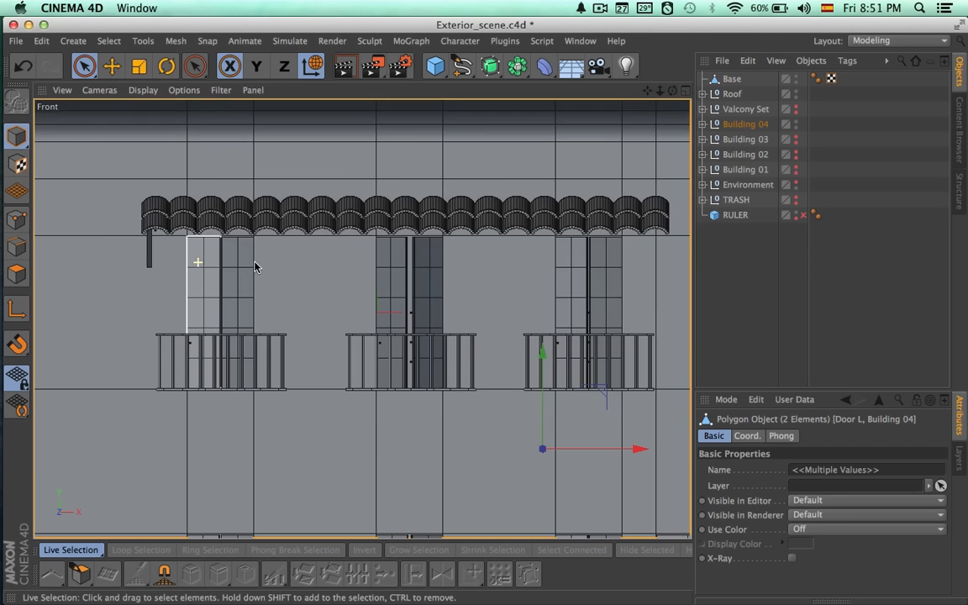
left_click(726, 80)
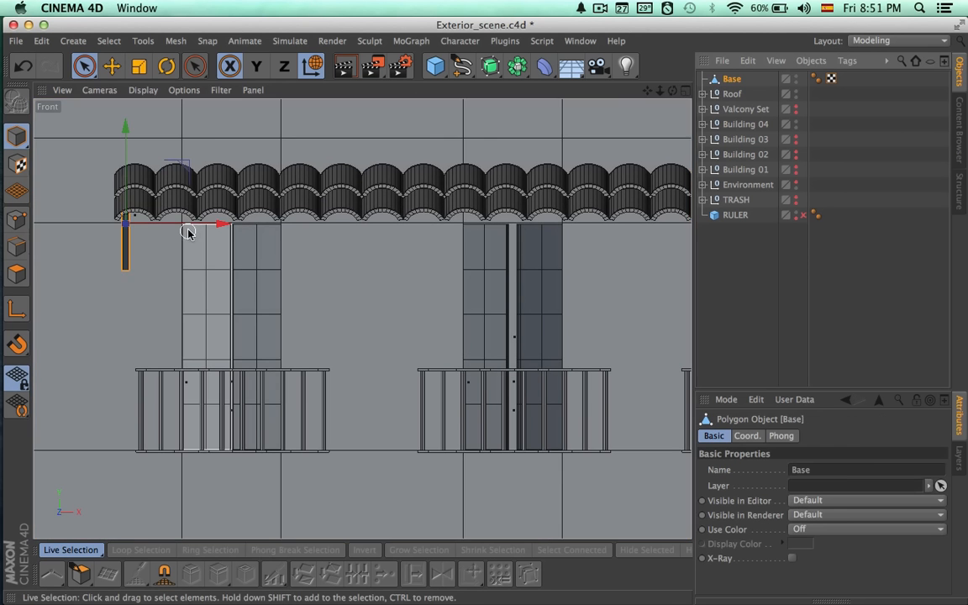
key("super+c")
key("super+v")
scroll(300, 220, "down", 1)
middle_click_drag(312, 258, 228, 276, "alt")
scroll(379, 267, "down", 3)
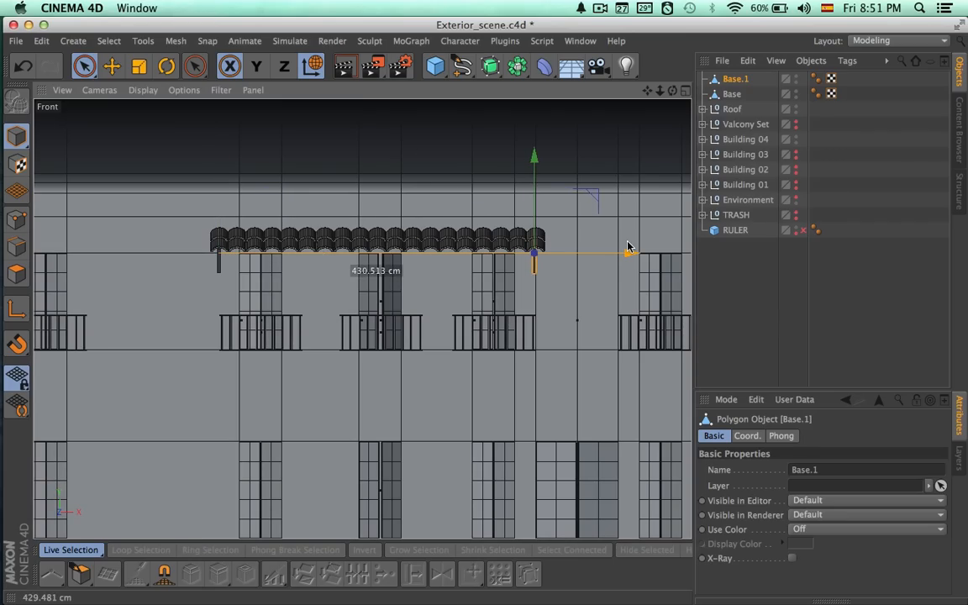
left_click_drag(628, 247, 629, 247)
Rename the duplicated bracket as Base R.
double_click(734, 80)
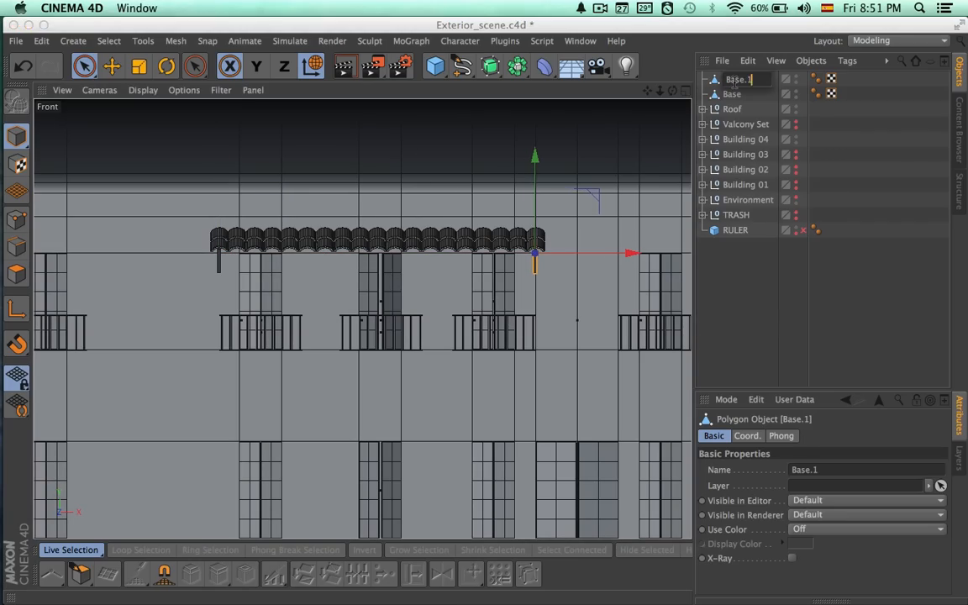
type("R")
key("Return")
Rename the original Base bracket as Base L.
double_click(735, 95)
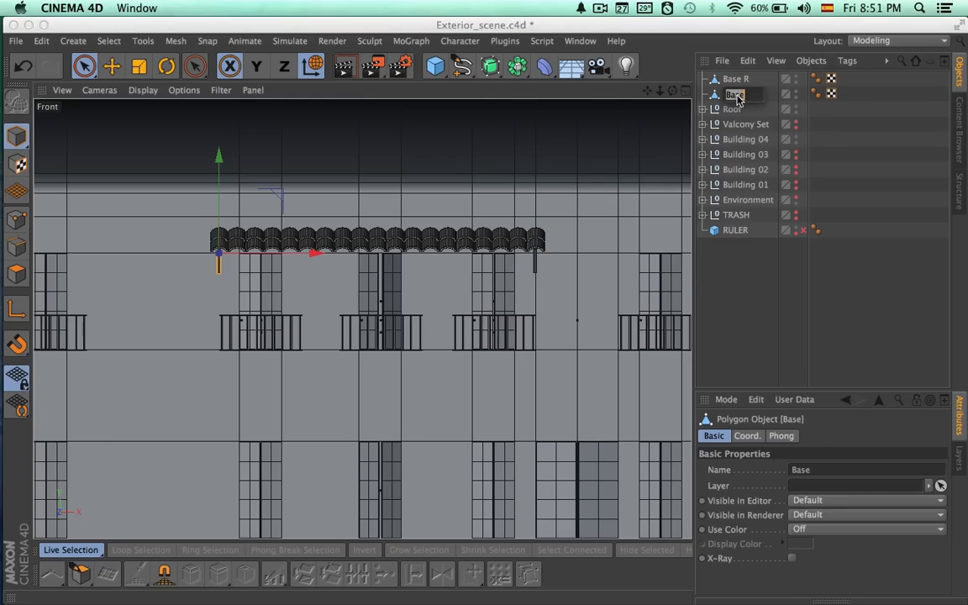
type("L")
key("Return")
Render the perspective view of the facade to check the canopy and its two brackets.
double_click(734, 79)
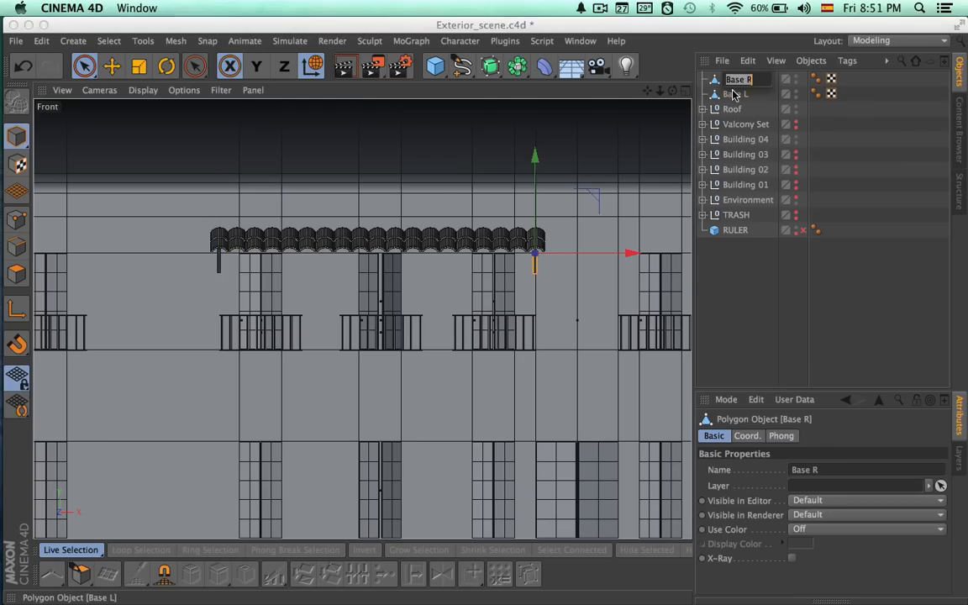
left_click(733, 95)
left_click(688, 91)
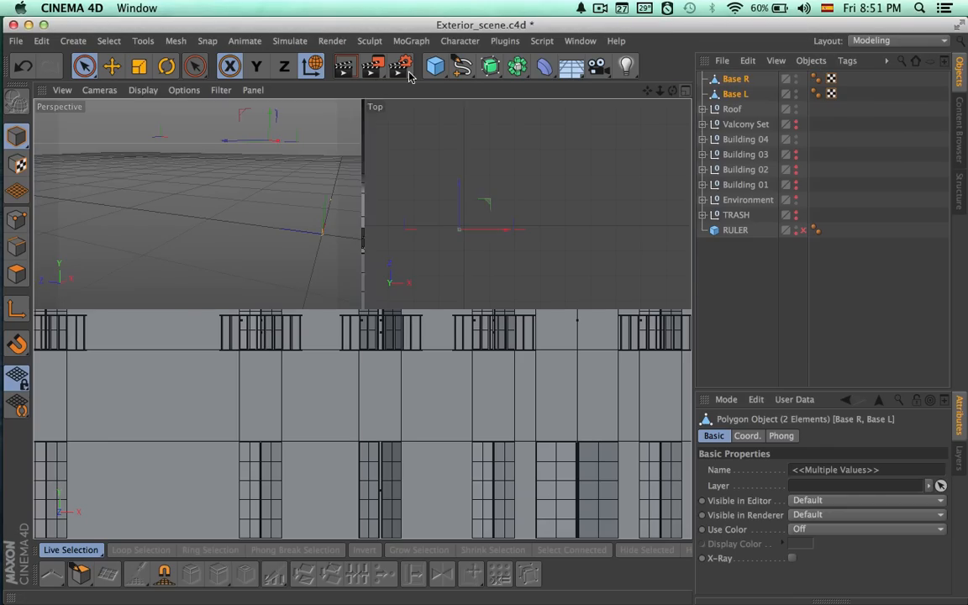
left_click(357, 92)
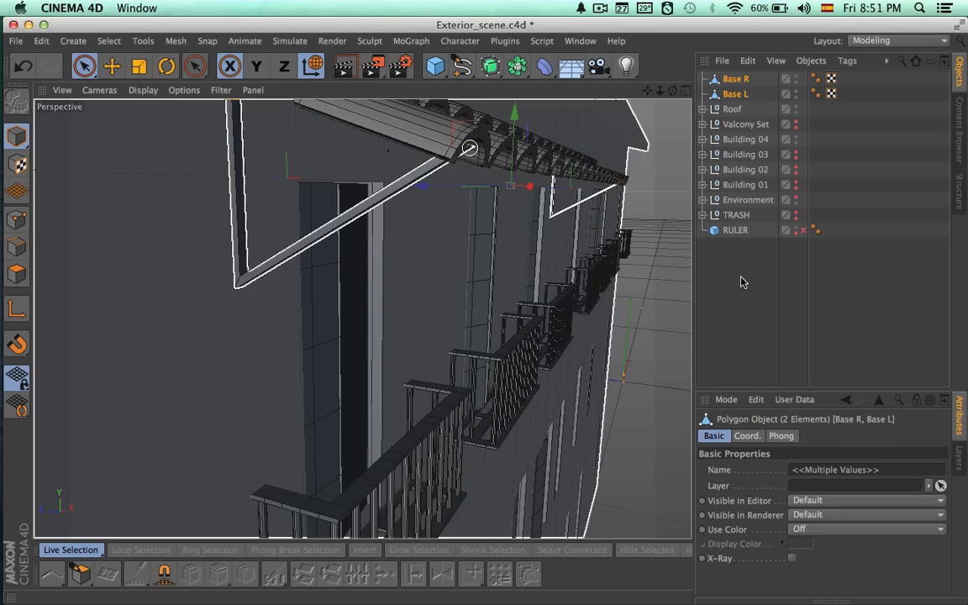
left_click(641, 269)
right_click_drag(598, 268, 525, 273, "alt")
left_click_drag(588, 283, 383, 268, "alt")
left_click_drag(614, 302, 538, 303, "alt")
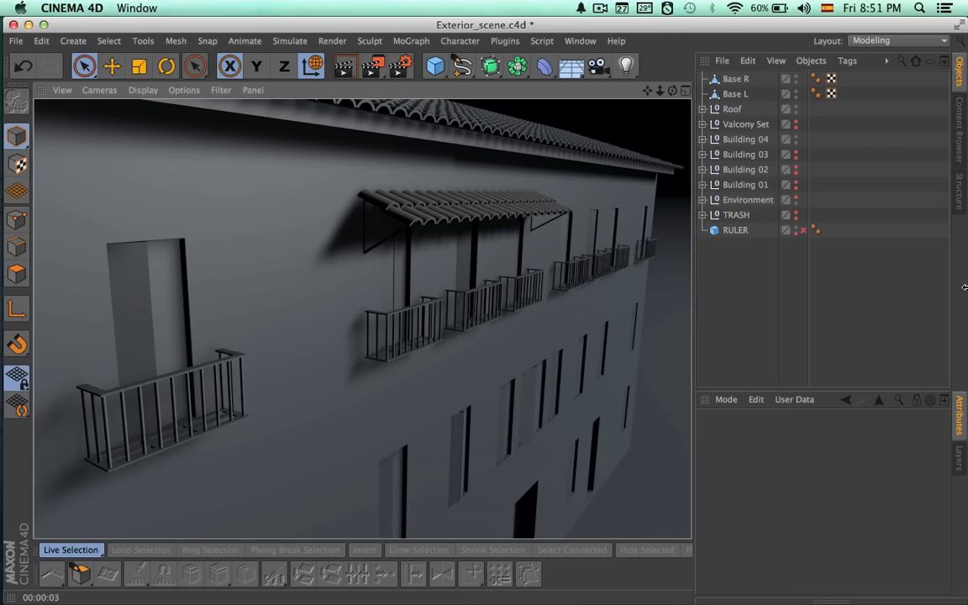
Scale the points of Base L to make the bracket several times wider along the facade, and preview it with a render.
left_click(734, 81)
left_click(686, 90)
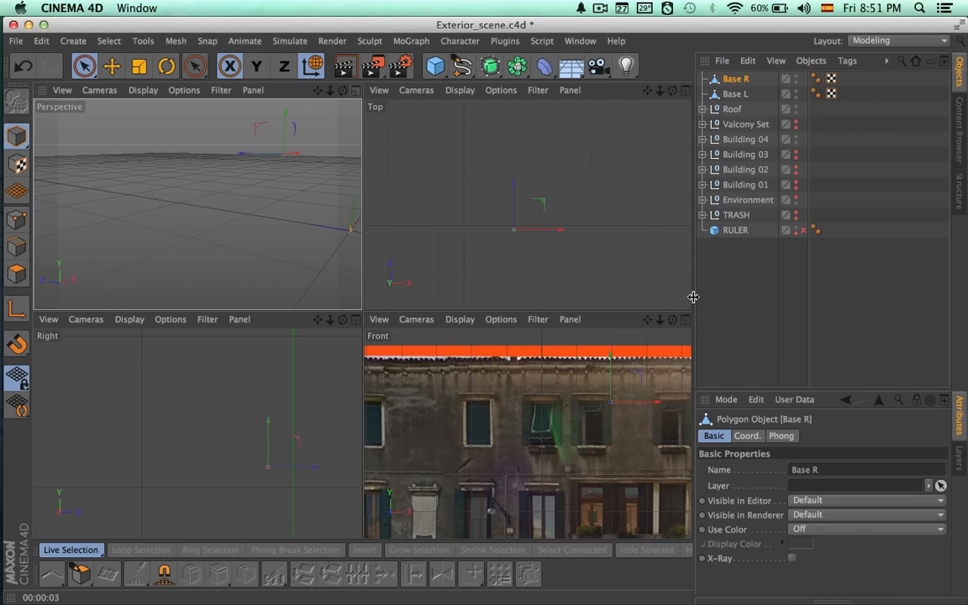
left_click(687, 321)
left_click(735, 94)
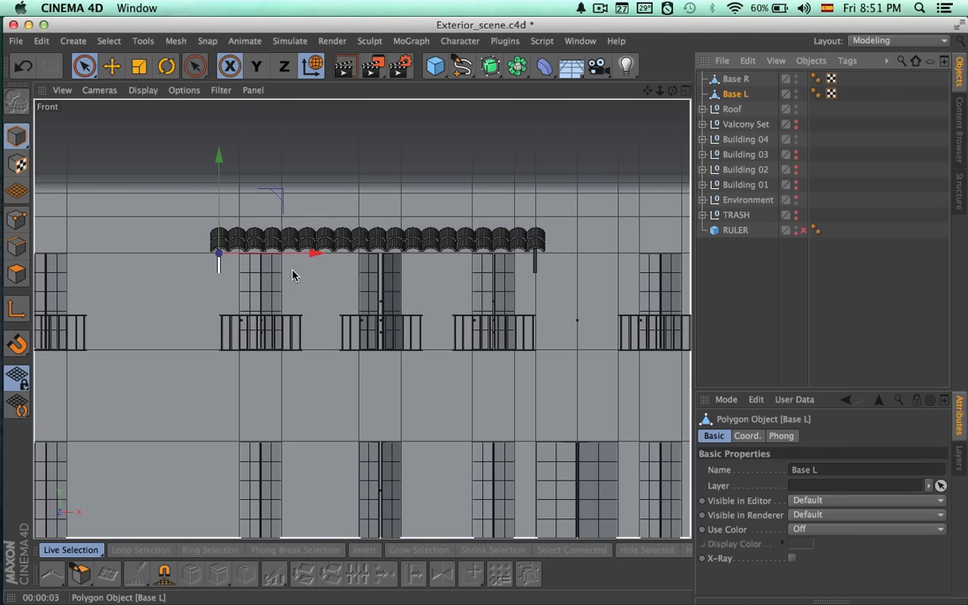
scroll(487, 282, "up", 5)
right_click_drag(488, 282, 512, 282, "alt")
middle_click_drag(192, 271, 506, 284, "alt")
left_click(22, 223)
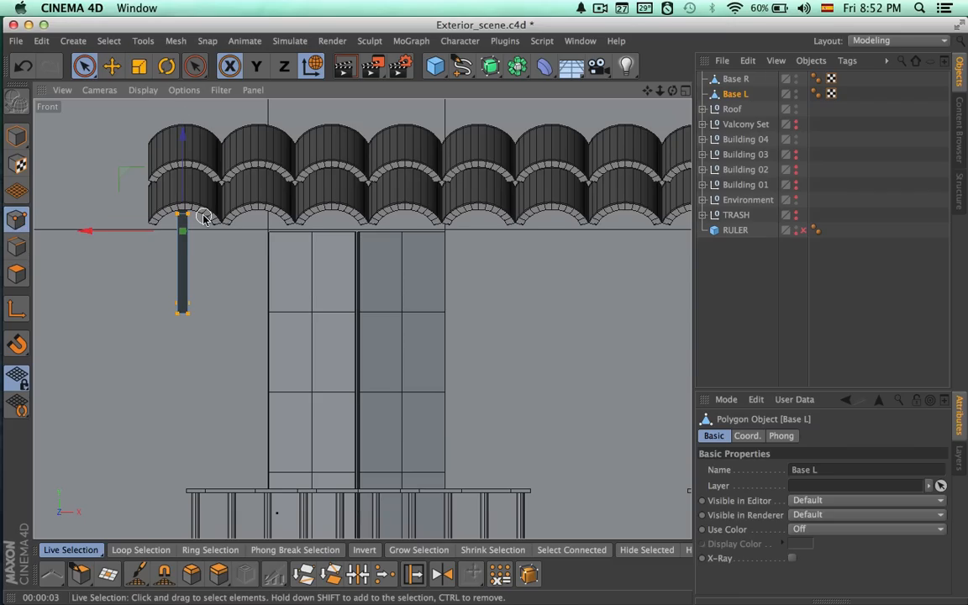
key("t")
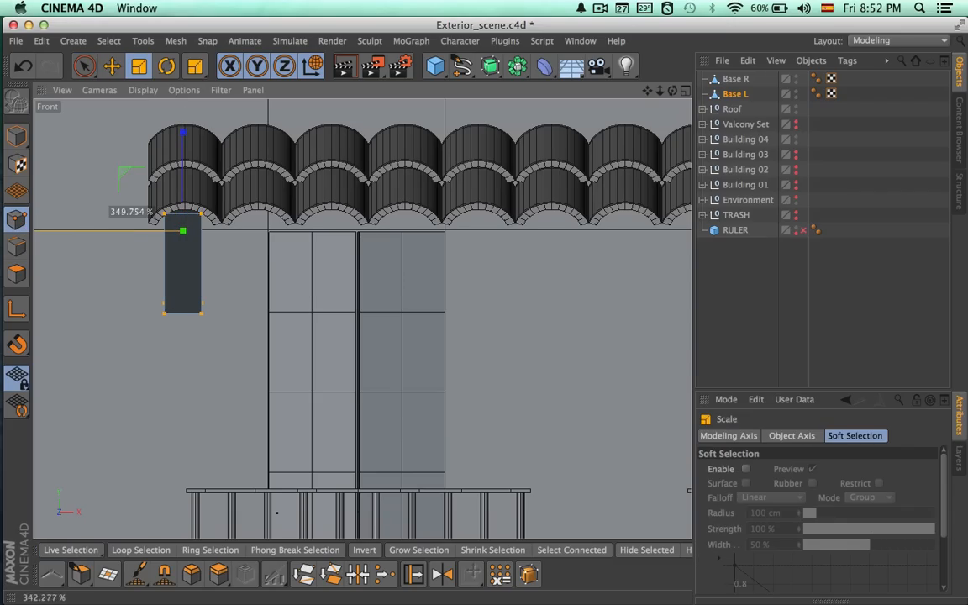
left_click(685, 91)
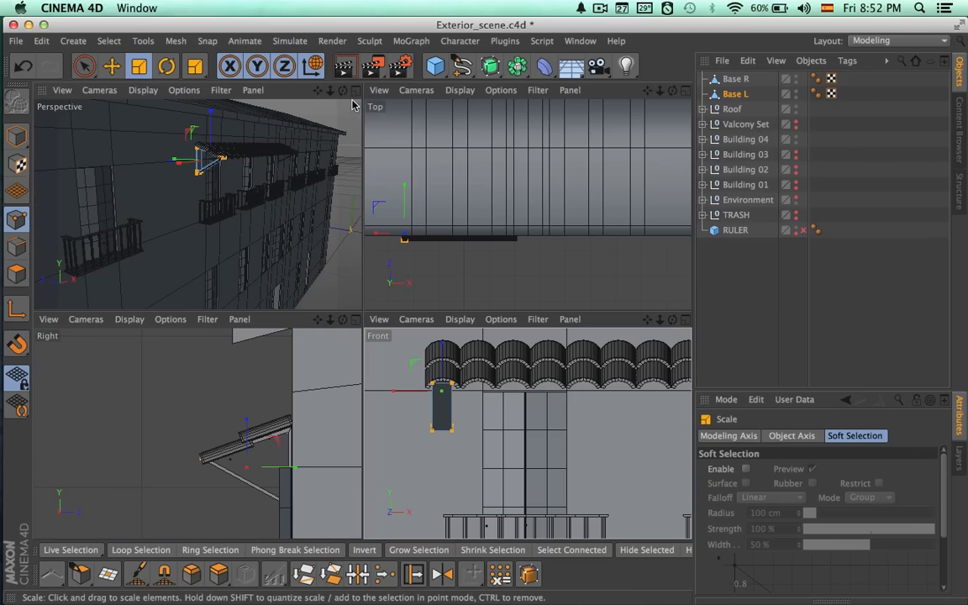
key("super+r")
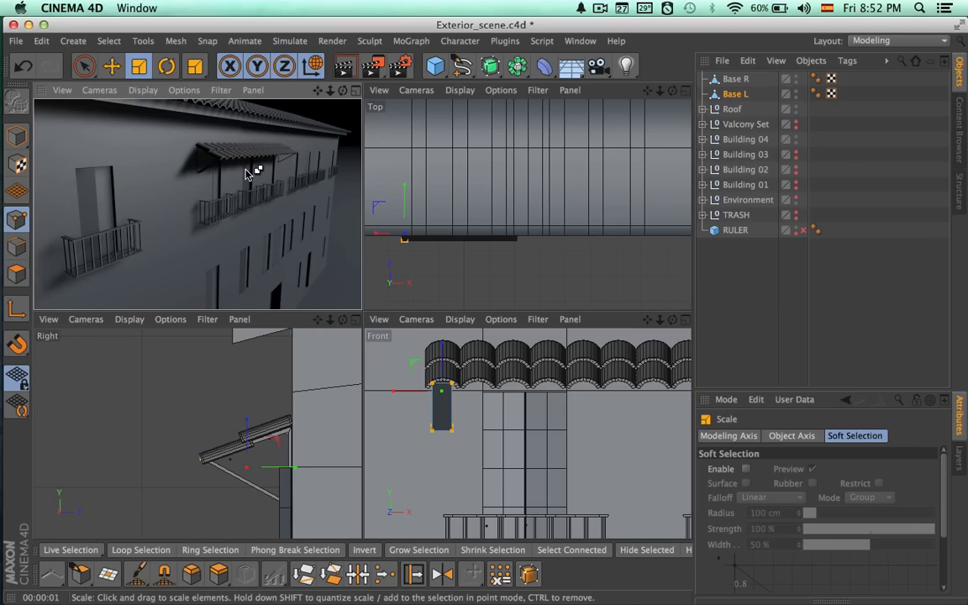
Replace the thin Base R with a duplicate of the widened Base L, naming it Base R.
left_click(733, 79)
key("Delete")
key("super+v")
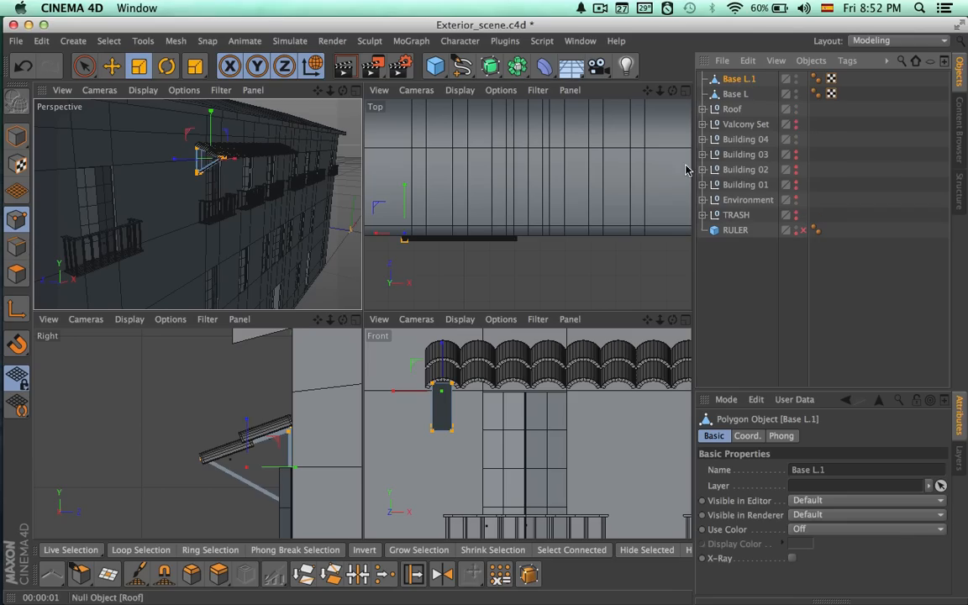
left_click(686, 321)
double_click(751, 80)
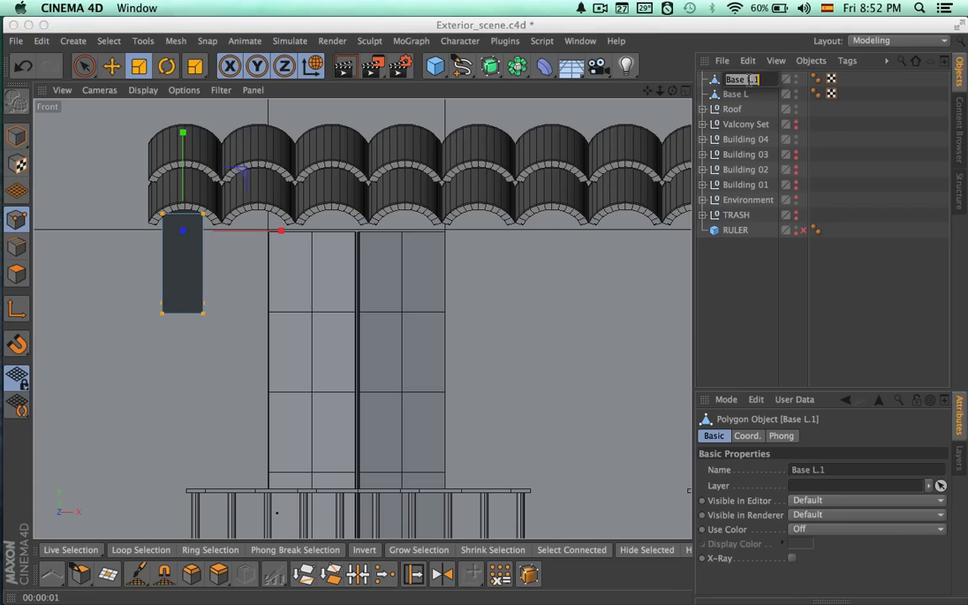
type("R")
key("Return")
Move Base R in Model mode along X to beneath the last tile at the right end of the canopy.
middle_click_drag(552, 251, 454, 253, "alt")
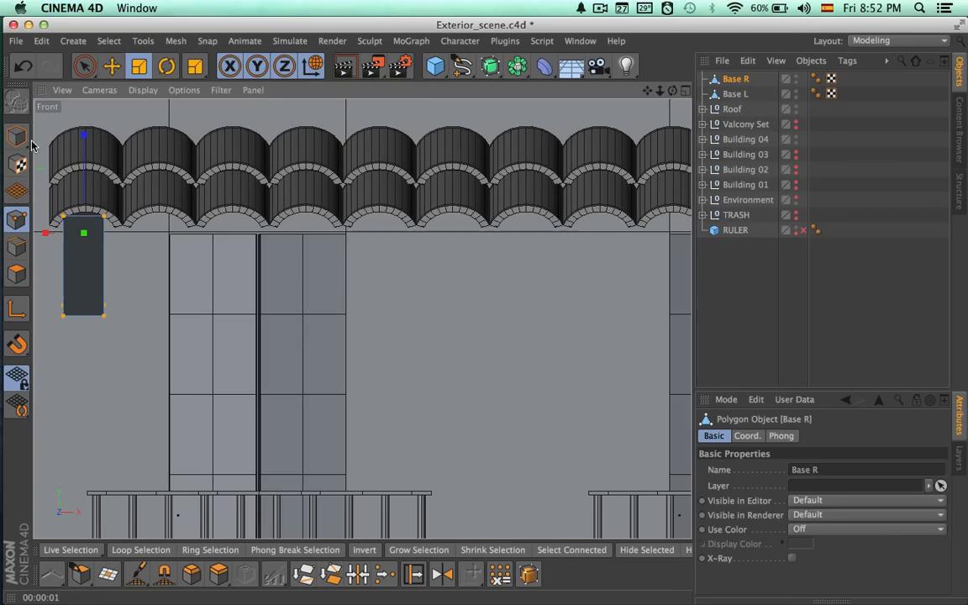
left_click(9, 137)
key("space")
right_click_drag(270, 287, 210, 288, "alt")
middle_click_drag(246, 288, 204, 290, "alt")
left_click_drag(199, 253, 706, 253)
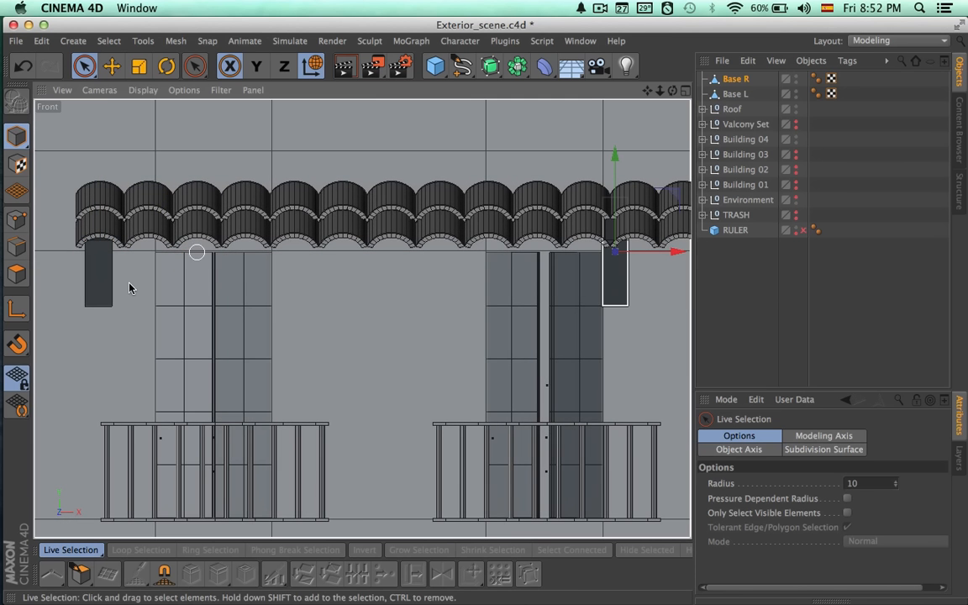
middle_click_drag(267, 311, 146, 327, "alt")
middle_click_drag(685, 313, 305, 322, "alt")
left_click_drag(225, 259, 586, 273)
scroll(386, 313, "down", 5)
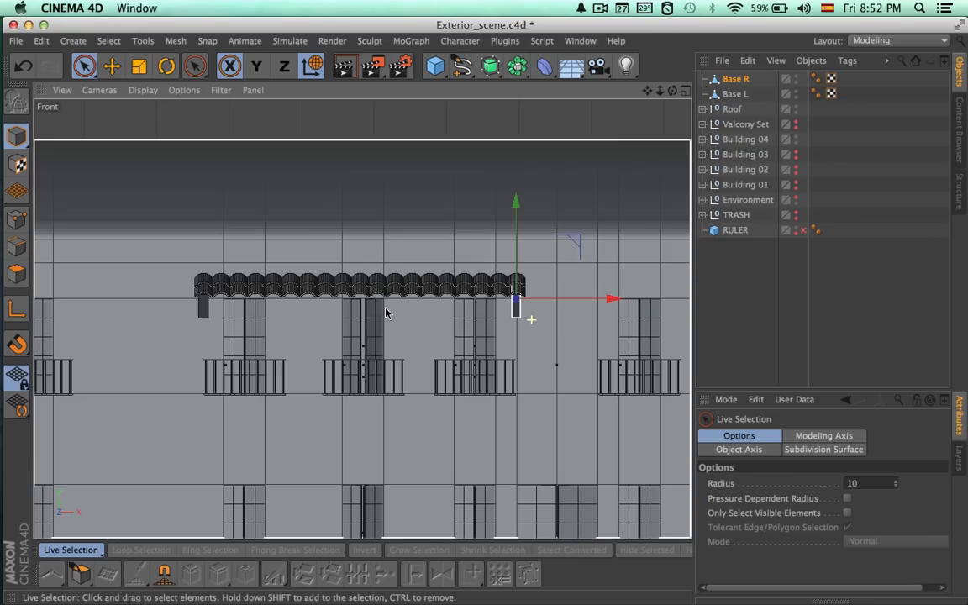
middle_click(616, 136)
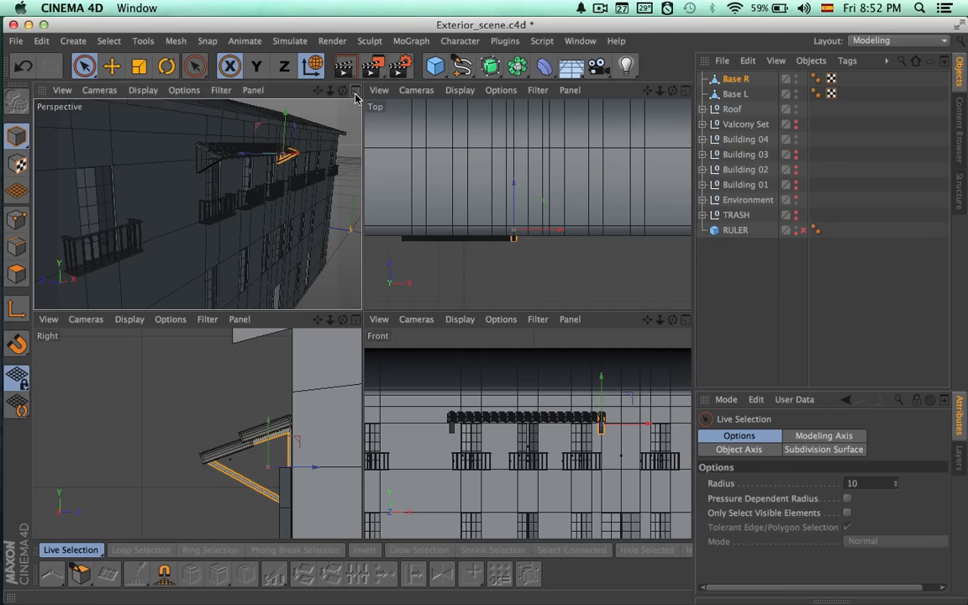
Render the whole Building 04 in the perspective view to check the canopy with both brackets.
left_click(356, 92)
left_click(725, 282)
left_click_drag(630, 311, 325, 342, "alt")
middle_click_drag(431, 299, 363, 320, "alt")
left_click_drag(448, 281, 397, 279, "alt")
key("super+r")
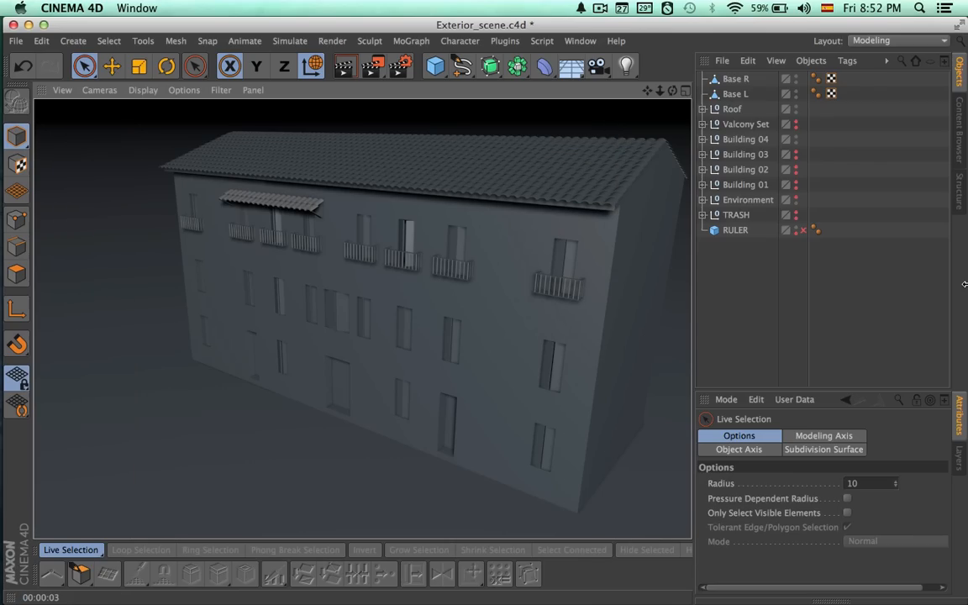
Examine the canopy's end and its two brackets up close from the side, and render the facade obliquely.
right_click_drag(277, 242, 487, 259, "alt")
middle_click_drag(376, 261, 363, 319, "alt")
right_click_drag(416, 240, 480, 240, "alt")
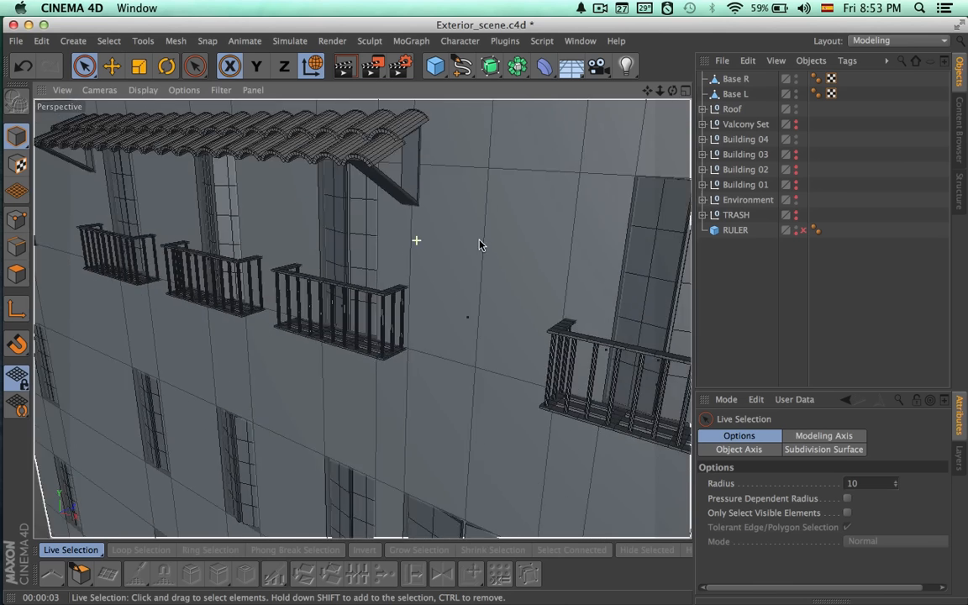
left_click_drag(480, 244, 382, 272, "alt")
left_click(737, 79)
left_click_drag(447, 175, 294, 170, "alt")
left_click_drag(375, 123, 425, 116, "alt")
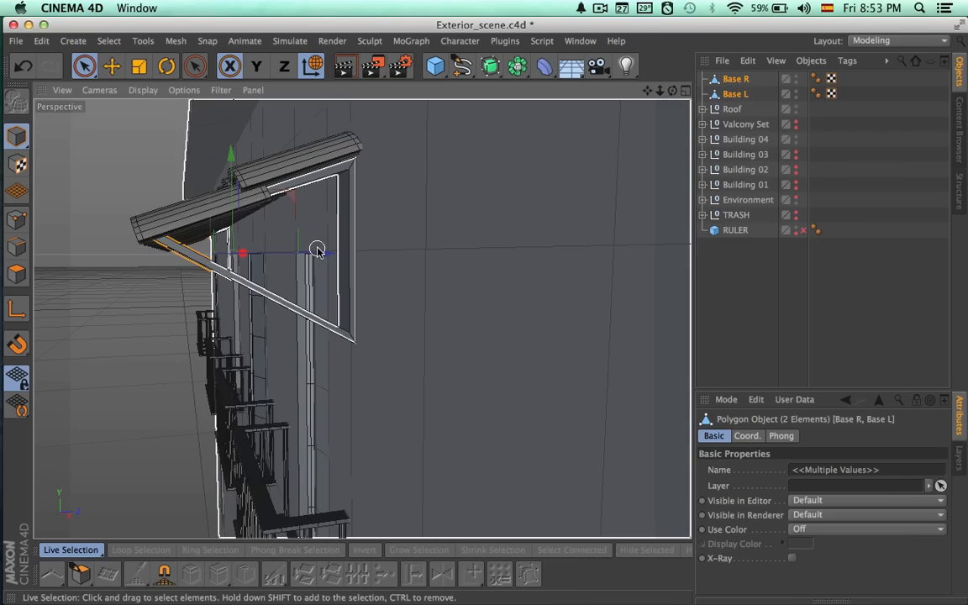
left_click_drag(371, 253, 360, 313, "alt")
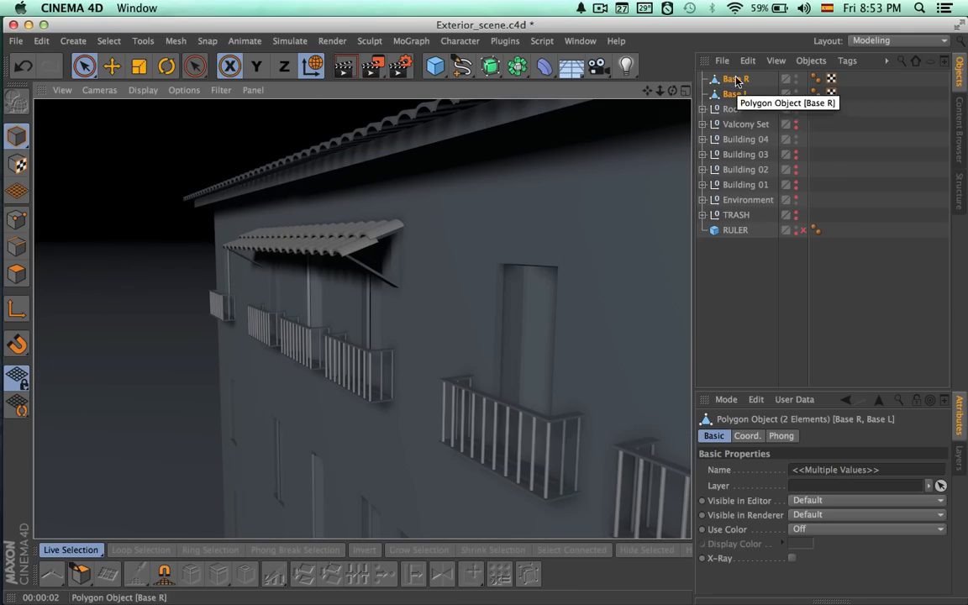
Rename the Roof null that holds the canopy tiles as Little Roof.
right_click_drag(525, 238, 281, 255, "alt")
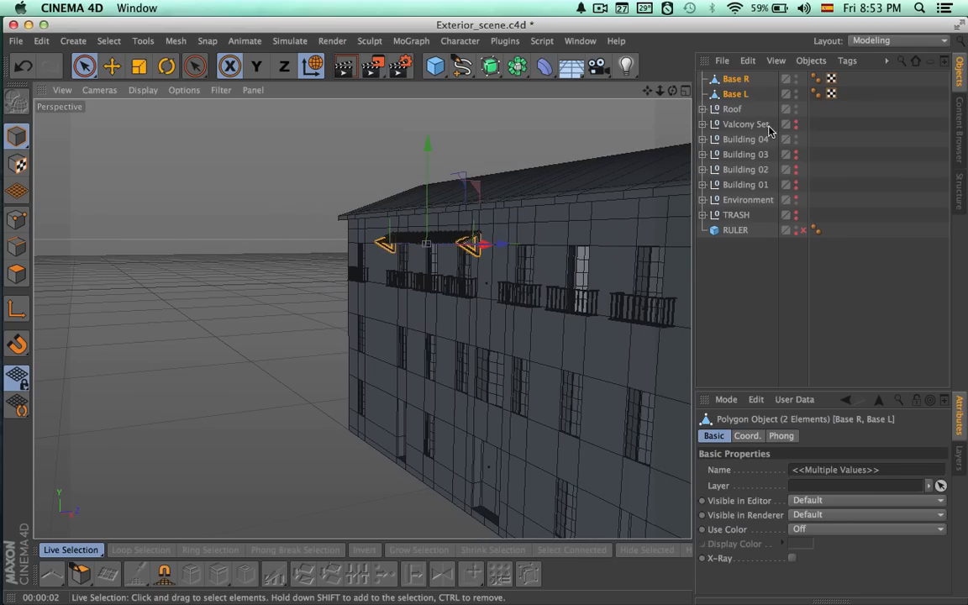
left_click(721, 109)
double_click(733, 110)
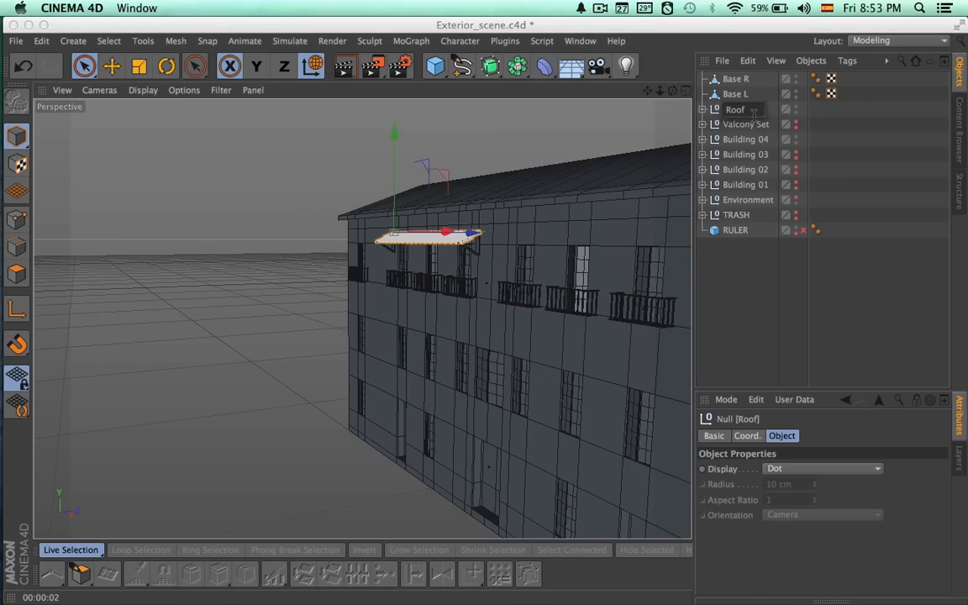
type("Little")
key("Return")
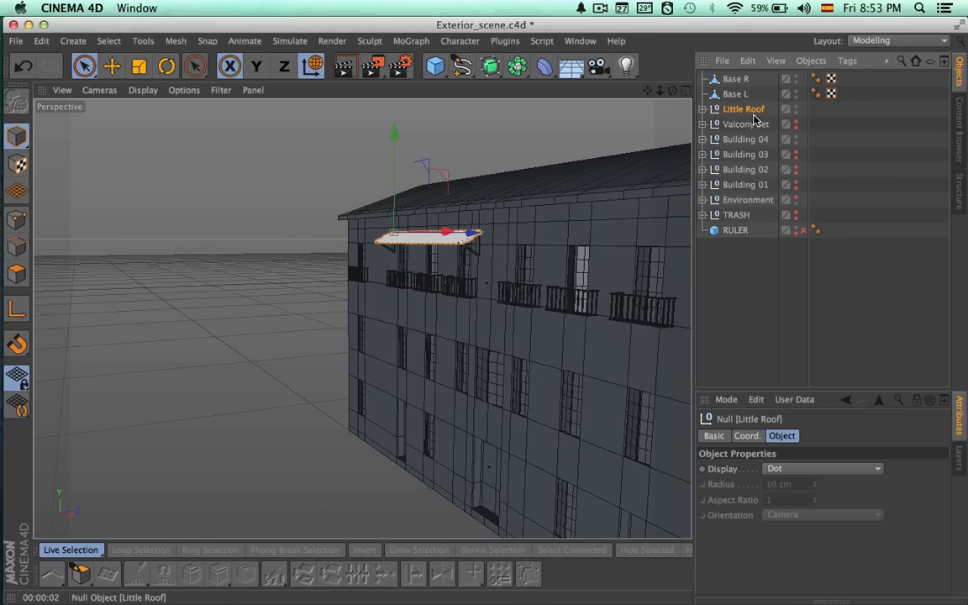
Group Base R, Base L and Little Roof under one null and name it Roof B.
left_click(732, 82, "shift")
key("alt+g")
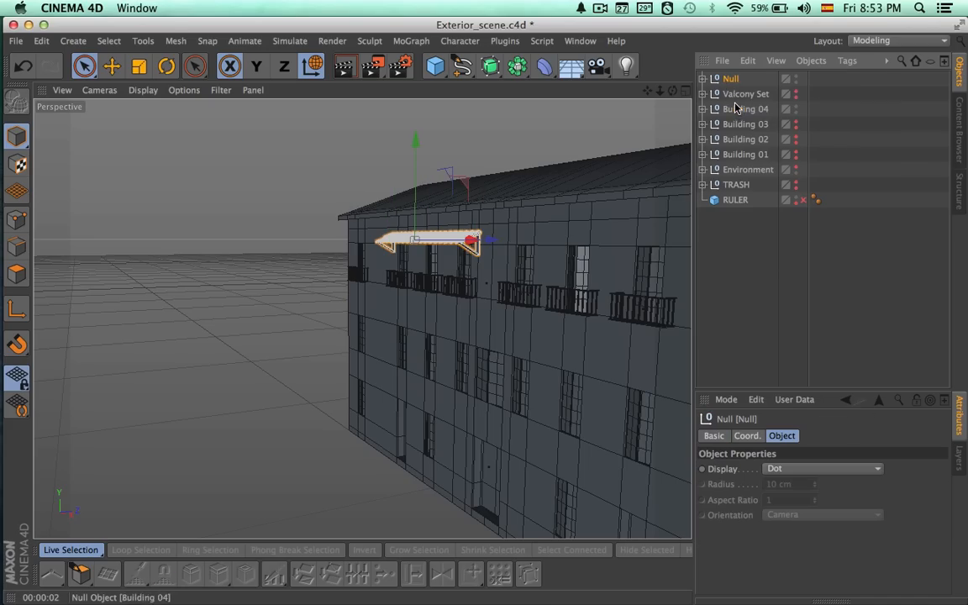
double_click(731, 79)
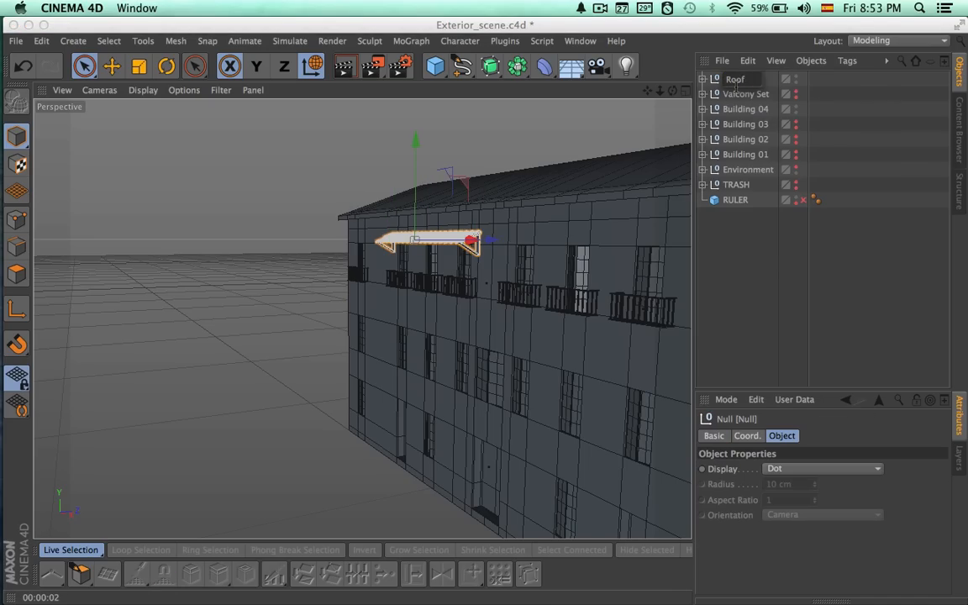
key("Return")
Duplicate the Roof B group and name the copy Roof C.
left_click_drag(559, 208, 691, 206, "alt")
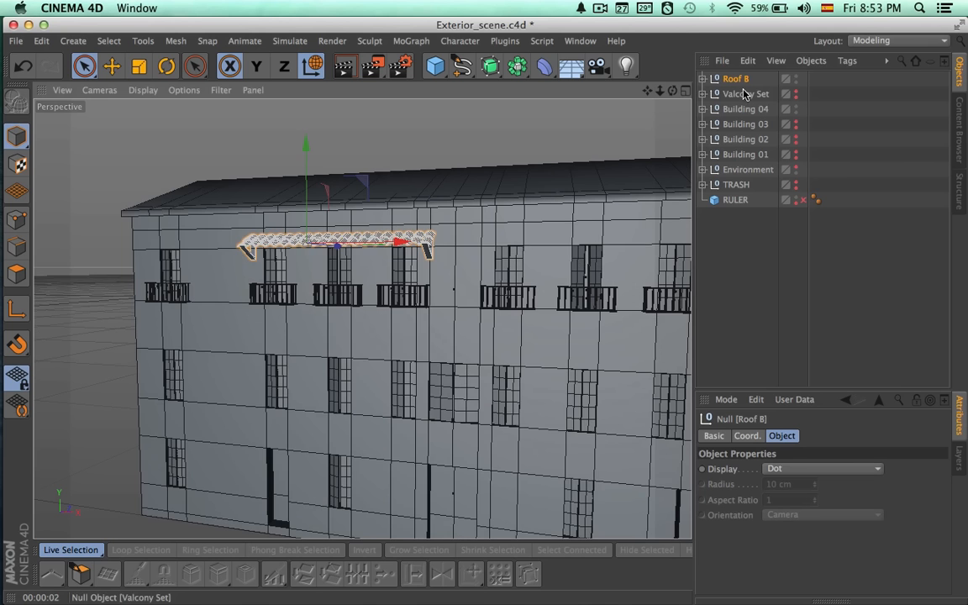
key("super+c")
key("super+v")
double_click(743, 79)
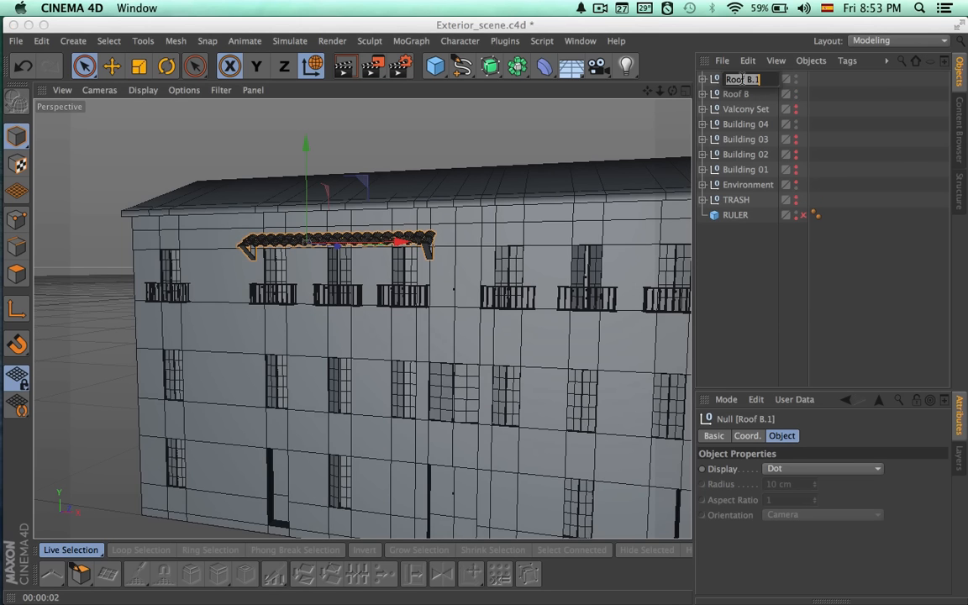
type("C")
key("Return")
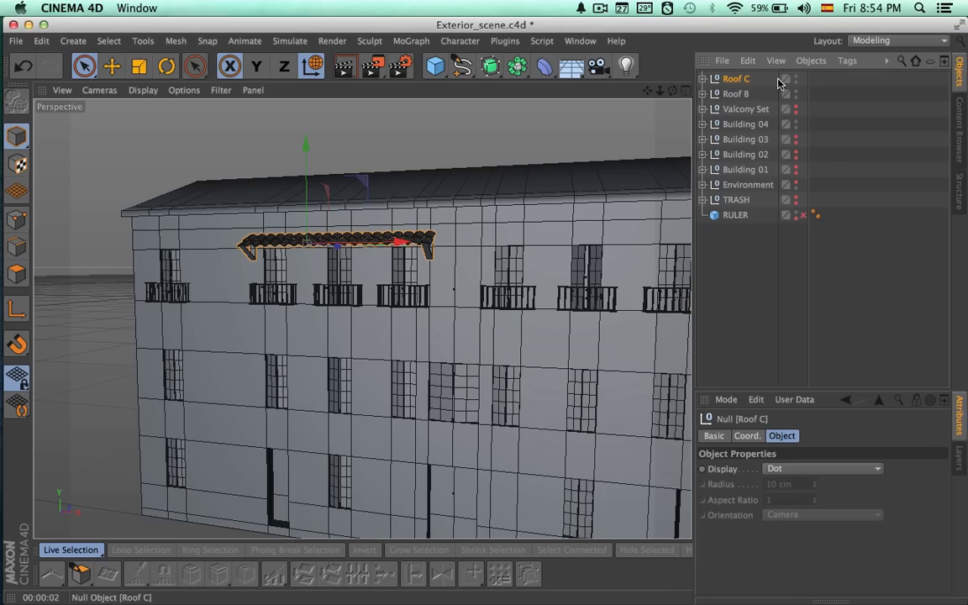
Inspect Roof C against the windows in an enlarged front view and delete this duplicate.
left_click(686, 90)
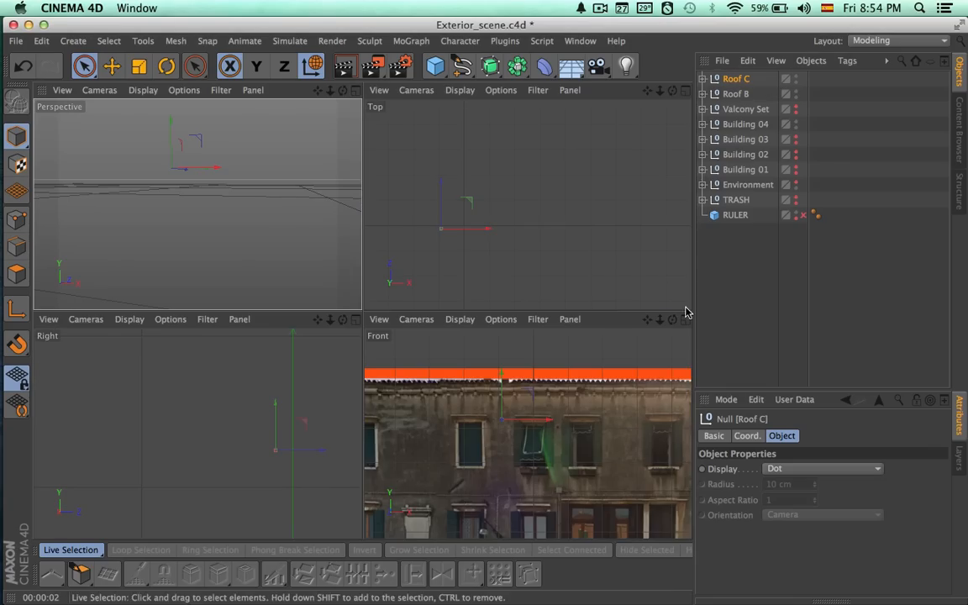
left_click(685, 320)
scroll(579, 318, "down", 2)
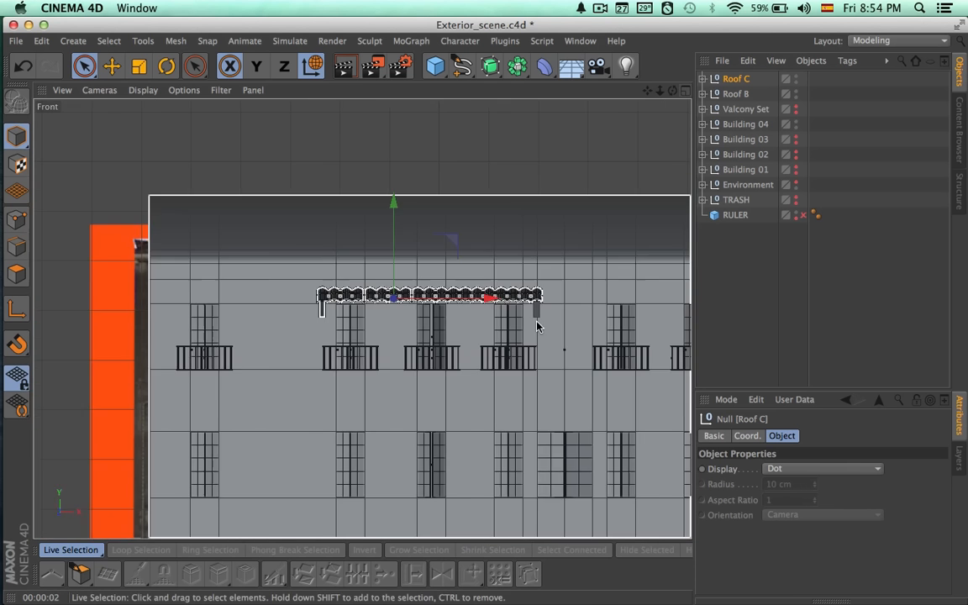
middle_click_drag(344, 325, 241, 299)
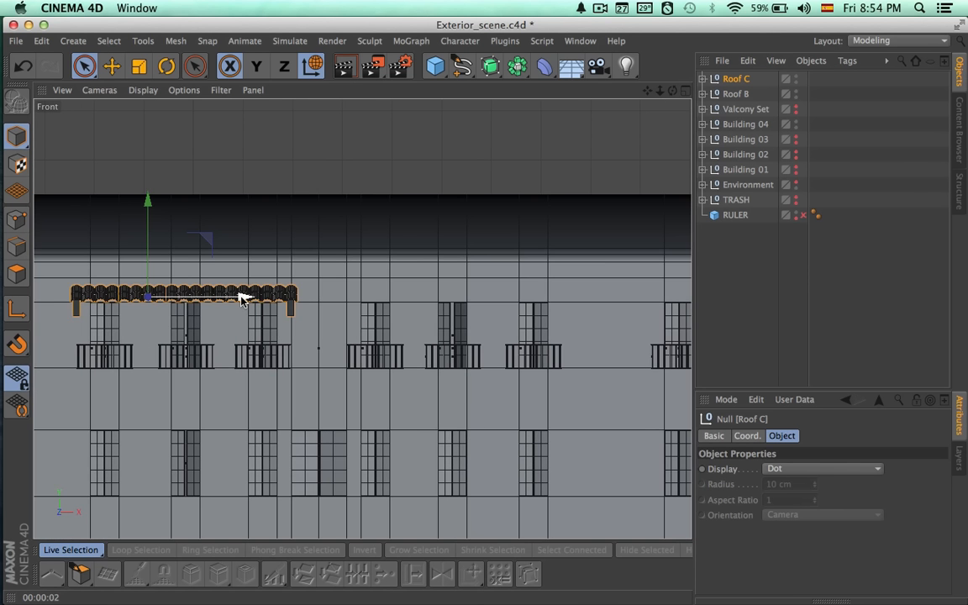
right_click_drag(374, 328, 412, 322, "alt")
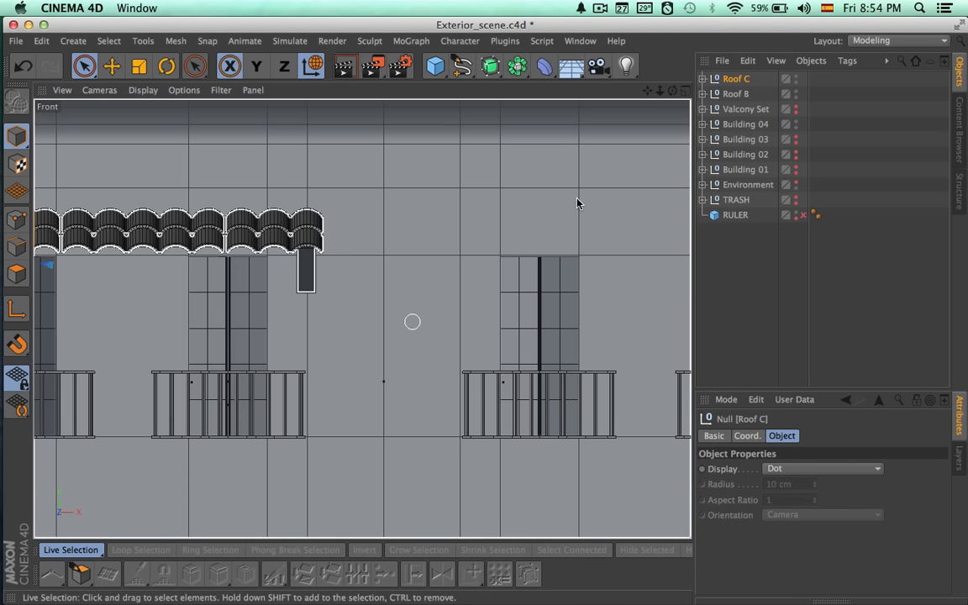
key("Delete")
Move only the axis of Roof B about 73 cm along X to the middle of the canopy.
left_click(734, 80)
middle_click_drag(502, 172, 752, 181, "alt")
right_click_drag(253, 186, 391, 187, "alt")
middle_click_drag(336, 219, 454, 200, "alt")
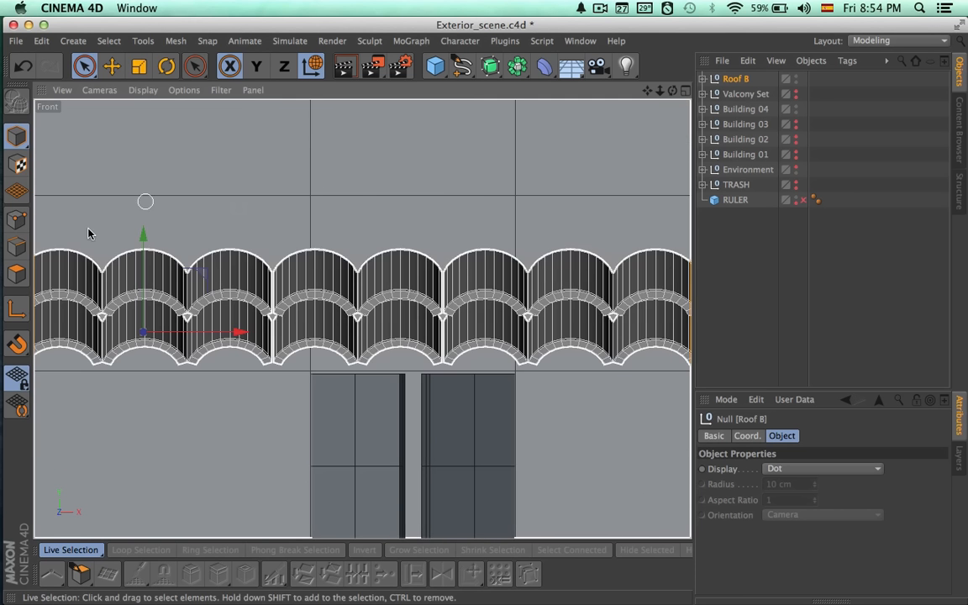
left_click_drag(225, 333, 353, 323)
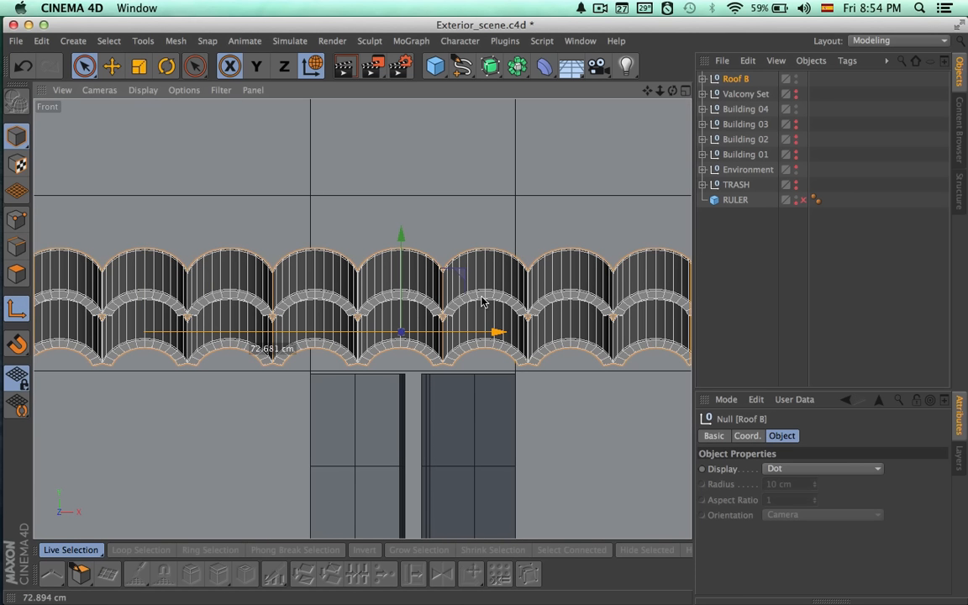
left_click_drag(482, 301, 481, 300)
right_click_drag(506, 361, 332, 351, "alt")
middle_click_drag(492, 391, 390, 348, "alt")
scroll(498, 346, "down", 5)
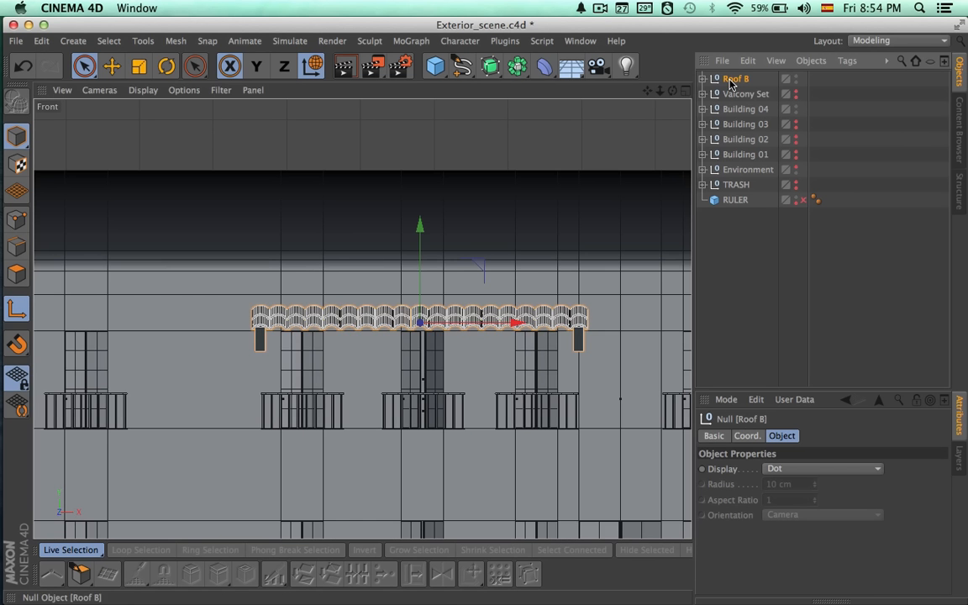
Duplicate Roof B and, with axis editing off, move the copy along X above the next three top-floor windows.
key("super+c")
key("super+v")
left_click(17, 308)
middle_click_drag(339, 246, 256, 237, "alt")
middle_click_drag(476, 271, 265, 273, "alt")
left_click_drag(254, 319, 652, 307)
scroll(655, 364, "up", 2)
middle_click_drag(655, 364, 363, 372, "alt")
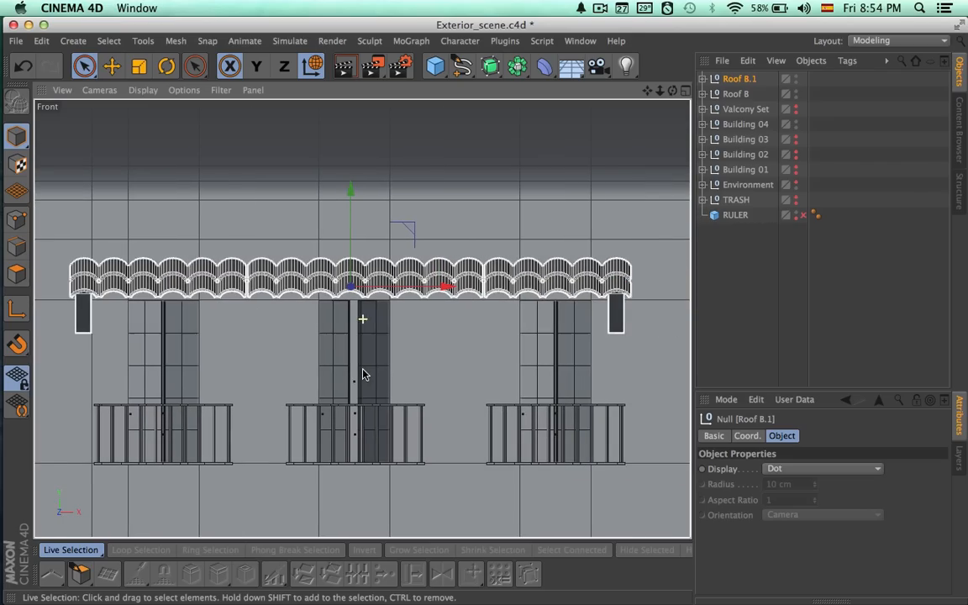
Nudge Roof B.1 along X until the canopy is centred over its three windows.
left_click_drag(442, 287, 445, 290)
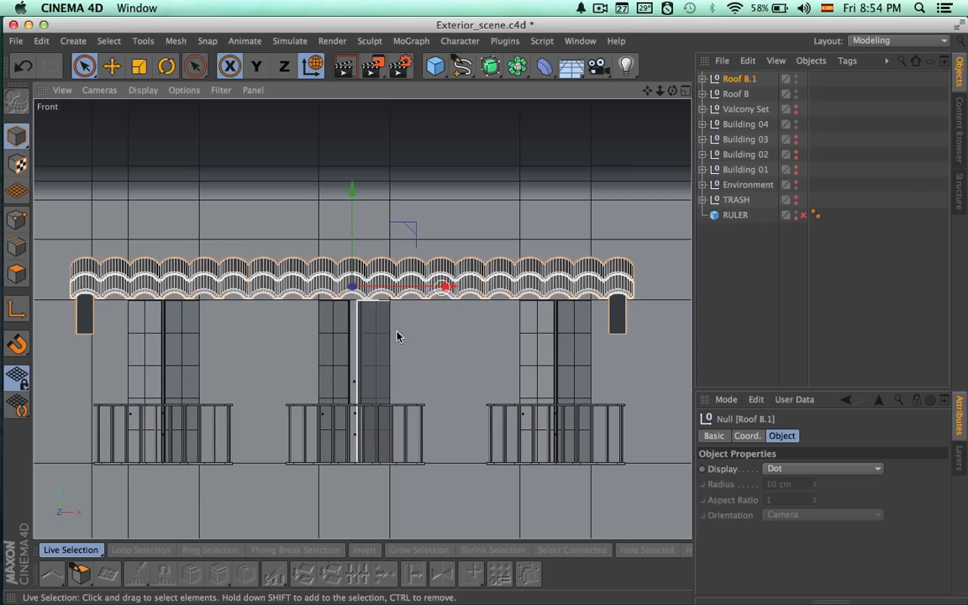
scroll(395, 333, "up", 1)
left_click_drag(443, 287, 436, 290)
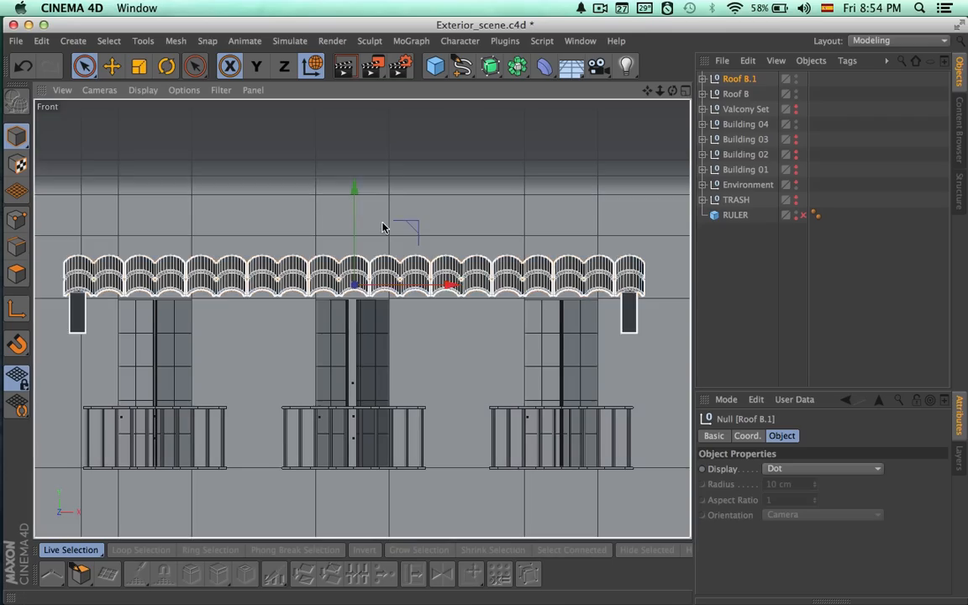
Try lowering Roof B.1 along Y so the canopy overlaps the tops of the windows.
left_click_drag(354, 192, 352, 248)
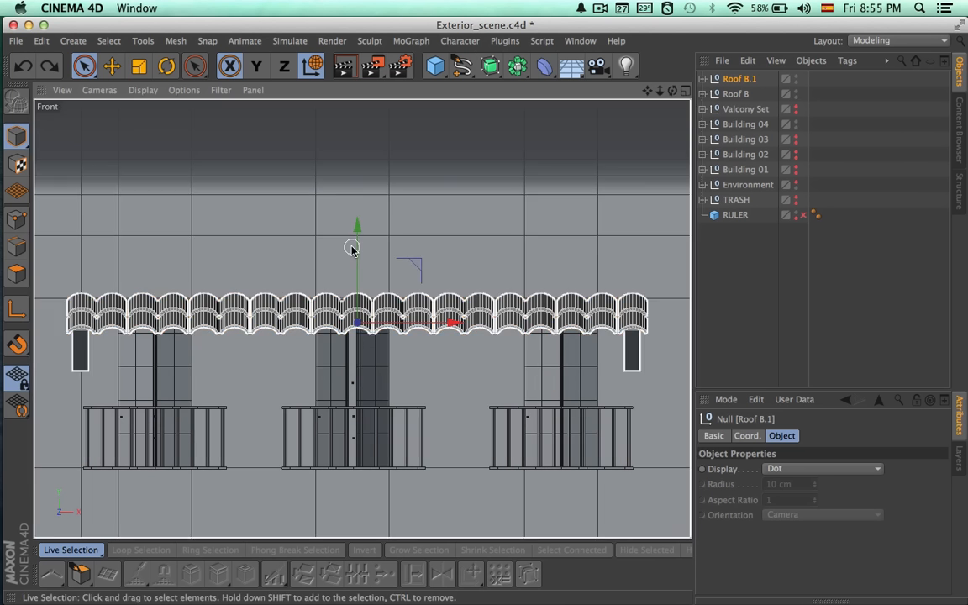
Render the whole building in the perspective view to check both canopies on the top floor.
left_click(685, 90)
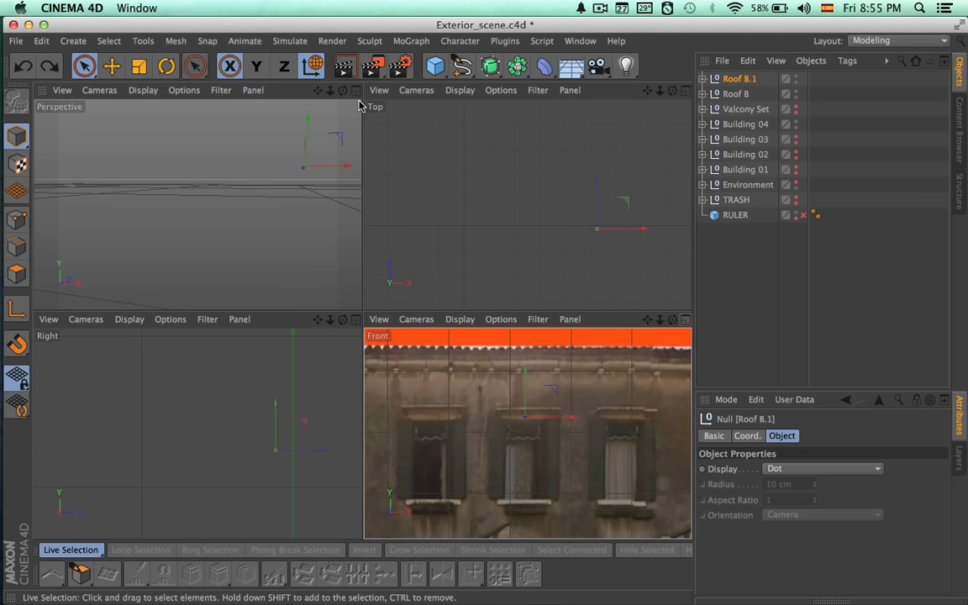
left_click(357, 91)
left_click(742, 283)
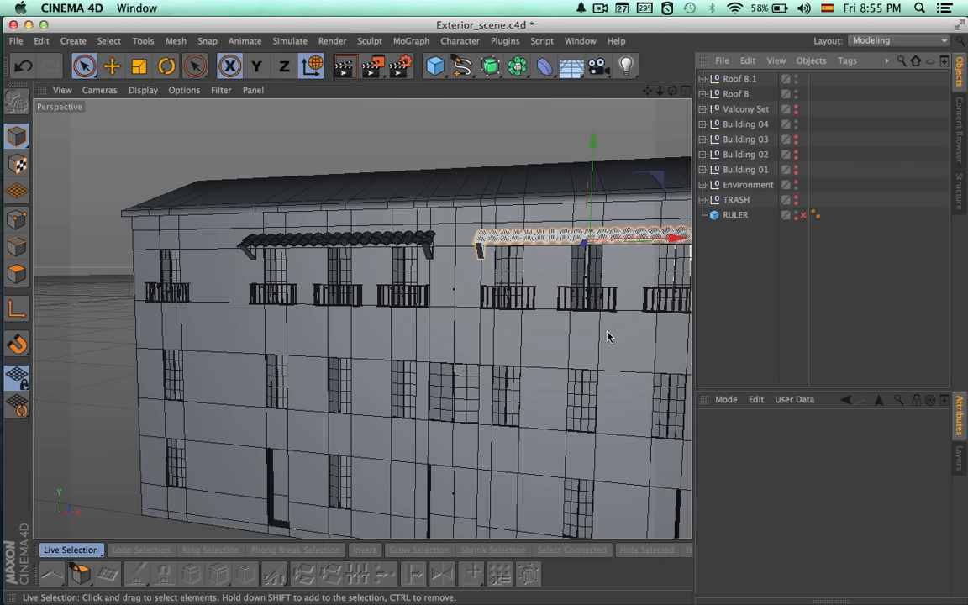
right_click_drag(601, 338, 559, 340, "alt")
left_click_drag(559, 343, 402, 357, "alt")
middle_click_drag(414, 318, 356, 322, "alt")
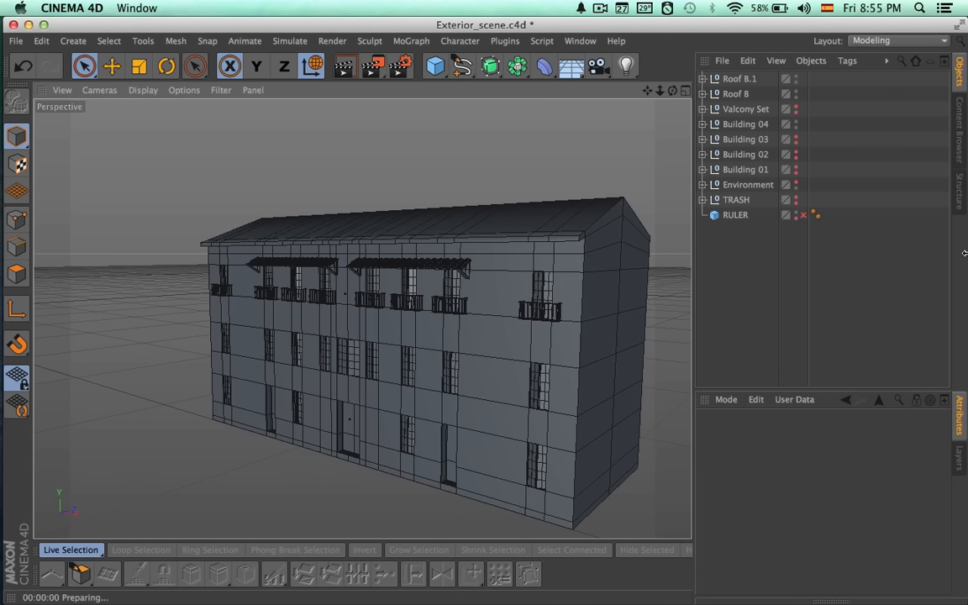
key("super+r")
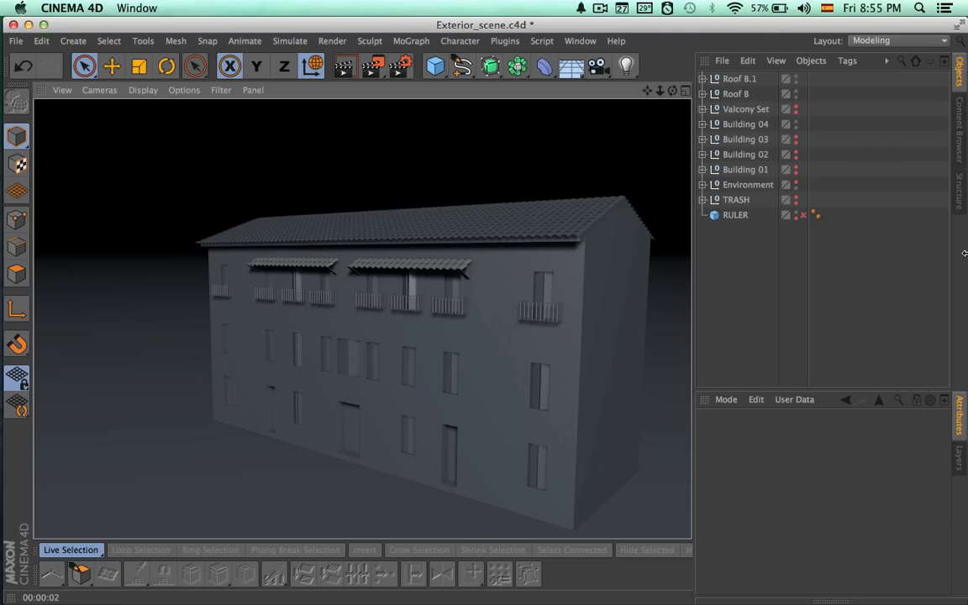
Rename the Roof B.1 canopy as Roof B and the original Roof B canopy as Roof A.
double_click(739, 79)
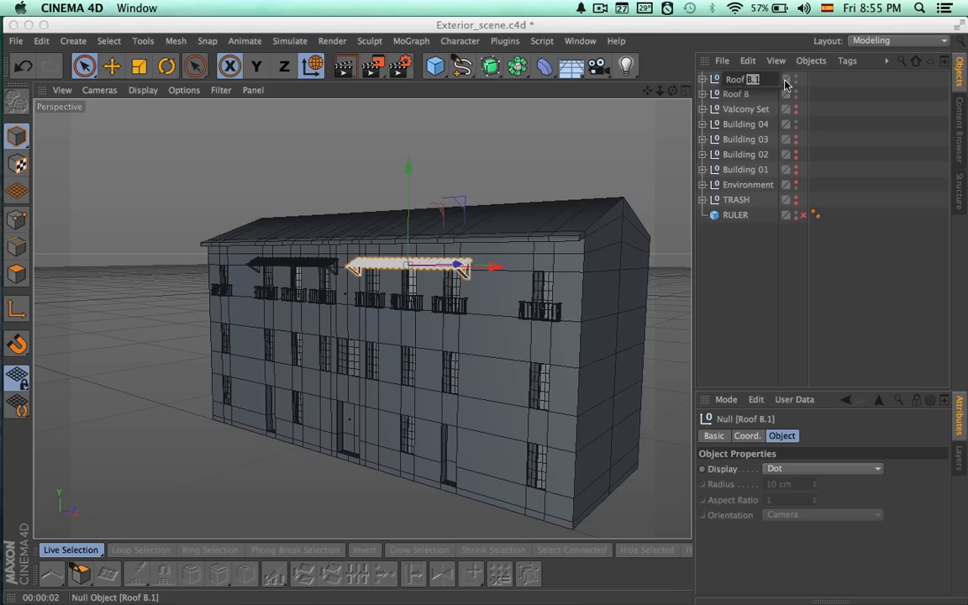
key("Return")
double_click(738, 95)
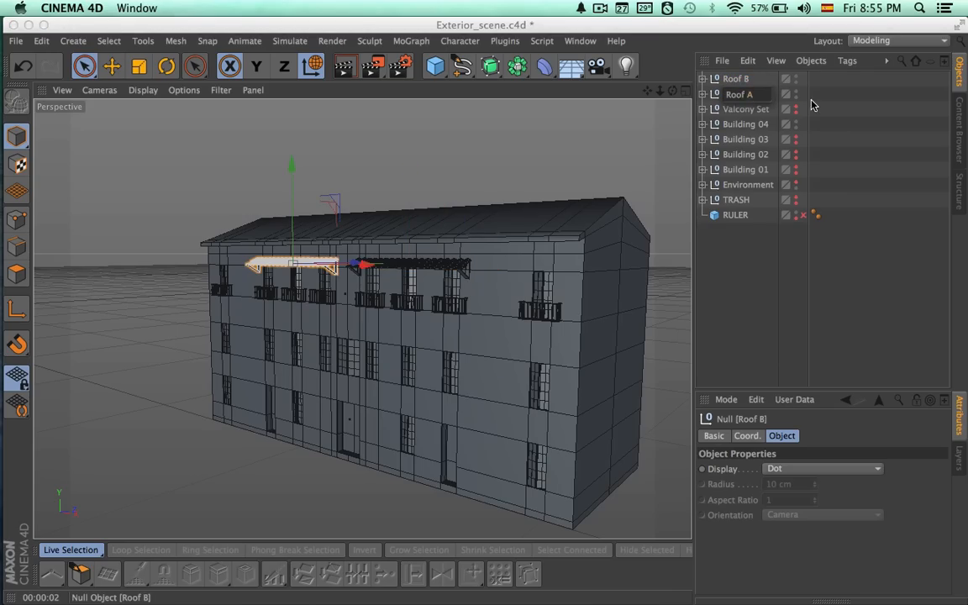
type("A")
key("Return")
Move Roof B and Roof A into the 3rd Floor group of Building 04 and group them together there.
left_click(735, 79)
left_click(728, 95, "shift")
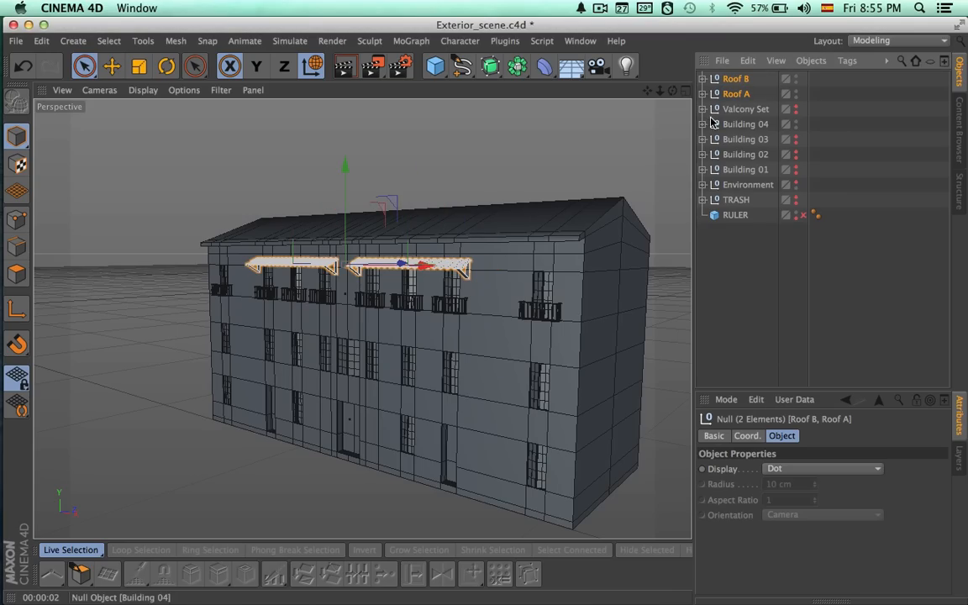
left_click(704, 125)
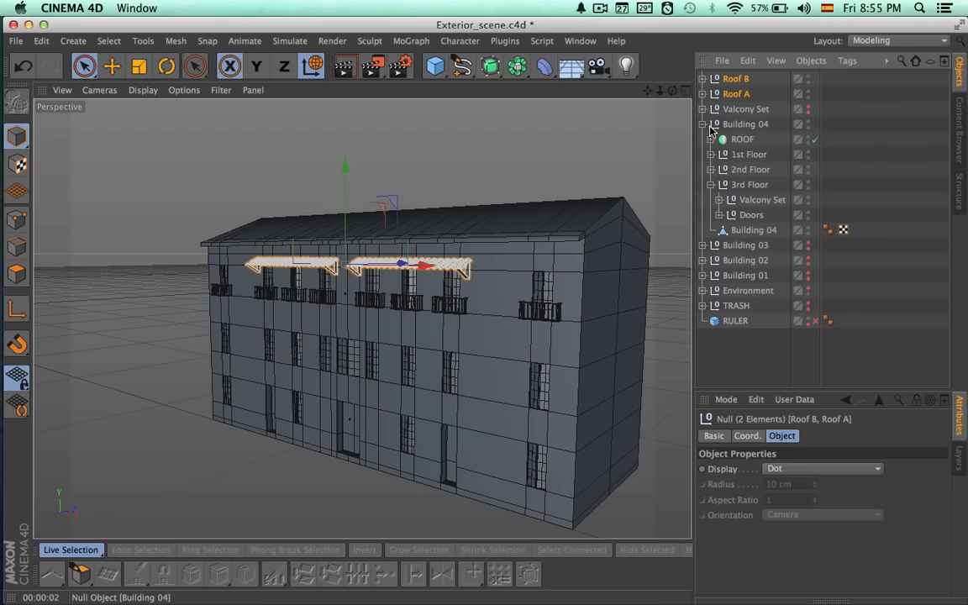
left_click_drag(741, 193, 741, 193)
key("alt+g")
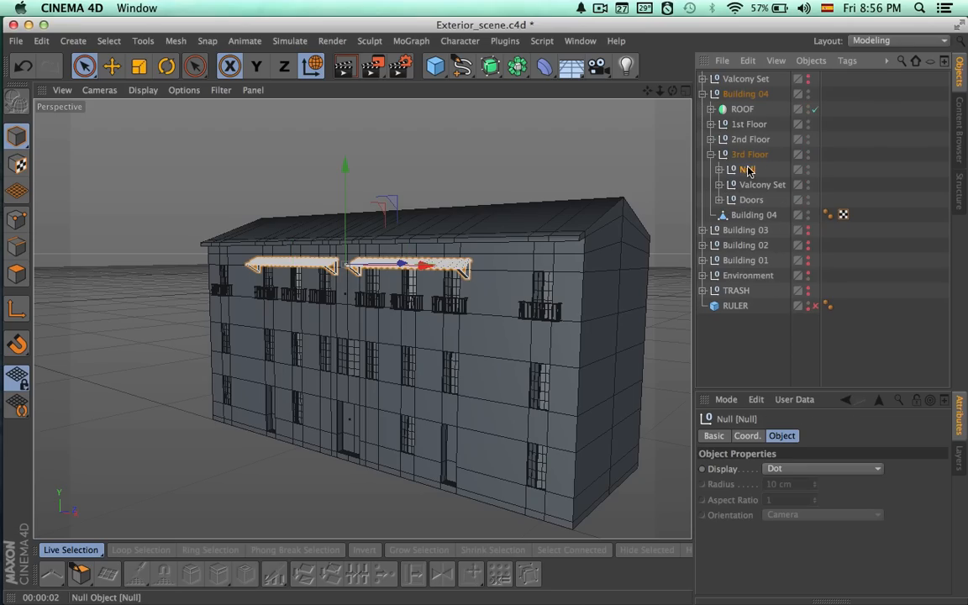
Name the new canopy group Foof and collapse the 3rd Floor hierarchy.
double_click(748, 168)
type("Foo")
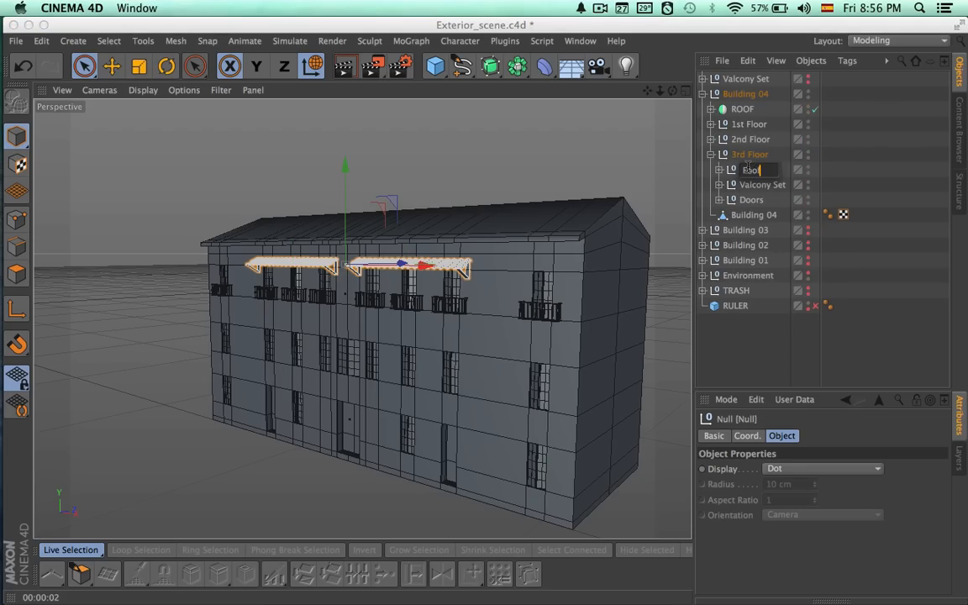
type("f")
key("Return")
left_click(747, 157)
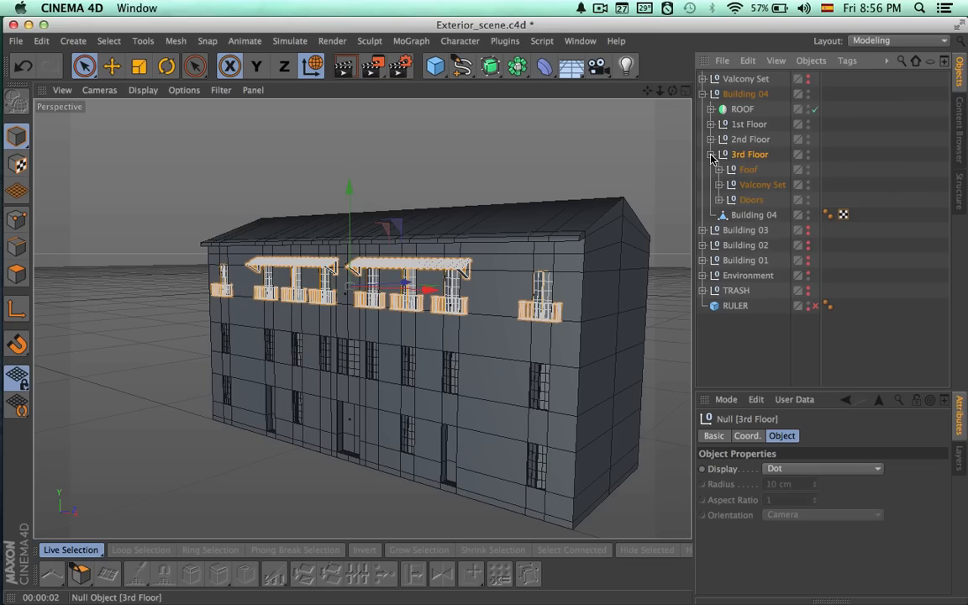
left_click(711, 154)
Move the top-level Valcony Set into the 2nd Floor group of Building 04.
left_click(725, 139)
left_click(711, 140)
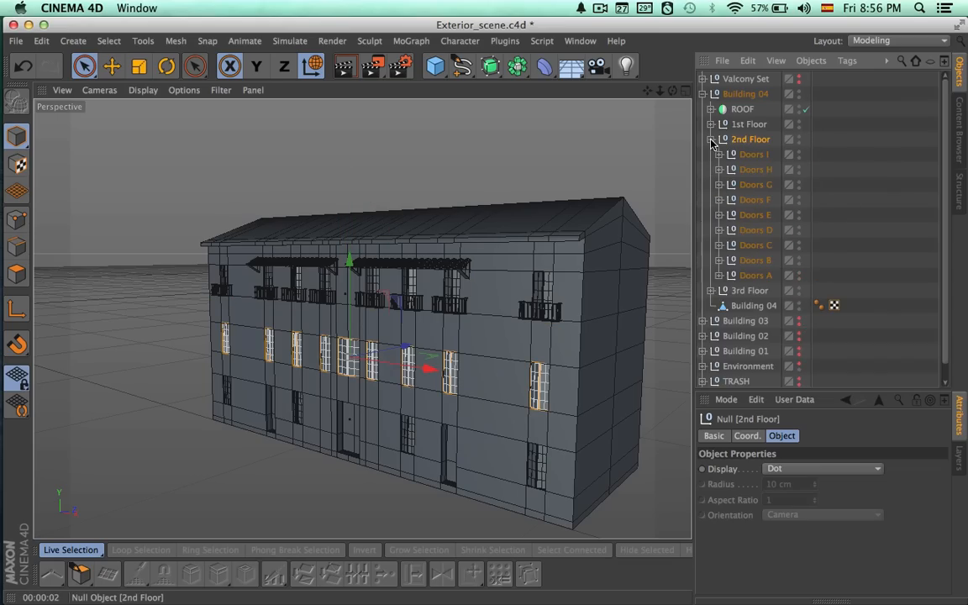
left_click(711, 139)
left_click(748, 79)
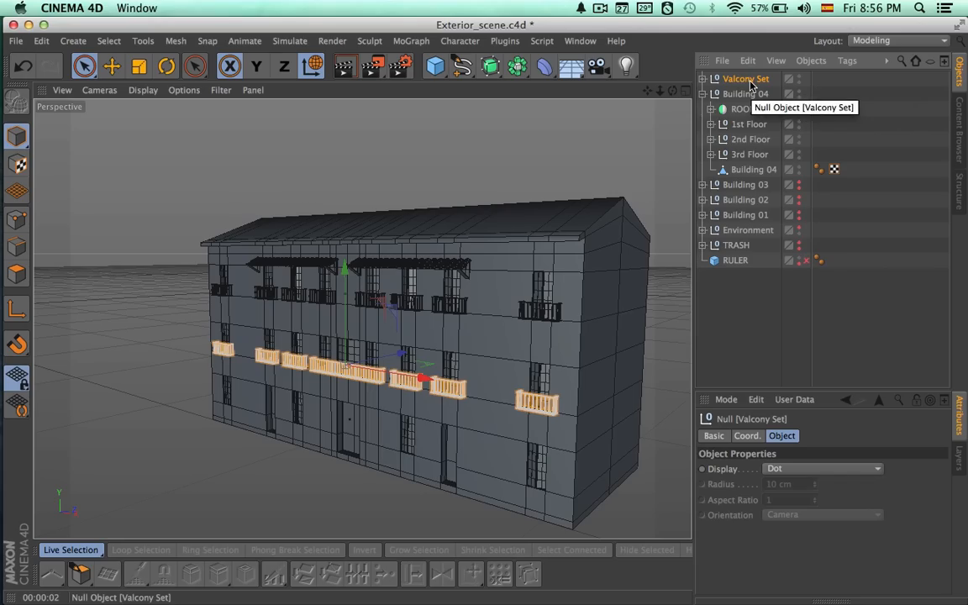
left_click_drag(746, 79, 741, 145)
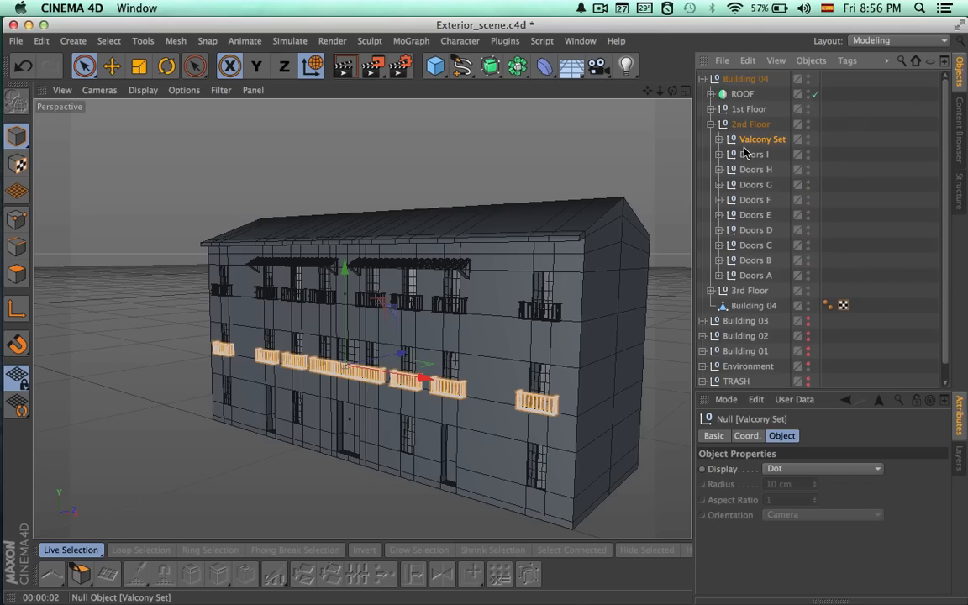
Group Doors A to Doors I inside the 2nd Floor, name the group Doors, and collapse the floor's hierarchy.
left_click(755, 276, "shift")
key("alt+g")
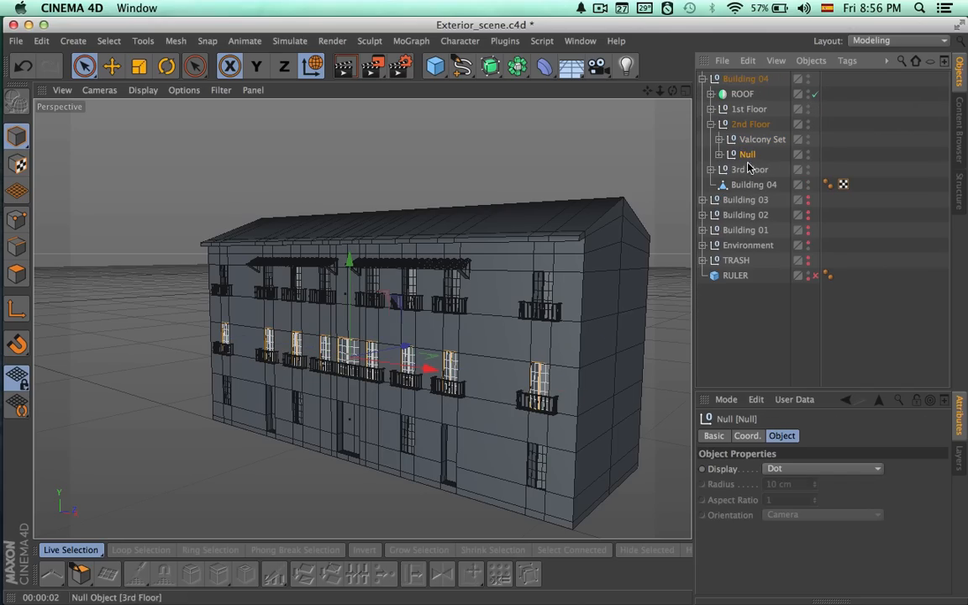
double_click(747, 155)
type("Doors")
key("Return")
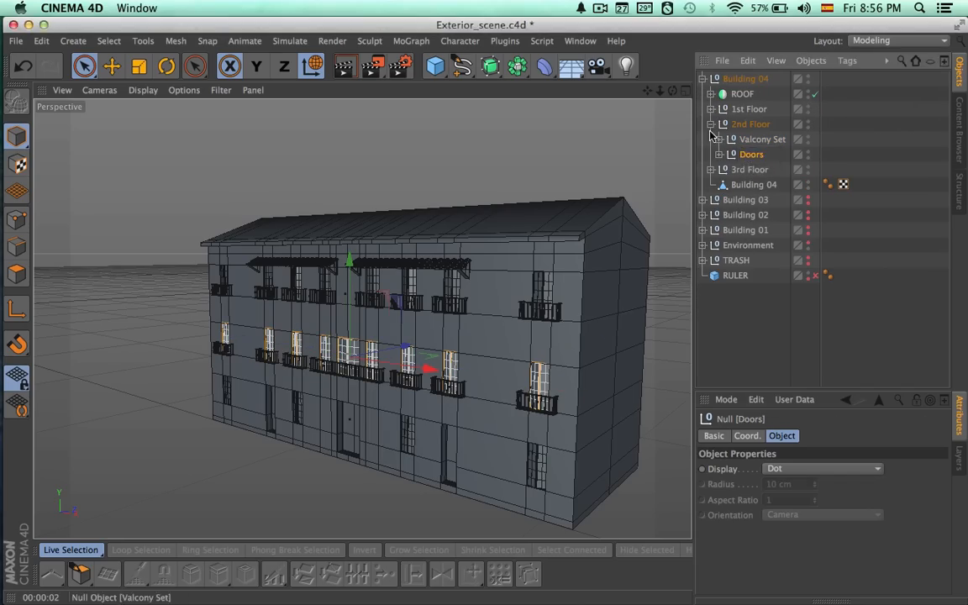
left_click(711, 124)
left_click(737, 127)
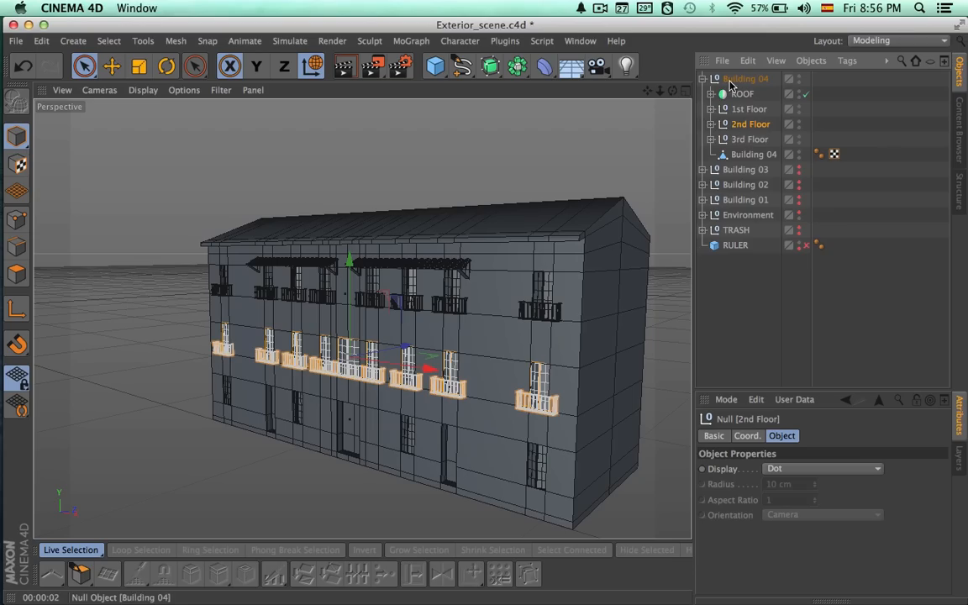
Copy Roof B from the 3rd Floor's Foof group and paste the duplicate at the top level of the scene.
left_click(711, 140)
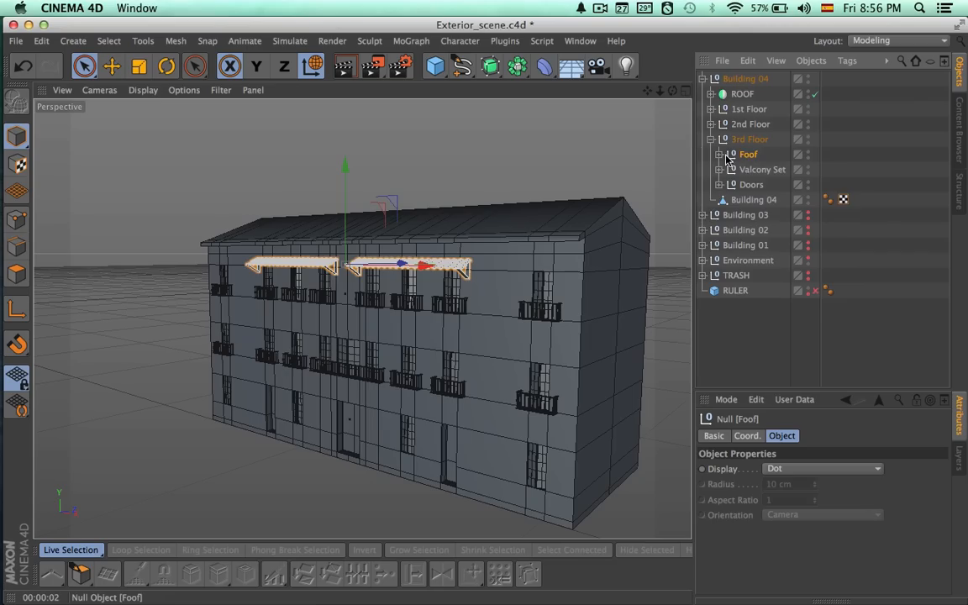
left_click(720, 154)
left_click(754, 170)
key("super+c")
key("super+v")
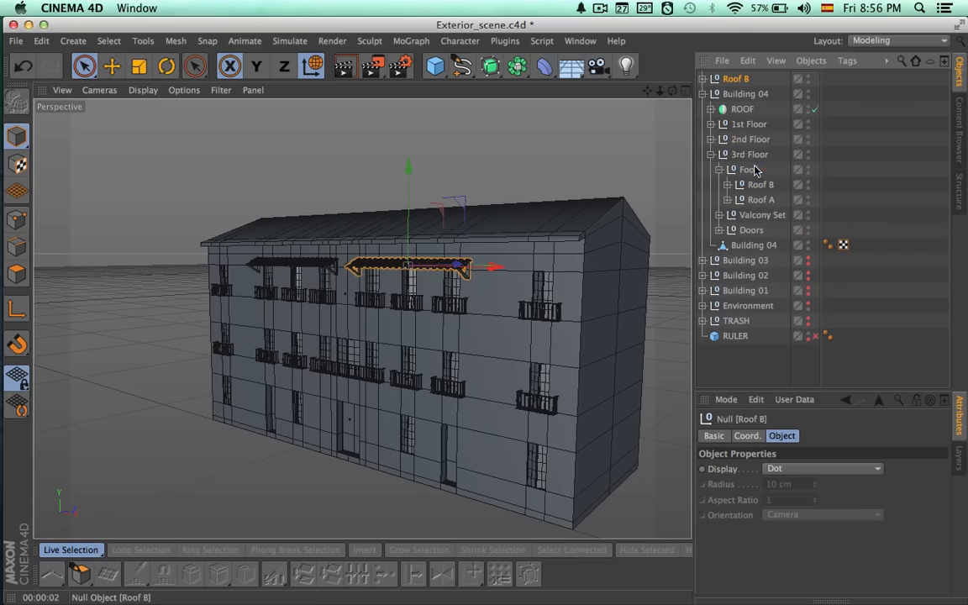
In the front view, move the Roof B copy to the facade's centre line and lower it just above the middle second-floor windows.
left_click(685, 92)
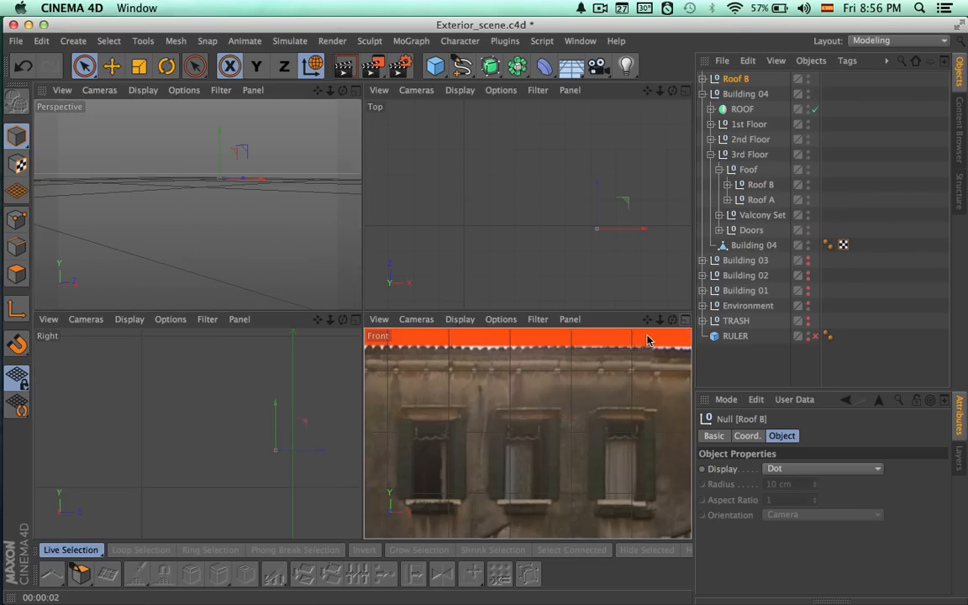
left_click(680, 323)
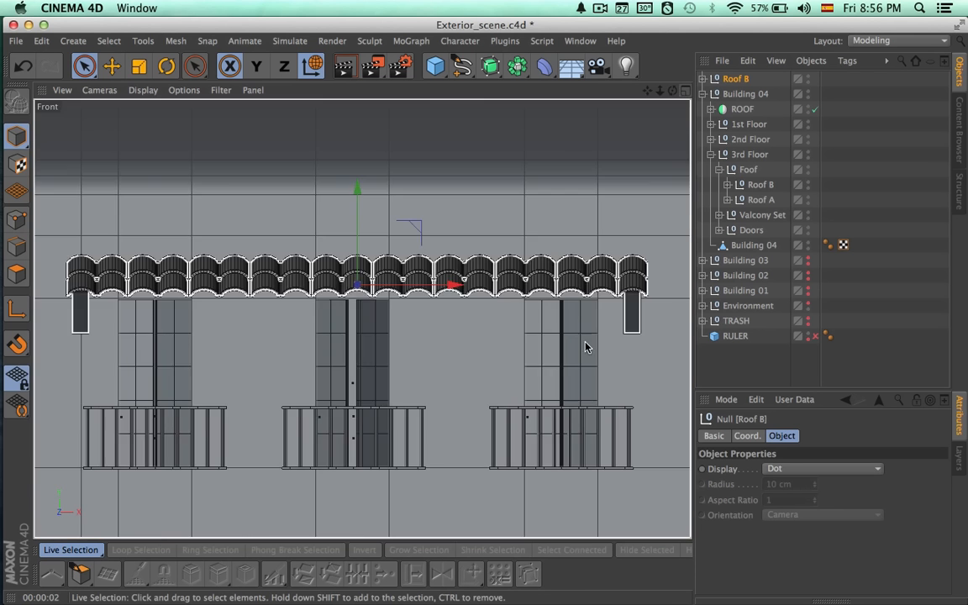
right_click_drag(594, 342, 431, 324, "alt")
left_click_drag(573, 270, 470, 367)
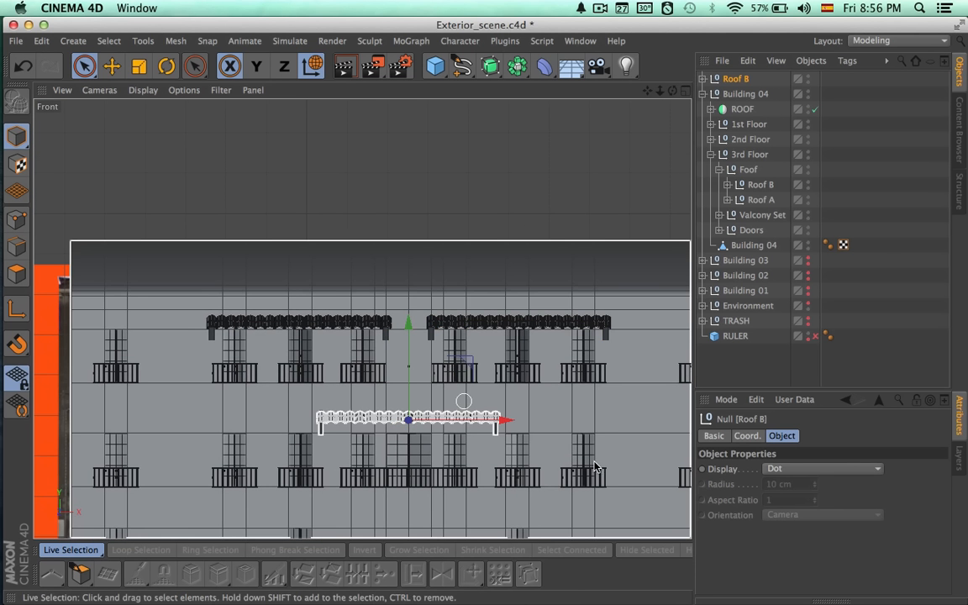
scroll(596, 461, "up", 1)
scroll(521, 473, "up", 4)
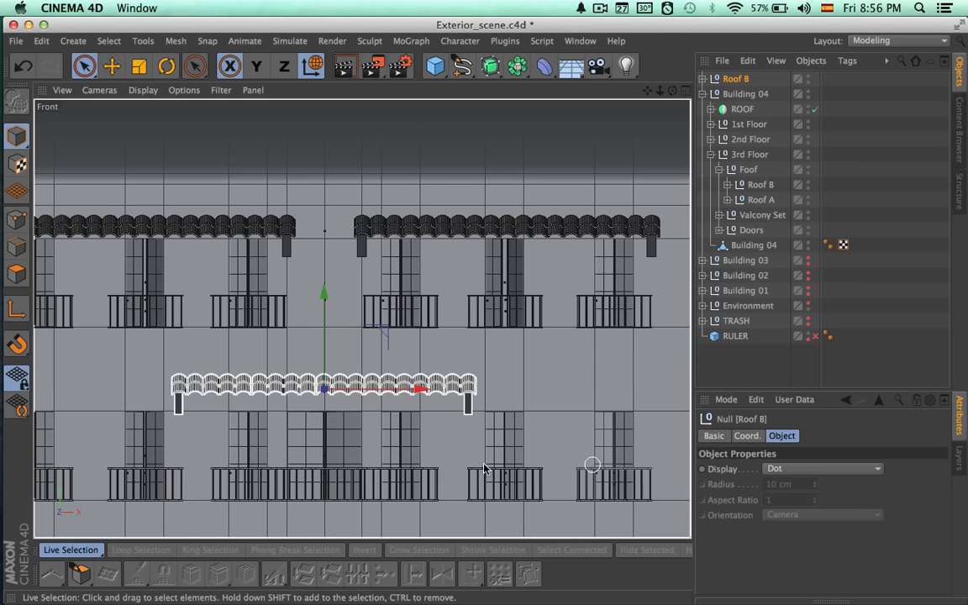
scroll(529, 430, "up", 2)
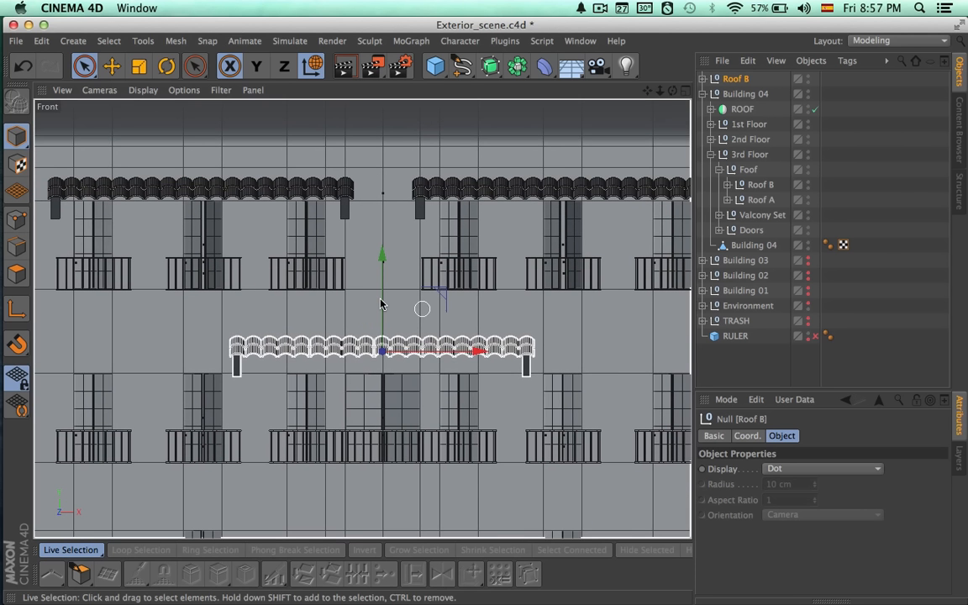
left_click_drag(381, 309, 384, 320)
scroll(258, 326, "down", 6)
scroll(277, 327, "up", 3)
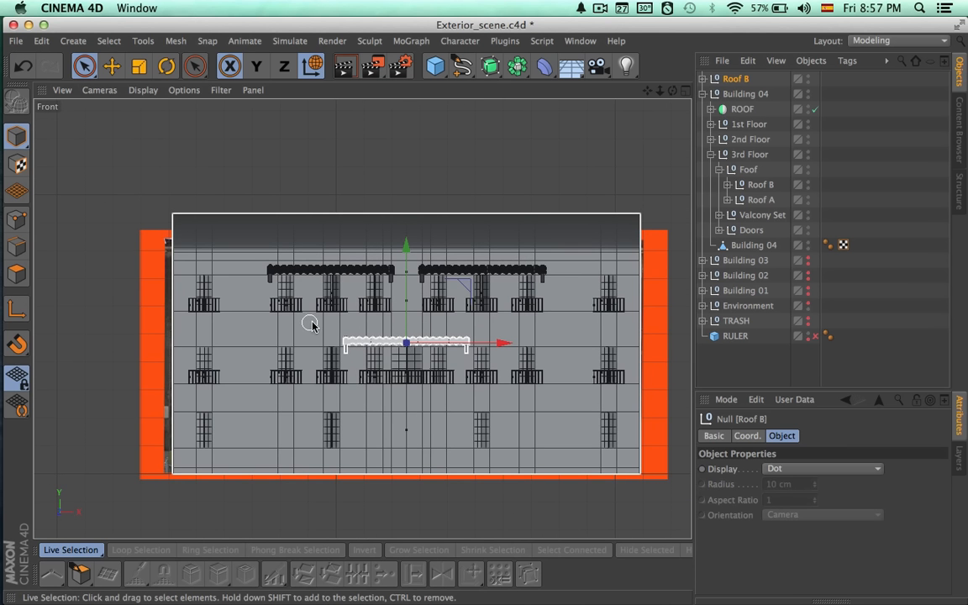
scroll(343, 321, "up", 8)
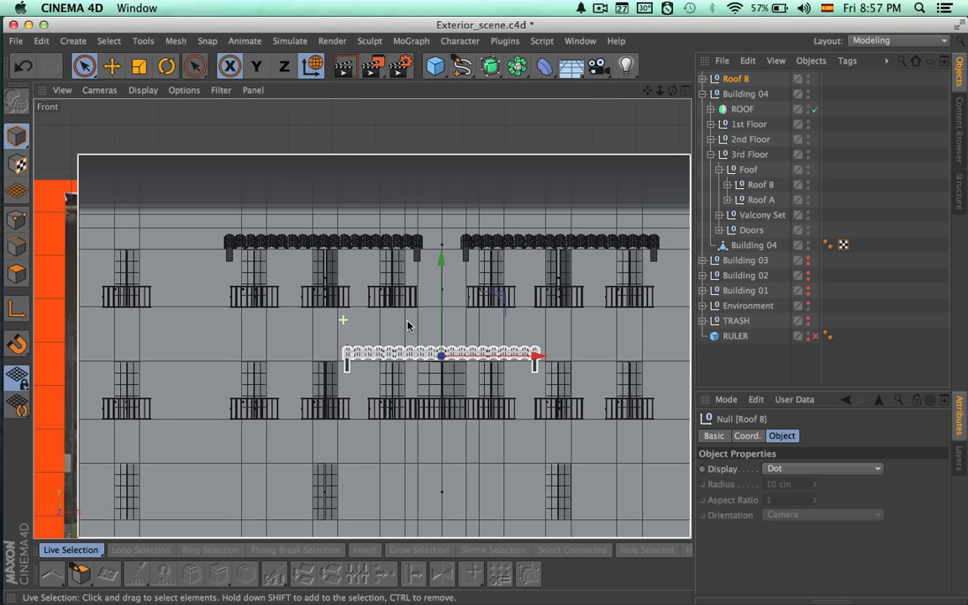
scroll(336, 277, "up", 4)
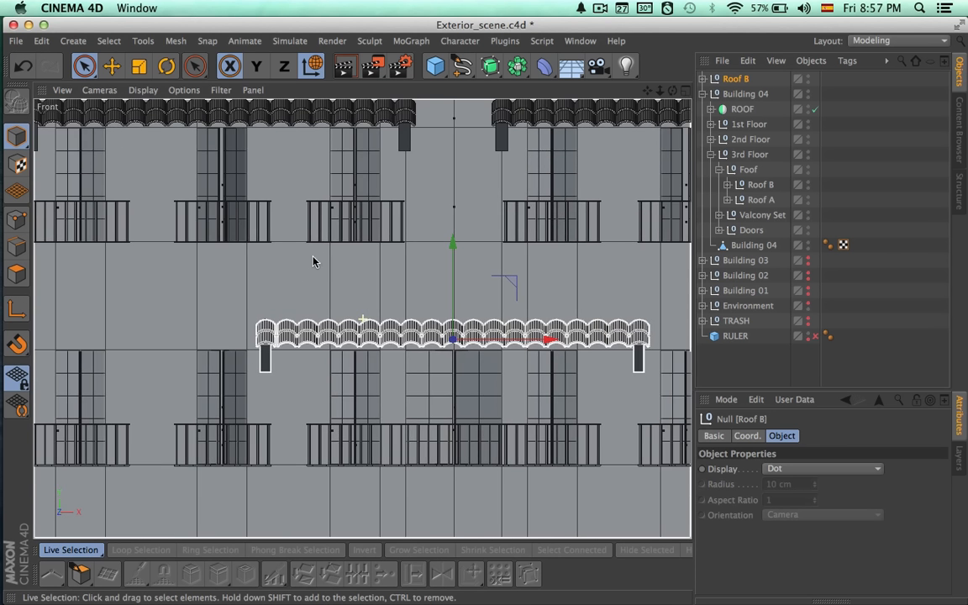
middle_click_drag(408, 300, 270, 199, "alt")
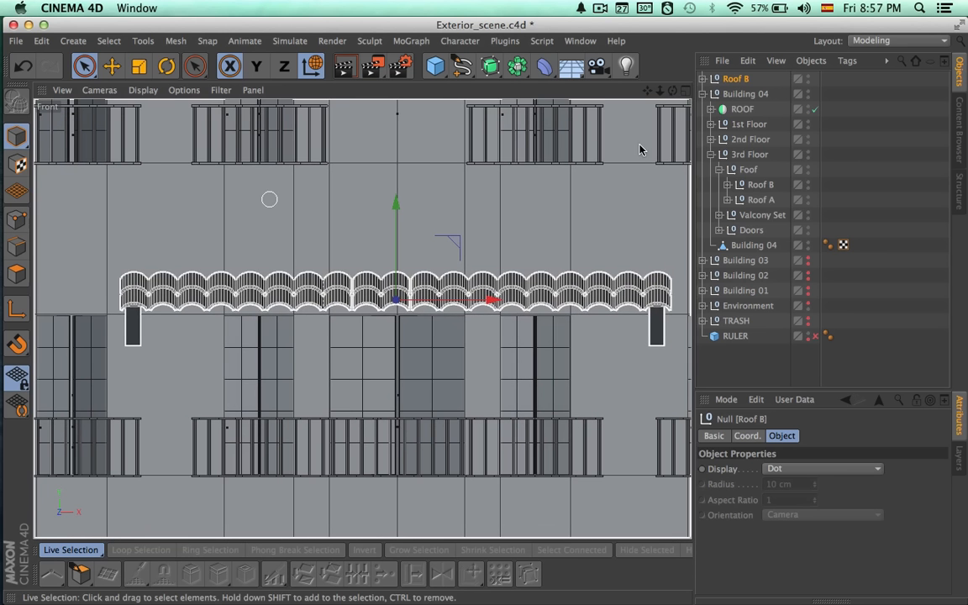
Shorten the copied canopy by setting the clone count of both its Roof.1 and Roof cloners to 15.
left_click(703, 79)
left_click(701, 147)
left_click(742, 94)
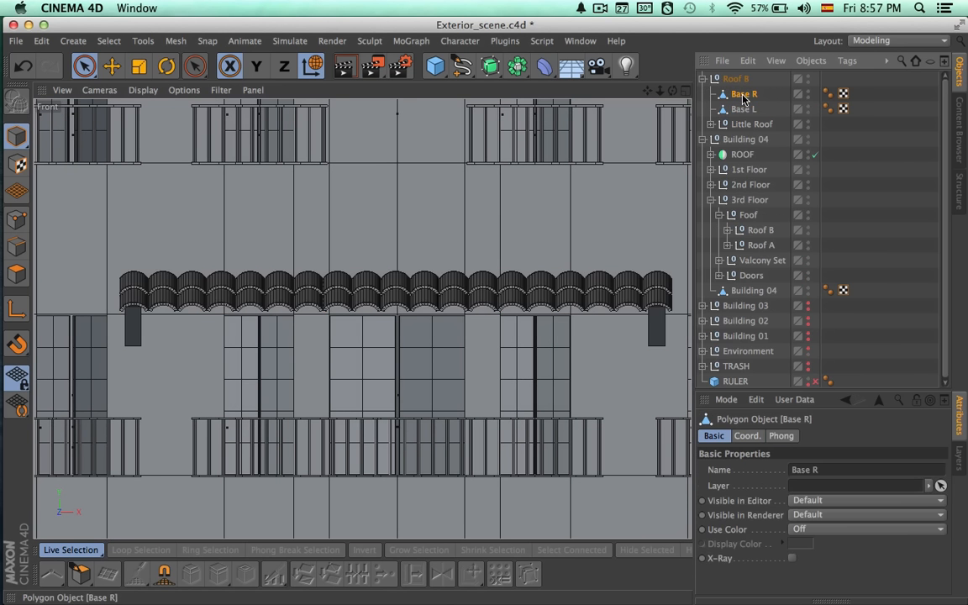
left_click(711, 125)
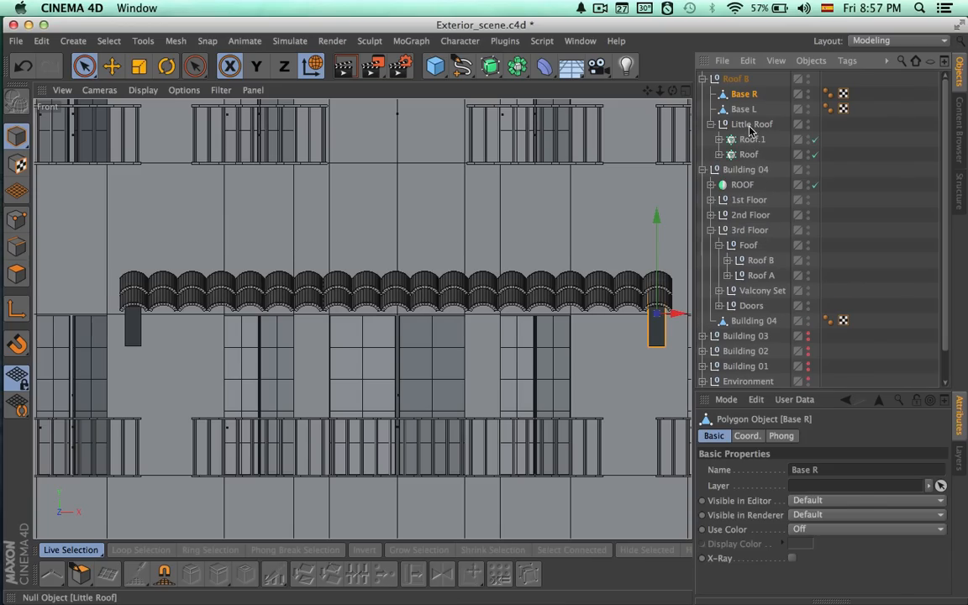
left_click(749, 140)
left_click(748, 155, "shift")
left_click(774, 538)
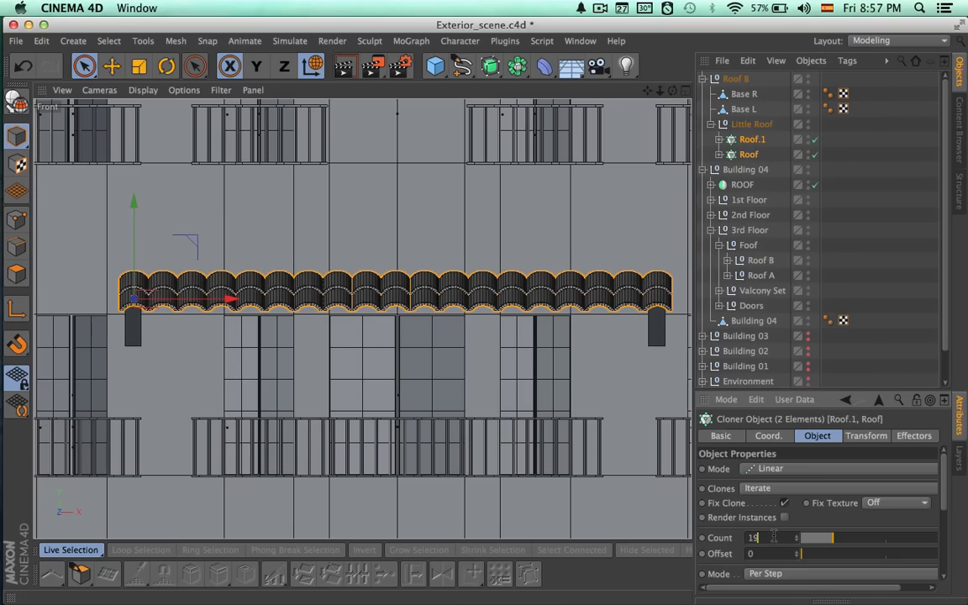
type("15")
key("Return")
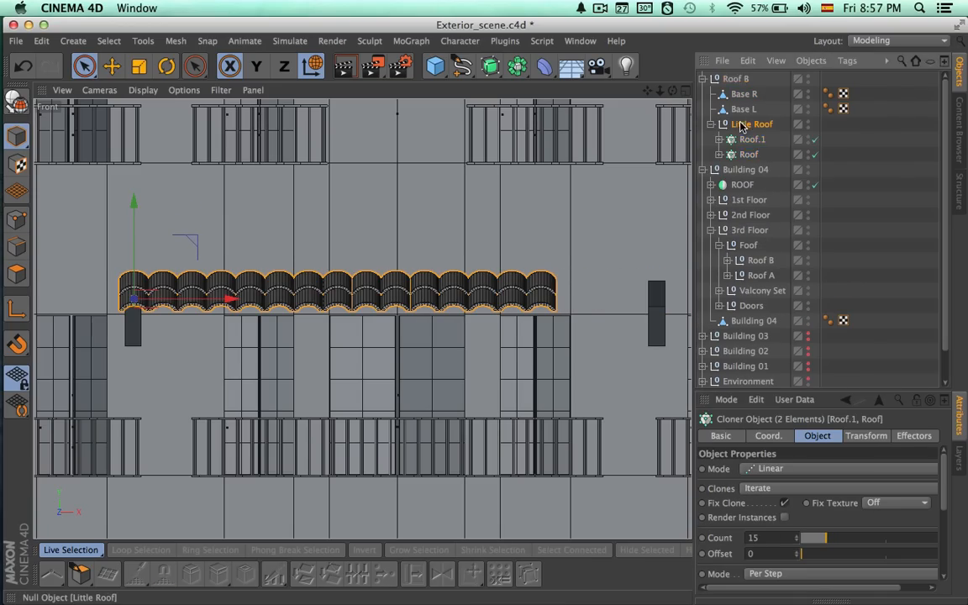
Move the copy's Little Roof along X until the shortened tiles are centred over the middle second-floor windows.
left_click(741, 124)
key("space")
key("space")
left_click_drag(234, 278, 293, 281)
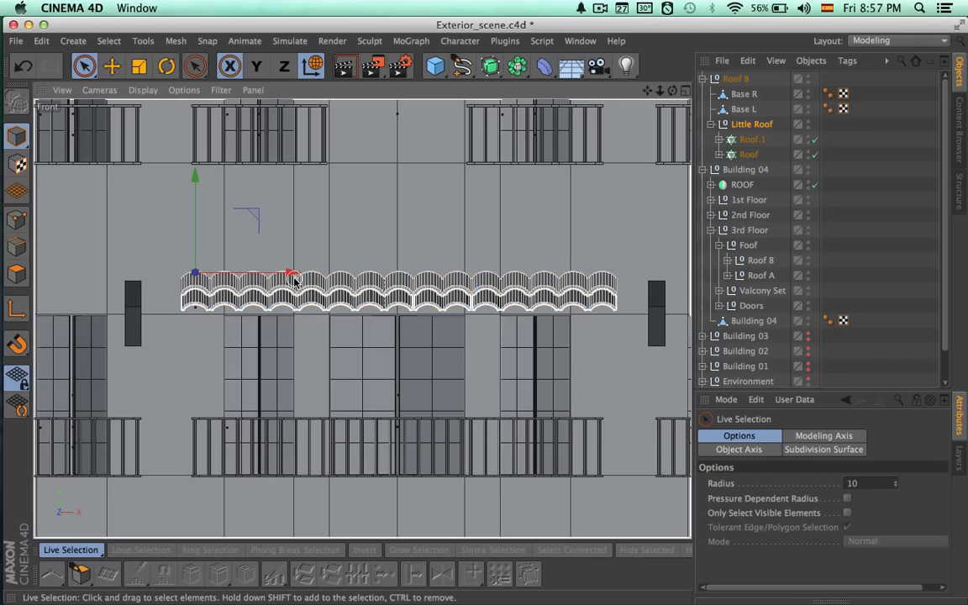
right_click_drag(321, 343, 378, 343, "alt")
middle_click_drag(311, 339, 273, 336, "alt")
left_click_drag(194, 238, 192, 240)
right_click_drag(306, 277, 216, 276, "alt")
Move the Base L and Base R brackets along X to sit beneath the ends of the shortened canopy.
left_click(742, 113)
left_click_drag(237, 287, 287, 292)
left_click(570, 290)
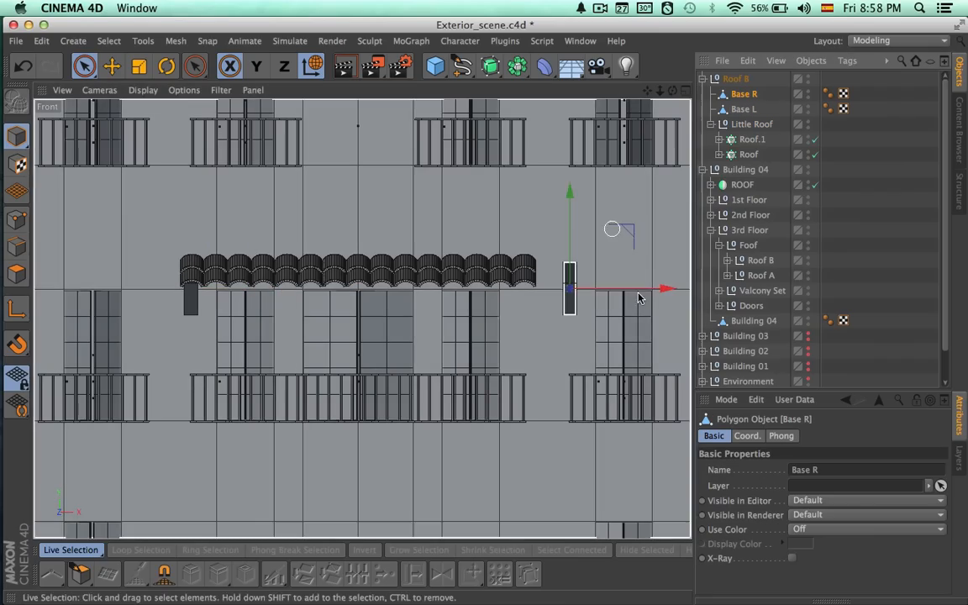
left_click_drag(642, 292, 595, 296)
right_click_drag(570, 319, 627, 292, "alt")
left_click_drag(582, 270, 584, 268)
middle_click_drag(514, 310, 734, 311, "alt")
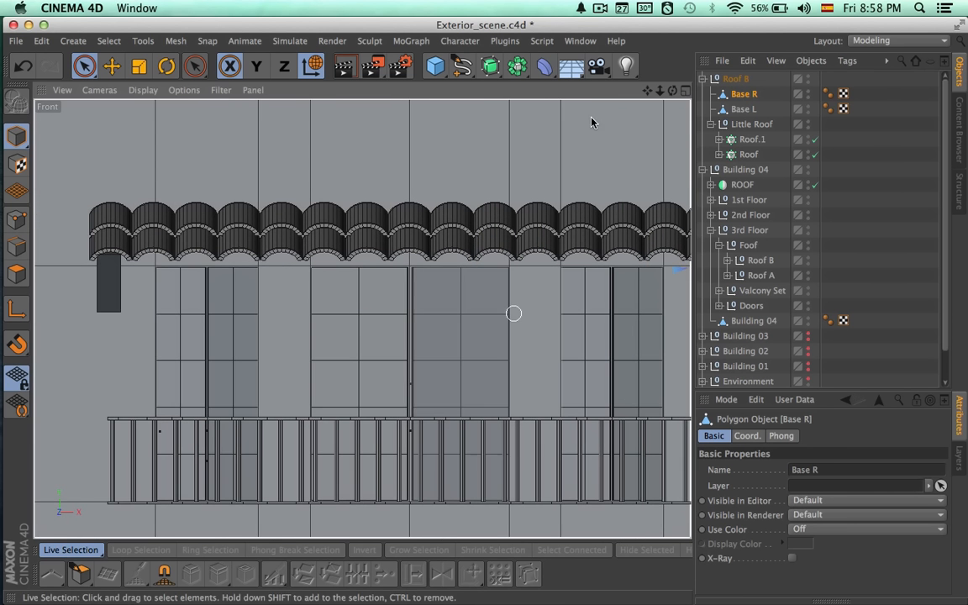
Fine-tune the position of Base L under the canopy's left-end tile.
left_click(734, 110)
left_click_drag(209, 269, 208, 266)
right_click_drag(341, 298, 270, 296, "alt")
middle_click_drag(411, 310, 396, 307, "alt")
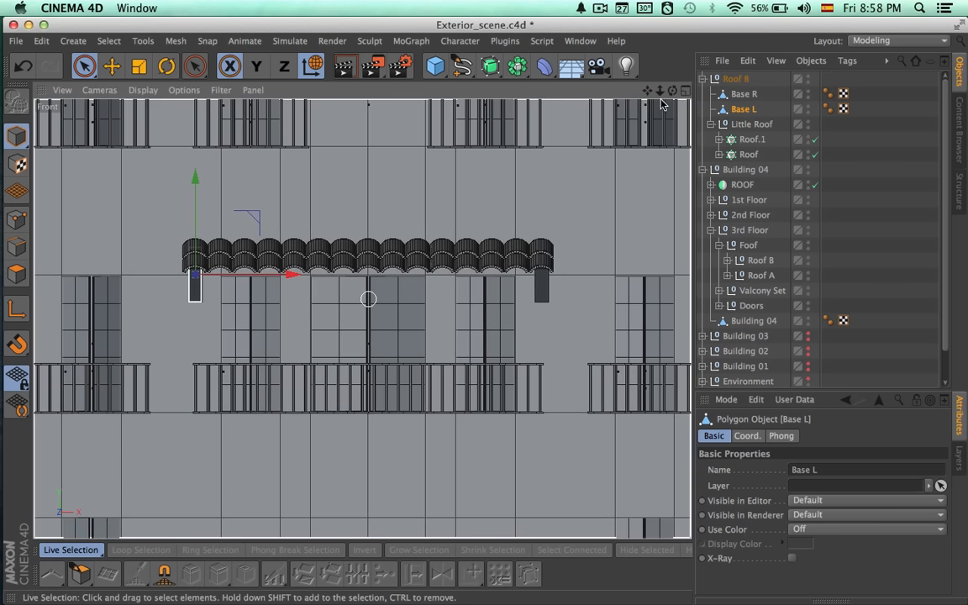
Render the whole building in the perspective view to check the new second-floor canopy.
left_click(686, 92)
left_click(355, 92)
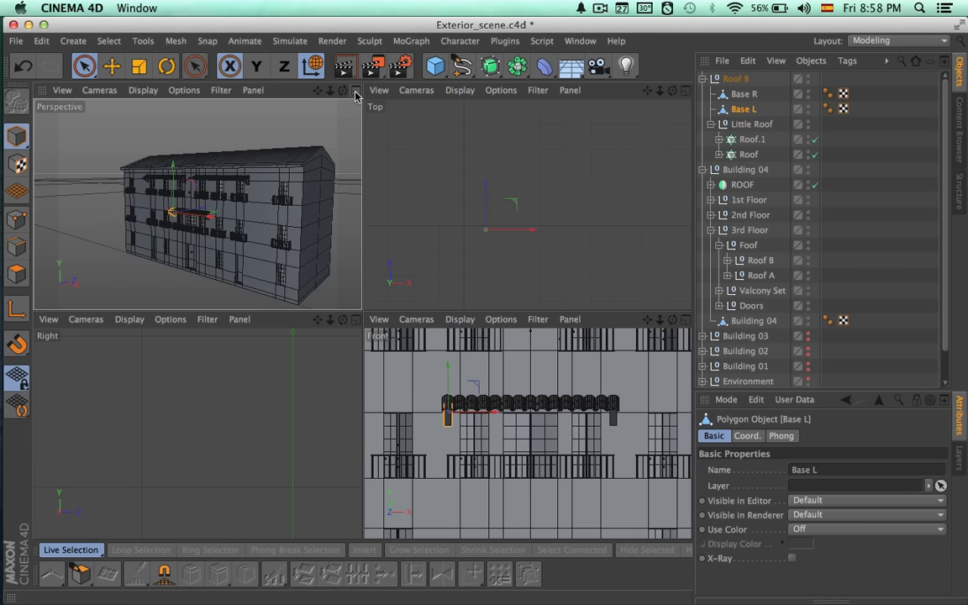
left_click(848, 237)
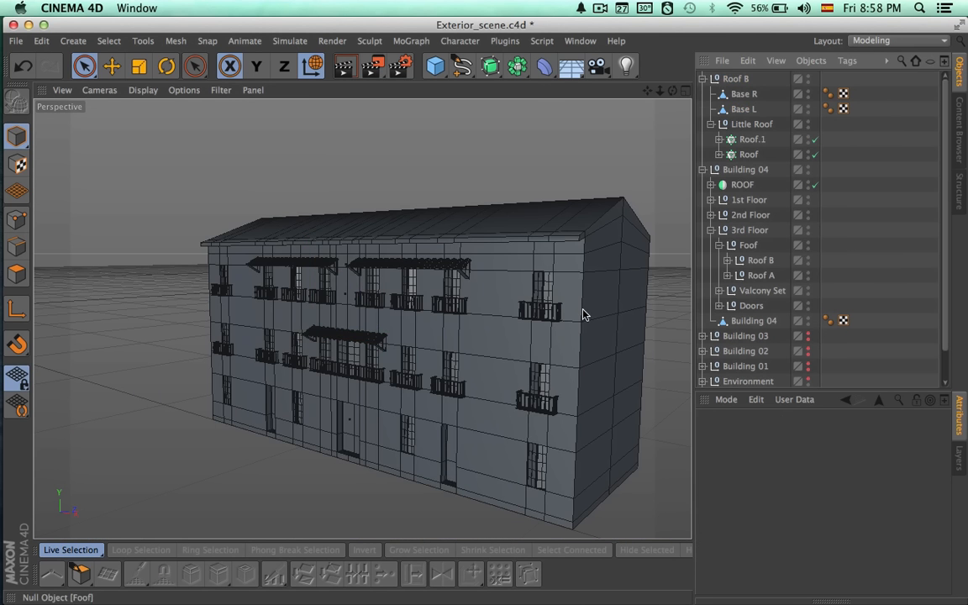
key("ctrl+r")
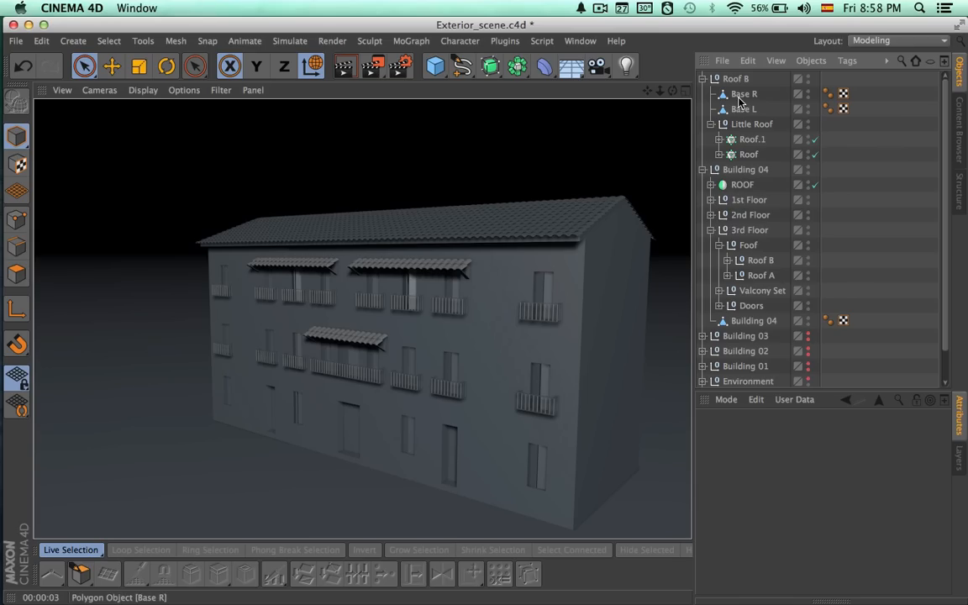
left_click(702, 79)
left_click(730, 79)
left_click(703, 95)
left_click(731, 95)
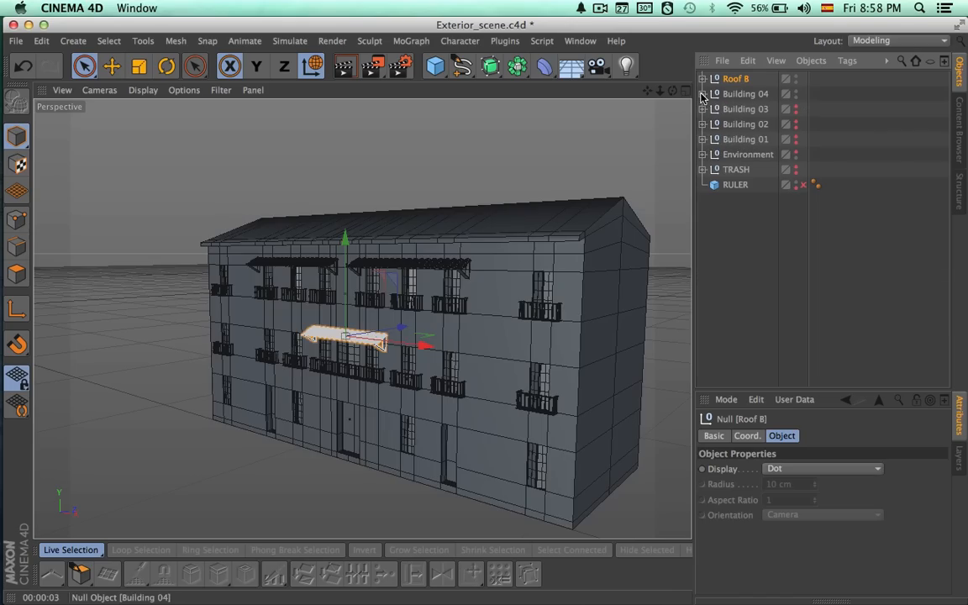
left_click(729, 80)
left_click(702, 94)
left_click(703, 79)
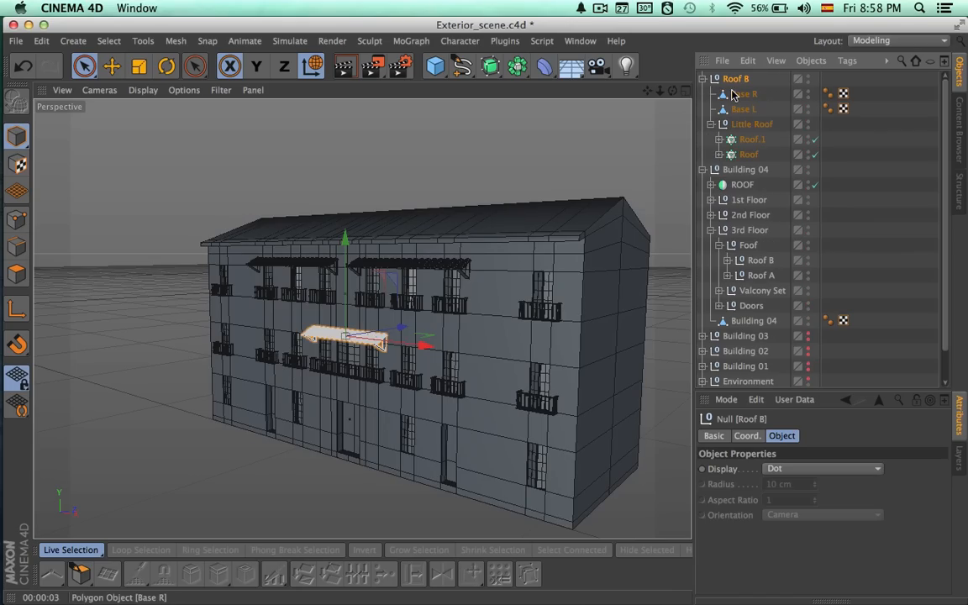
left_click(733, 94)
left_click_drag(580, 297, 639, 299, "alt")
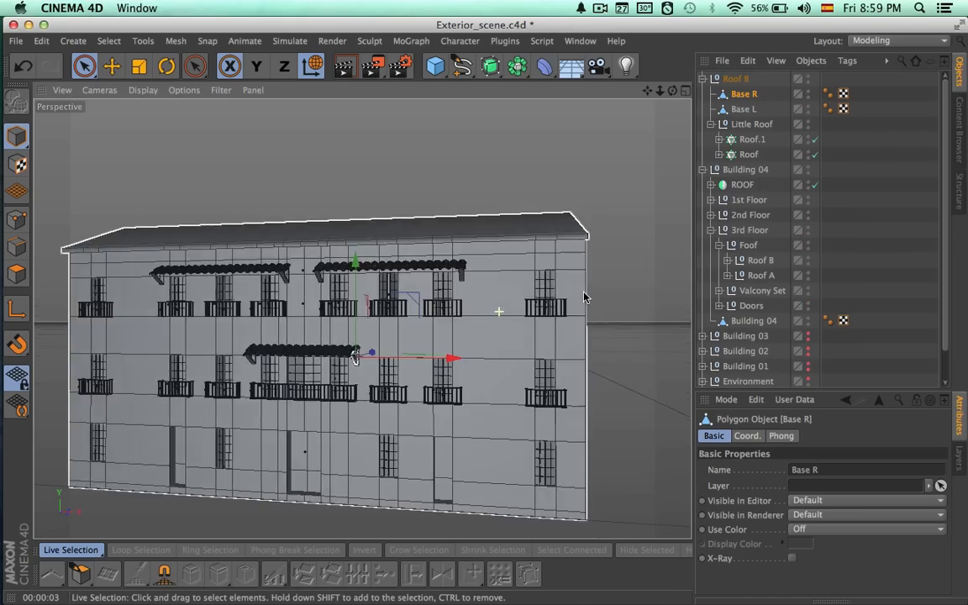
Duplicate the middle second-floor canopy Roof B and move the copy along X over the two windows left of it in the front view.
left_click(704, 79)
left_click(741, 80)
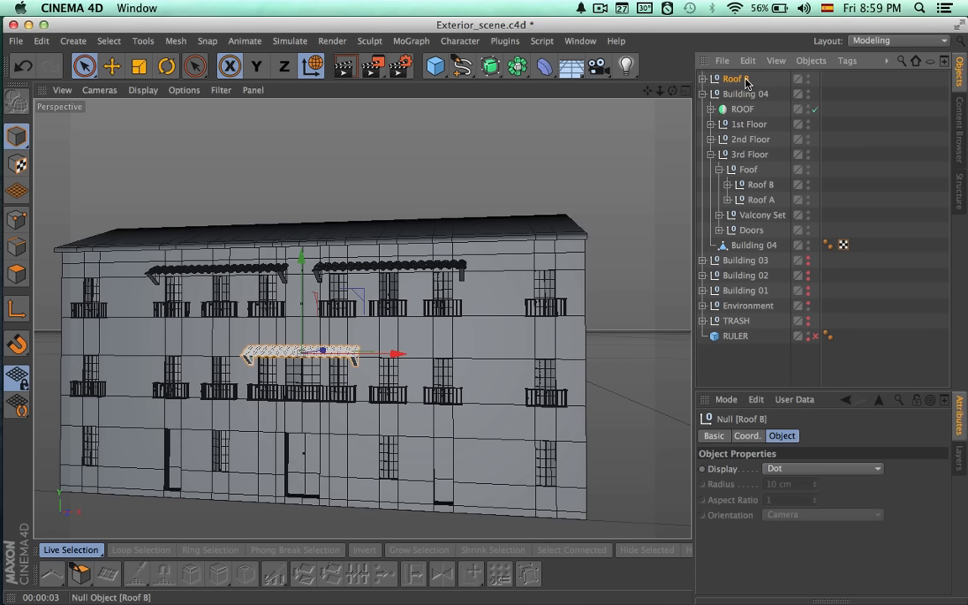
key("ctrl+c")
key("ctrl+v")
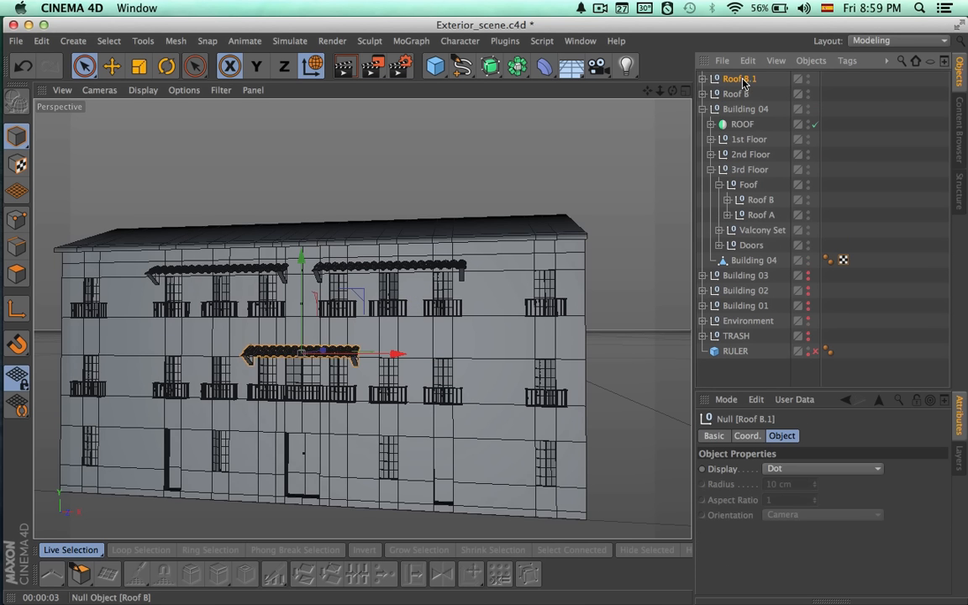
left_click(685, 89)
left_click(685, 320)
middle_click_drag(508, 341, 614, 343, "alt")
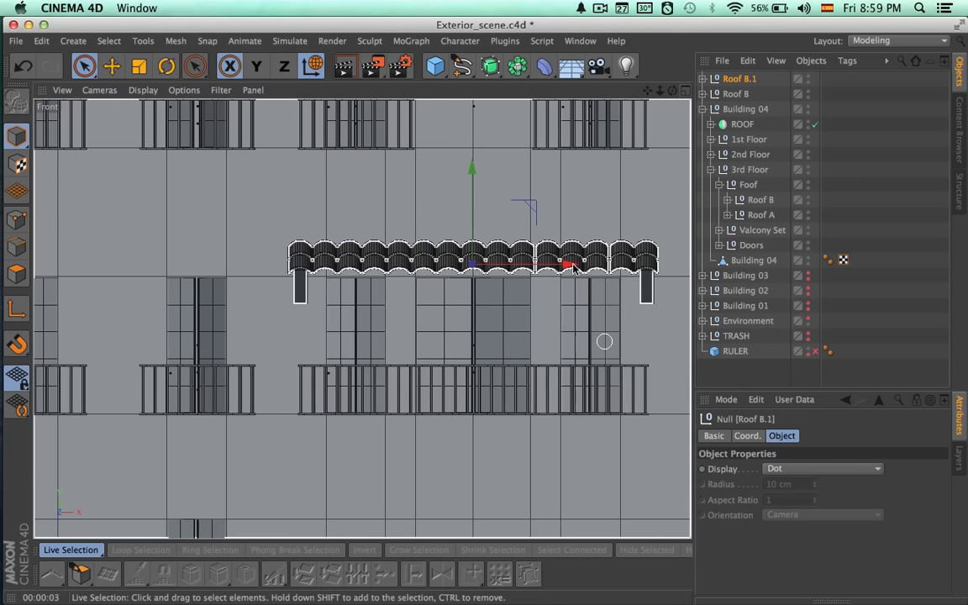
left_click_drag(568, 265, 361, 319)
middle_click_drag(361, 320, 619, 311, "alt")
left_click_drag(539, 277, 422, 282)
Set both tile cloners of the copied canopy to a count of 12 and nudge the canopy along X over the two windows.
left_click(703, 78)
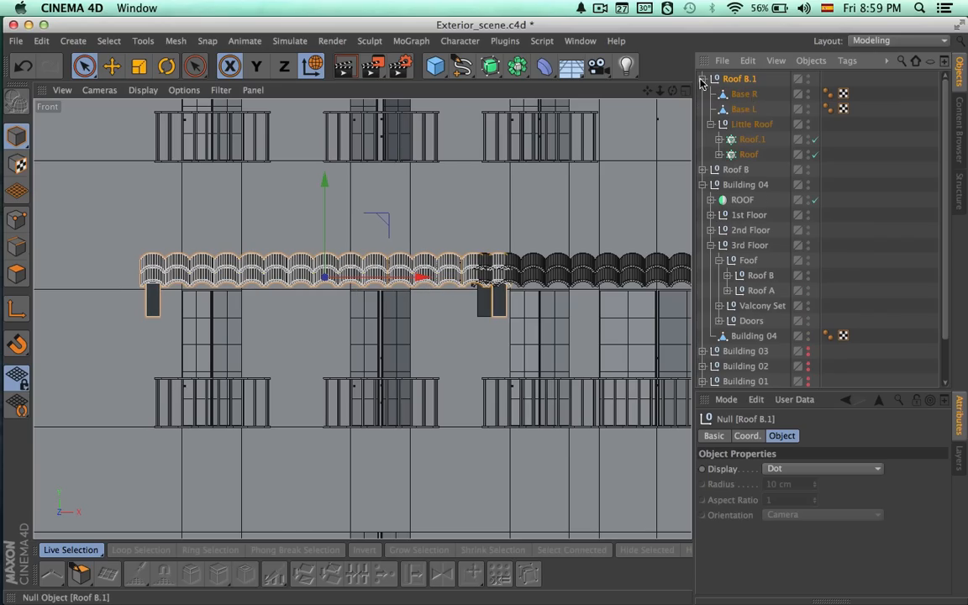
left_click(743, 141)
left_click(748, 155, "shift")
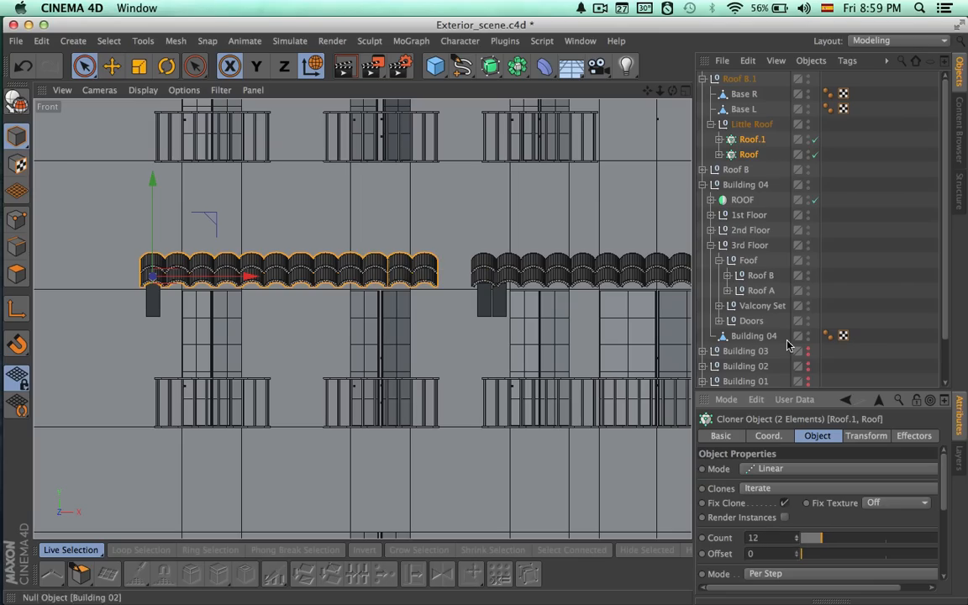
left_click(740, 79)
left_click_drag(421, 277, 427, 278)
right_click_drag(391, 326, 451, 330, "alt")
middle_click_drag(451, 330, 538, 329, "alt")
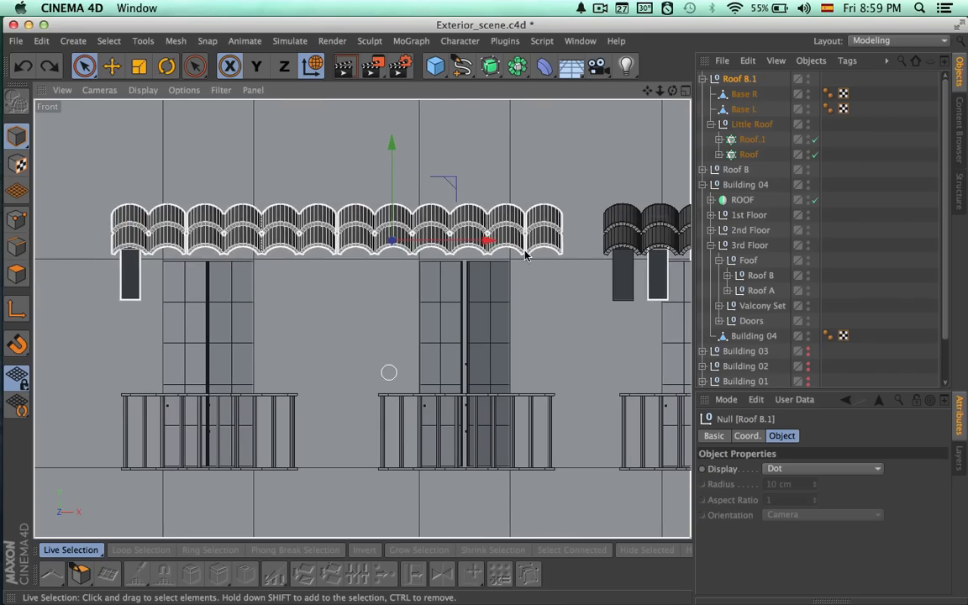
Move the copy's Base R bracket along X to sit beneath the right-end tile of the shortened canopy.
left_click(743, 110)
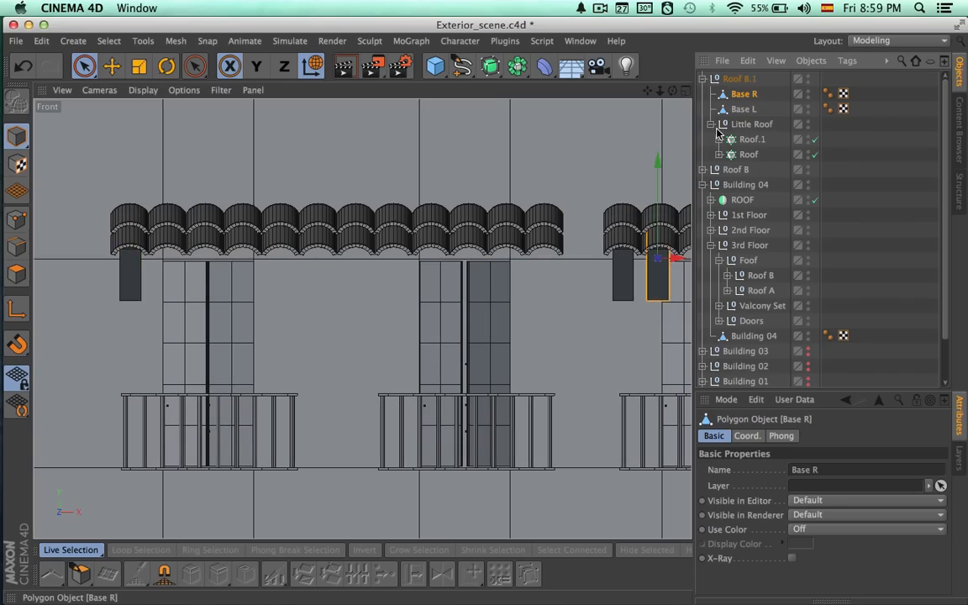
left_click_drag(677, 262, 564, 263)
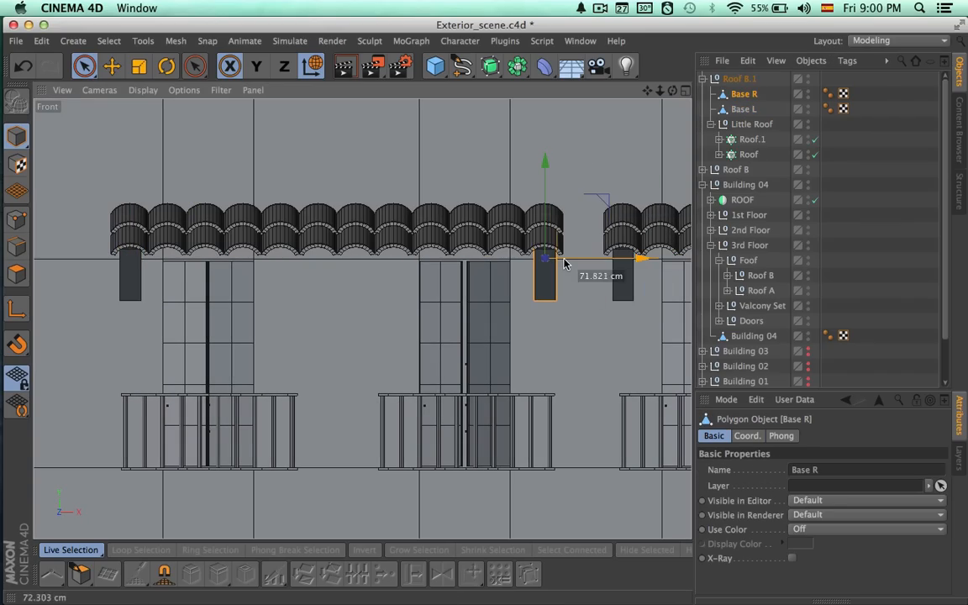
right_click_drag(511, 315, 421, 312, "alt")
middle_click_drag(471, 313, 361, 316, "alt")
Rename the new left canopy as Roof B and the middle second-floor canopy as Roof C.
left_click(703, 79)
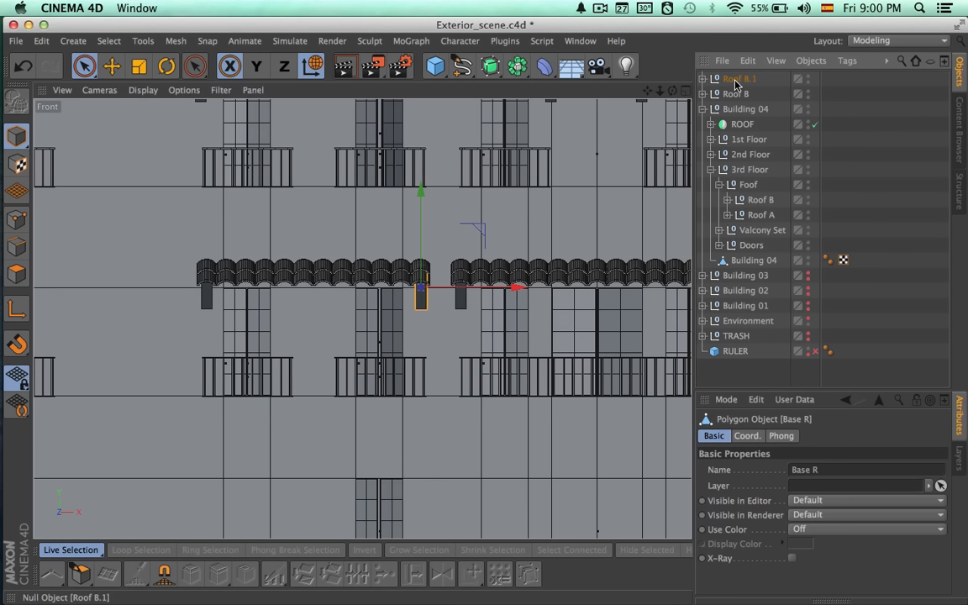
double_click(740, 80)
key("Return")
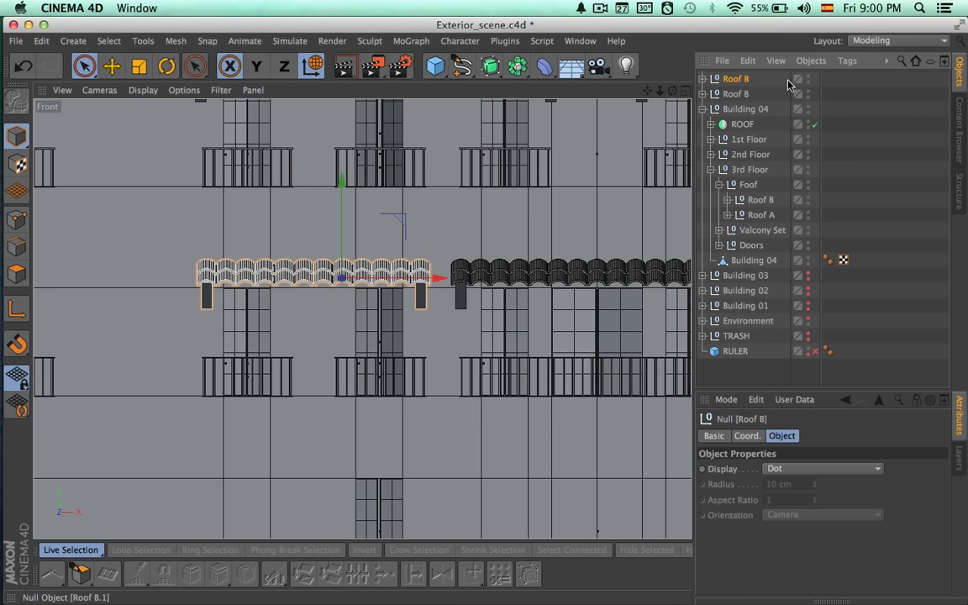
left_click(736, 94)
double_click(740, 94)
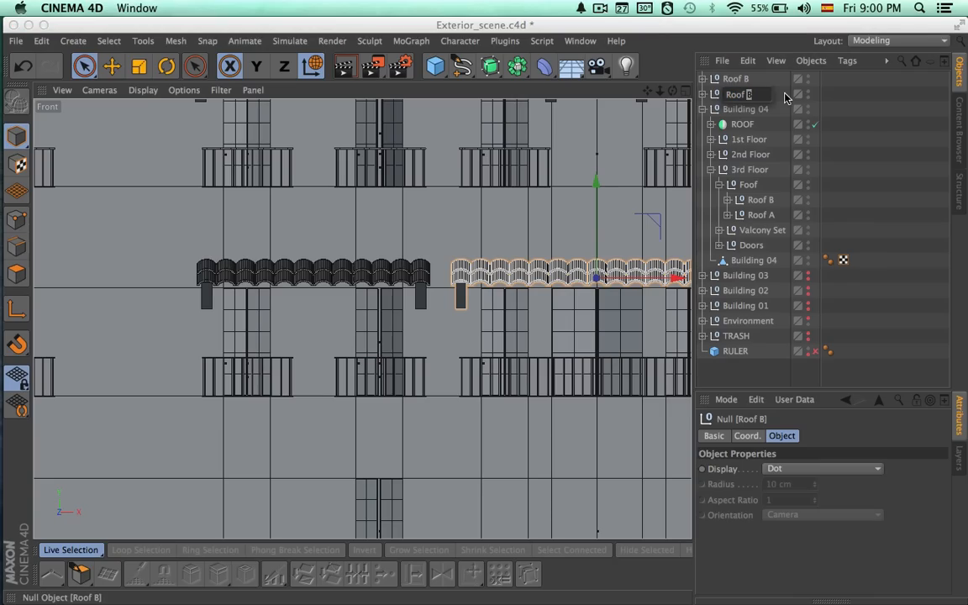
type("C")
key("Return")
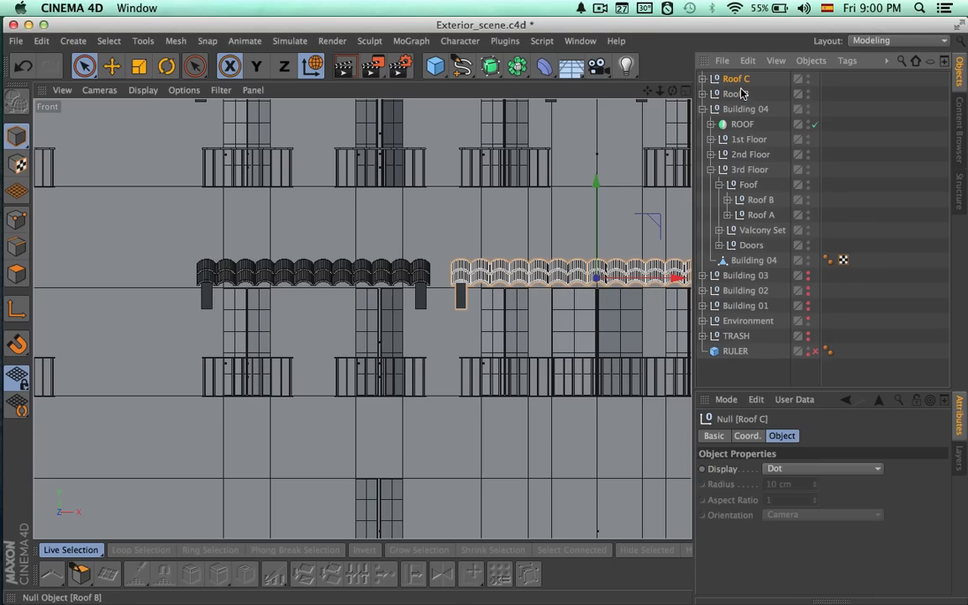
Duplicate Roof B along X and centre the copy over the two windows right of the middle second-floor canopy.
left_click(740, 94)
scroll(429, 205, "down", 5)
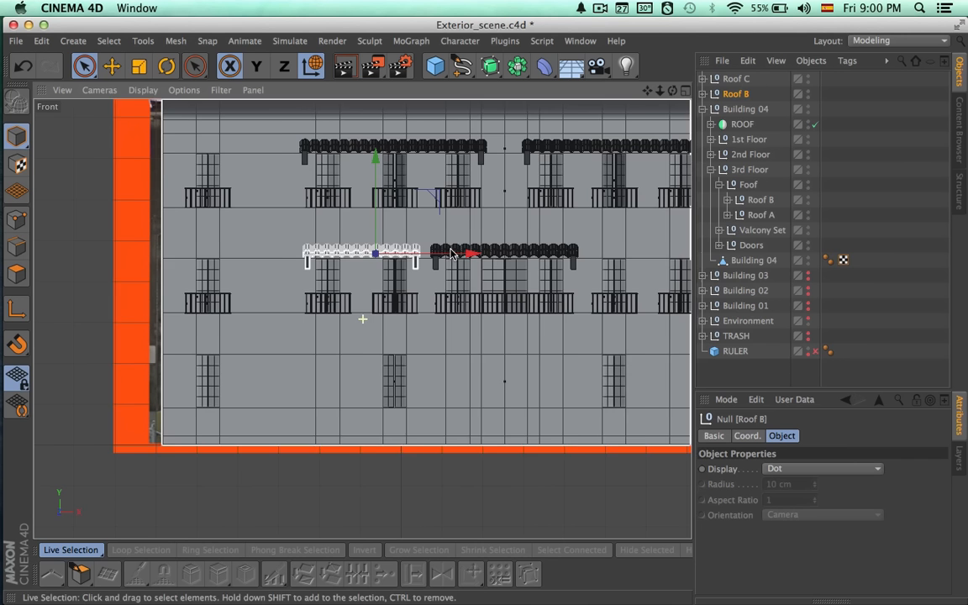
left_click_drag(446, 255, 747, 258, "ctrl")
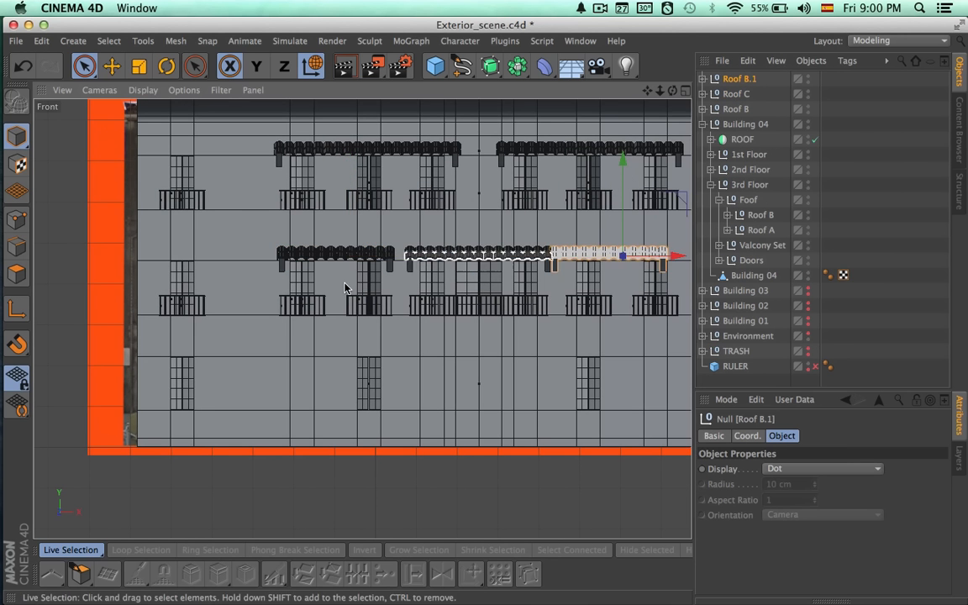
middle_click_drag(613, 294, 402, 305, "alt")
right_click_drag(361, 298, 532, 296, "alt")
middle_click_drag(477, 310, 307, 340, "alt")
left_click_drag(460, 214, 510, 215)
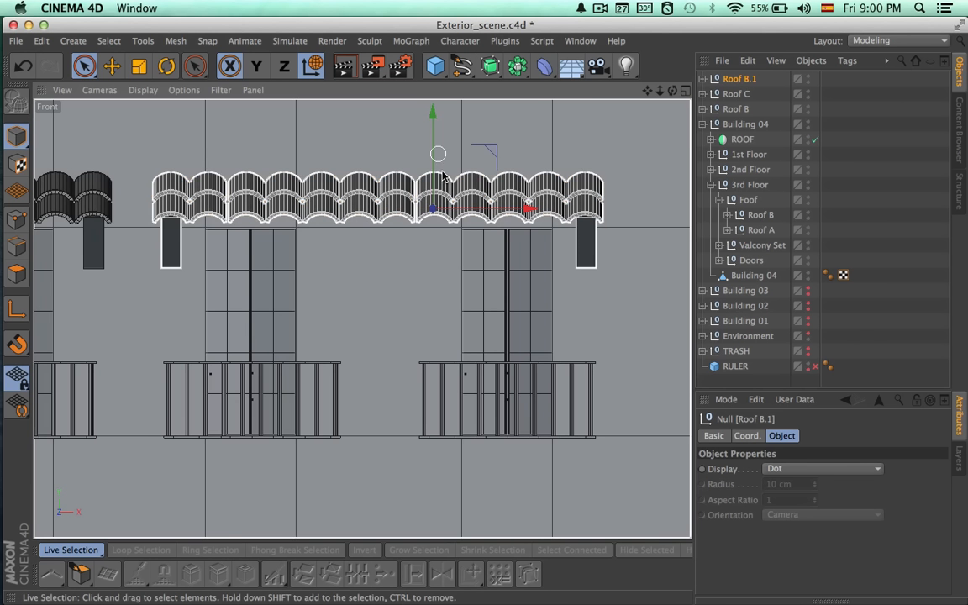
Rename the new right-hand canopy copy as Roof D.
scroll(357, 246, "down", 5)
scroll(357, 246, "down", 6)
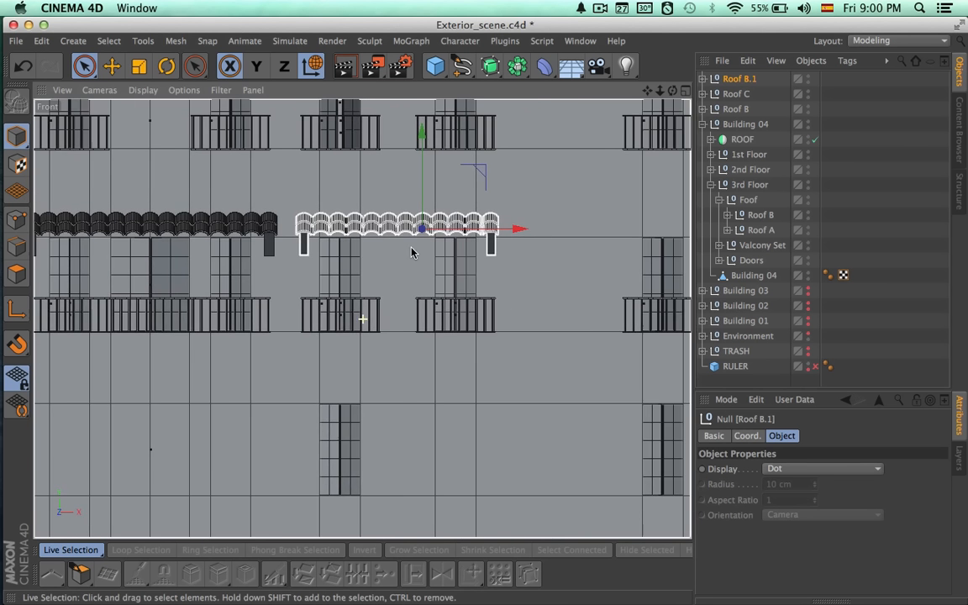
double_click(741, 79)
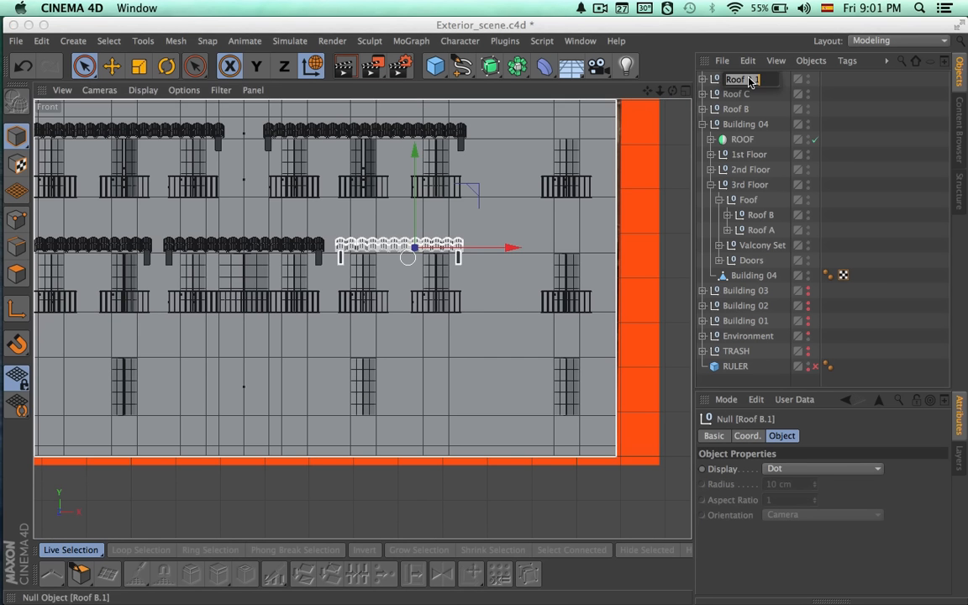
type("D")
key("Return")
Render the whole building in the perspective view to check the three second-floor canopies.
left_click(685, 90)
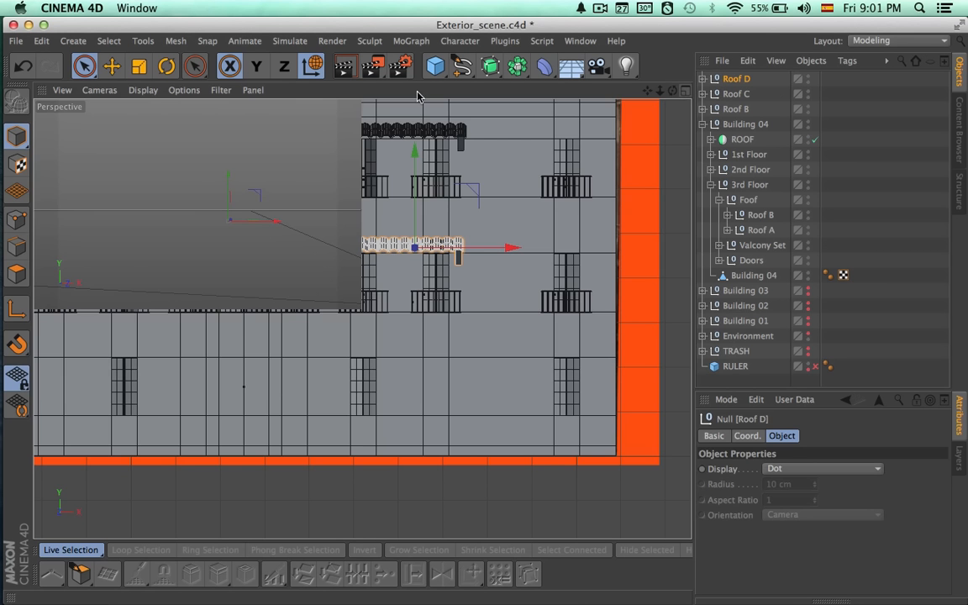
left_click(355, 91)
left_click_drag(508, 217, 461, 225, "alt")
left_click(903, 205)
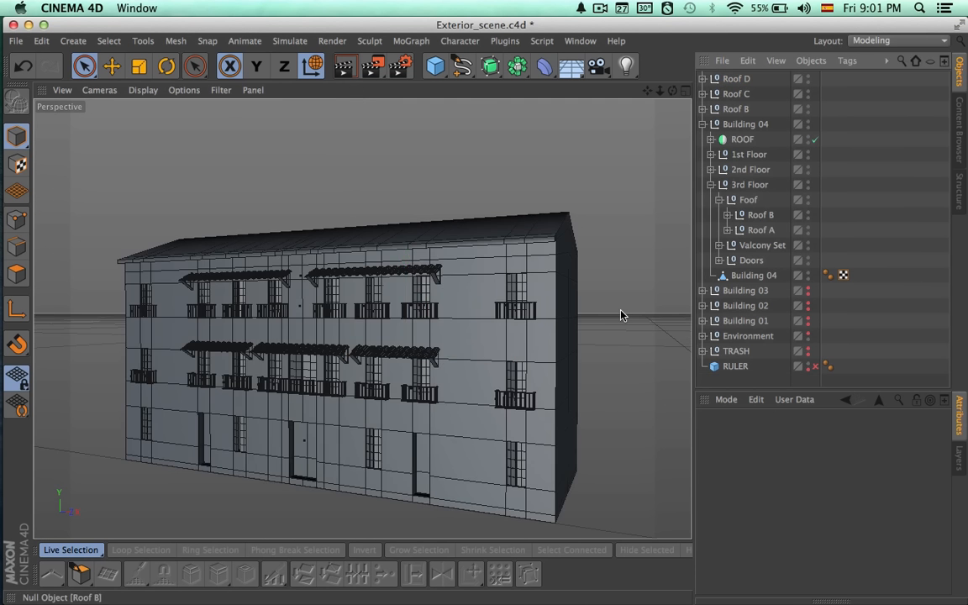
left_click_drag(645, 290, 594, 334, "alt")
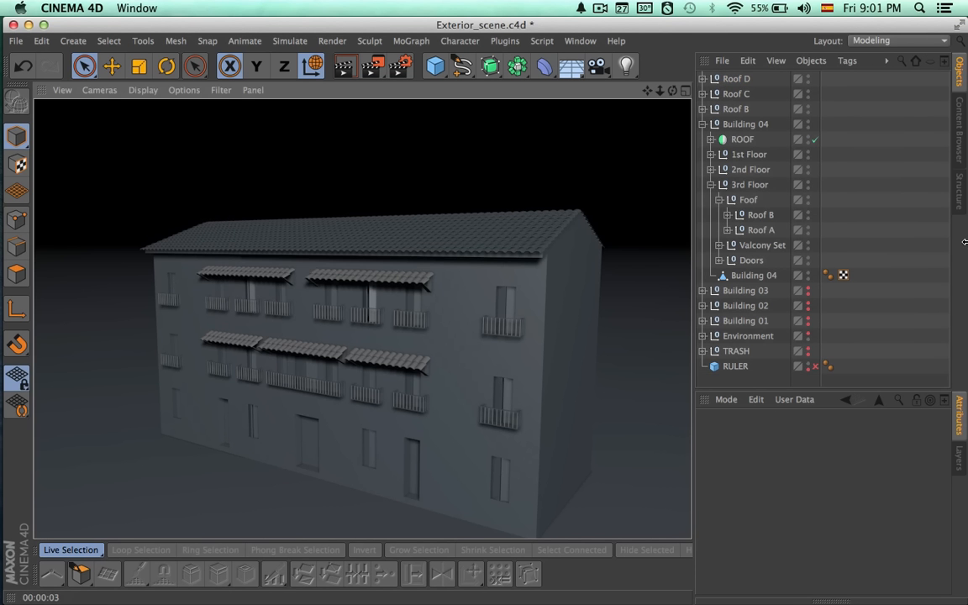
Group the Roof B, Roof C and Roof D canopies under a null named Roof.
left_click(703, 124)
left_click(735, 108)
left_click(737, 79, "shift")
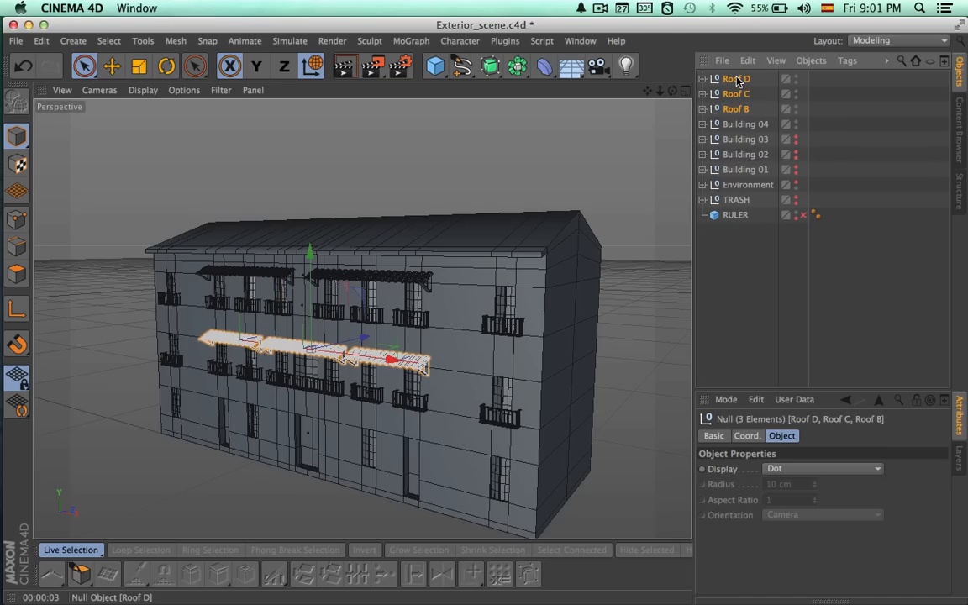
key("alt+g")
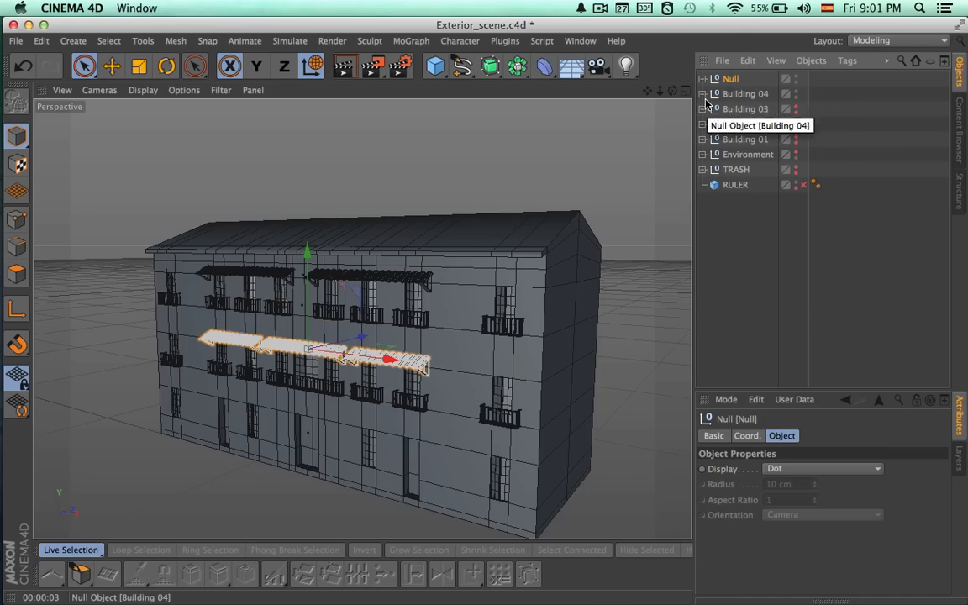
double_click(731, 79)
key("Return")
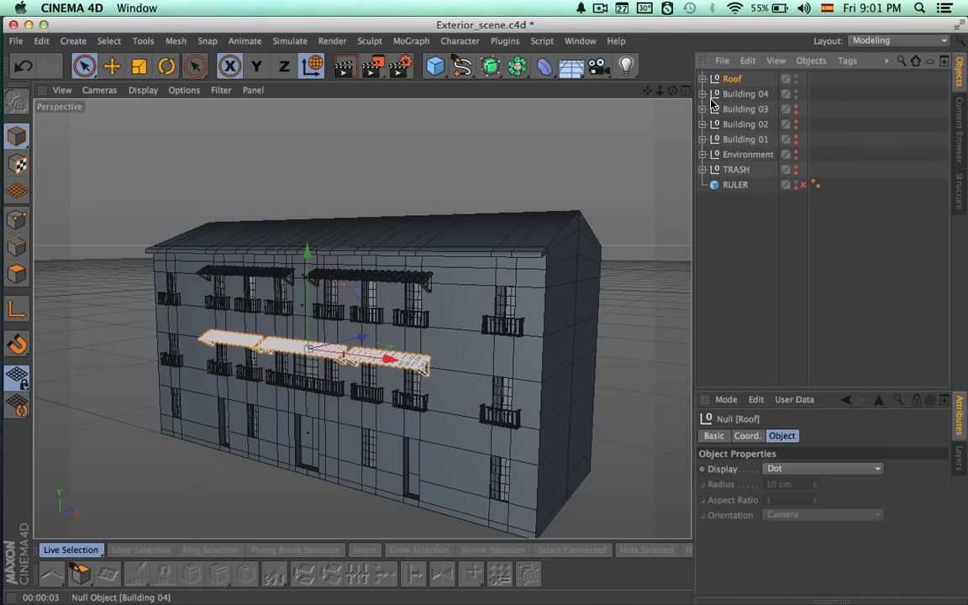
Duplicate Roof B inside the new Roof group and rename the copy as Roof A.
left_click(703, 94)
left_click(702, 78)
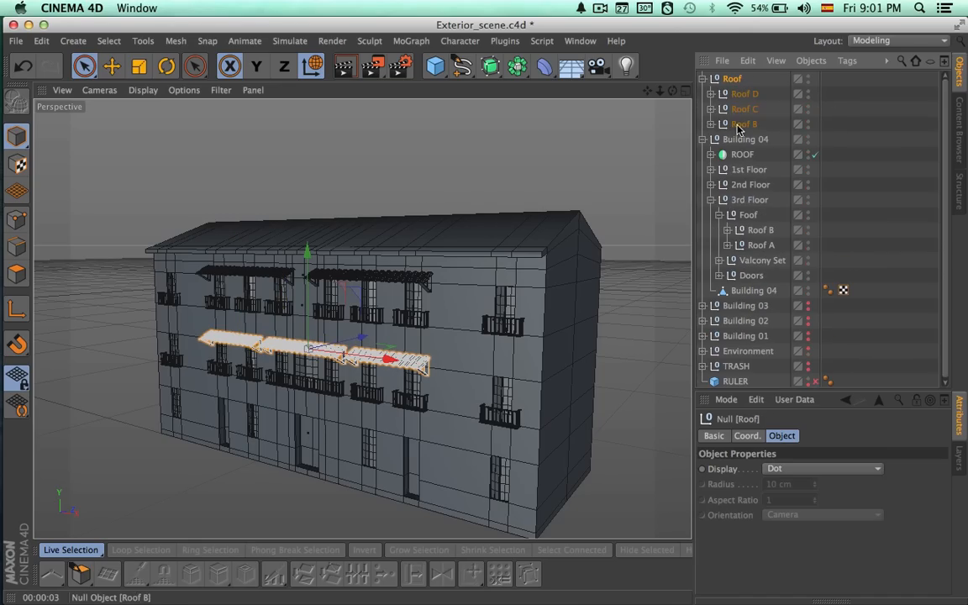
left_click(742, 124)
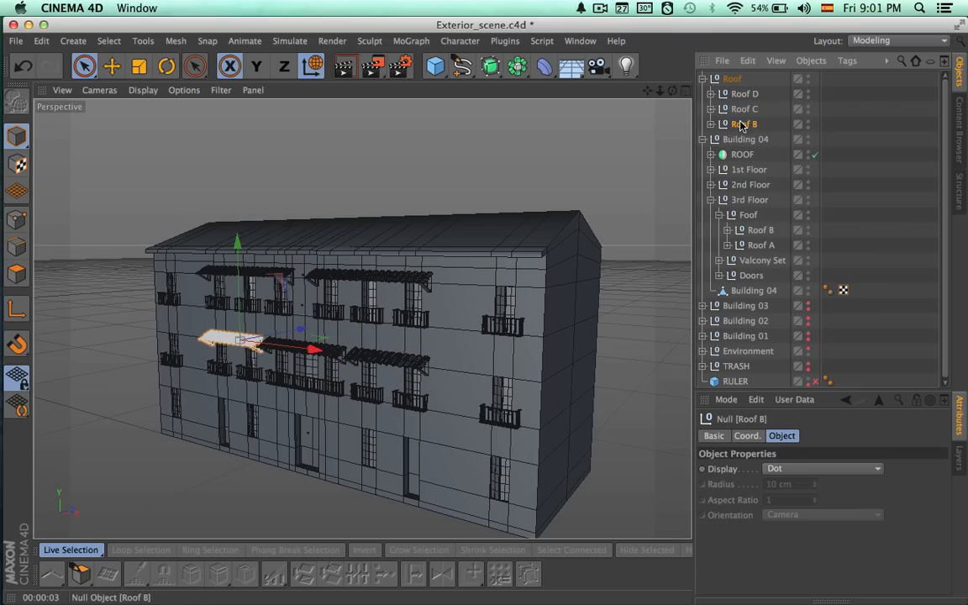
key("super+v")
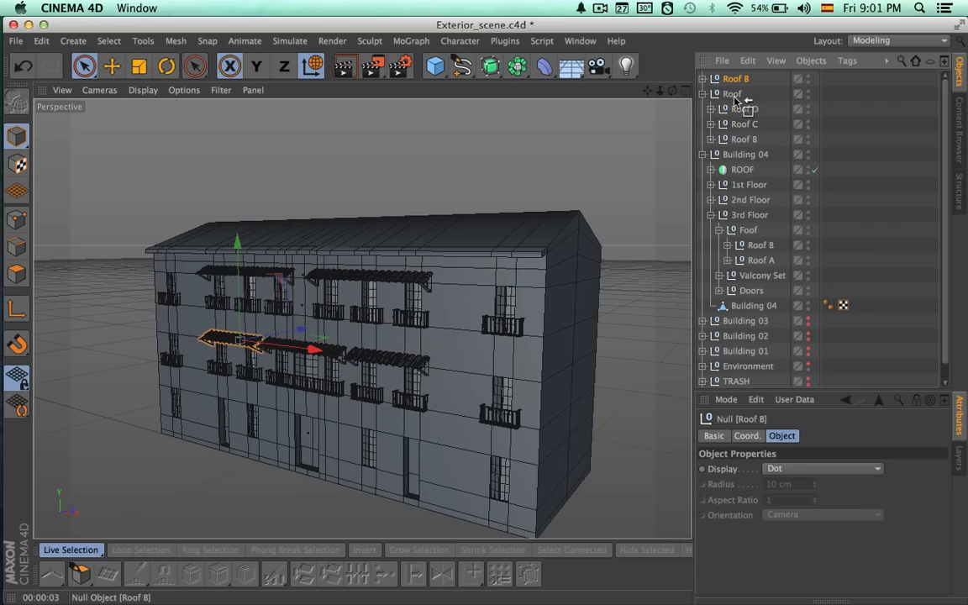
double_click(753, 140)
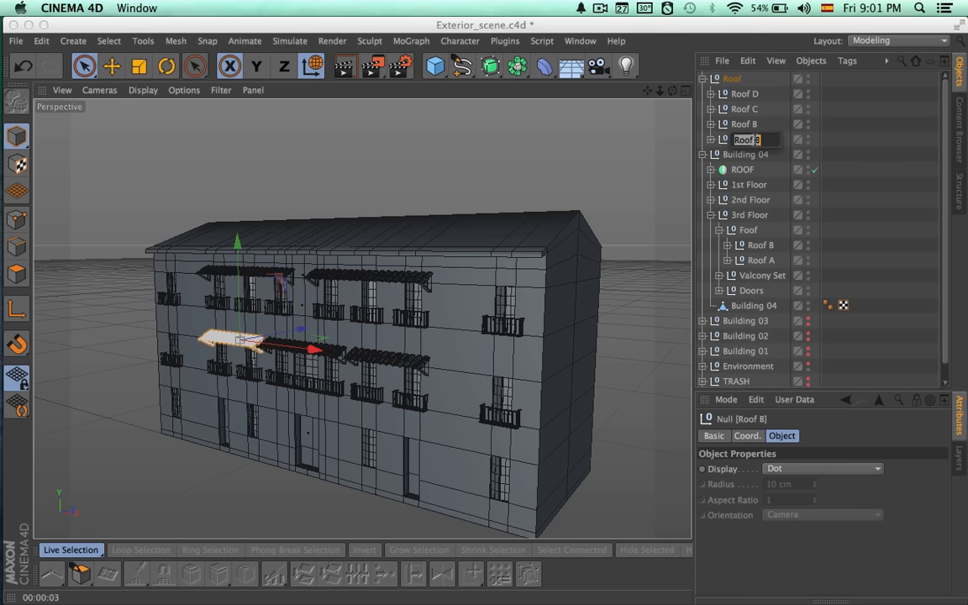
type("A")
key("Return")
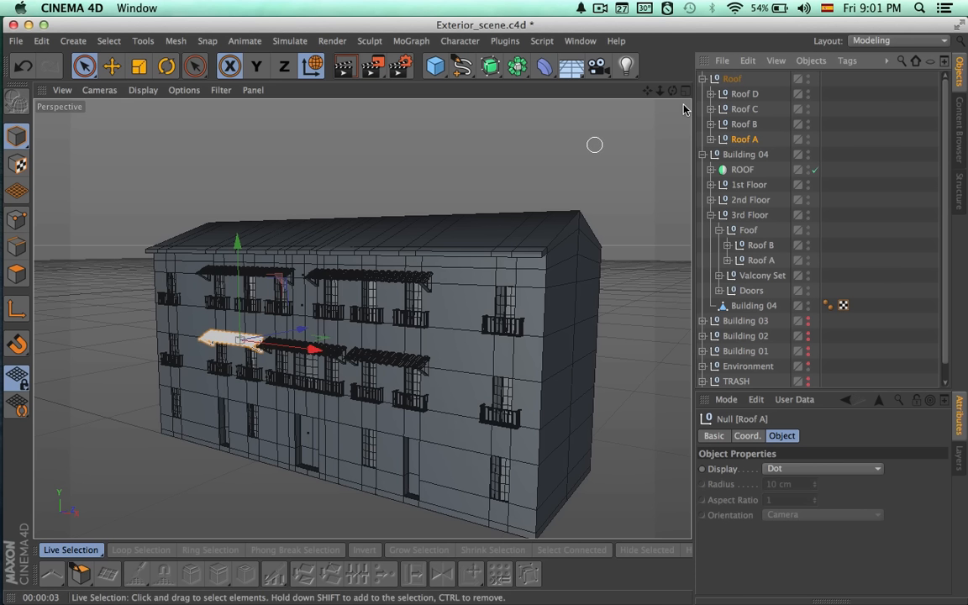
Move Roof A along X in the front view to the building's leftmost second-floor window.
middle_click(663, 159)
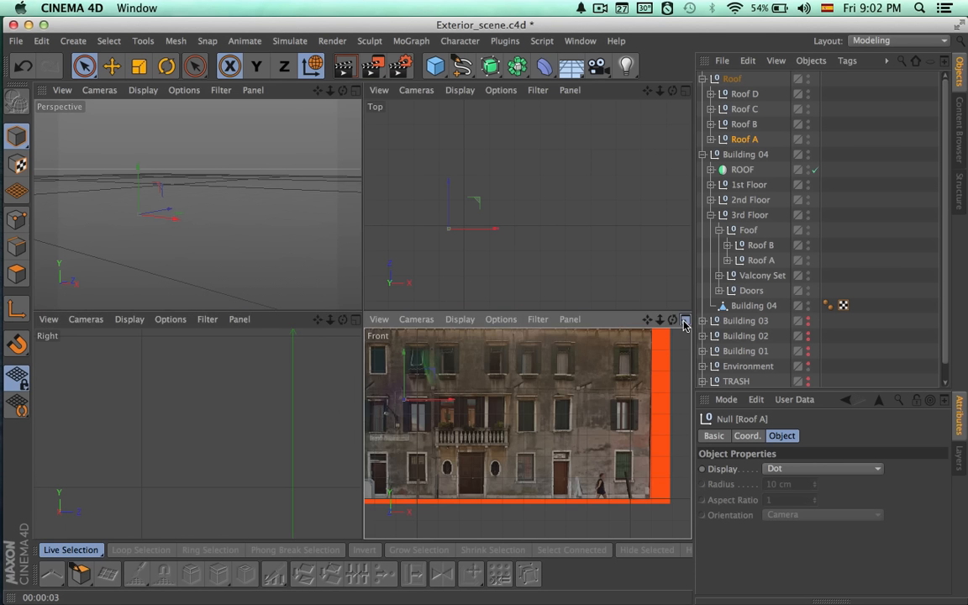
middle_click(630, 320)
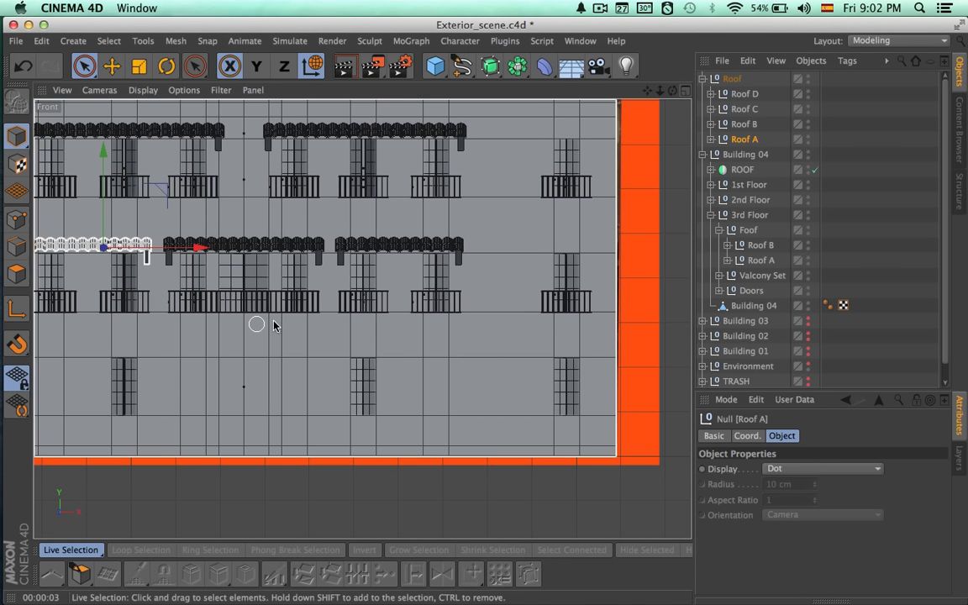
middle_click_drag(364, 320, 743, 332, "alt")
left_click_drag(564, 262, 430, 277)
scroll(544, 314, "up", 10)
middle_click_drag(564, 339, 678, 367, "alt")
left_click_drag(544, 191, 553, 190)
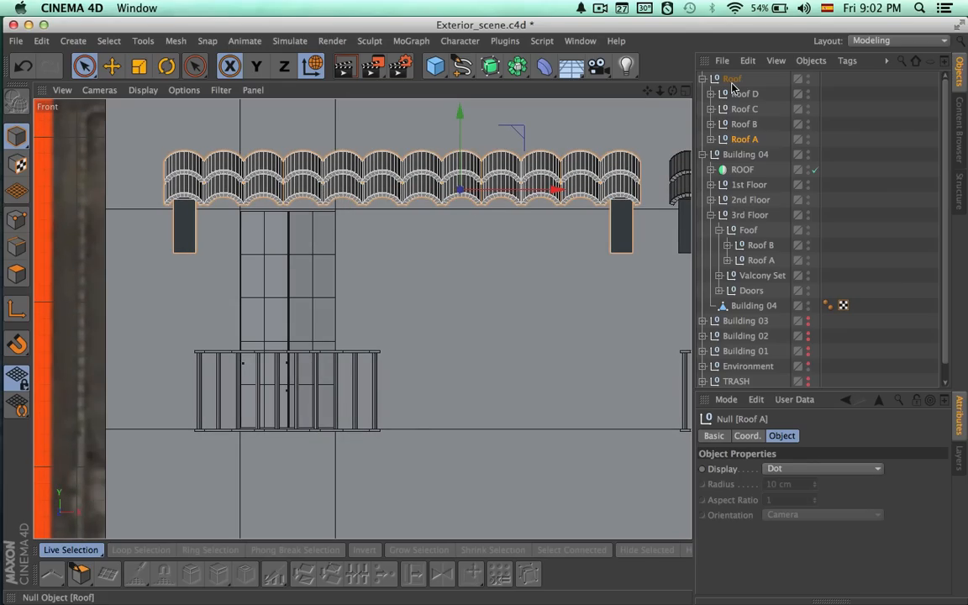
Shorten Roof A's tiles by setting the count of both its Roof and Roof.1 cloners to 6.
left_click(712, 139)
left_click(747, 202)
left_click(757, 215, "shift")
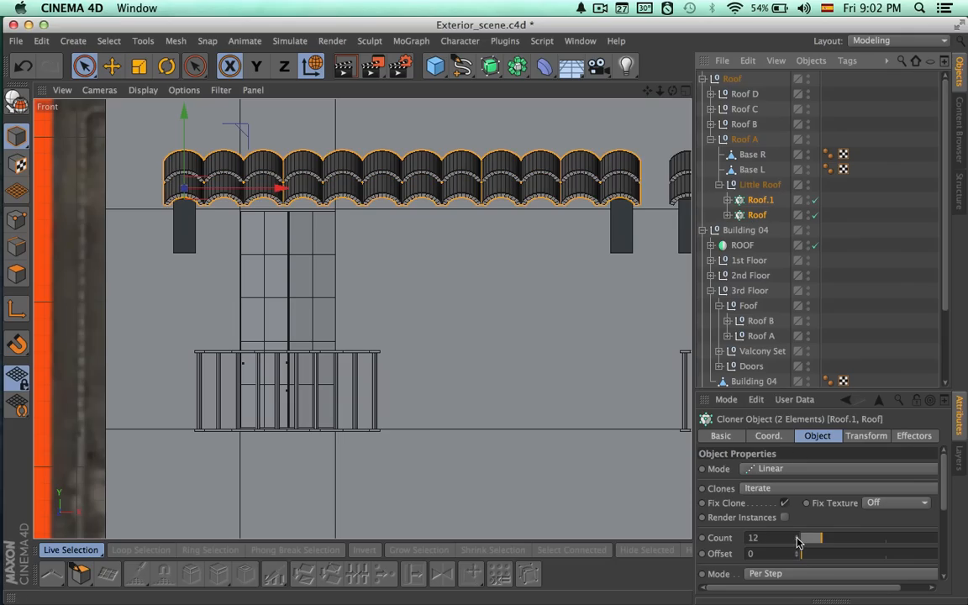
left_click_drag(798, 541, 798, 541)
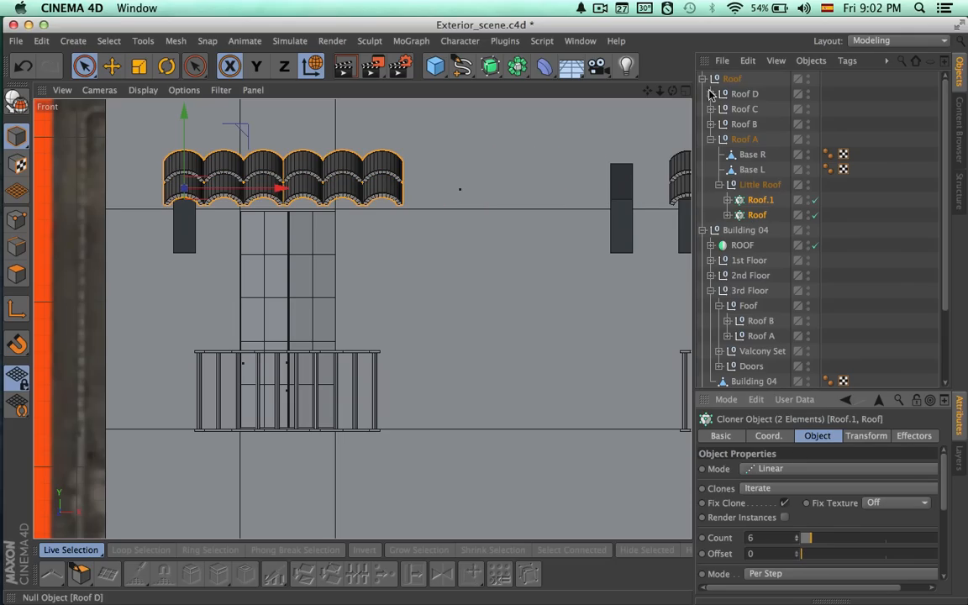
Move Roof A's Base R bracket along X to sit under the right end of the shortened tiles.
left_click(753, 171)
left_click(754, 158)
left_click_drag(678, 207, 439, 229)
middle_click_drag(446, 257, 485, 298, "alt")
scroll(490, 301, "down", 1)
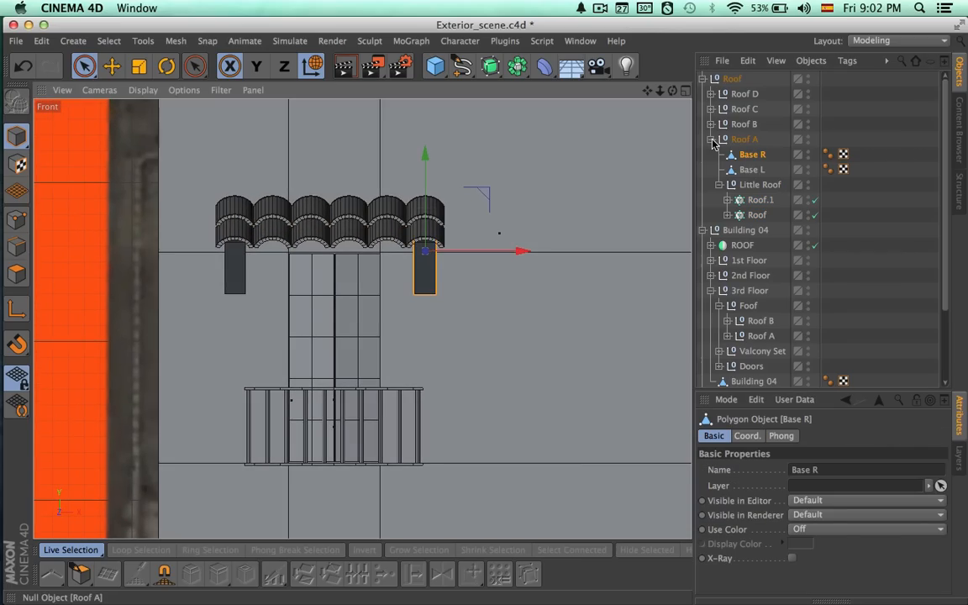
left_click(711, 139)
Move only Roof A's axis along X to the middle of its six-tile canopy.
left_click(731, 79)
left_click(745, 139)
key("l")
left_click_drag(575, 227, 409, 251)
right_click_drag(341, 261, 533, 266, "alt")
middle_click_drag(477, 321, 502, 424, "alt")
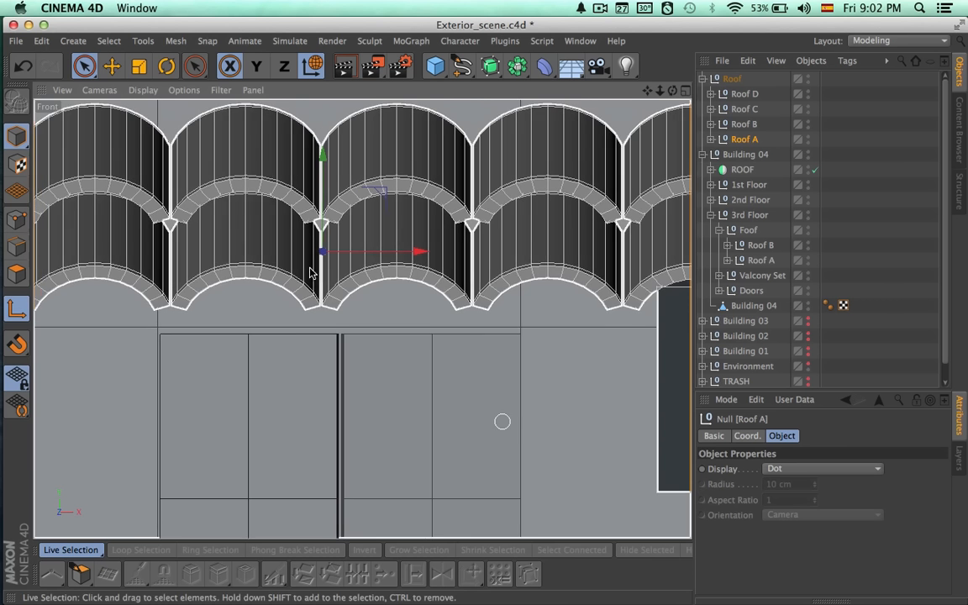
Turn off axis editing and shift Roof A along X so it is centred over the leftmost second-floor window.
left_click(17, 309)
left_click_drag(388, 250, 415, 254)
right_click_drag(441, 302, 258, 259, "alt")
middle_click_drag(419, 206, 393, 290, "alt")
right_click_drag(418, 277, 308, 270, "alt")
middle_click_drag(535, 243, 493, 222, "alt")
Duplicate Roof A outside its group and raise the copy above the leftmost third-floor window.
key("ctrl+c")
key("ctrl+v")
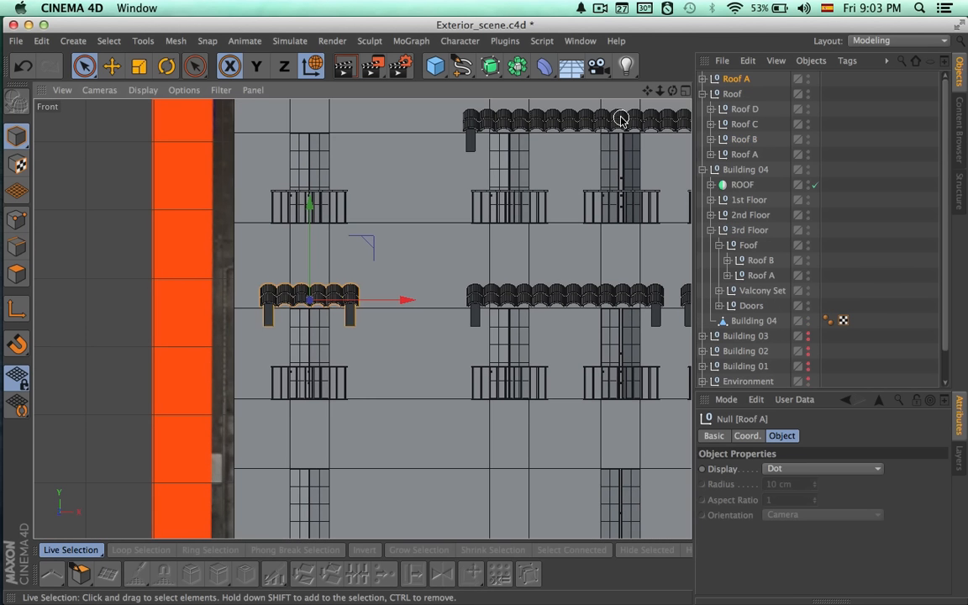
left_click_drag(307, 221, 308, 37)
middle_click_drag(376, 283, 300, 369, "alt")
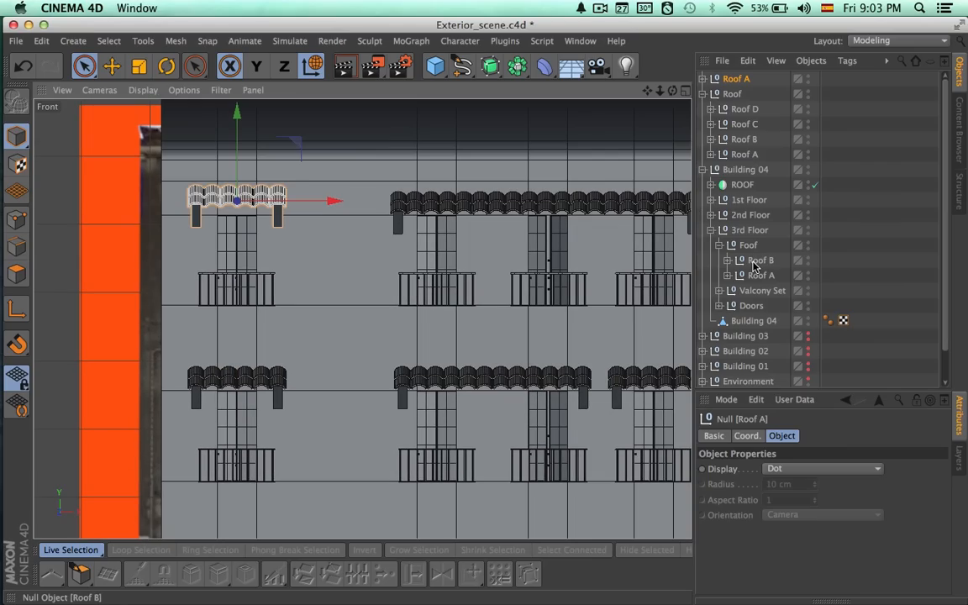
Set the raised Roof A's Y position to 724.441 cm, taken from a temporary copy of the neighbouring third-floor canopy, and delete that copy.
left_click(753, 262)
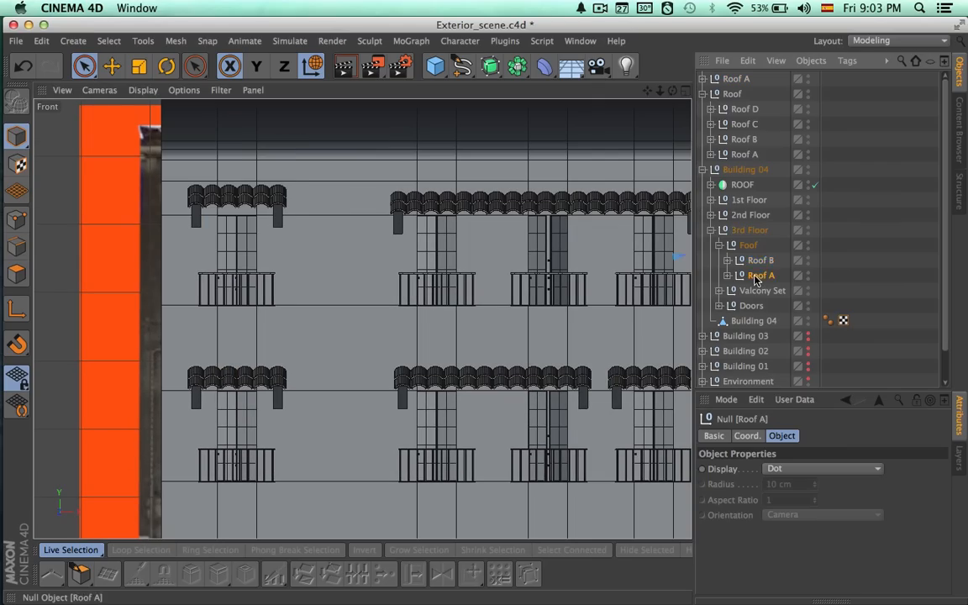
left_click(757, 277)
left_click(819, 600)
middle_click_drag(623, 408, 482, 426, "alt")
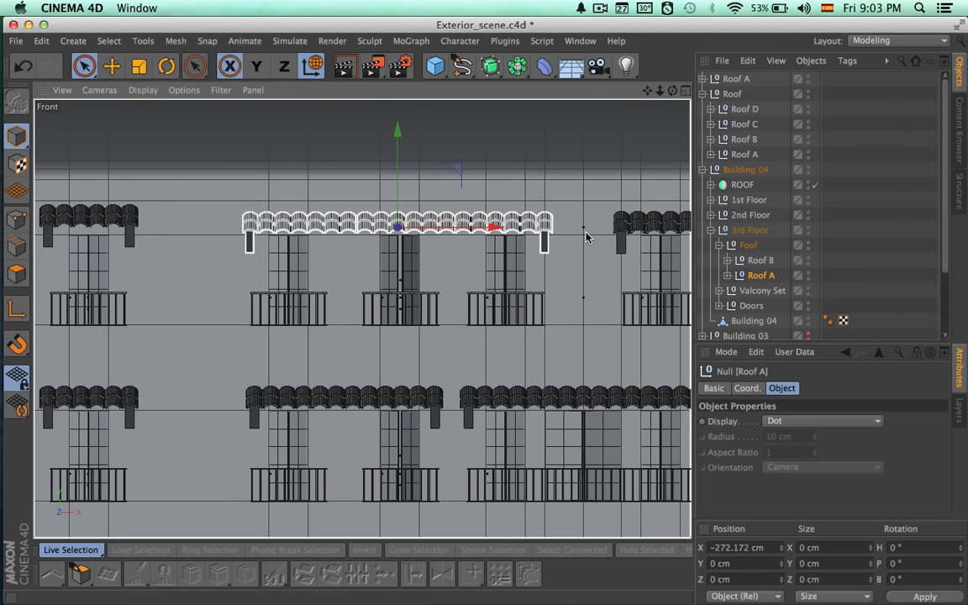
middle_click_drag(590, 237, 663, 240, "alt")
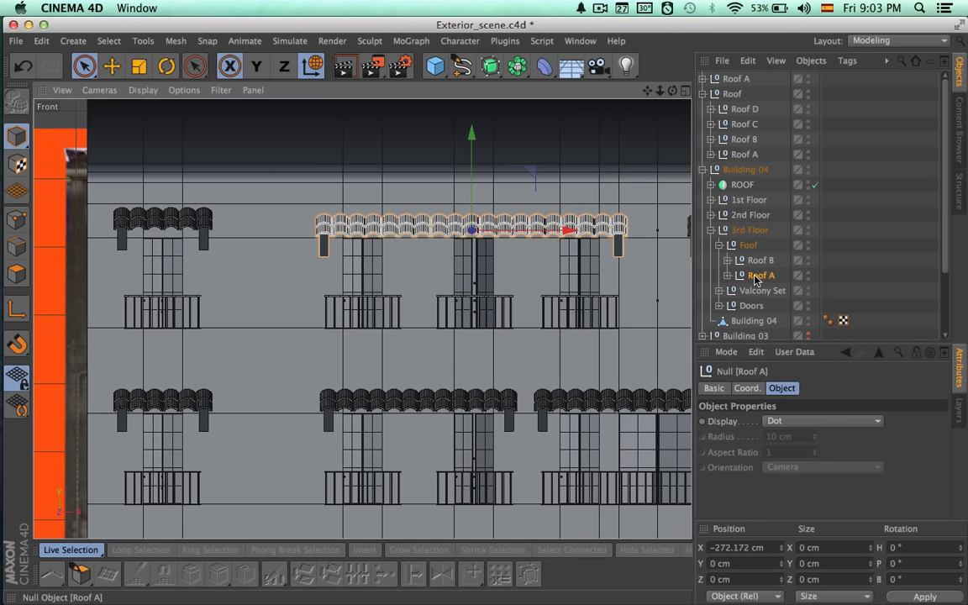
key("ctrl+c")
key("ctrl+v")
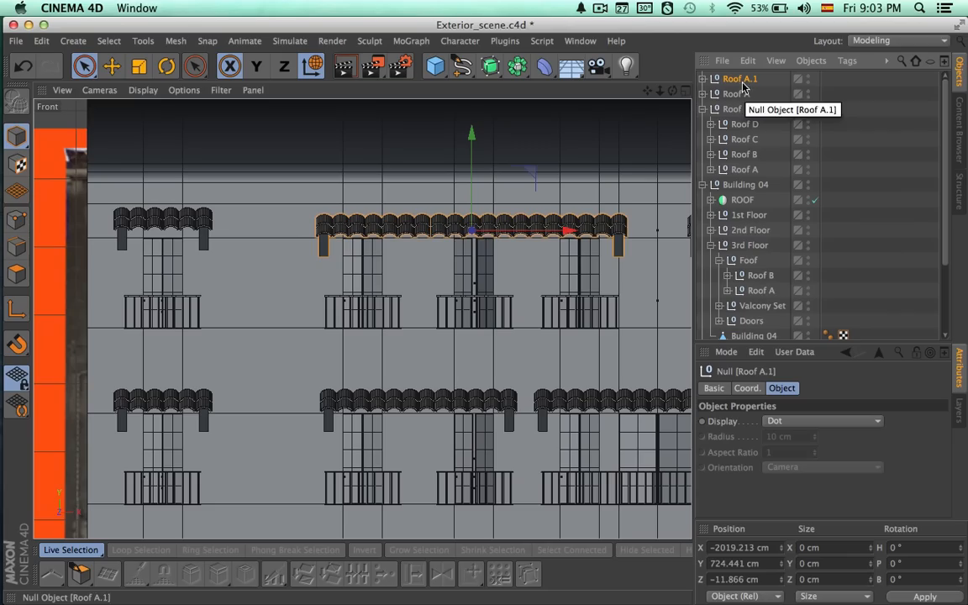
left_click(765, 564)
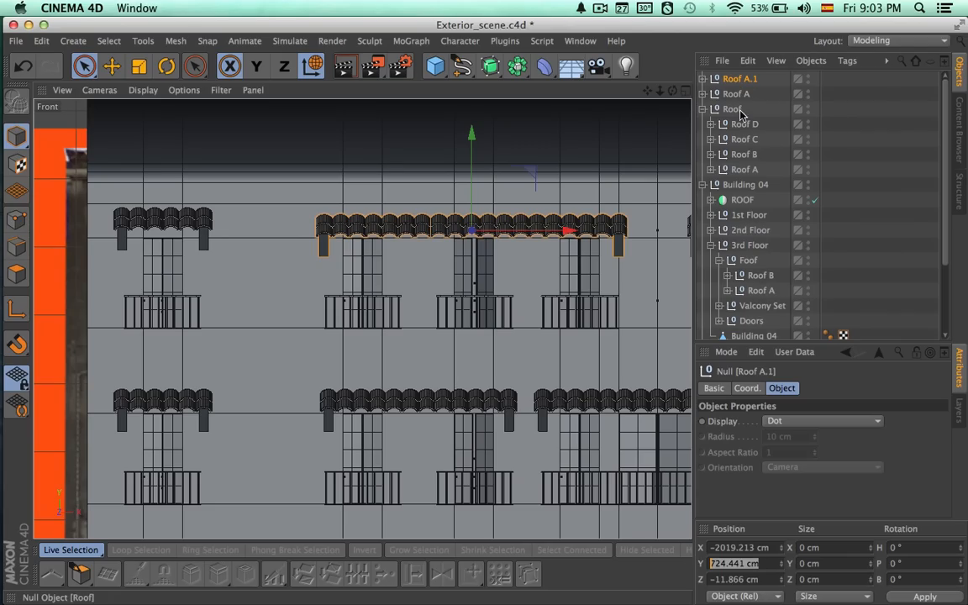
key("Delete")
left_click(734, 79)
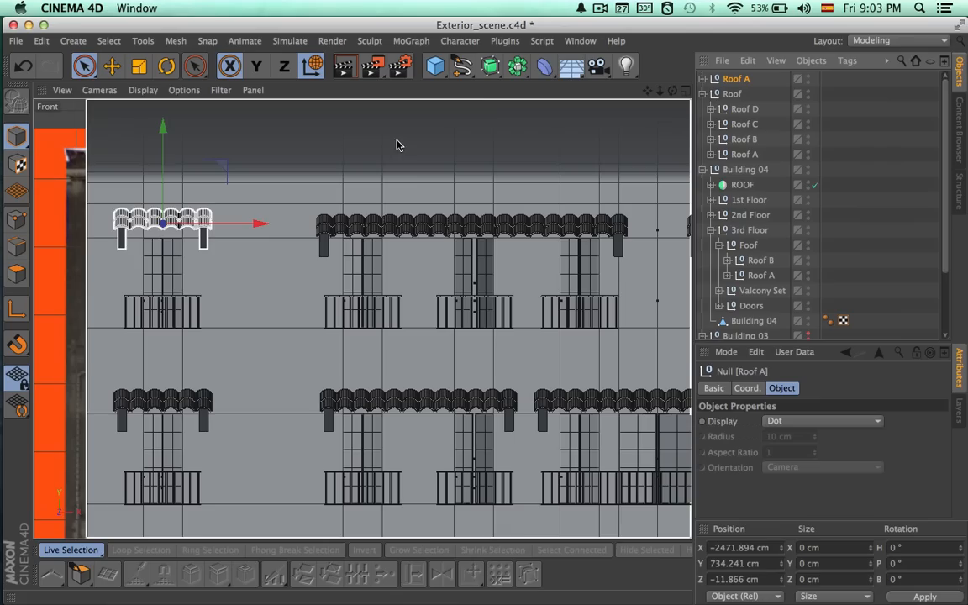
left_click_drag(760, 565, 645, 567)
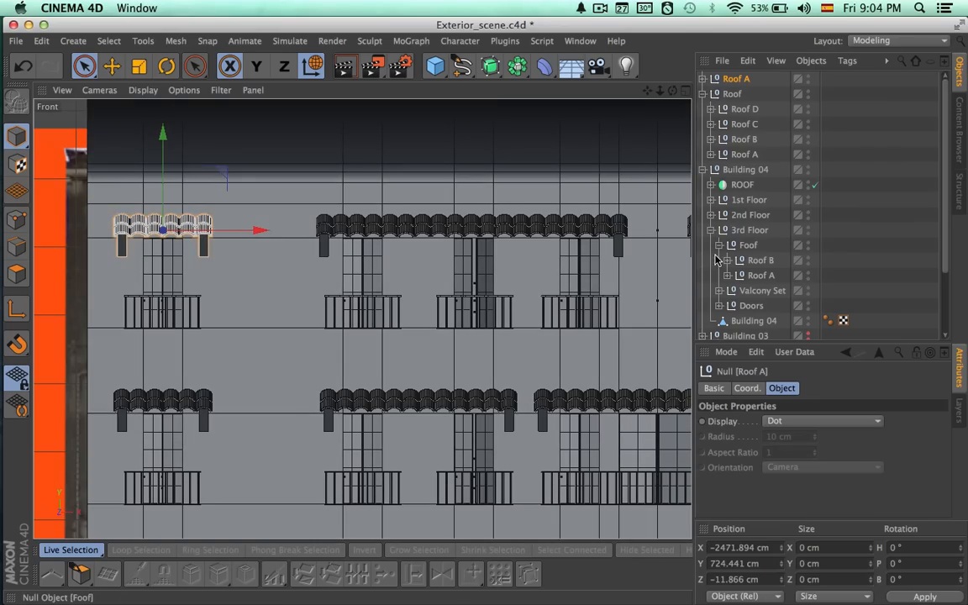
Rename the third-floor canopies Roof A and Roof B as Roof B and Roof C, and place the new Roof A below them in Foof.
scroll(622, 281, "down", 4)
middle_click_drag(540, 284, 427, 270, "alt")
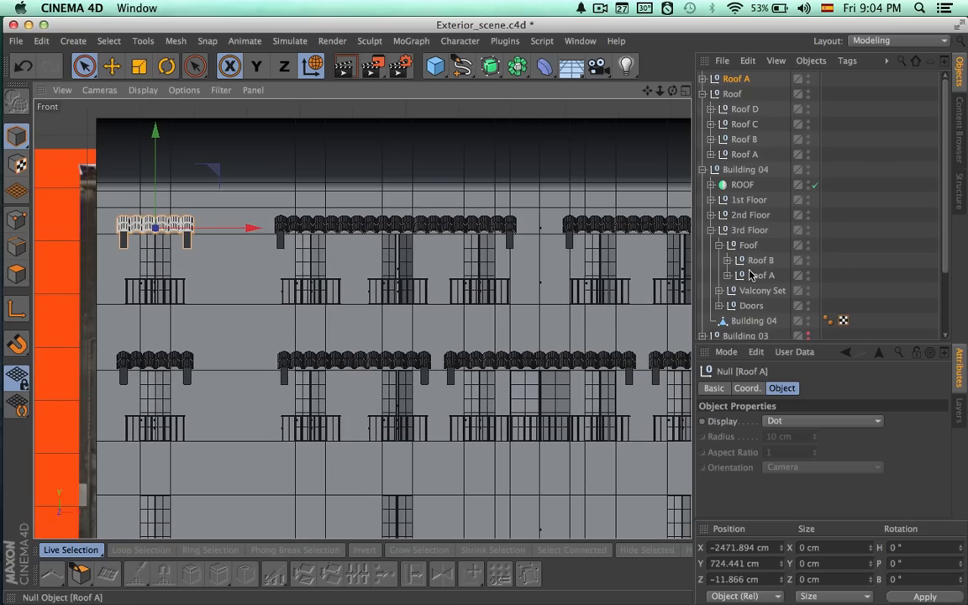
double_click(752, 276)
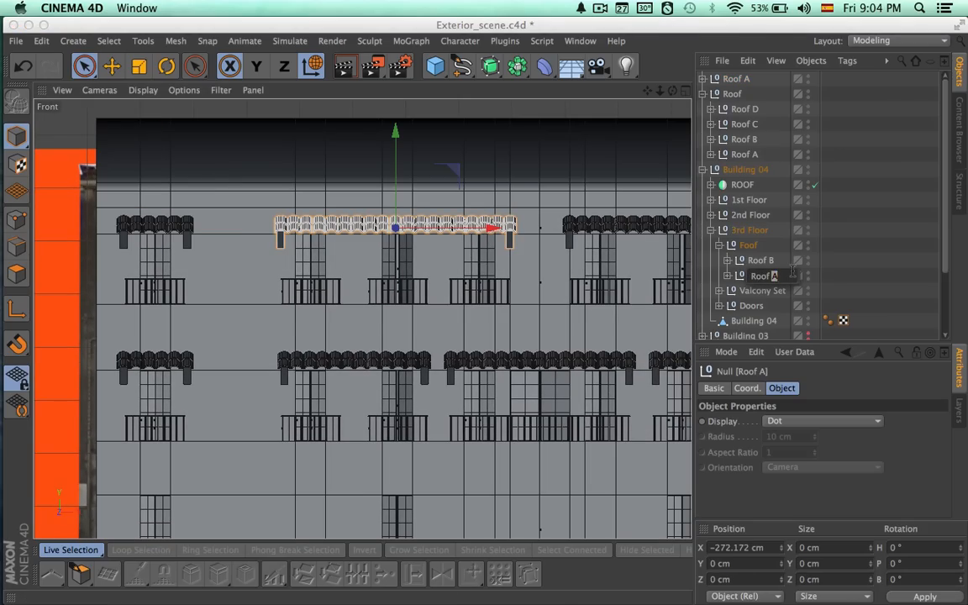
left_click(766, 261)
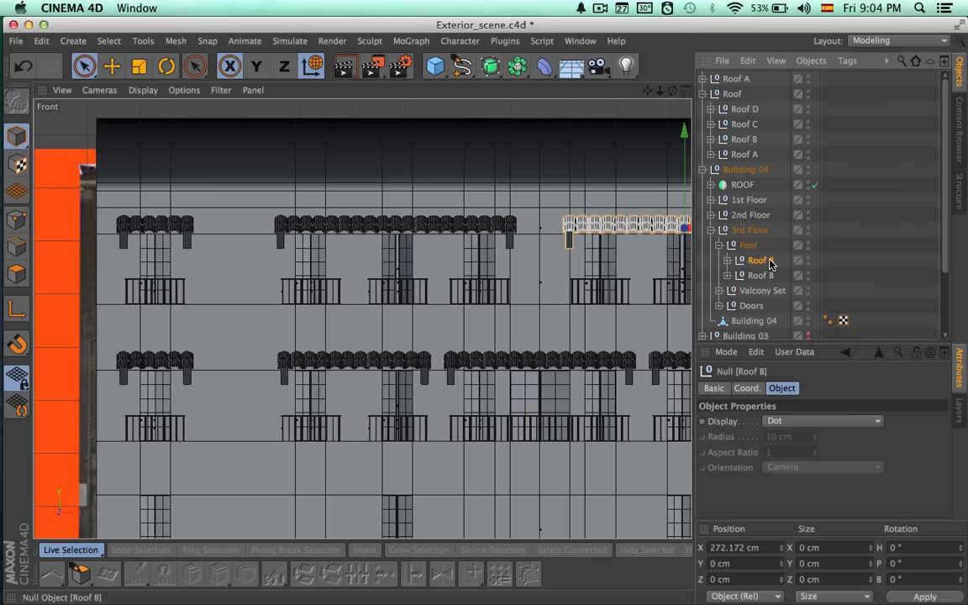
double_click(770, 262)
key("Return")
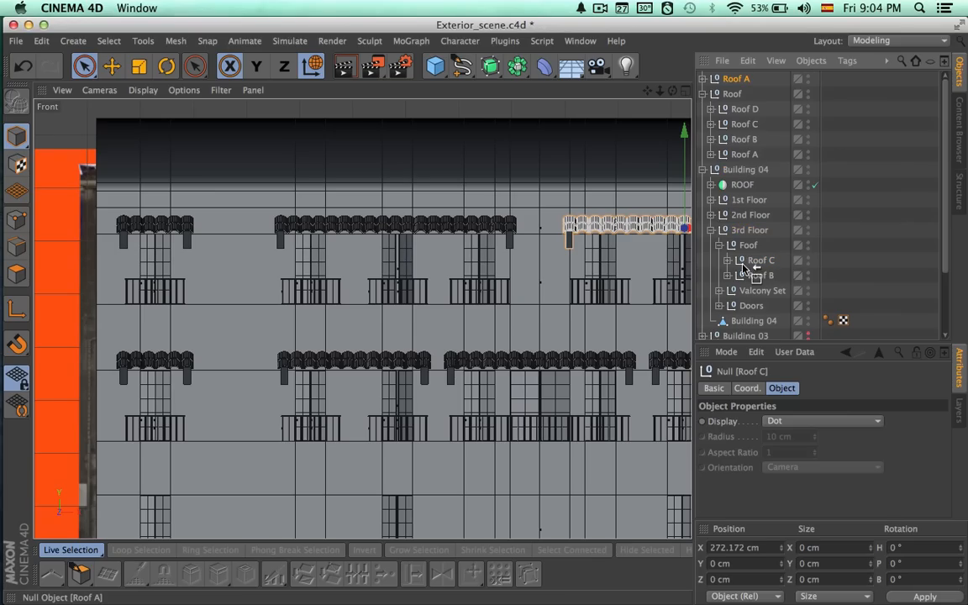
left_click_drag(744, 280, 752, 280)
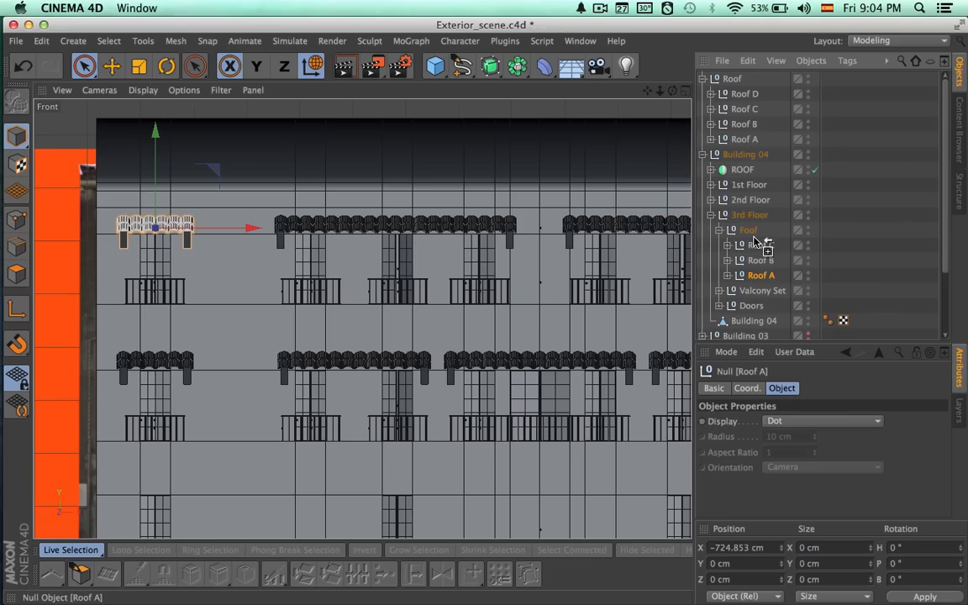
Duplicate Roof A inside the 3rd Floor's Foof group and rename the copy as Roof D.
left_click_drag(754, 242, 754, 241, "ctrl")
double_click(757, 246)
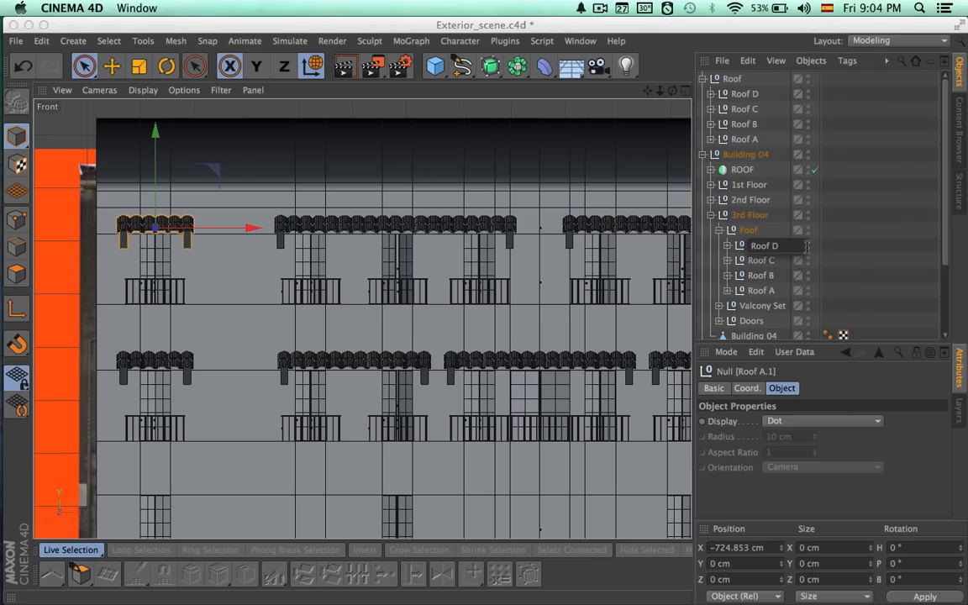
type("D")
key("Return")
Move Roof D along X to about 724.7 cm, centring it over the rightmost third-floor window.
middle_click_drag(239, 230, 156, 243, "alt")
left_click_drag(156, 243, 667, 254)
middle_click_drag(626, 308, 297, 322, "alt")
left_click_drag(382, 248, 655, 248)
scroll(547, 302, "up", 5)
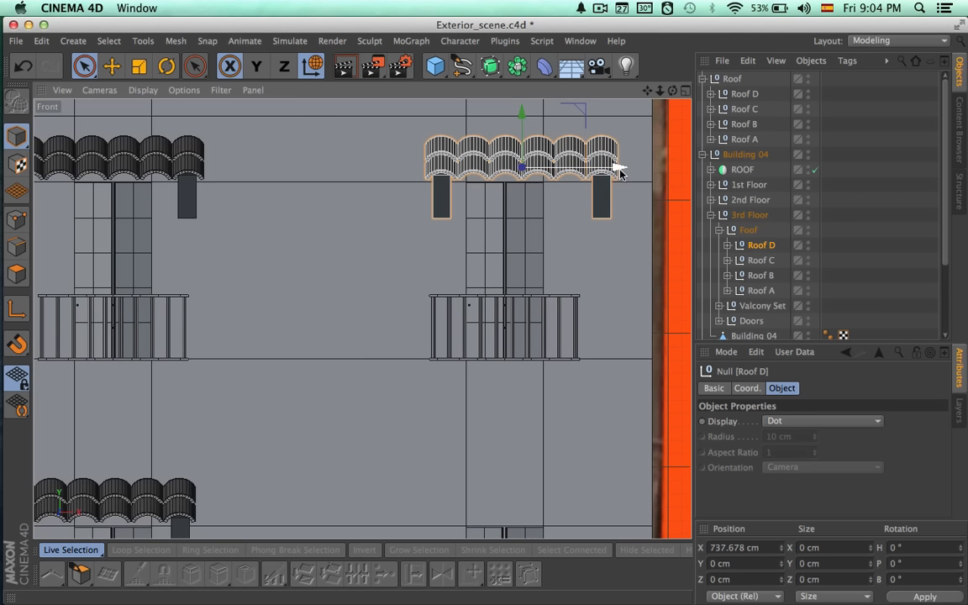
left_click_drag(617, 167, 602, 172)
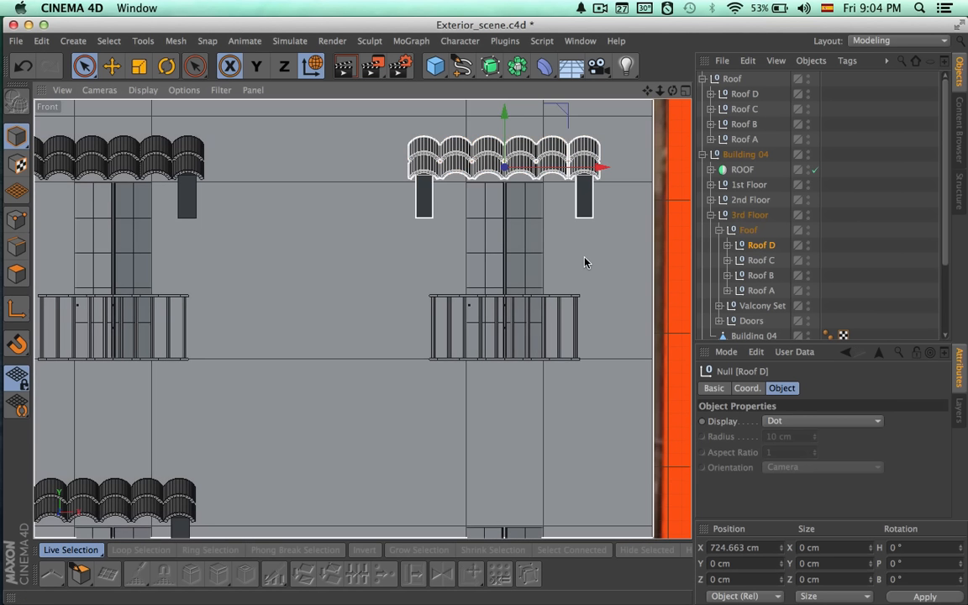
scroll(581, 254, "down", 8)
middle_click_drag(547, 314, 568, 314, "alt")
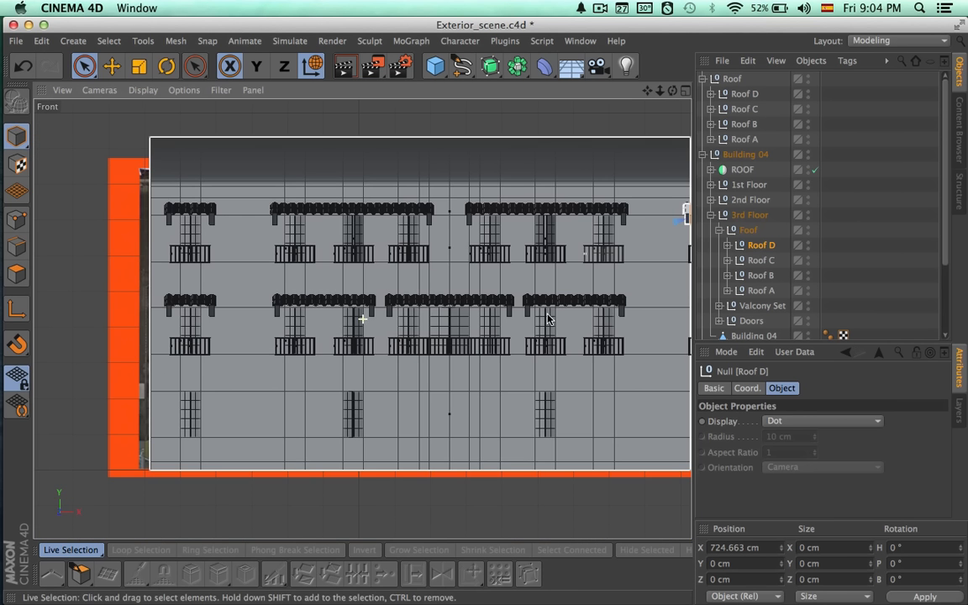
Duplicate the second-floor Roof A inside the Roof group and rename the copy as Roof E.
left_click(703, 155)
left_click(730, 156)
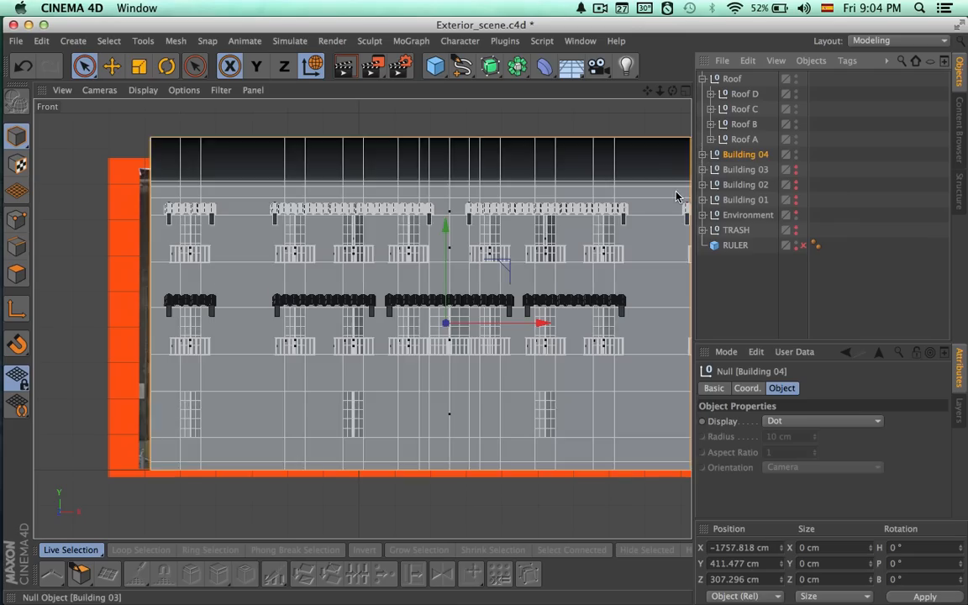
left_click(703, 156)
left_click(743, 95)
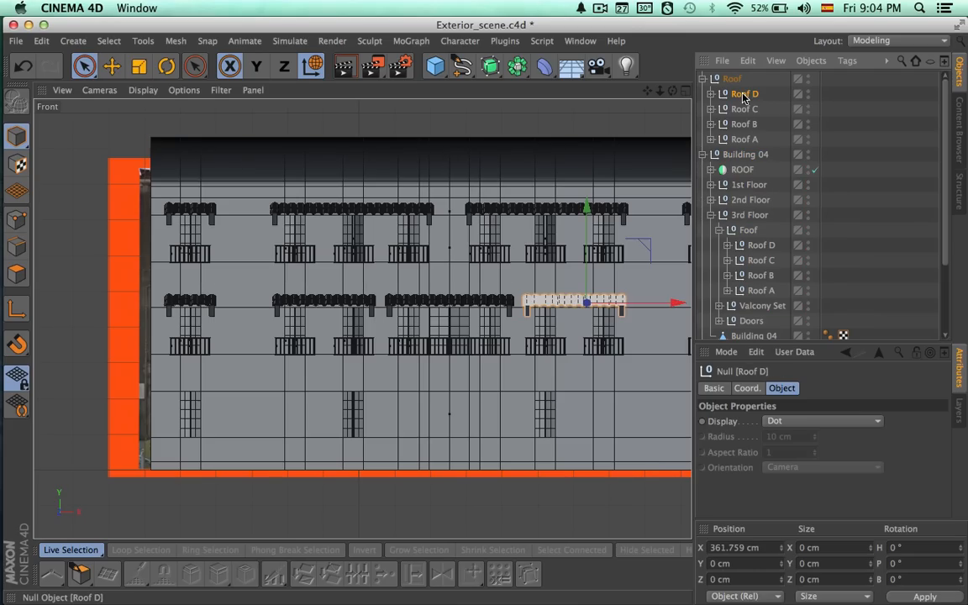
left_click(744, 139)
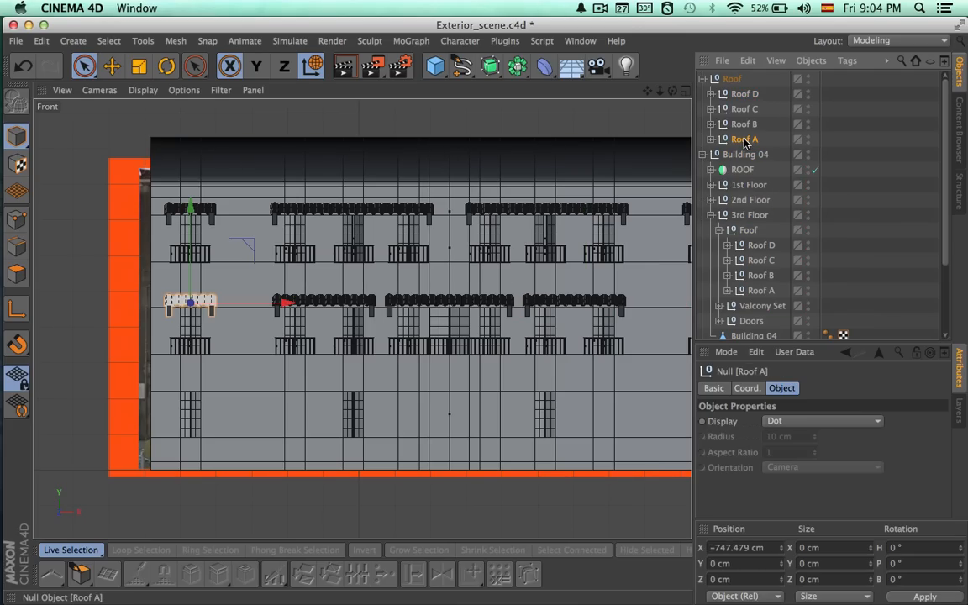
left_click_drag(739, 88, 742, 88, "ctrl")
double_click(758, 95)
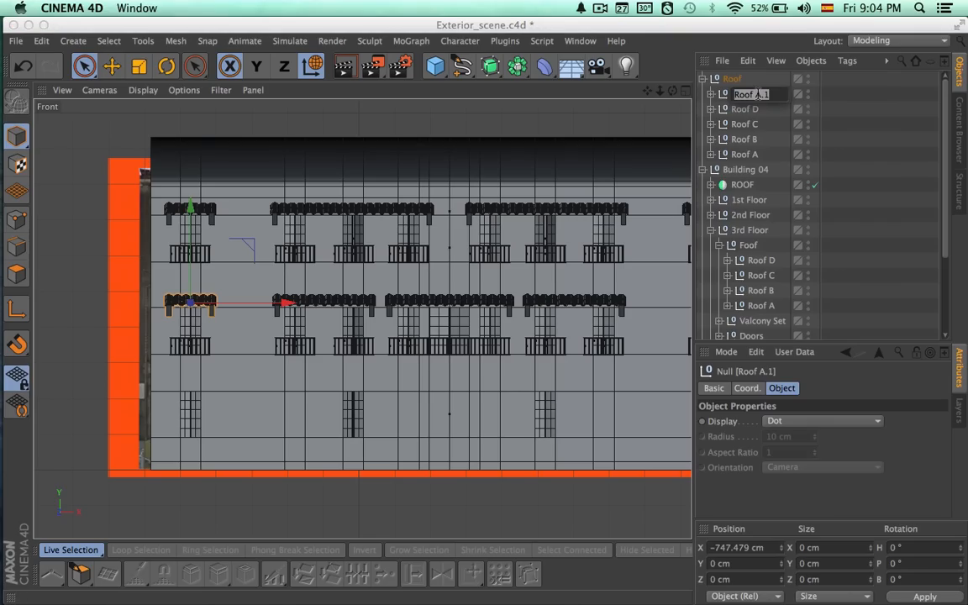
type("Roof E")
key("Return")
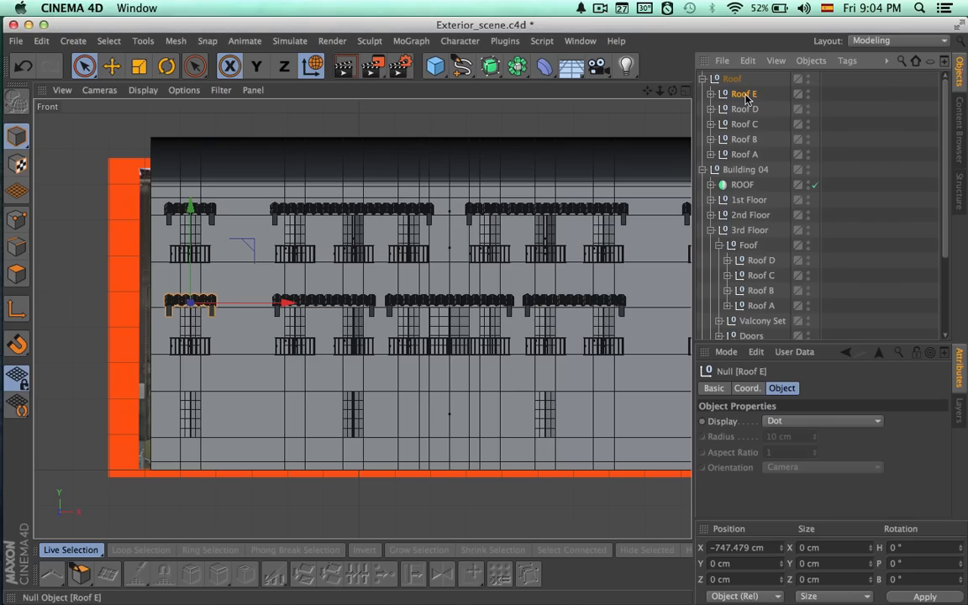
Move Roof E along X to about 702.1 cm, above the building's rightmost second-floor window.
middle_click_drag(554, 268, 553, 268, "alt")
left_click_drag(284, 305, 774, 305)
middle_click_drag(178, 351, 32, 355, "alt")
right_click_drag(782, 329, 819, 329, "alt")
middle_click_drag(519, 305, 609, 328, "alt")
right_click_drag(506, 339, 566, 340, "alt")
left_click_drag(274, 276, 398, 269)
right_click_drag(370, 279, 234, 271, "alt")
middle_click_drag(274, 227, 285, 254, "alt")
right_click_drag(297, 237, 195, 240, "alt")
middle_click_drag(570, 220, 627, 217, "alt")
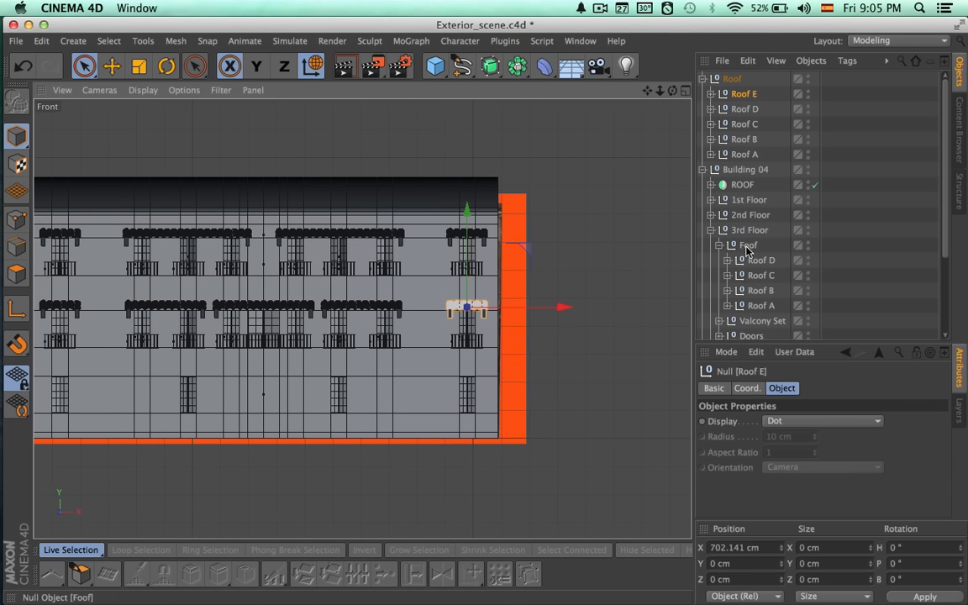
Raise the 3rd Floor's Foof canopy group slightly, to a Y position of about 78.4 cm.
left_click(720, 245)
left_click(749, 230)
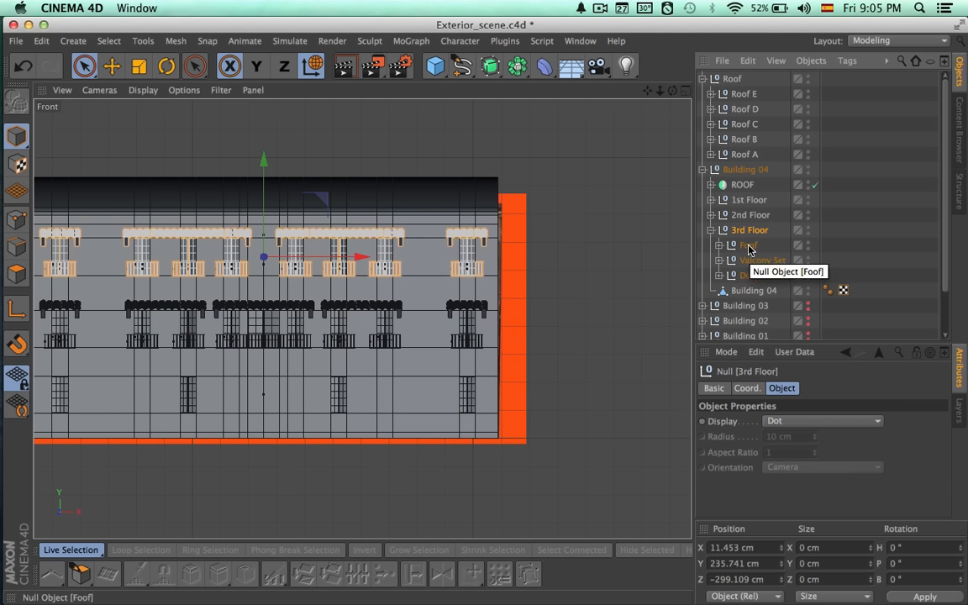
right_click_drag(268, 244, 548, 251, "alt")
middle_click_drag(342, 298, 763, 538, "alt")
scroll(362, 319, "down", 4)
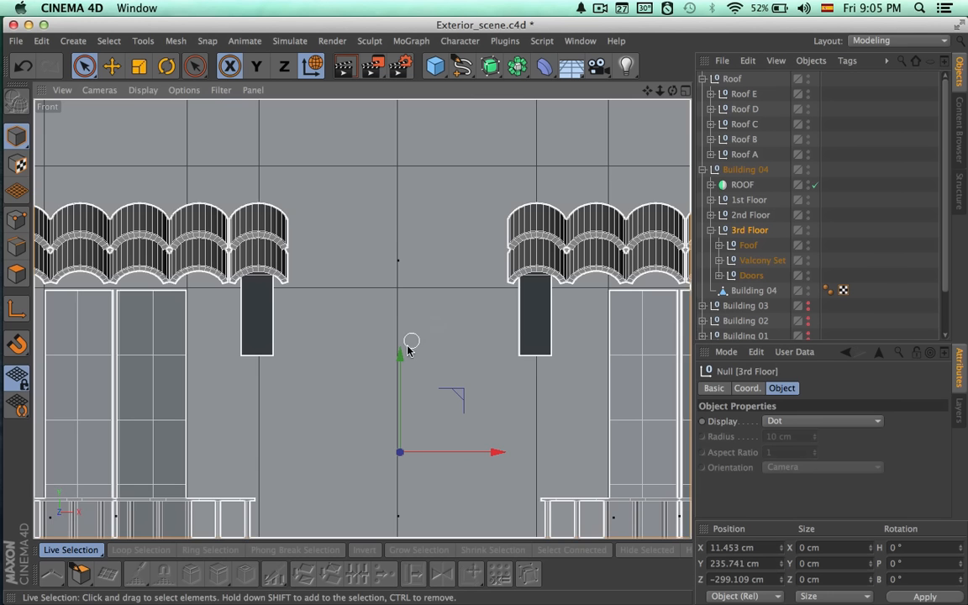
scroll(360, 319, "up", 3)
left_click(748, 278)
left_click(749, 246)
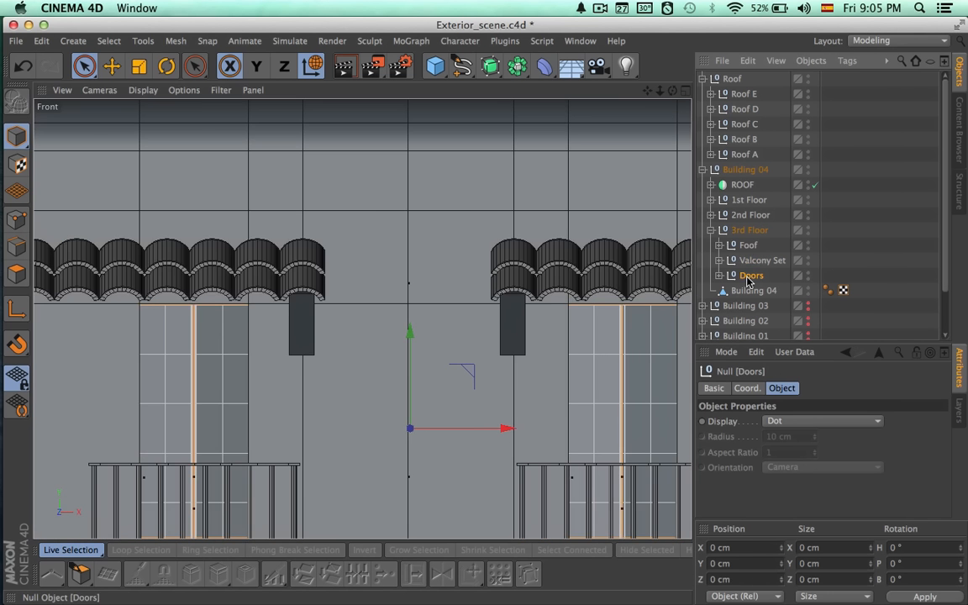
left_click_drag(408, 246, 408, 245)
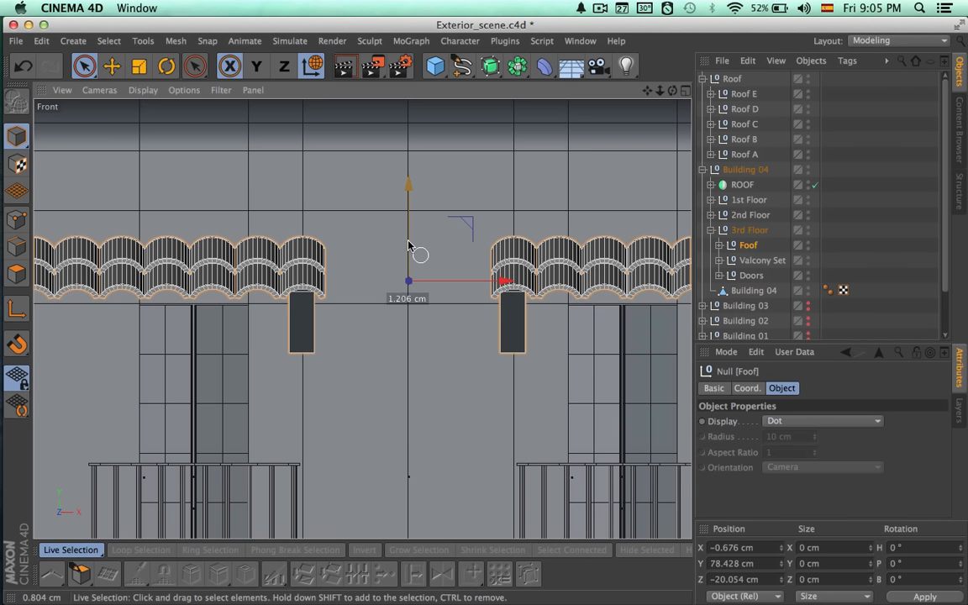
middle_click_drag(403, 241, 407, 173, "alt")
right_click_drag(398, 262, 346, 258, "alt")
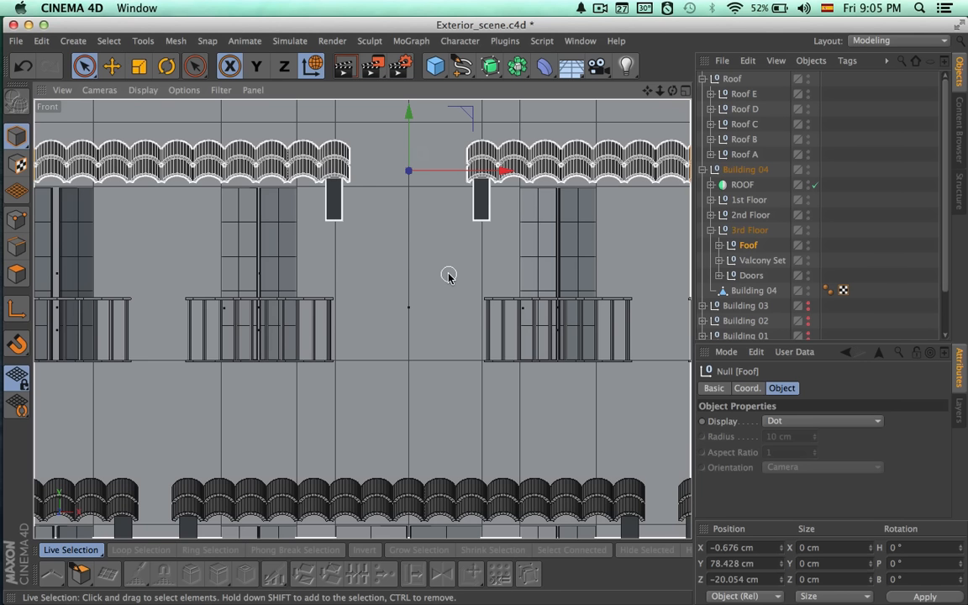
Examine the canopies on both floors across the whole facade in the front and perspective views.
right_click_drag(449, 275, 229, 270, "alt")
left_click(848, 219)
middle_click_drag(528, 321, 462, 323, "alt")
left_click(685, 91)
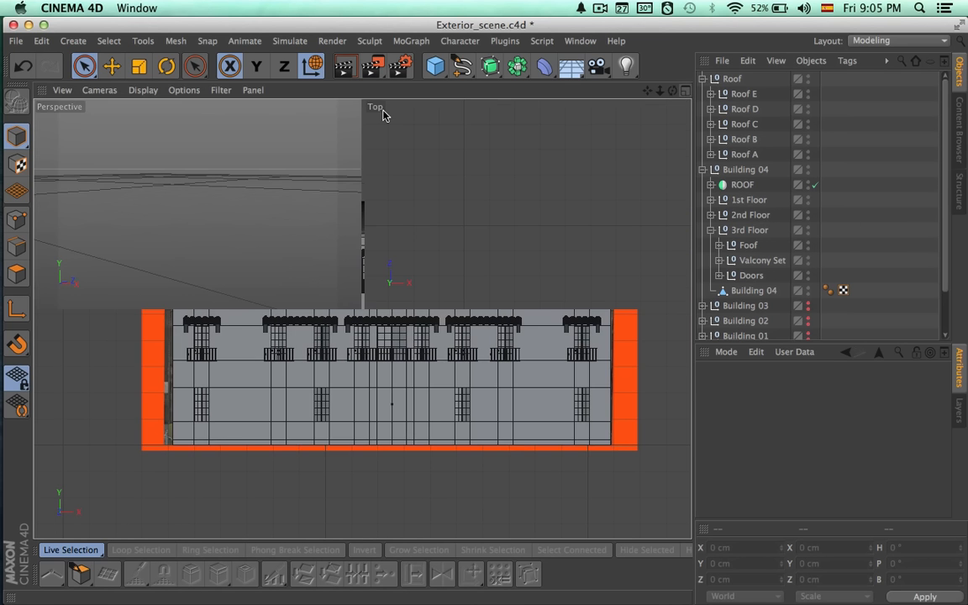
left_click(355, 91)
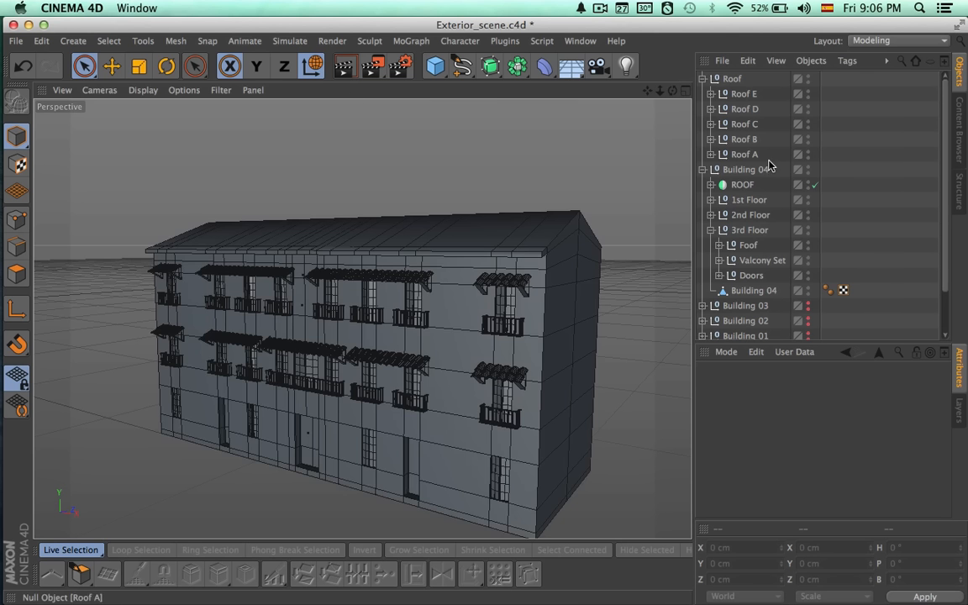
middle_click_drag(589, 307, 498, 313, "alt")
right_click_drag(468, 319, 340, 320, "alt")
middle_click_drag(552, 333, 468, 304, "alt")
left_click_drag(468, 305, 515, 314, "alt")
Move the second-floor Roof canopy group into Building 04's 2nd Floor group and collapse that floor.
left_click(703, 168)
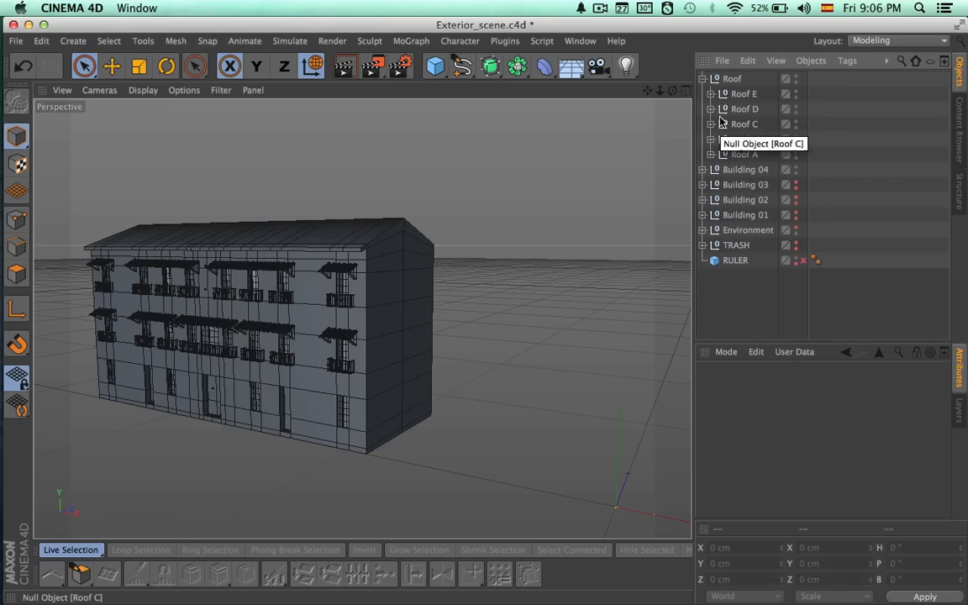
left_click(703, 79)
left_click(732, 79)
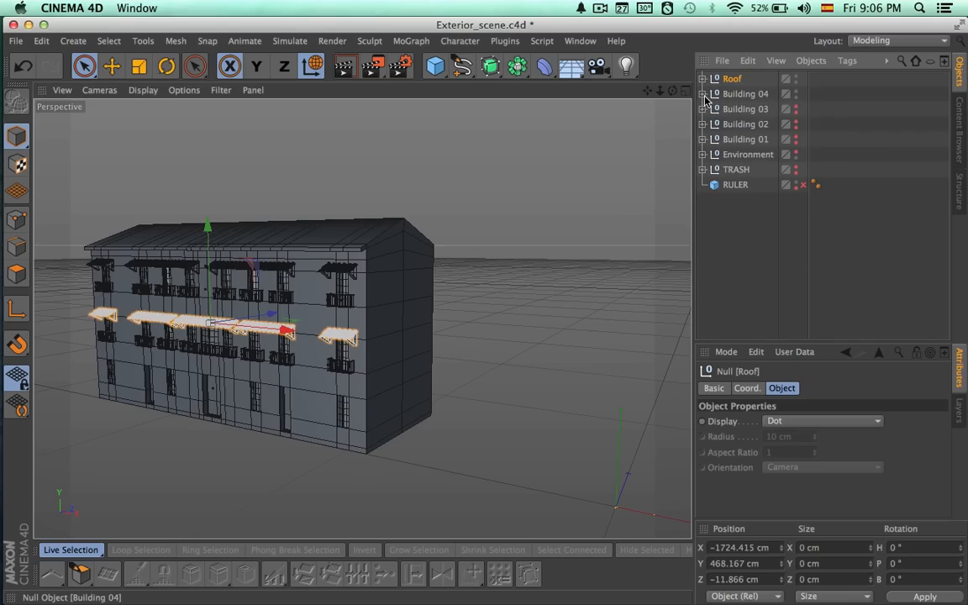
left_click(703, 93)
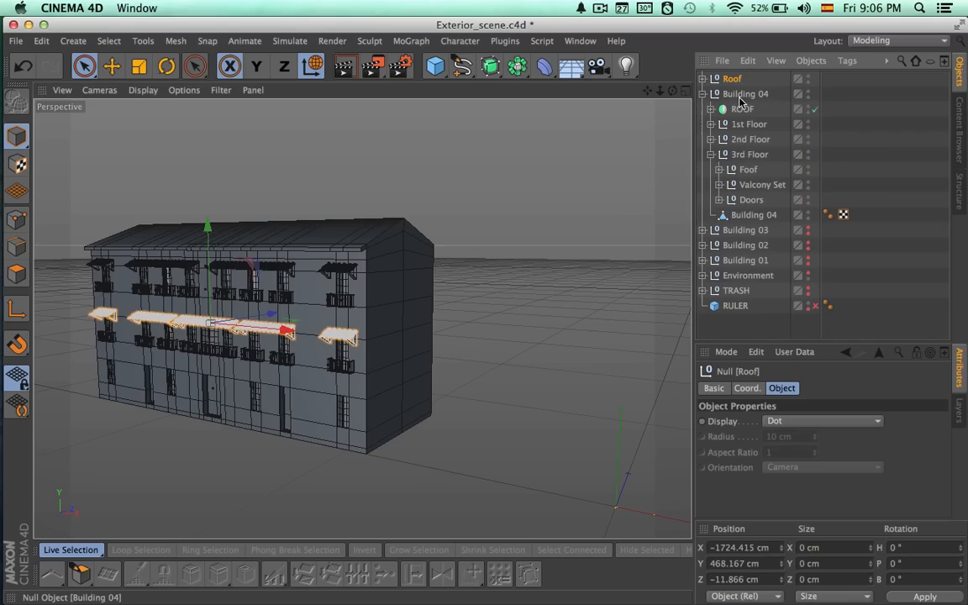
left_click(712, 155)
left_click(711, 141)
left_click_drag(745, 154, 743, 151)
left_click(711, 124)
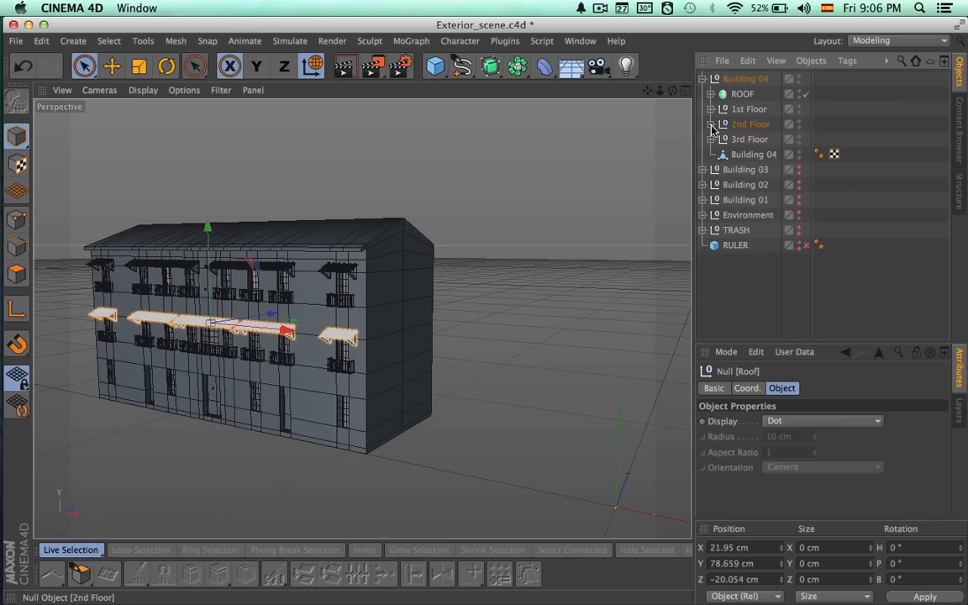
Examine Building 04's hierarchy, checking the 3rd Floor's Foof group, the ROOF symmetry object and the 1st Floor group.
left_click(711, 140)
left_click(747, 155)
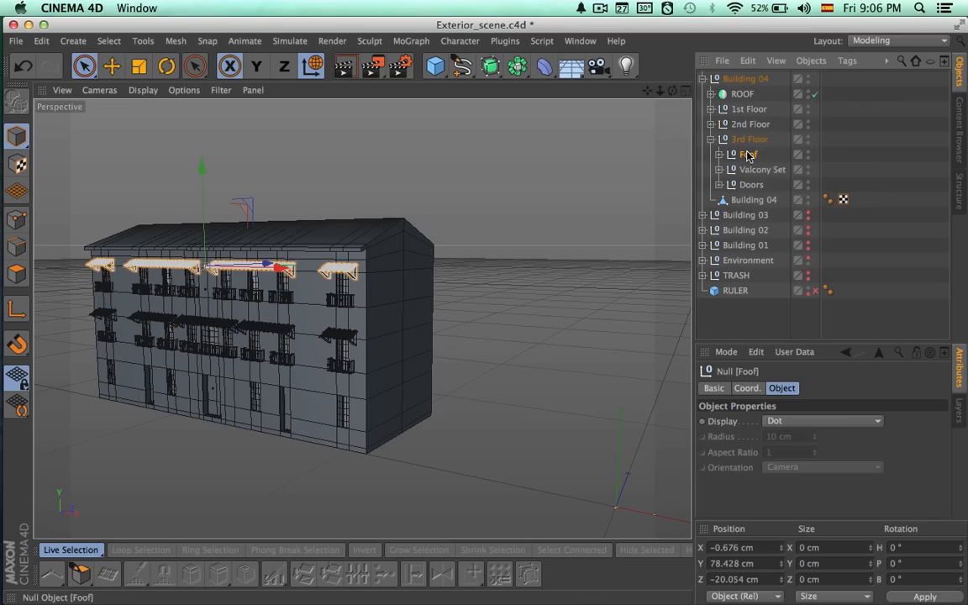
left_click(712, 139)
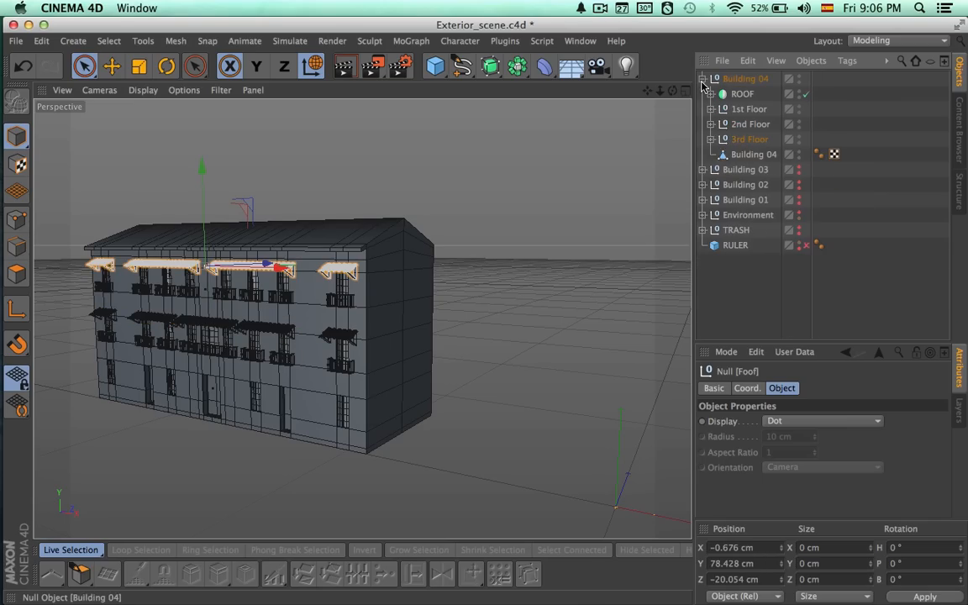
left_click(703, 79)
left_click(744, 78)
left_click_drag(599, 219, 567, 234, "alt")
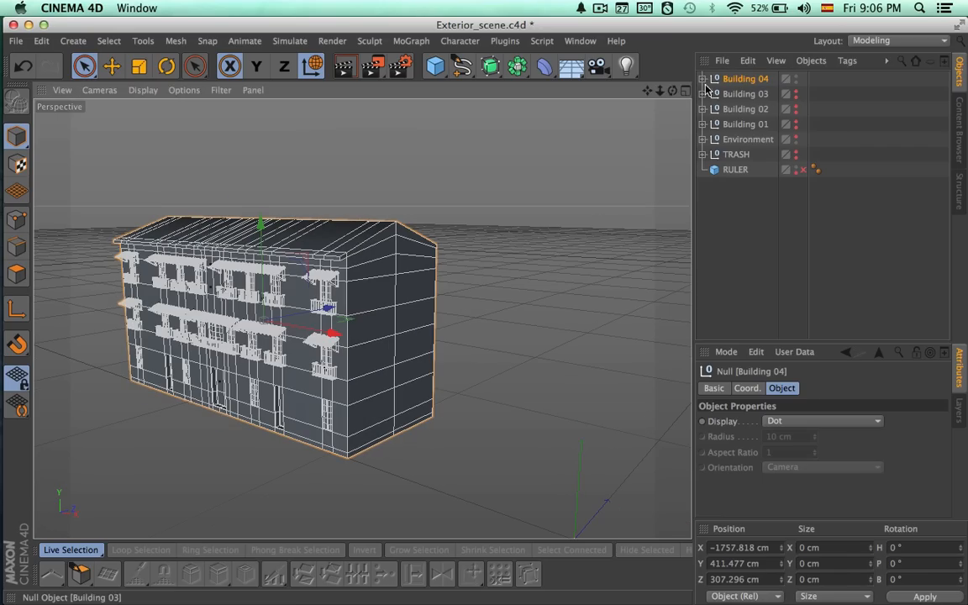
left_click(702, 79)
left_click(737, 98)
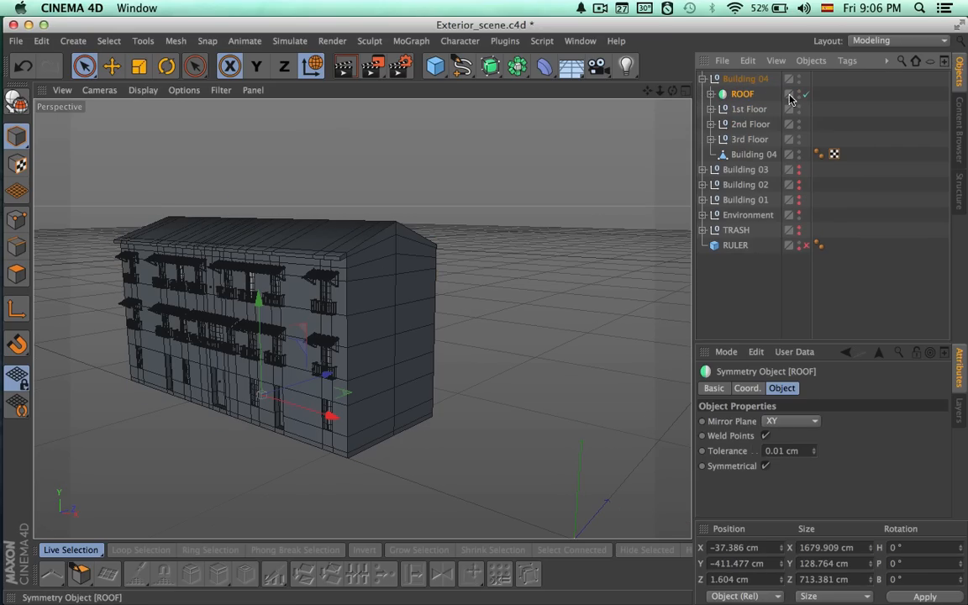
left_click(711, 109)
left_click_drag(653, 197, 639, 168, "alt")
Make Buildings 01, 02 and 03 visible, keep Environment hidden, and render the whole row in perspective.
left_click(702, 79)
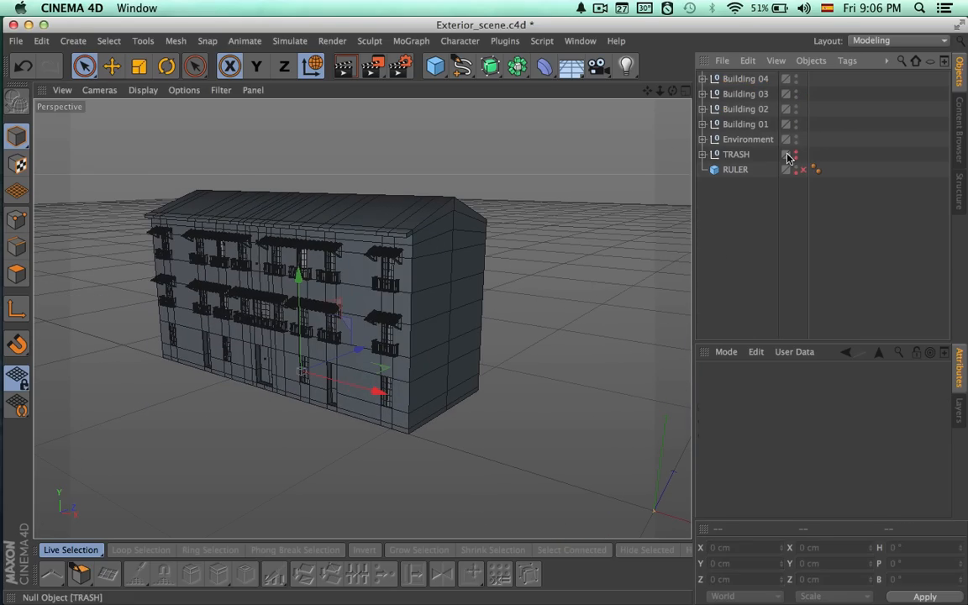
left_click(742, 239)
left_click(796, 137, "alt")
middle_click_drag(500, 253, 360, 267, "alt")
right_click_drag(518, 278, 387, 280, "alt")
middle_click_drag(481, 311, 407, 318, "alt")
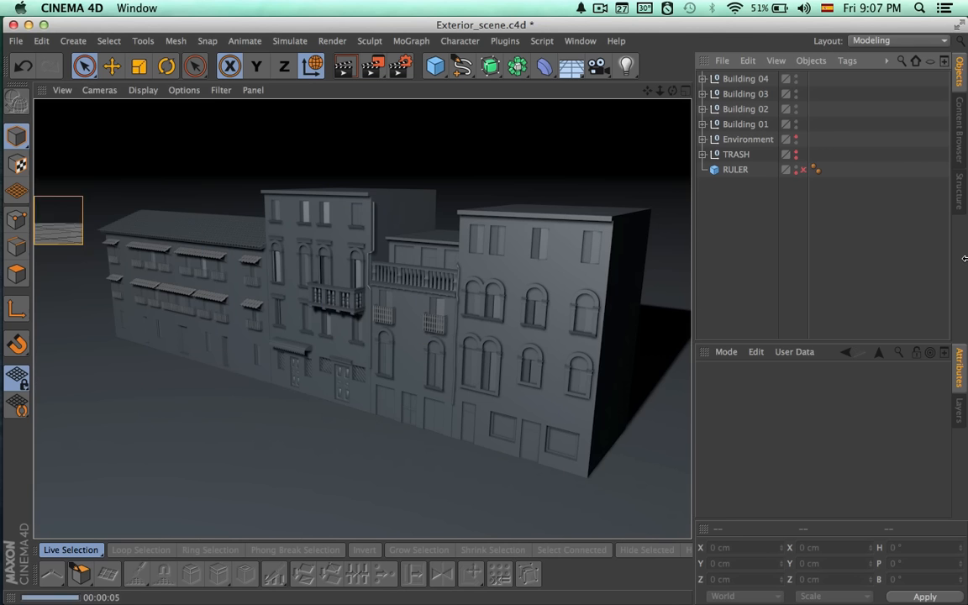
Render a closer perspective view along the row of facades from Building 04's side.
mouse_move(395, 375)
left_mouse_down("alt")
mouse_move(567, 326)
mouse_move(663, 334)
left_mouse_up("alt")
middle_click_drag(395, 385, 531, 368, "alt")
left_click_drag(531, 364, 652, 371, "alt")
left_click_drag(661, 370, 559, 384, "alt")
key("super+r")
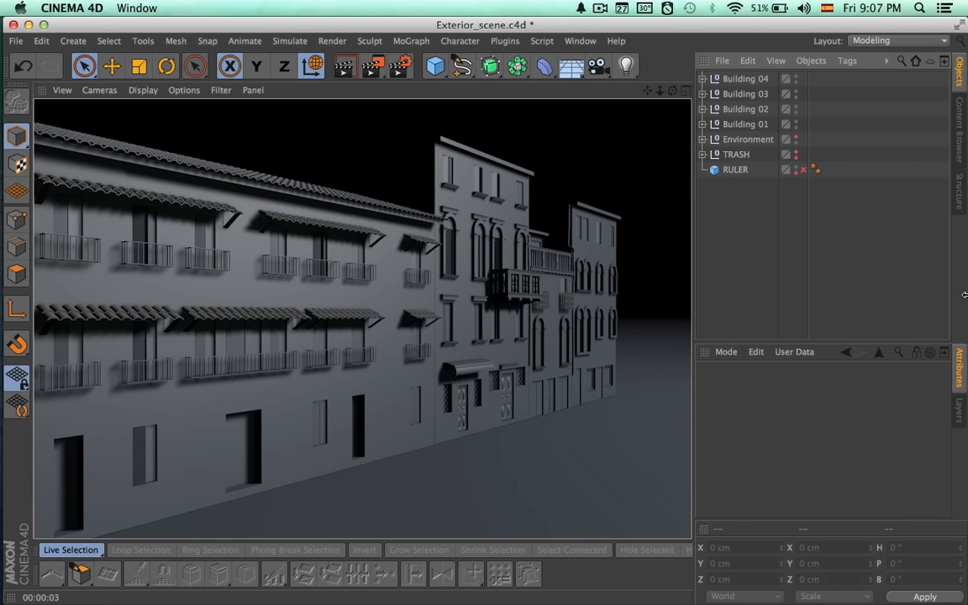
Hide the 2nd Floor's Roof group and the 3rd Floor's Foof group in the editor viewport only.
left_click_drag(660, 228, 539, 250, "alt")
right_click_drag(540, 256, 514, 289, "alt")
left_click(702, 79)
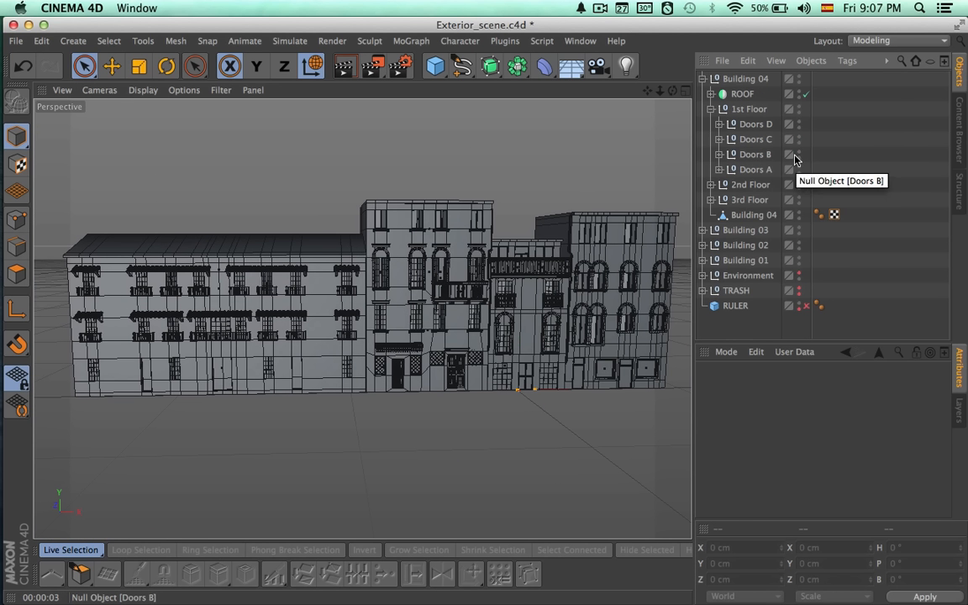
left_click(711, 184)
double_click(808, 199)
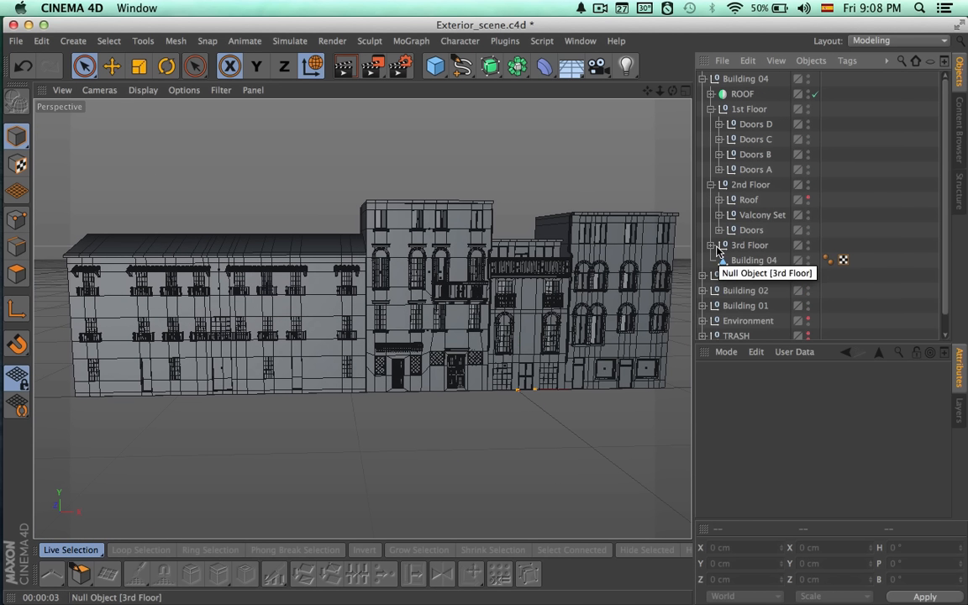
left_click(711, 245)
double_click(808, 260)
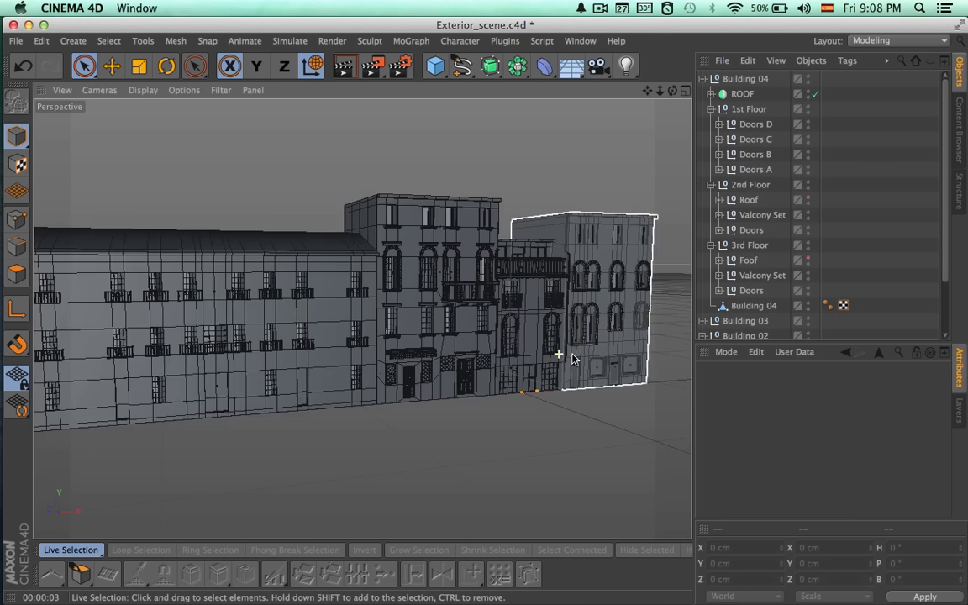
Collapse Building 04's floor groups and the Building 04 hierarchy, leaving nothing selected.
left_click(712, 184)
left_click(711, 199)
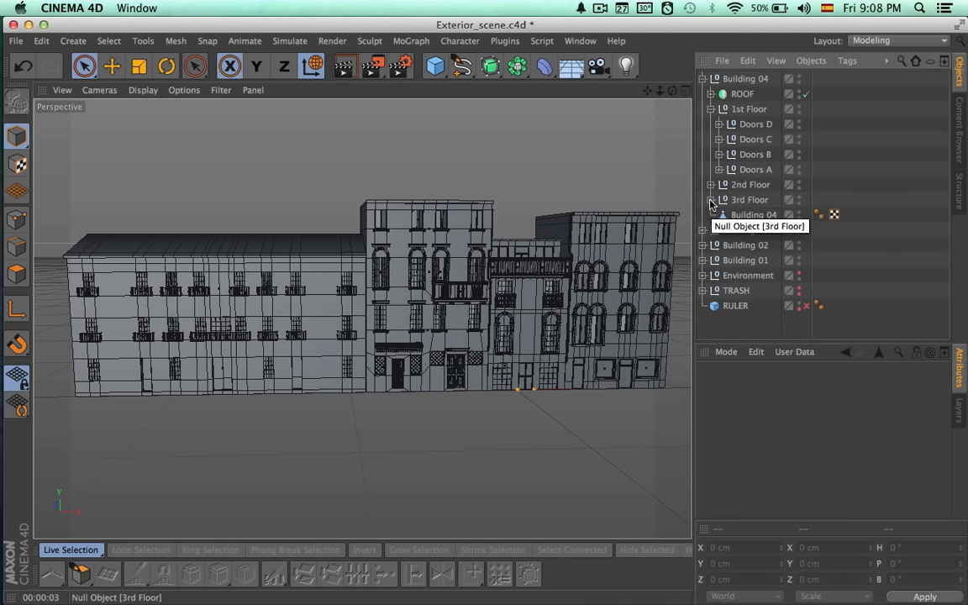
left_click_drag(711, 199, 711, 110)
left_click(703, 79)
left_click(740, 80)
left_click(734, 234)
Render the complete row of buildings from the front and from an angled view near Building 01.
left_click_drag(619, 359, 615, 336, "alt")
middle_click_drag(601, 445, 595, 478, "alt")
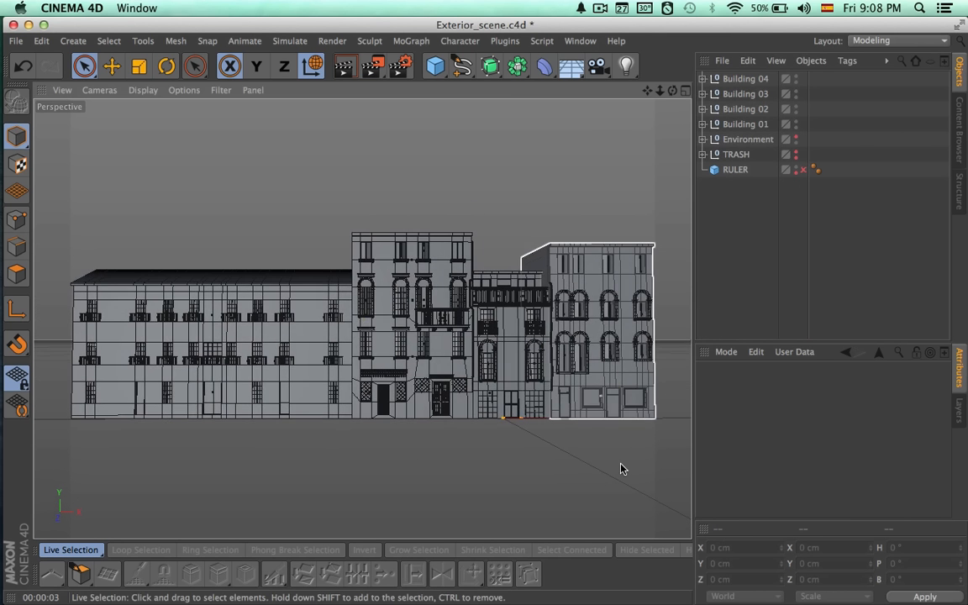
left_click_drag(595, 477, 623, 477, "alt")
left_click(705, 530, "ctrl")
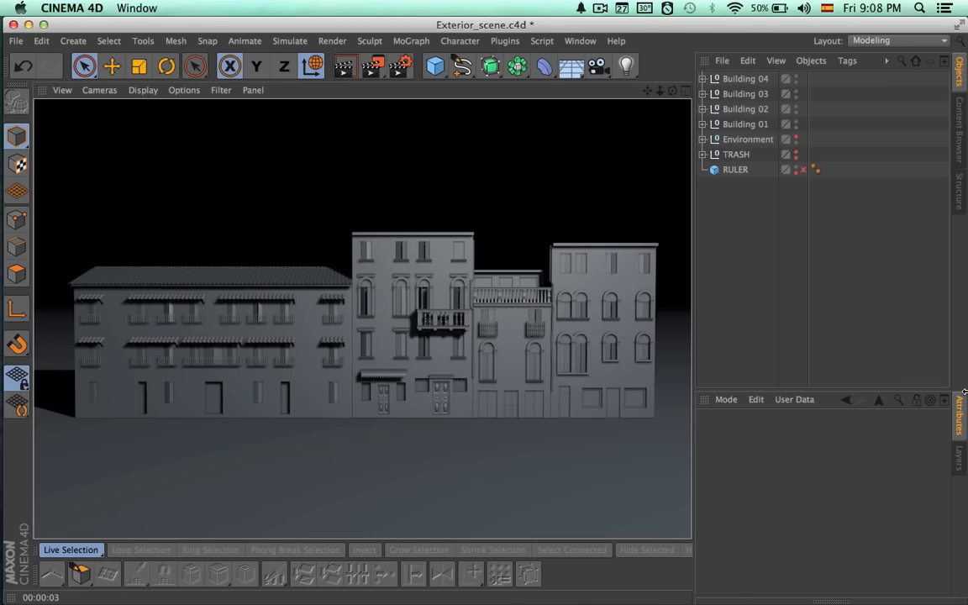
mouse_move(620, 406)
left_mouse_down("alt")
mouse_move(504, 387)
mouse_move(590, 387)
mouse_move(534, 372)
mouse_move(562, 370)
left_mouse_up("alt")
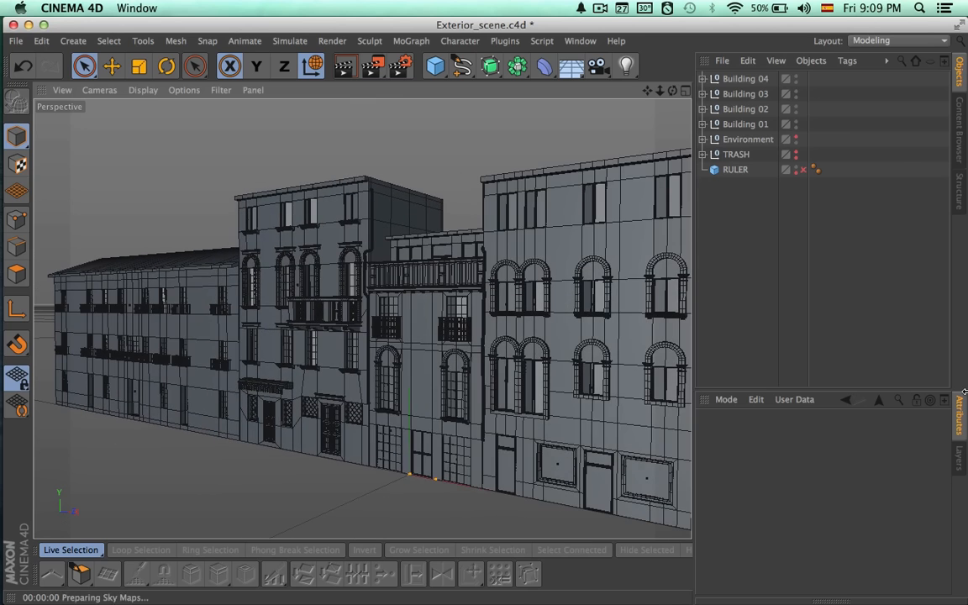